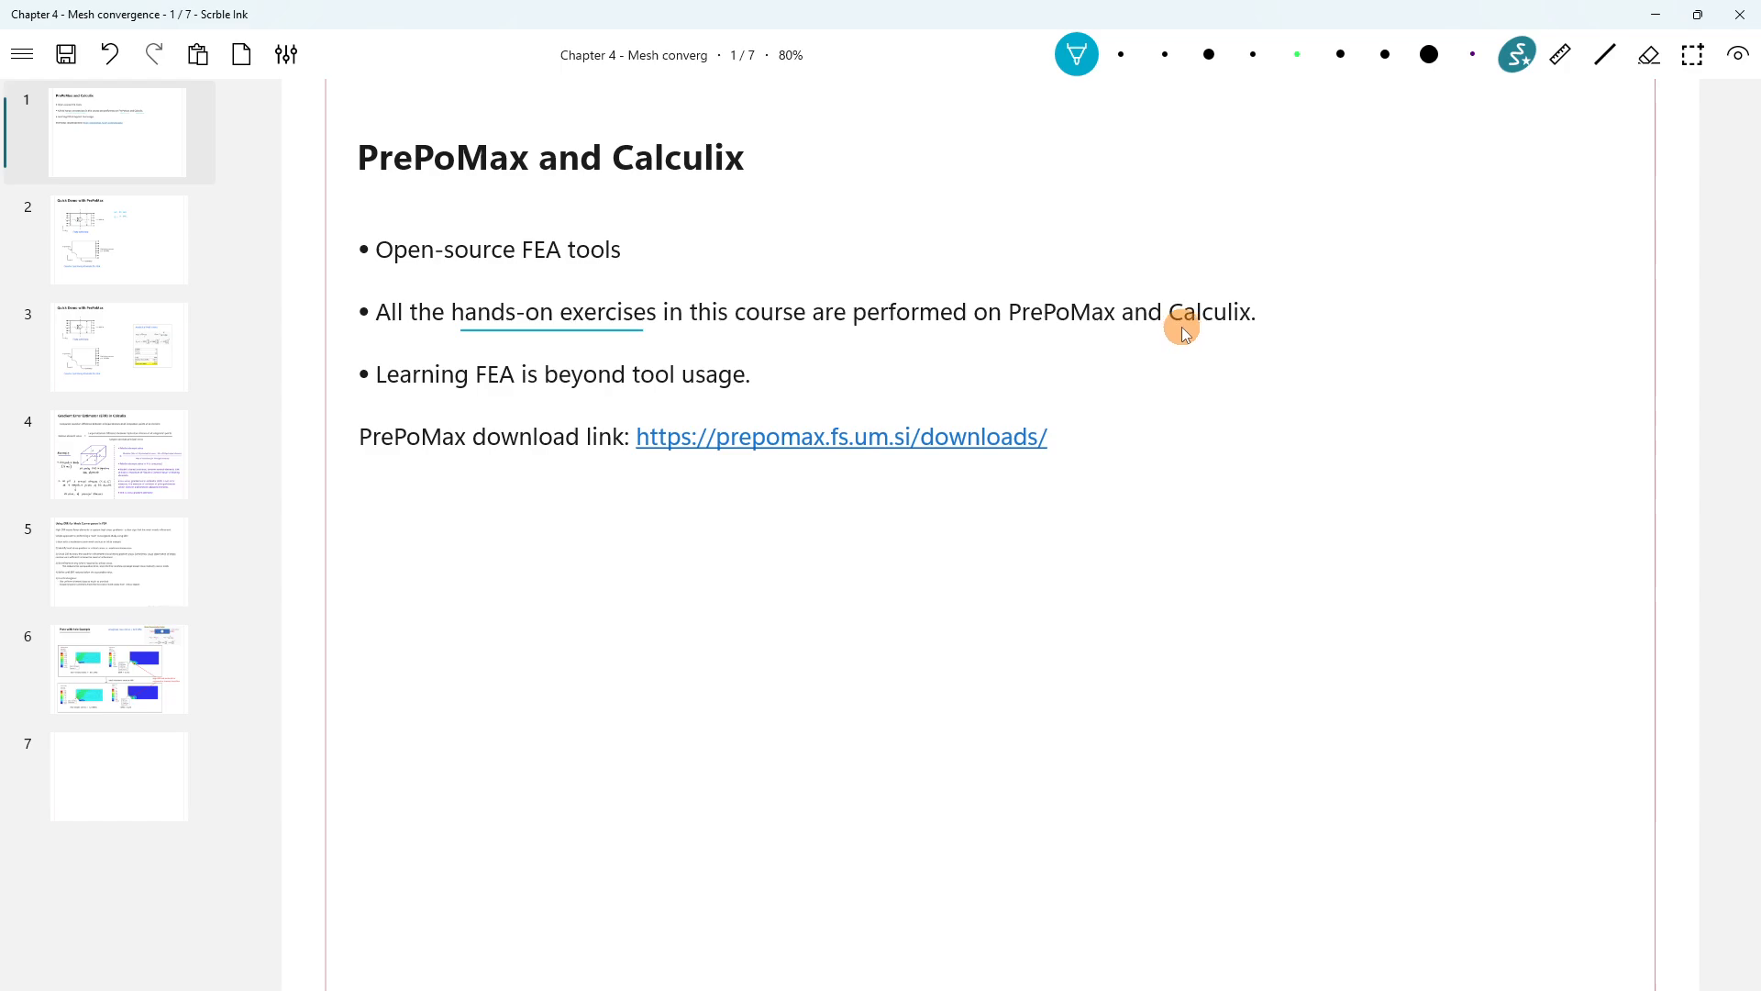
Underline 'Calculix' and 'PrePoMax' in the third bullet of slide 1 with the teal pen.
drag(1178, 330, 1244, 332)
drag(1016, 334, 1100, 337)
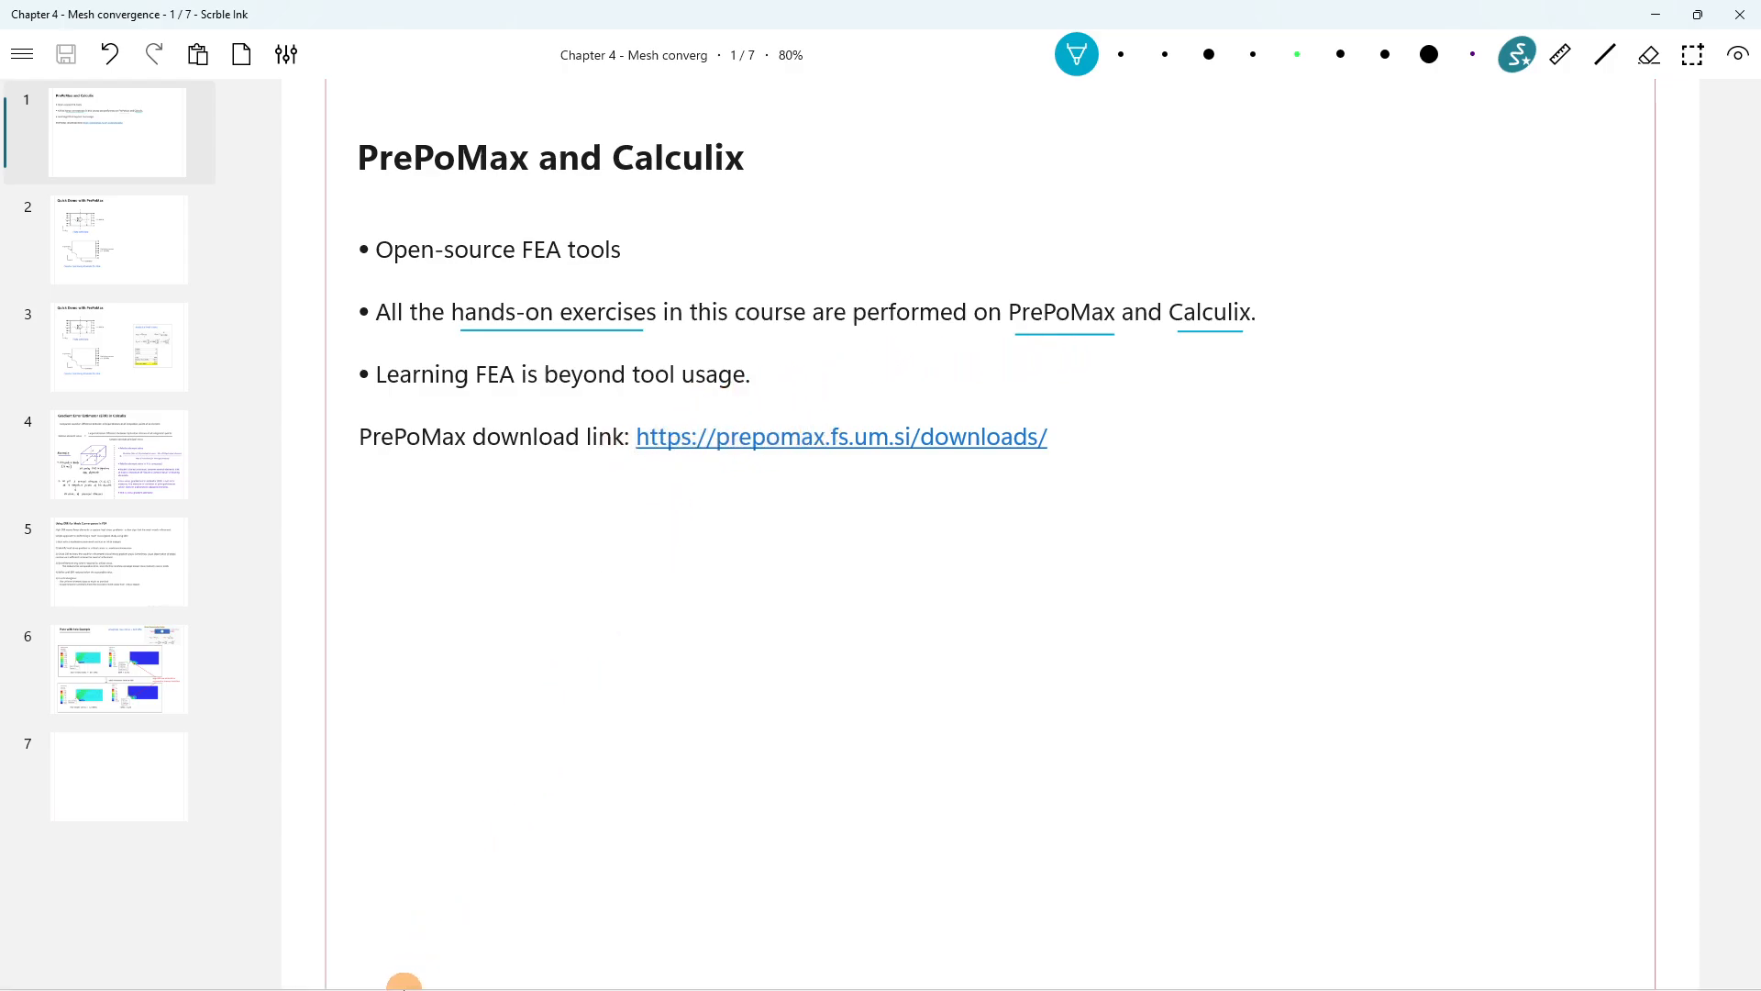
Bring up the PrePoMax downloads page in Chrome and select 'portable PrePoMax version' under Installation.
mouse_move(397, 968)
click(439, 800)
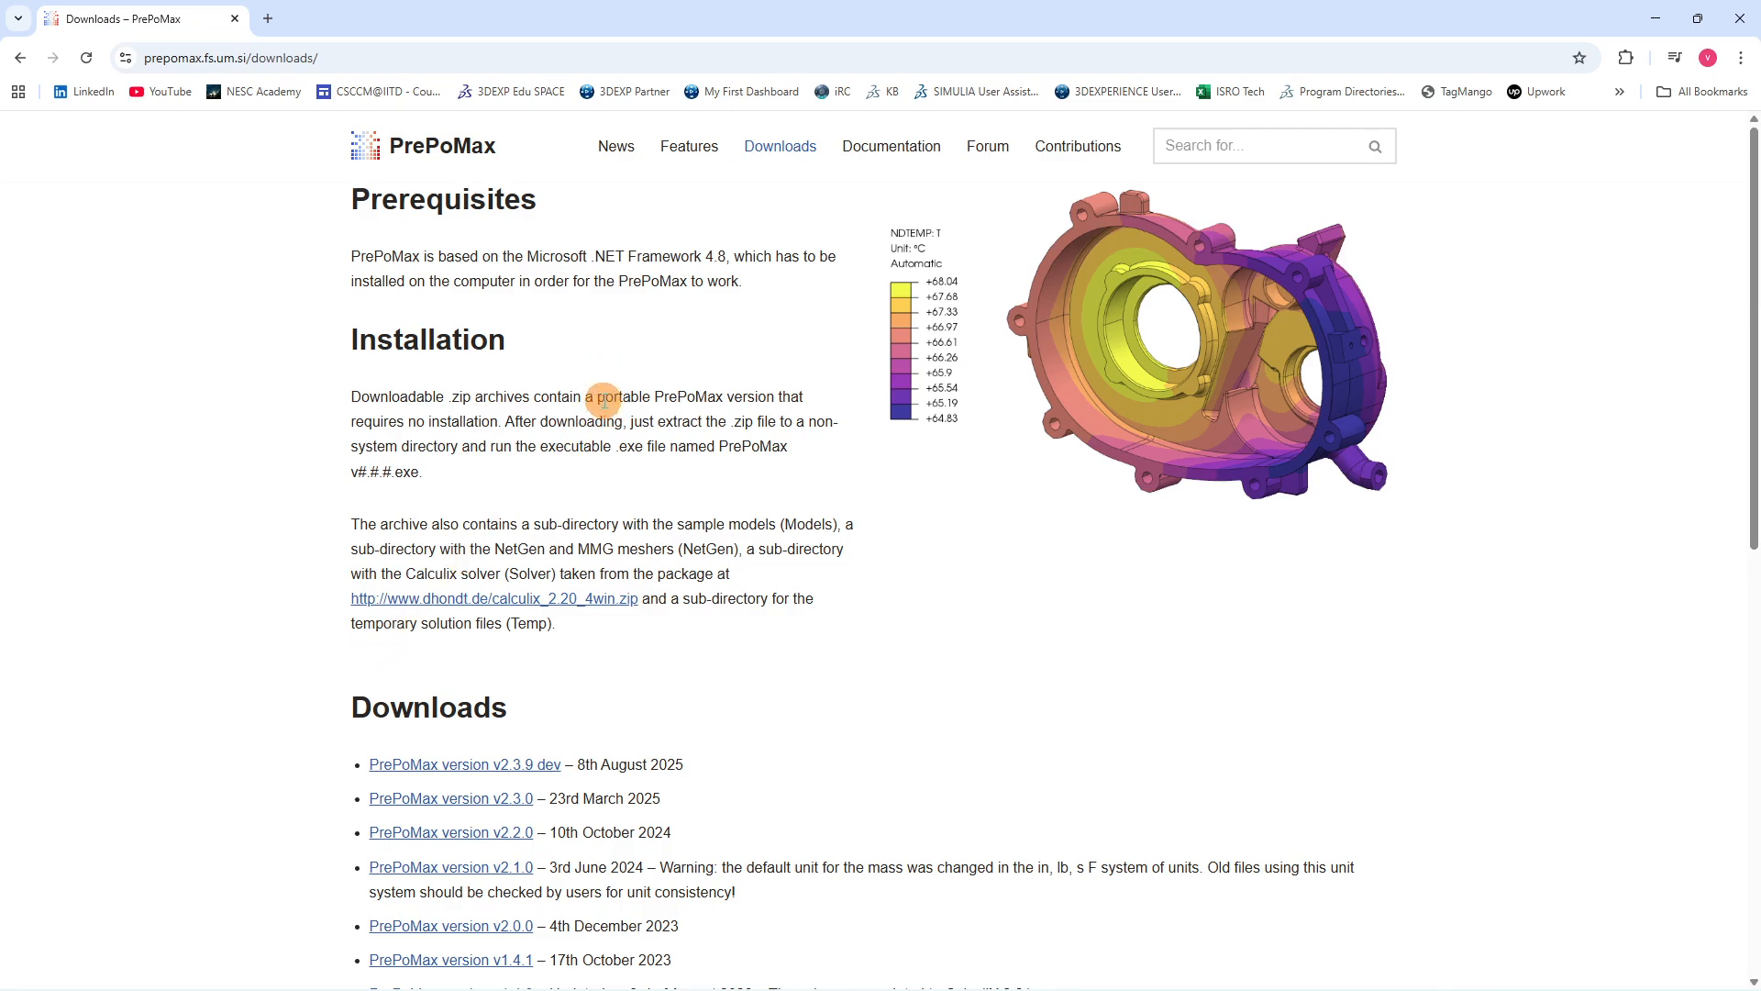
drag(597, 397, 767, 396)
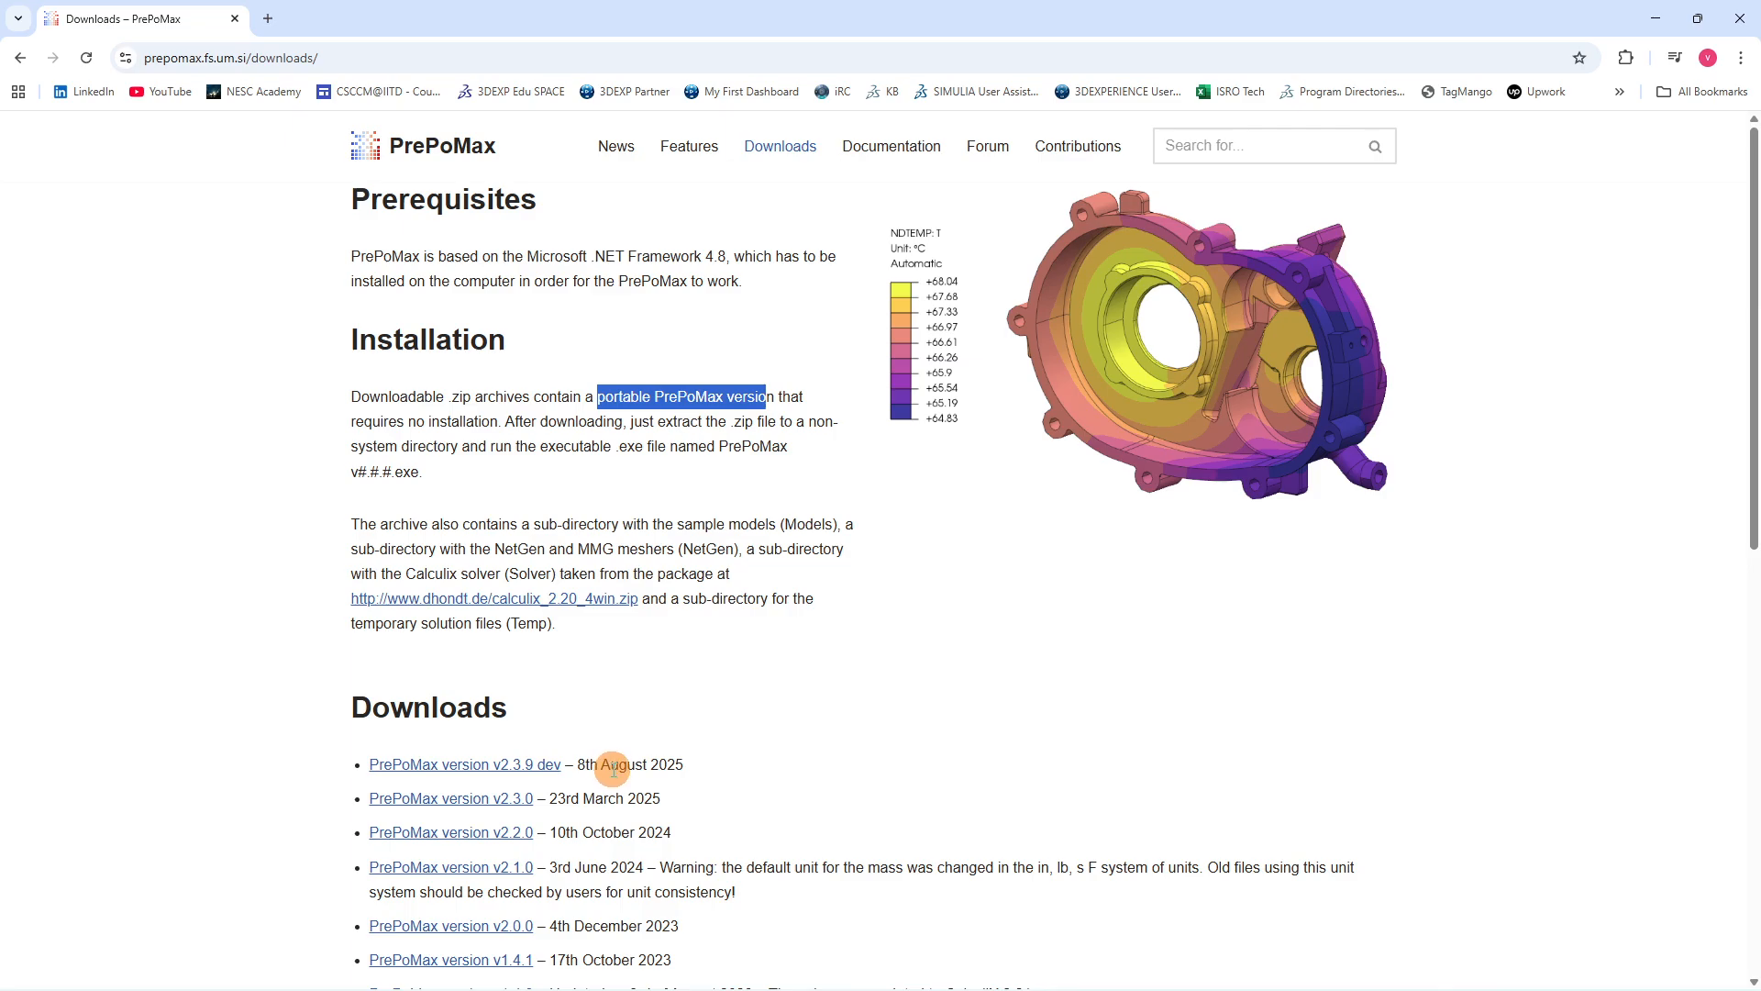
On the Quick Demo with PrePoMax slide, handwrite 'd = 10 mm' and 'W = 40 mm' beside the plate.
mouse_move(403, 986)
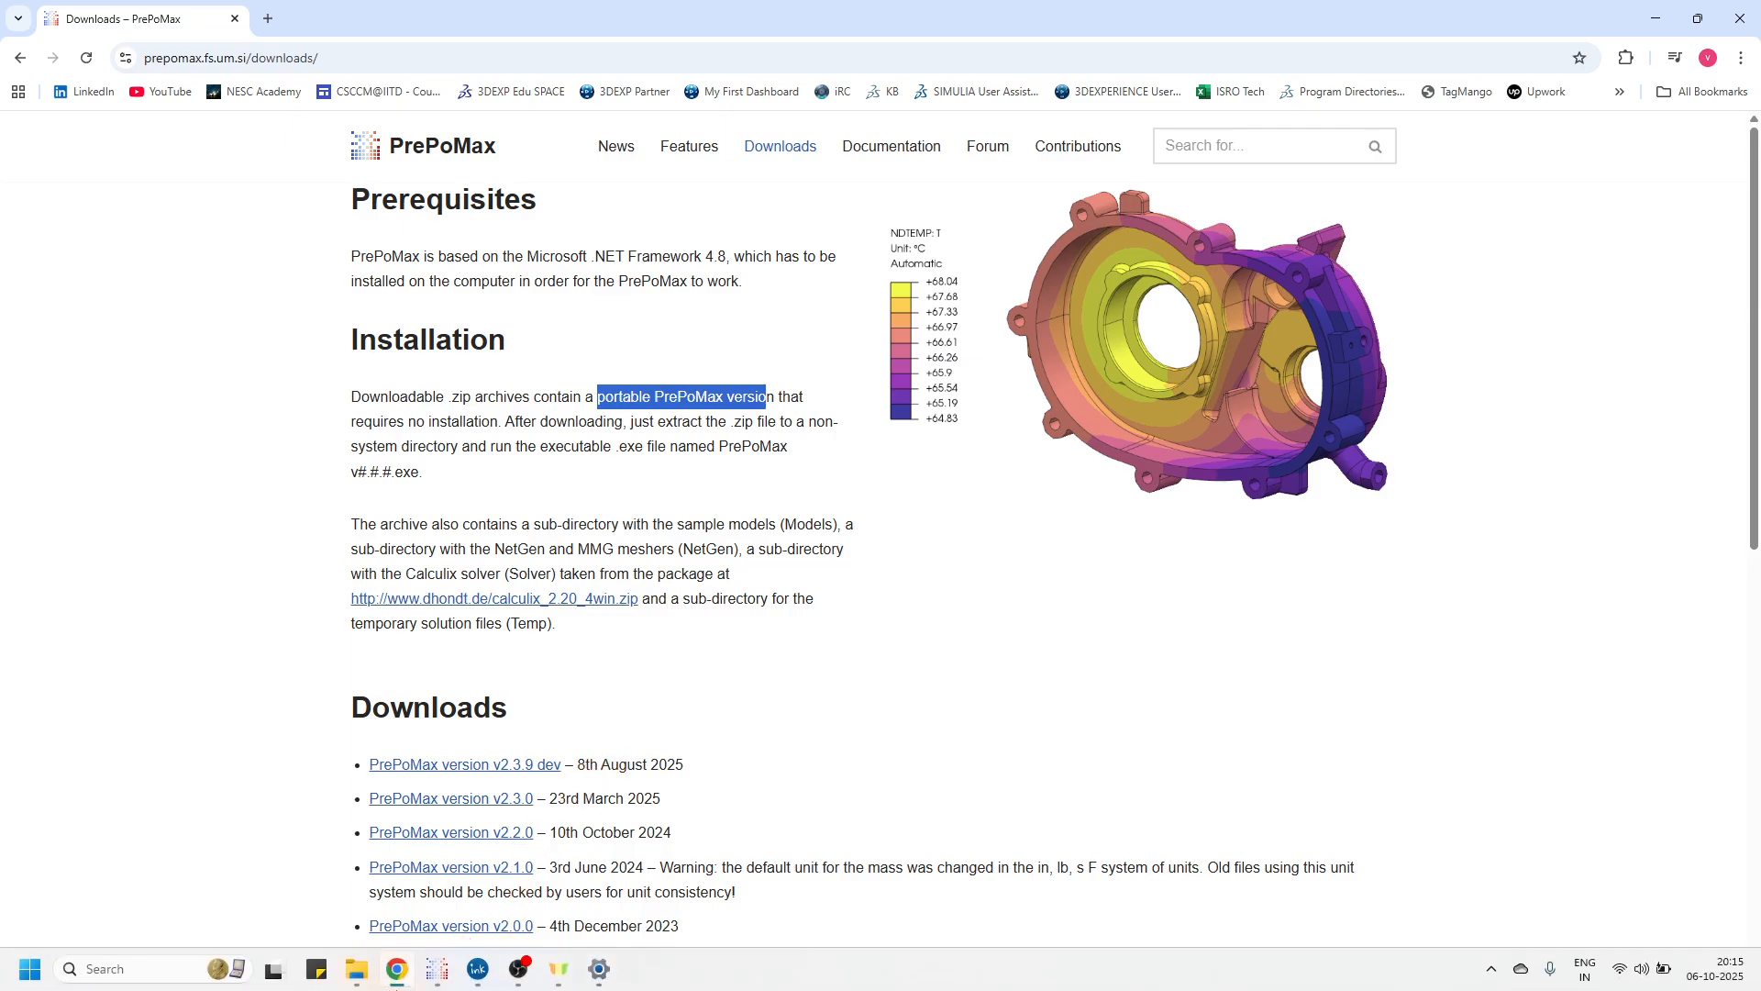
click(477, 969)
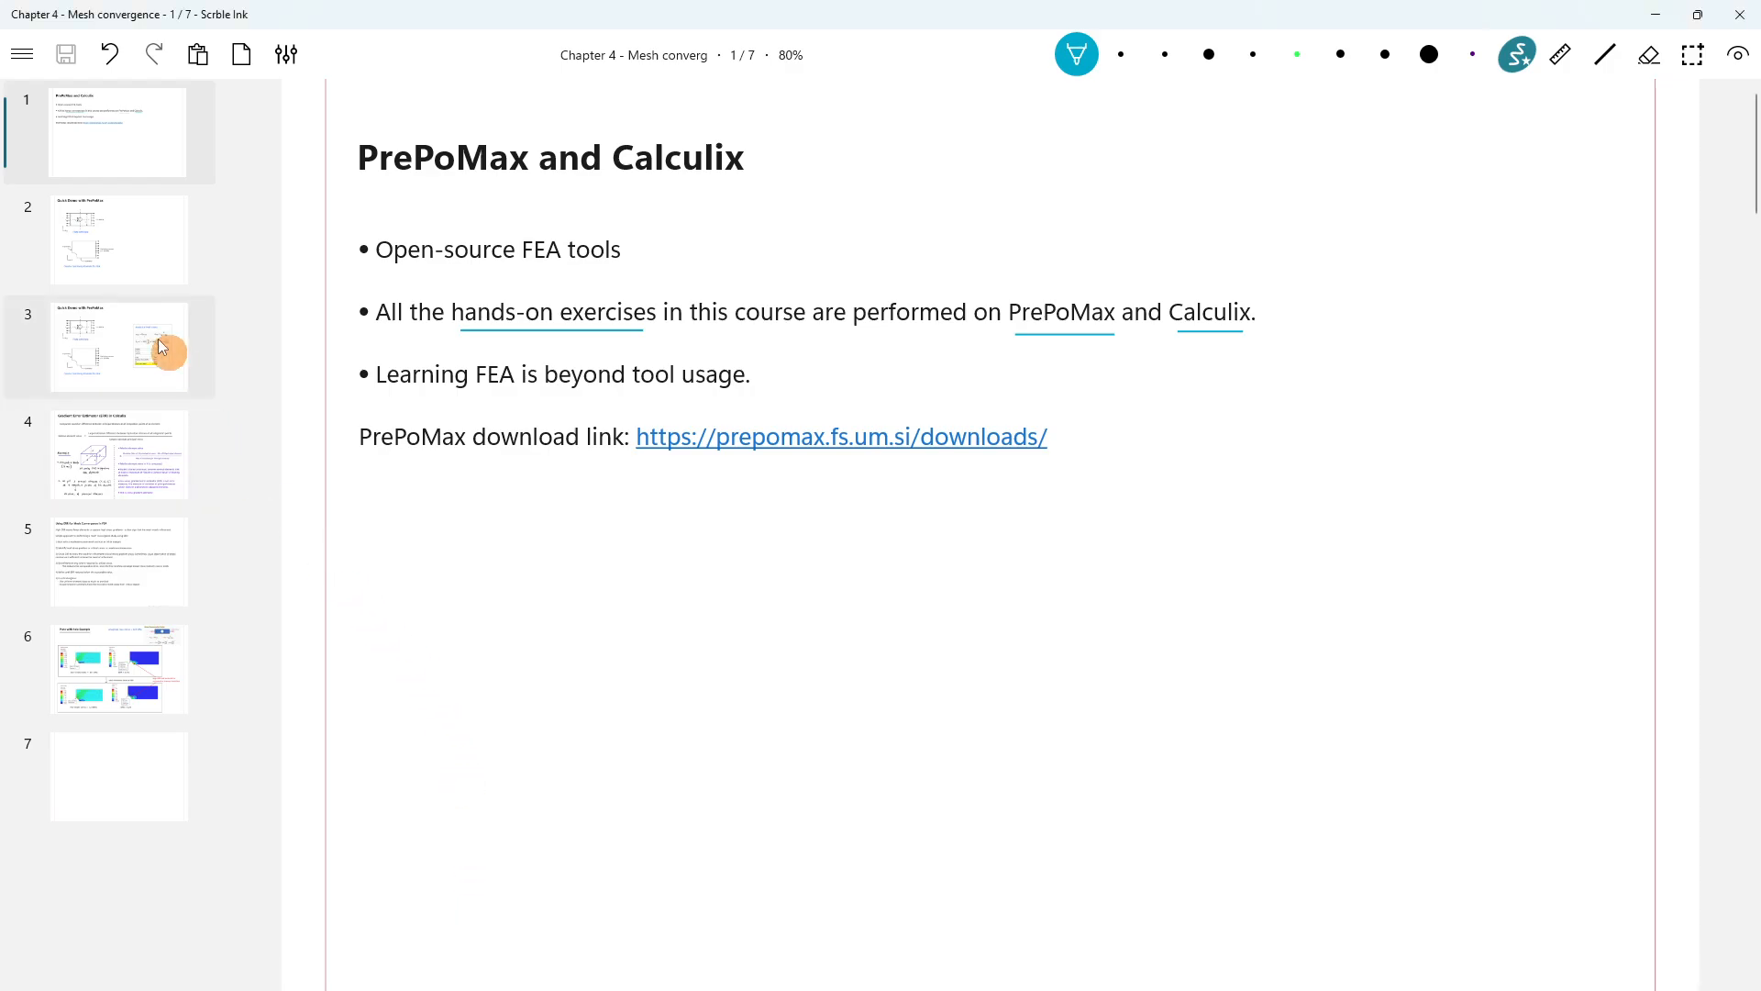
click(121, 267)
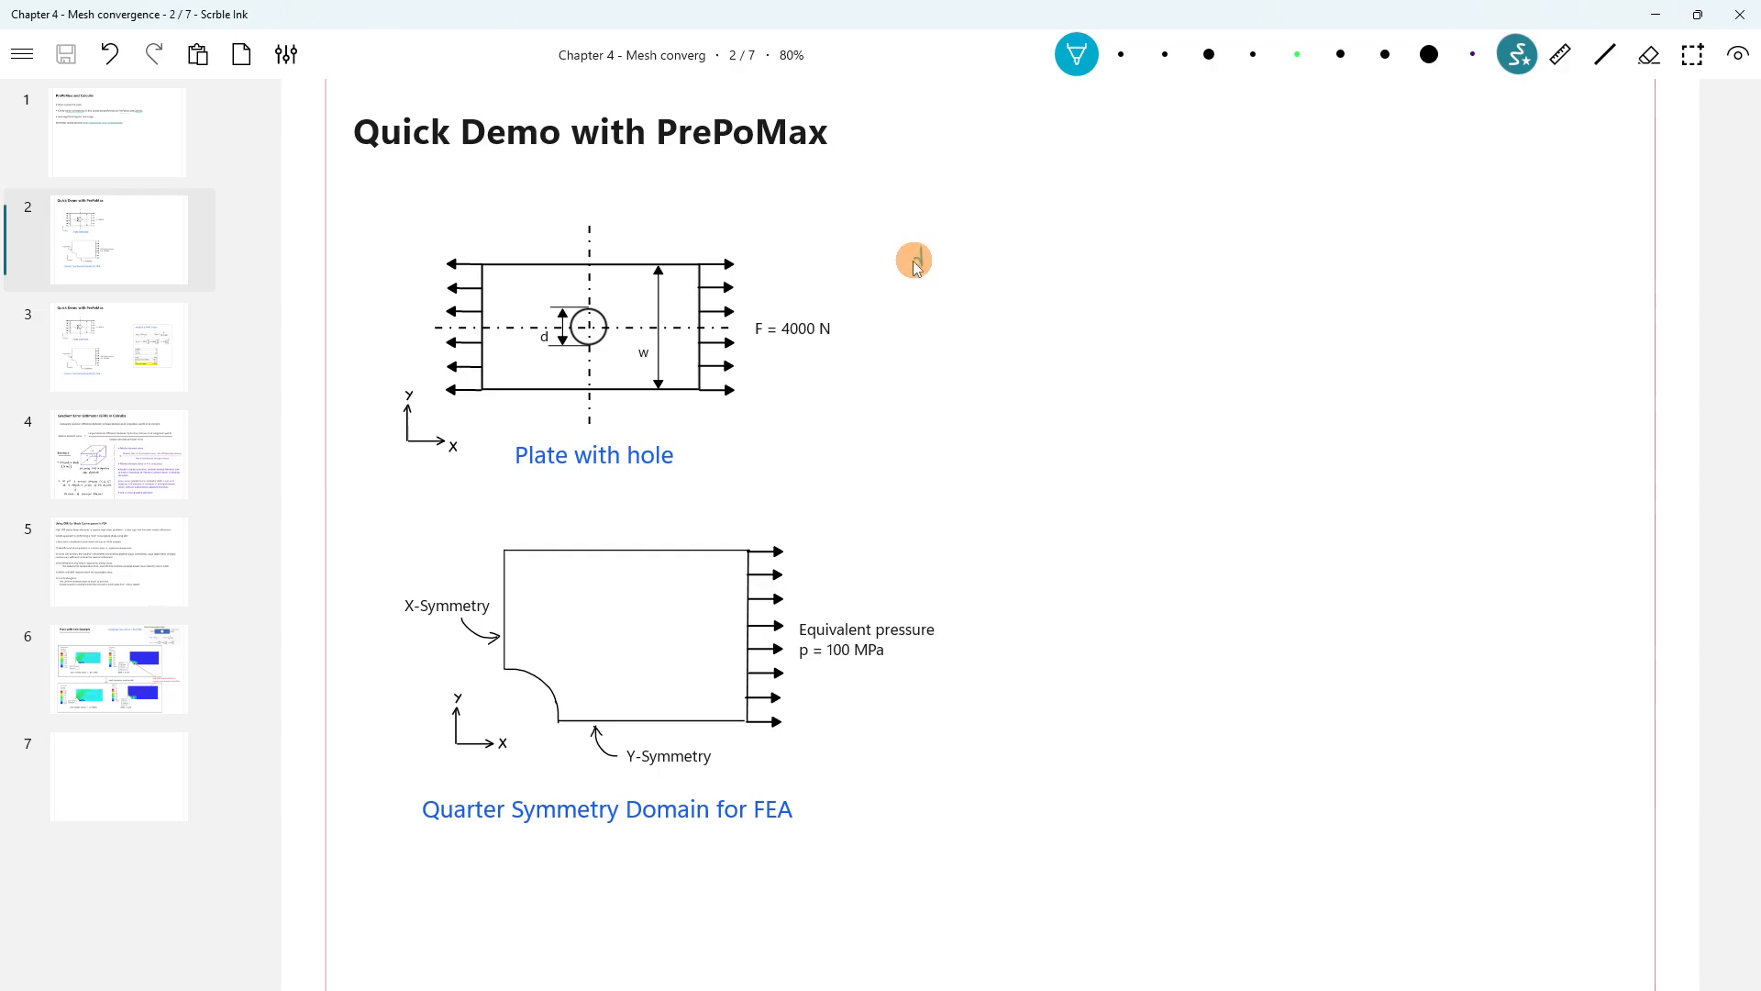
mouse_move(920, 257)
mouse_down()
mouse_move(1006, 267)
mouse_move(917, 299)
mouse_move(1000, 308)
mouse_move(1030, 287)
mouse_up()
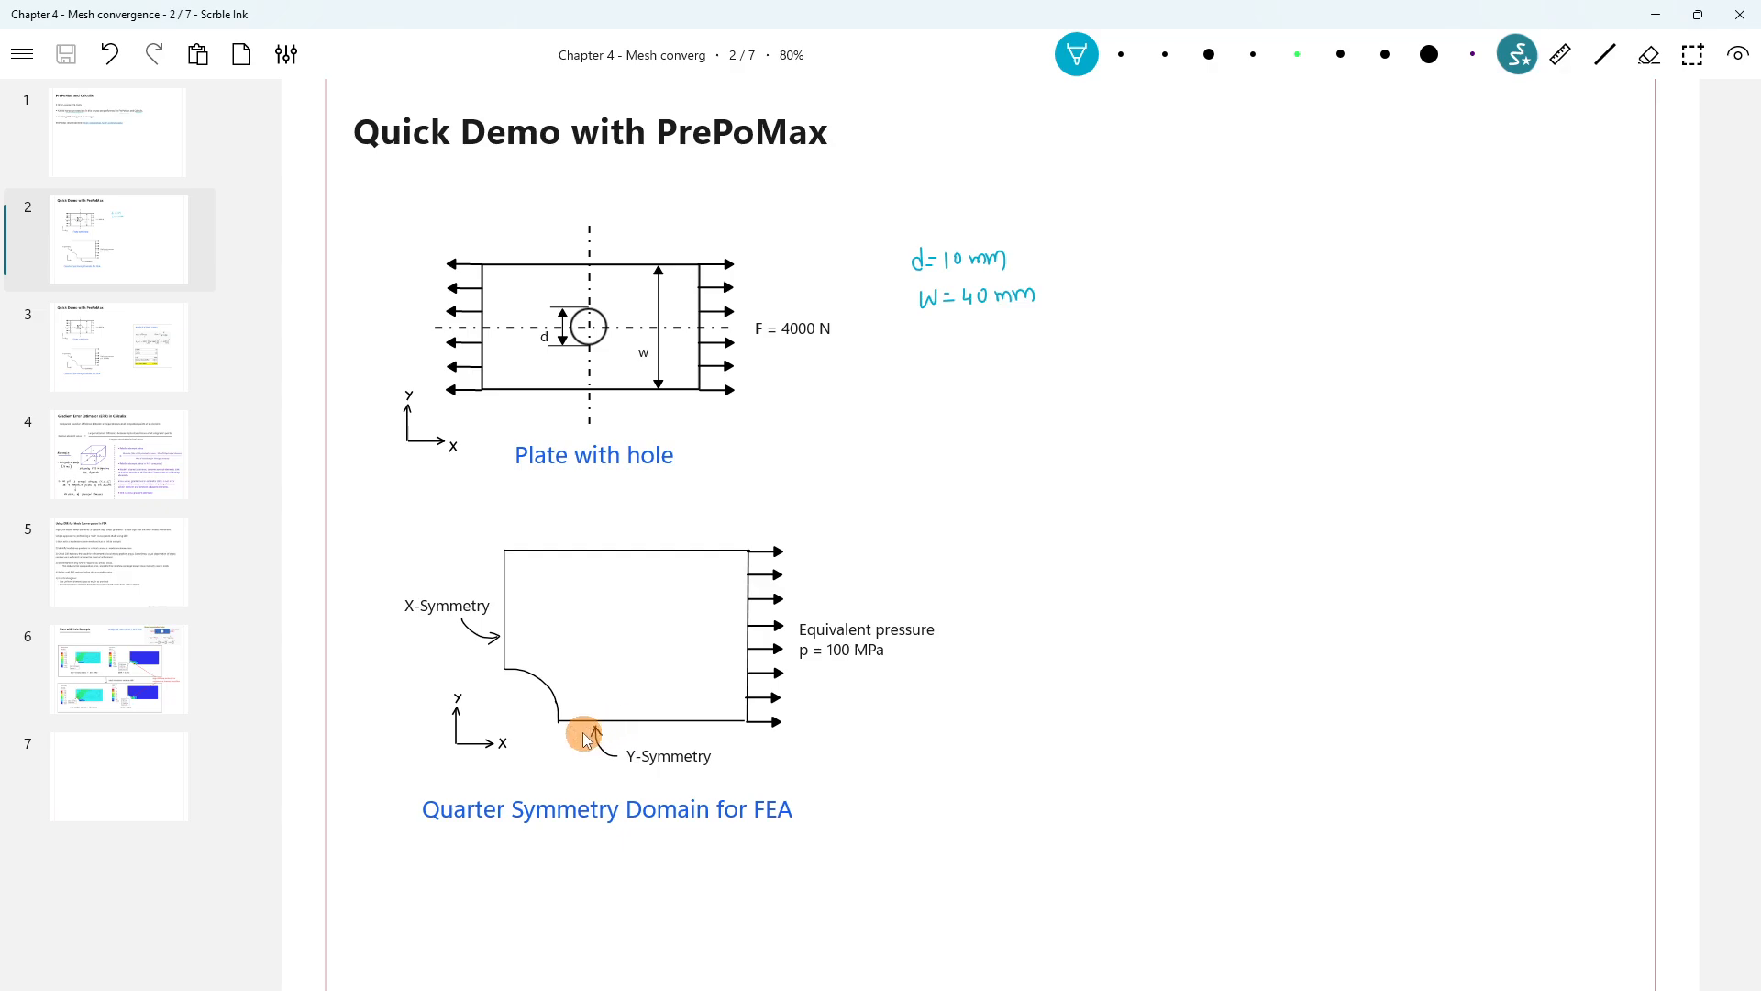
Handwrite 'X 2D' and 'tri/tet' on the slide and underline both notes.
click(636, 757)
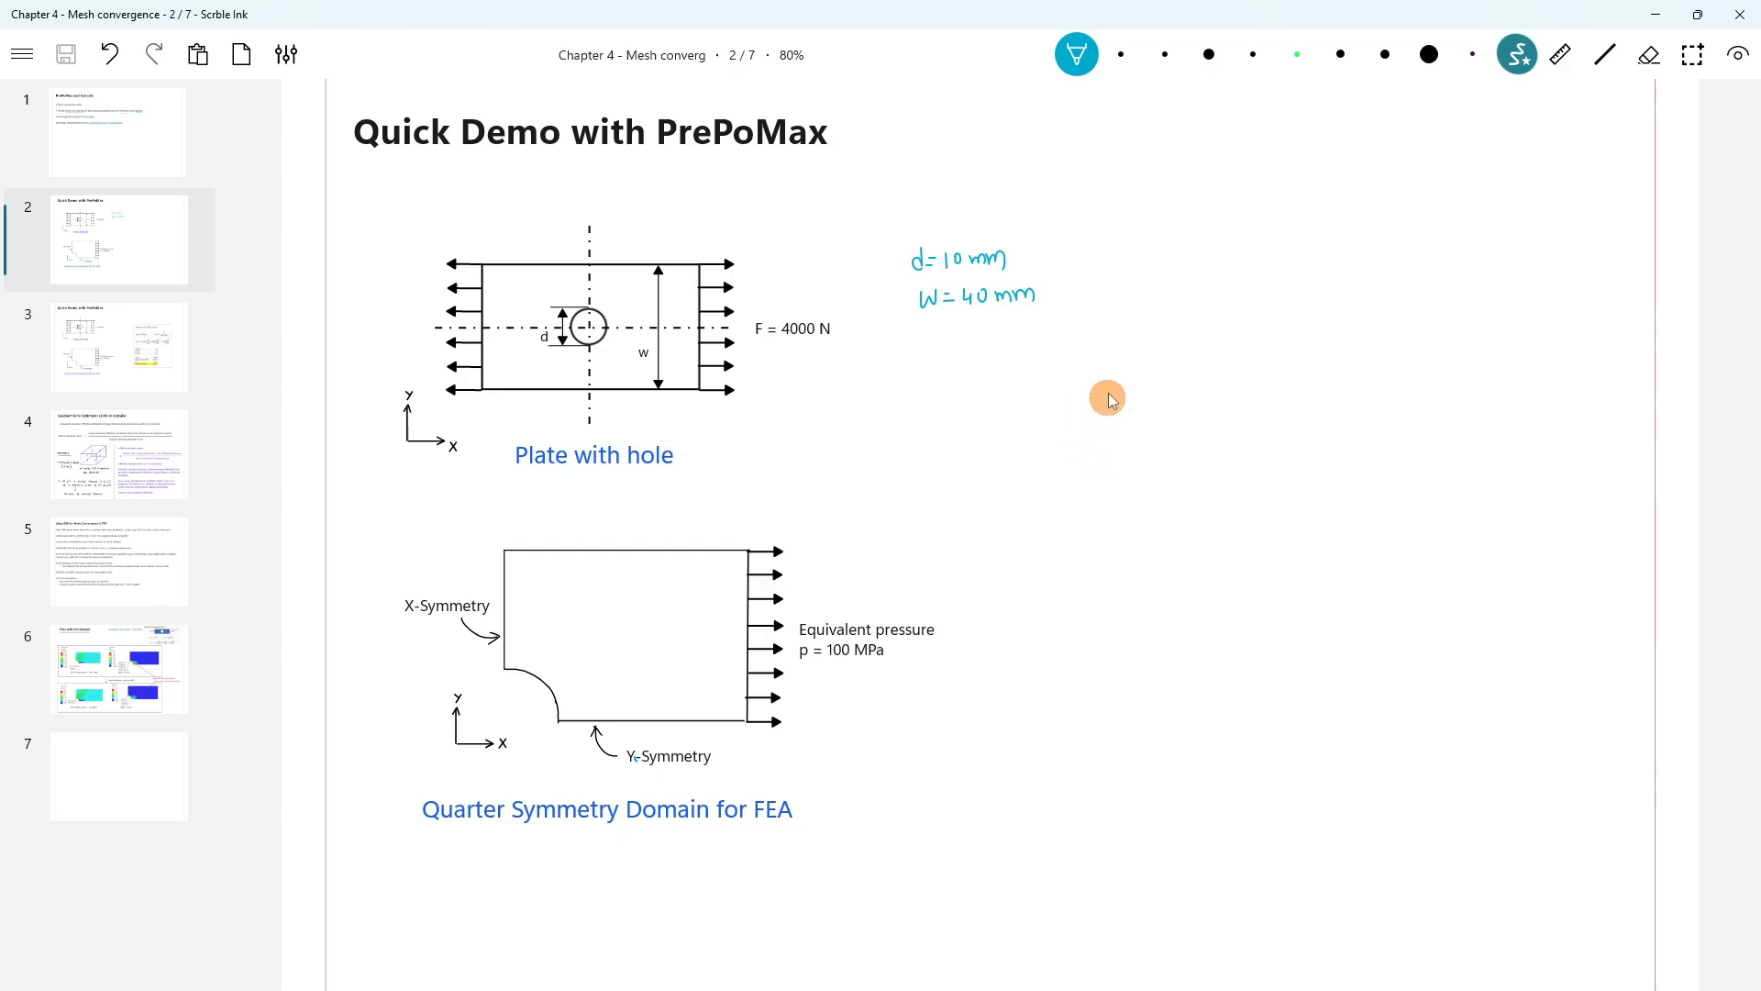
drag(1134, 360, 1152, 387)
mouse_move(1154, 359)
mouse_down()
mouse_move(1131, 387)
mouse_move(1195, 384)
mouse_up()
drag(1195, 356, 1197, 383)
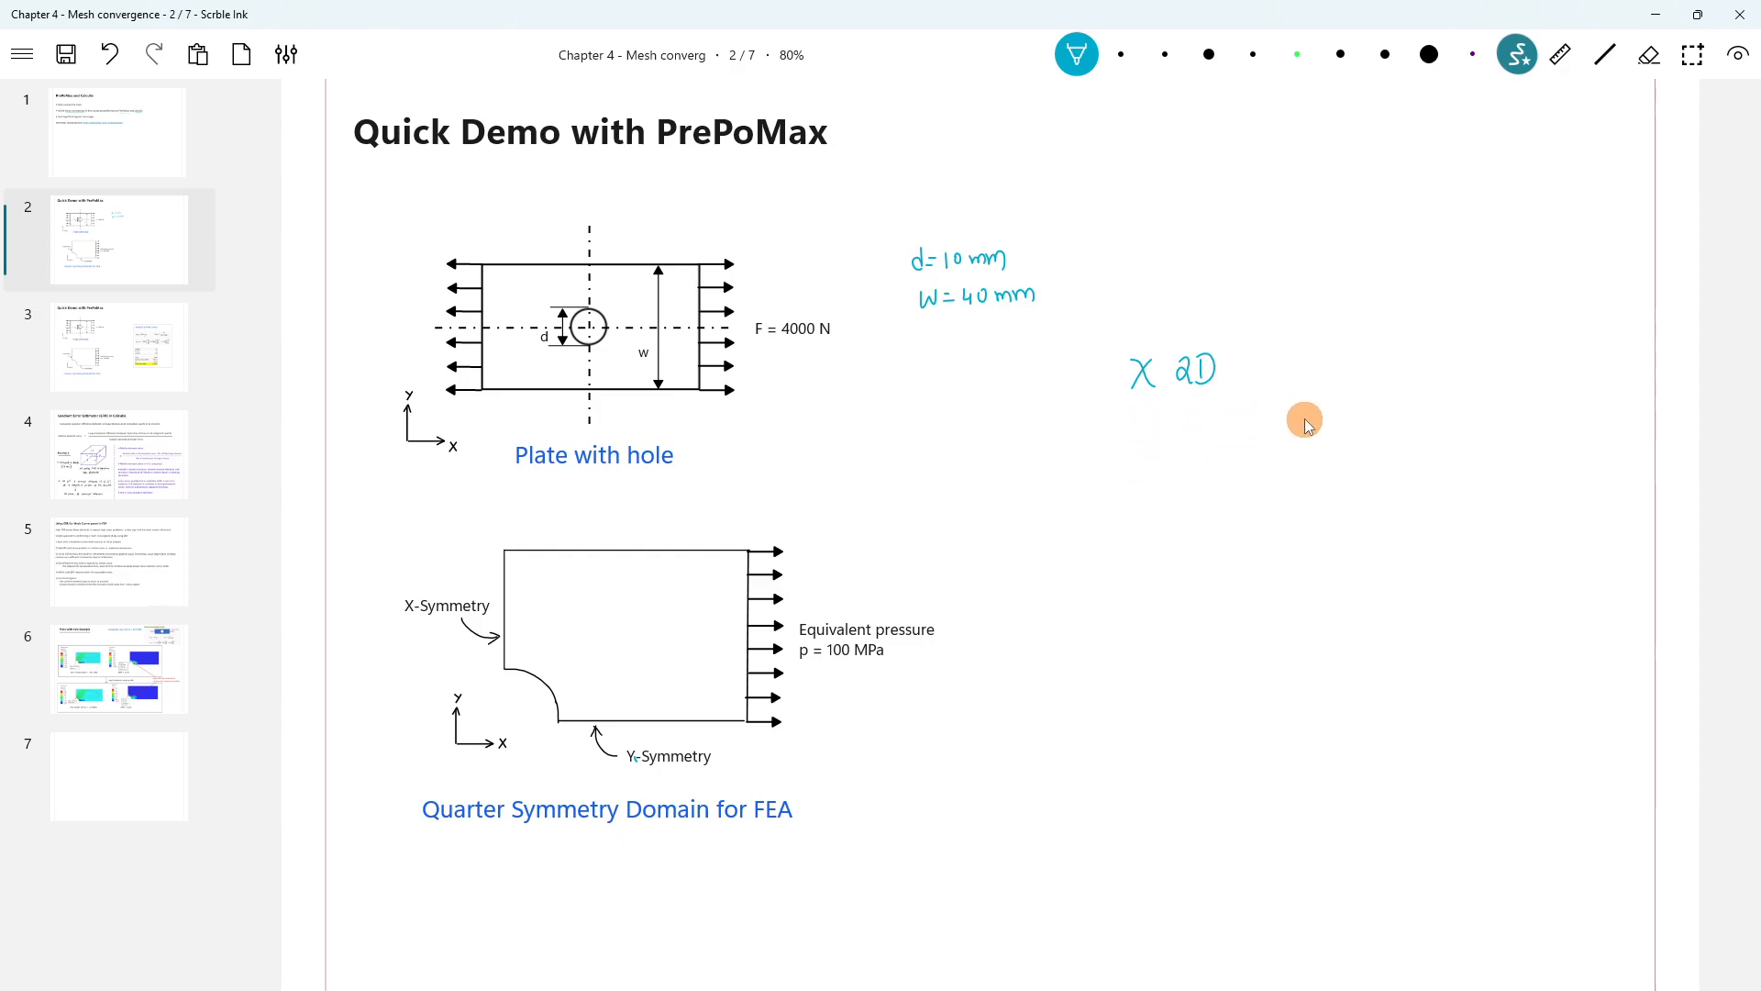
drag(1401, 384, 1403, 410)
drag(1394, 397, 1457, 417)
click(1423, 385)
drag(1452, 405, 1485, 413)
drag(1482, 398, 1497, 399)
drag(1404, 433, 1506, 432)
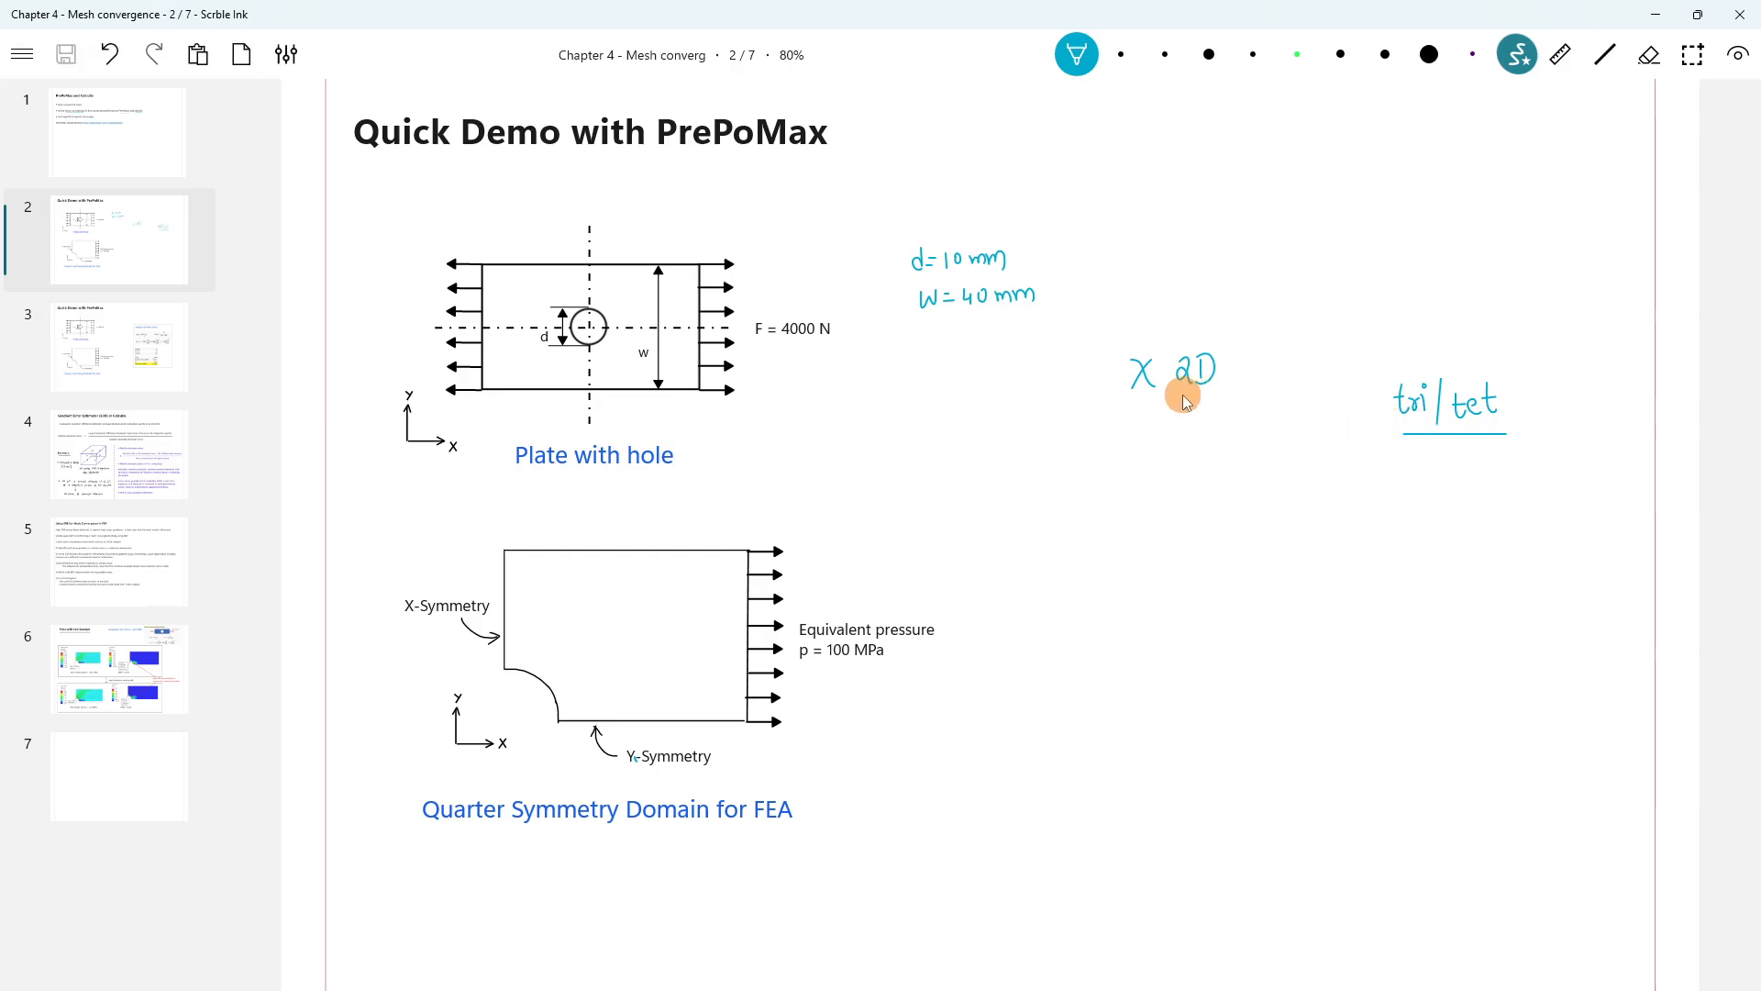
drag(1180, 397, 1209, 402)
Sketch a wedge element with a dashed hidden edge, then write and underline '3D' and 'tet'.
mouse_move(1143, 475)
mouse_down()
mouse_move(1148, 504)
mouse_move(1146, 479)
mouse_move(1187, 512)
mouse_move(1152, 518)
mouse_move(1188, 520)
mouse_up()
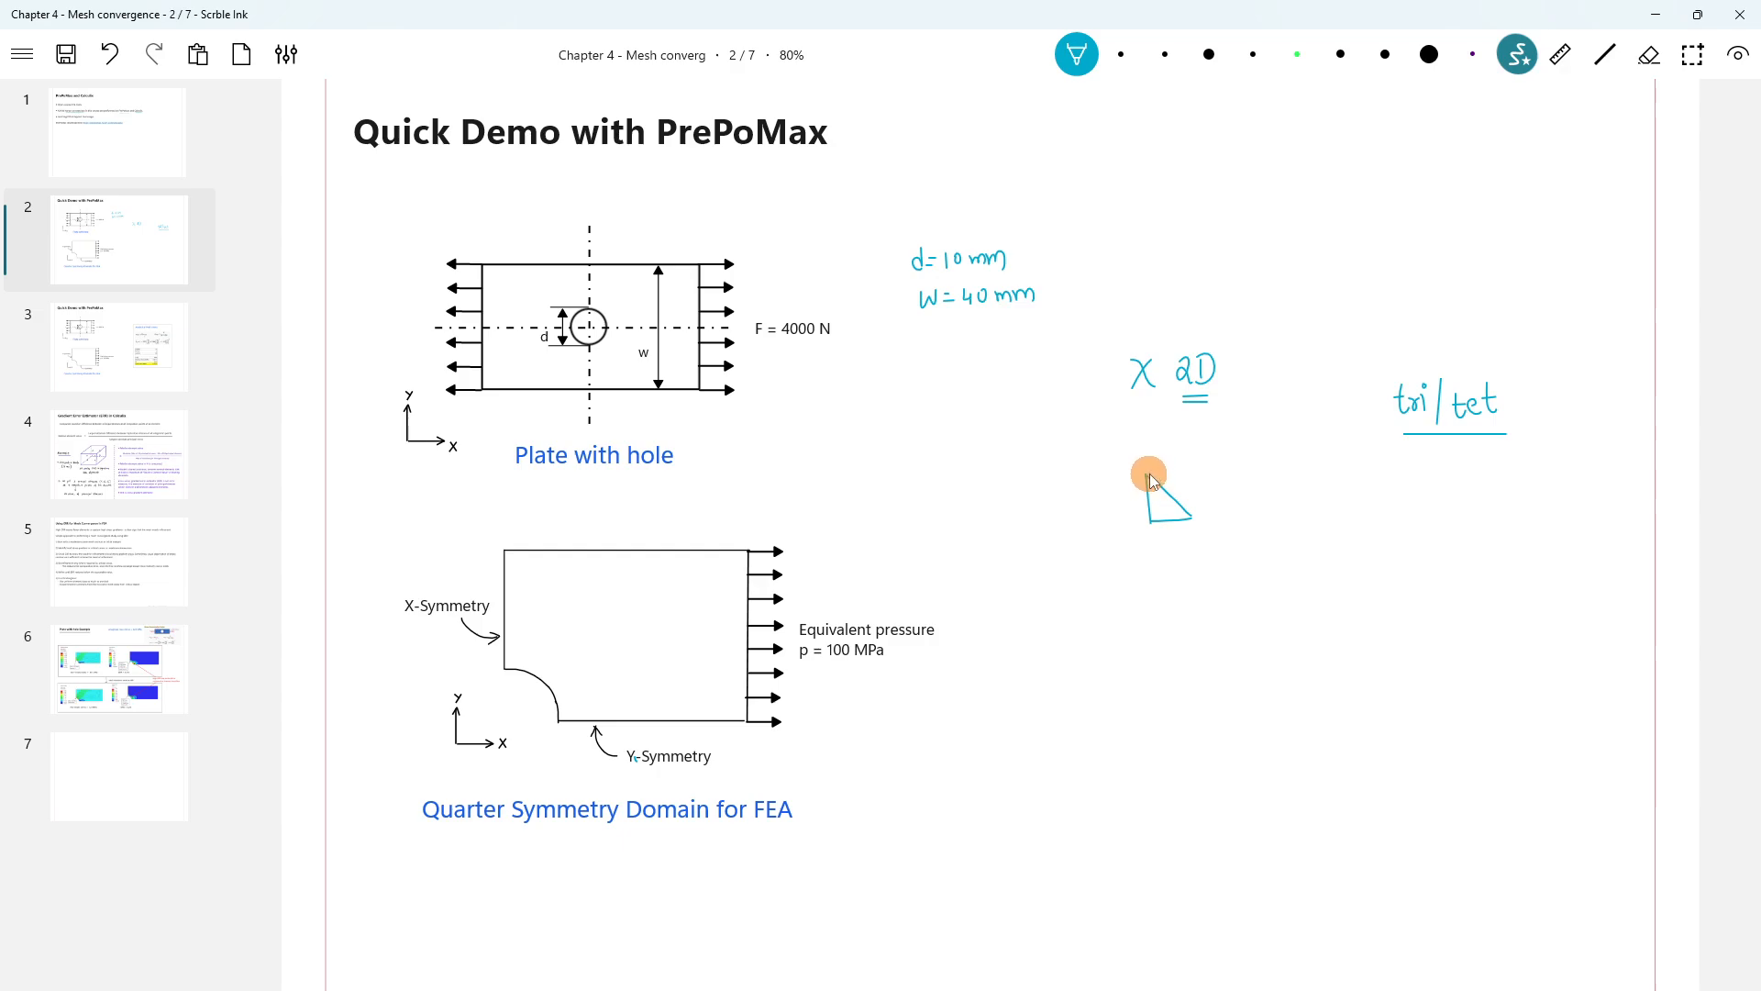
mouse_move(1197, 449)
mouse_down()
mouse_move(1236, 486)
mouse_move(1189, 520)
mouse_up()
mouse_move(1195, 452)
mouse_down()
mouse_move(1204, 493)
mouse_move(1168, 499)
mouse_up()
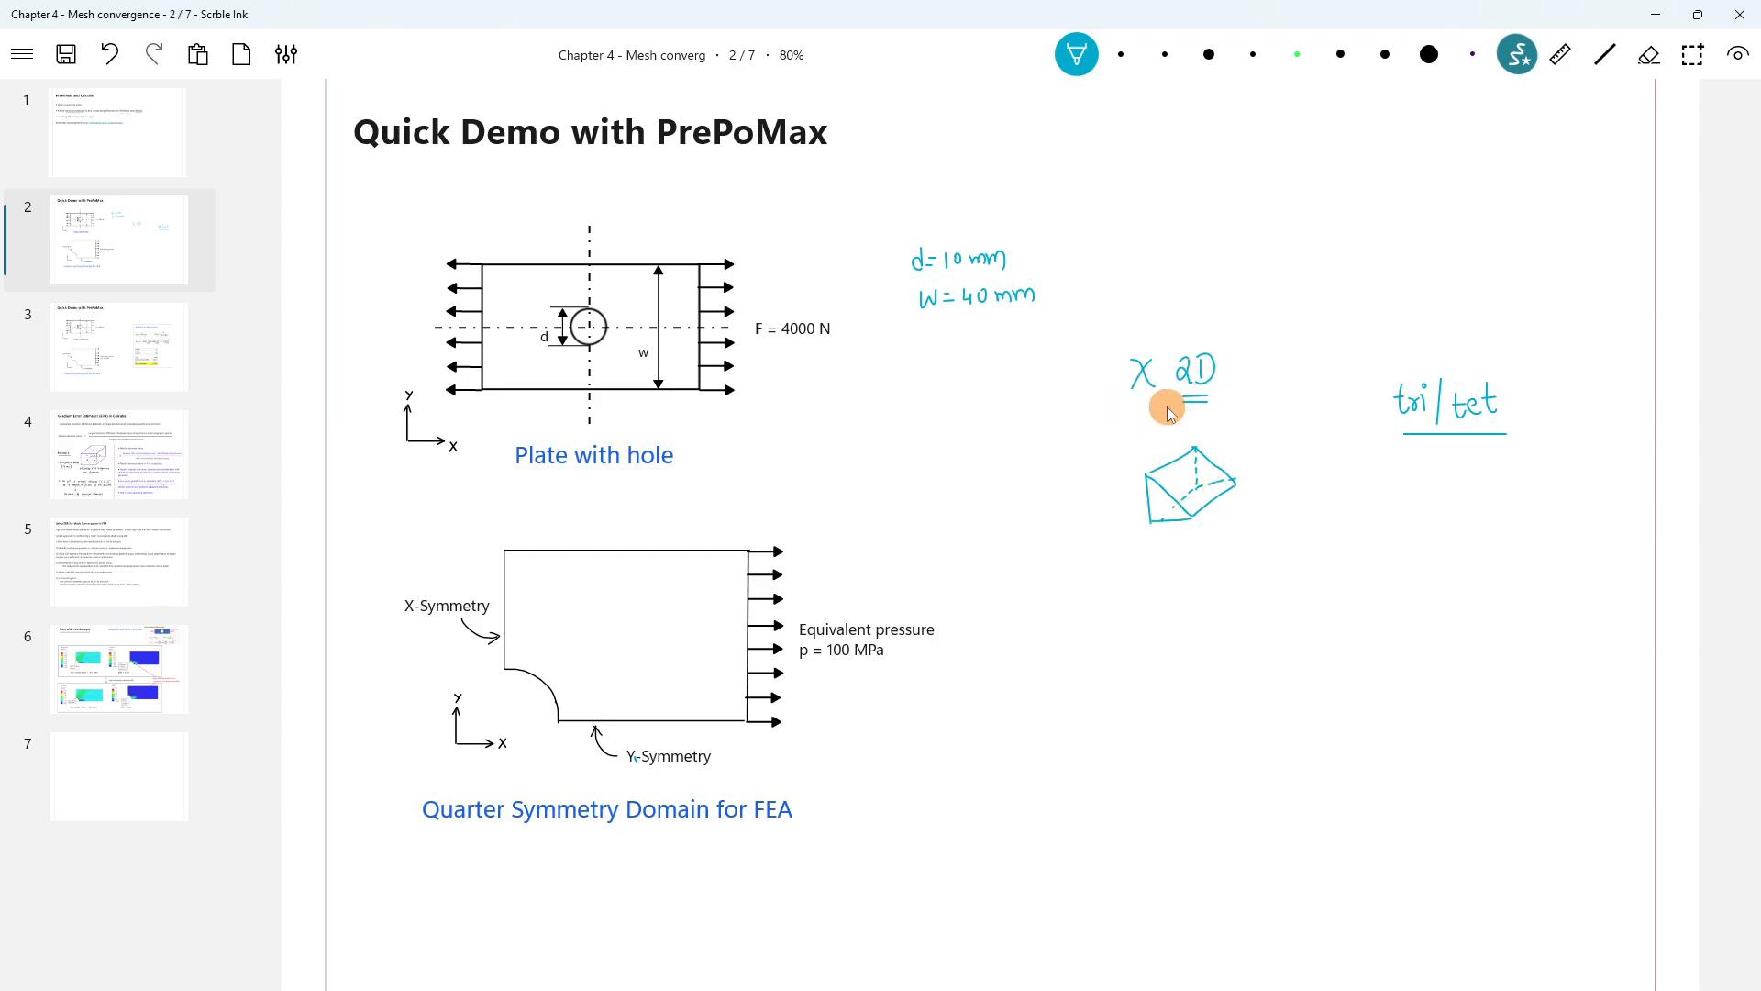
mouse_move(1163, 595)
mouse_down()
mouse_move(1194, 633)
mouse_move(1265, 645)
mouse_move(1294, 624)
mouse_move(1291, 642)
mouse_up()
mouse_move(1281, 628)
mouse_down()
mouse_move(1304, 626)
mouse_move(1310, 659)
mouse_up()
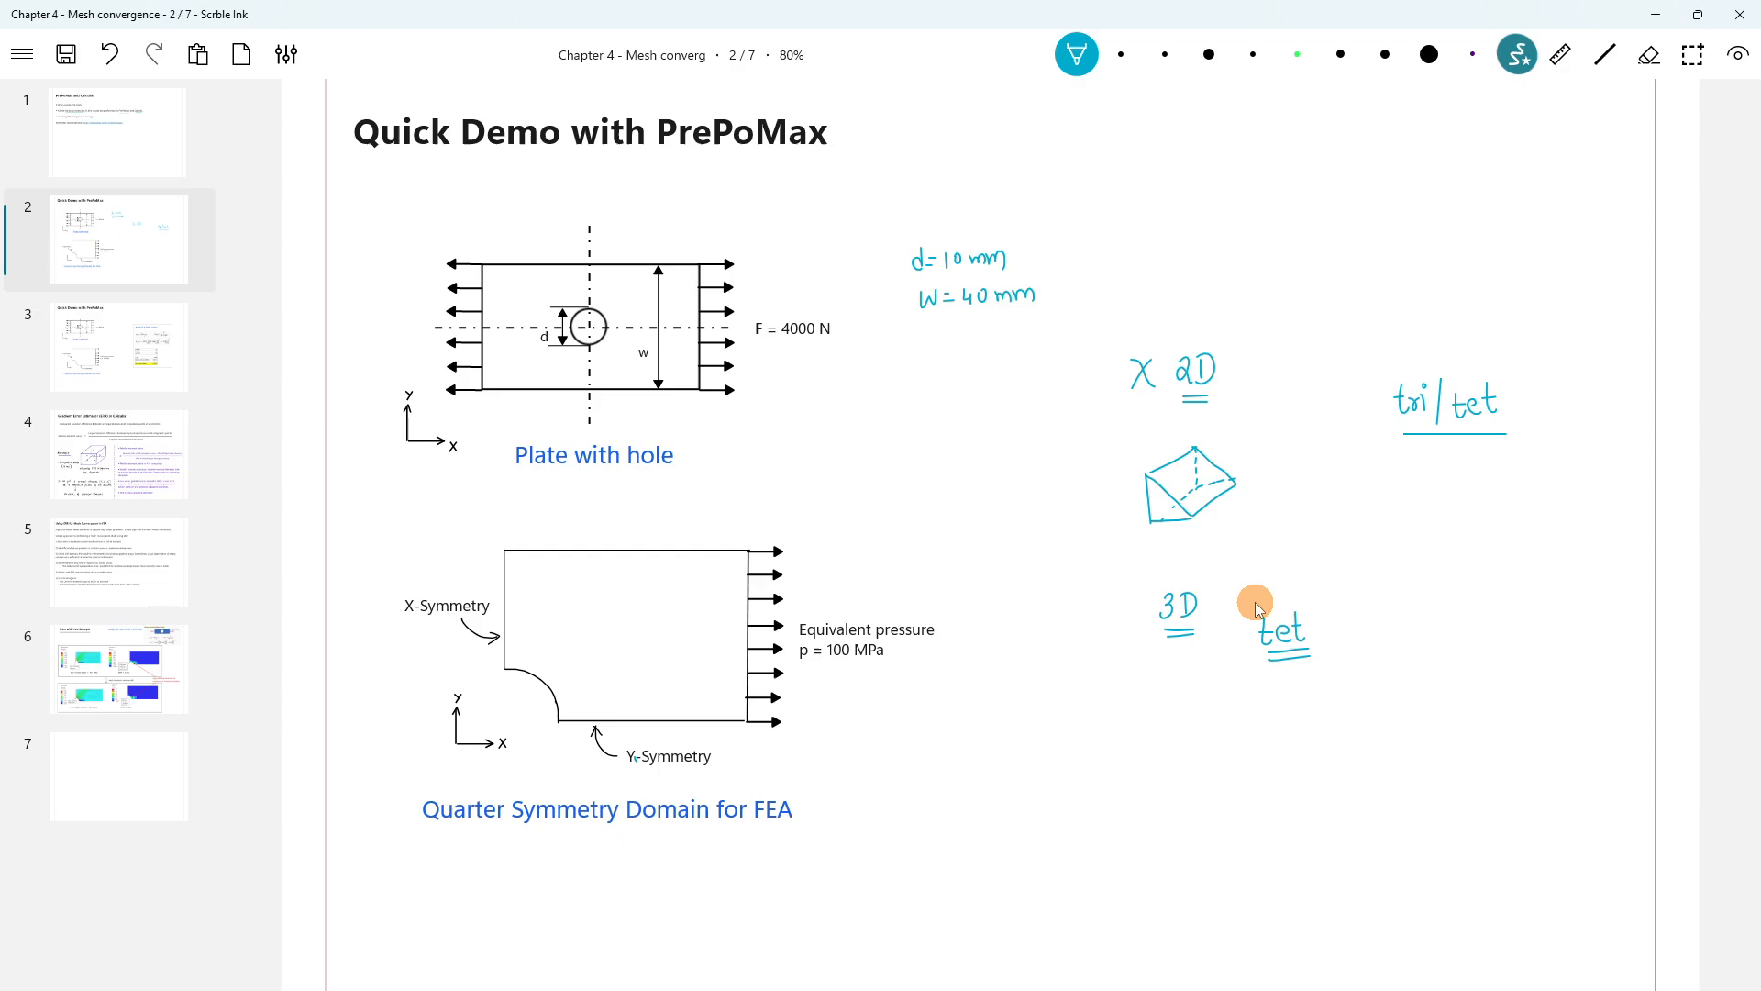
Switch to PrePoMax and glance at the FE Model tree before returning to Geometry.
mouse_move(530, 977)
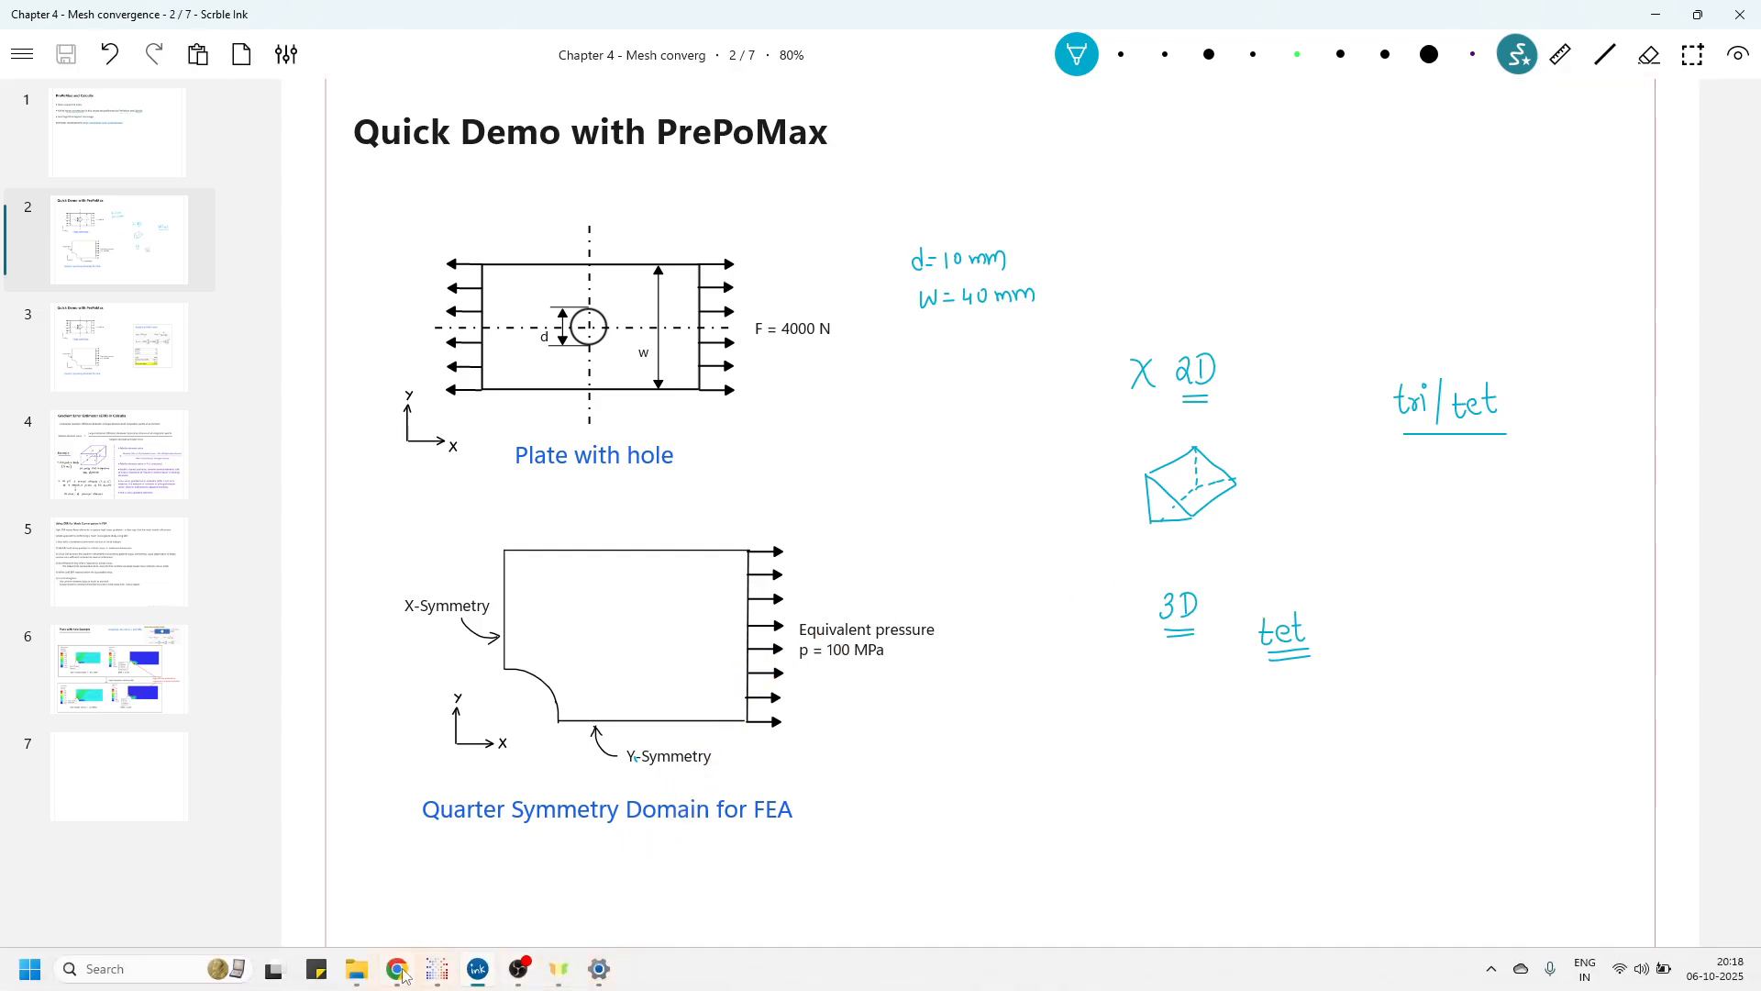
click(439, 970)
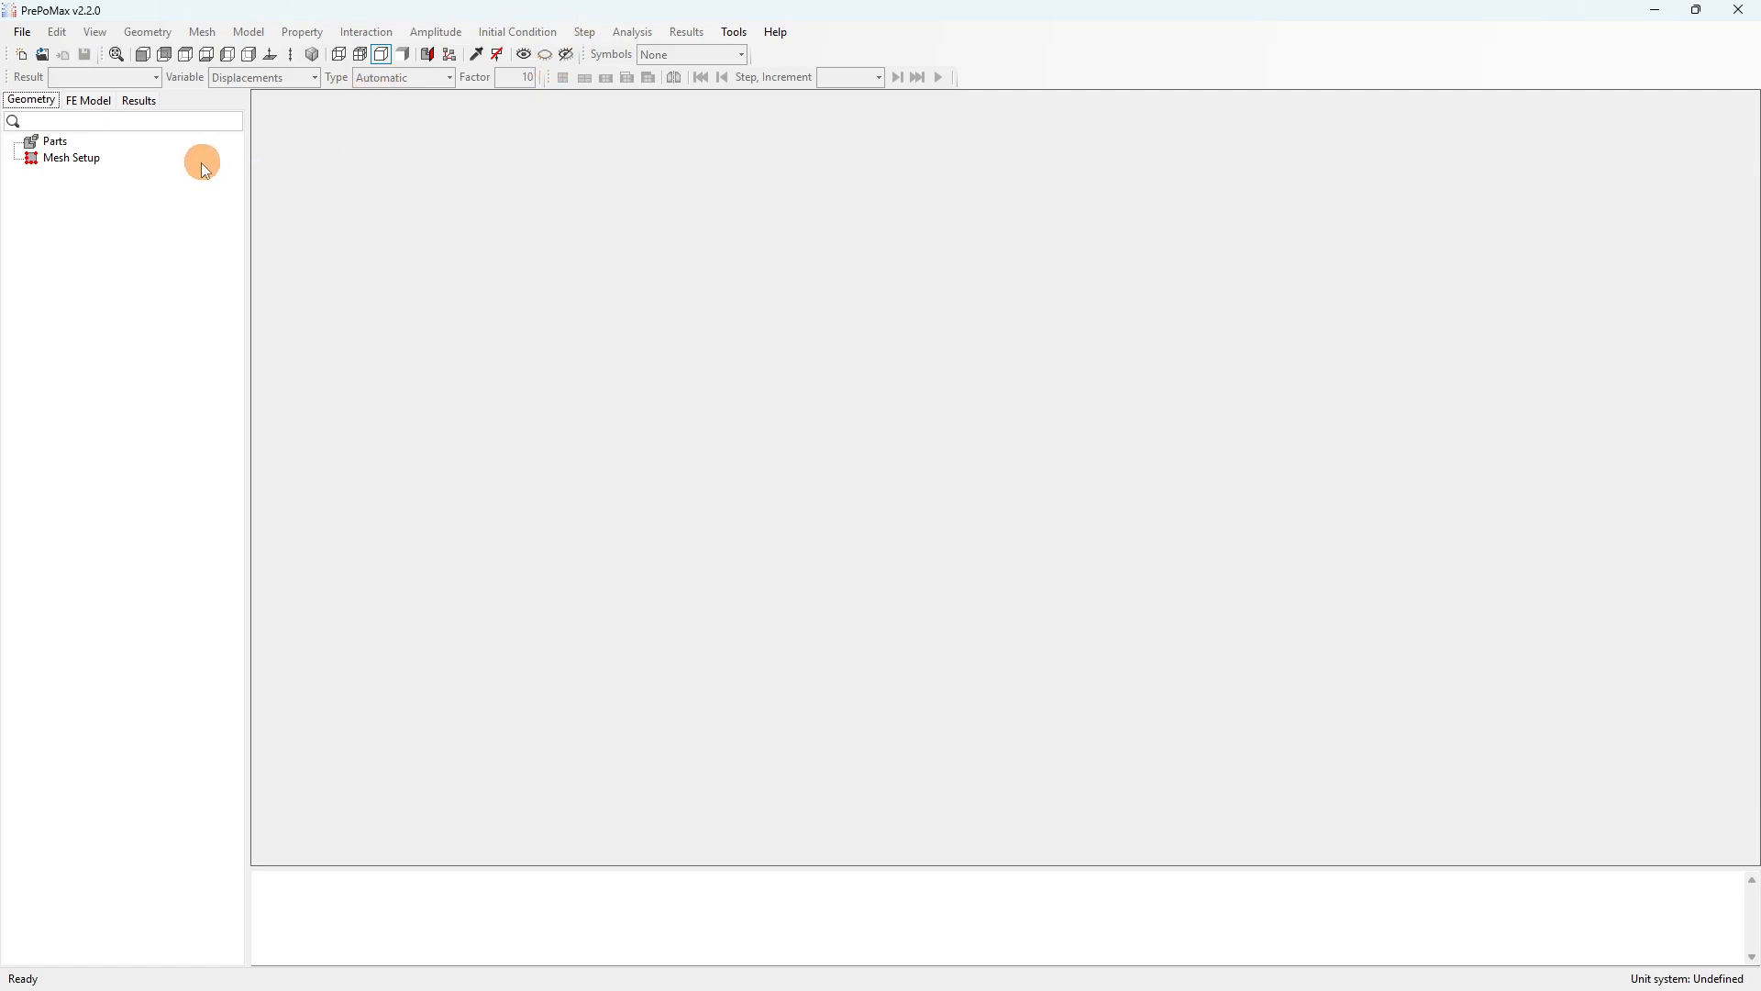
click(37, 101)
click(97, 101)
click(44, 105)
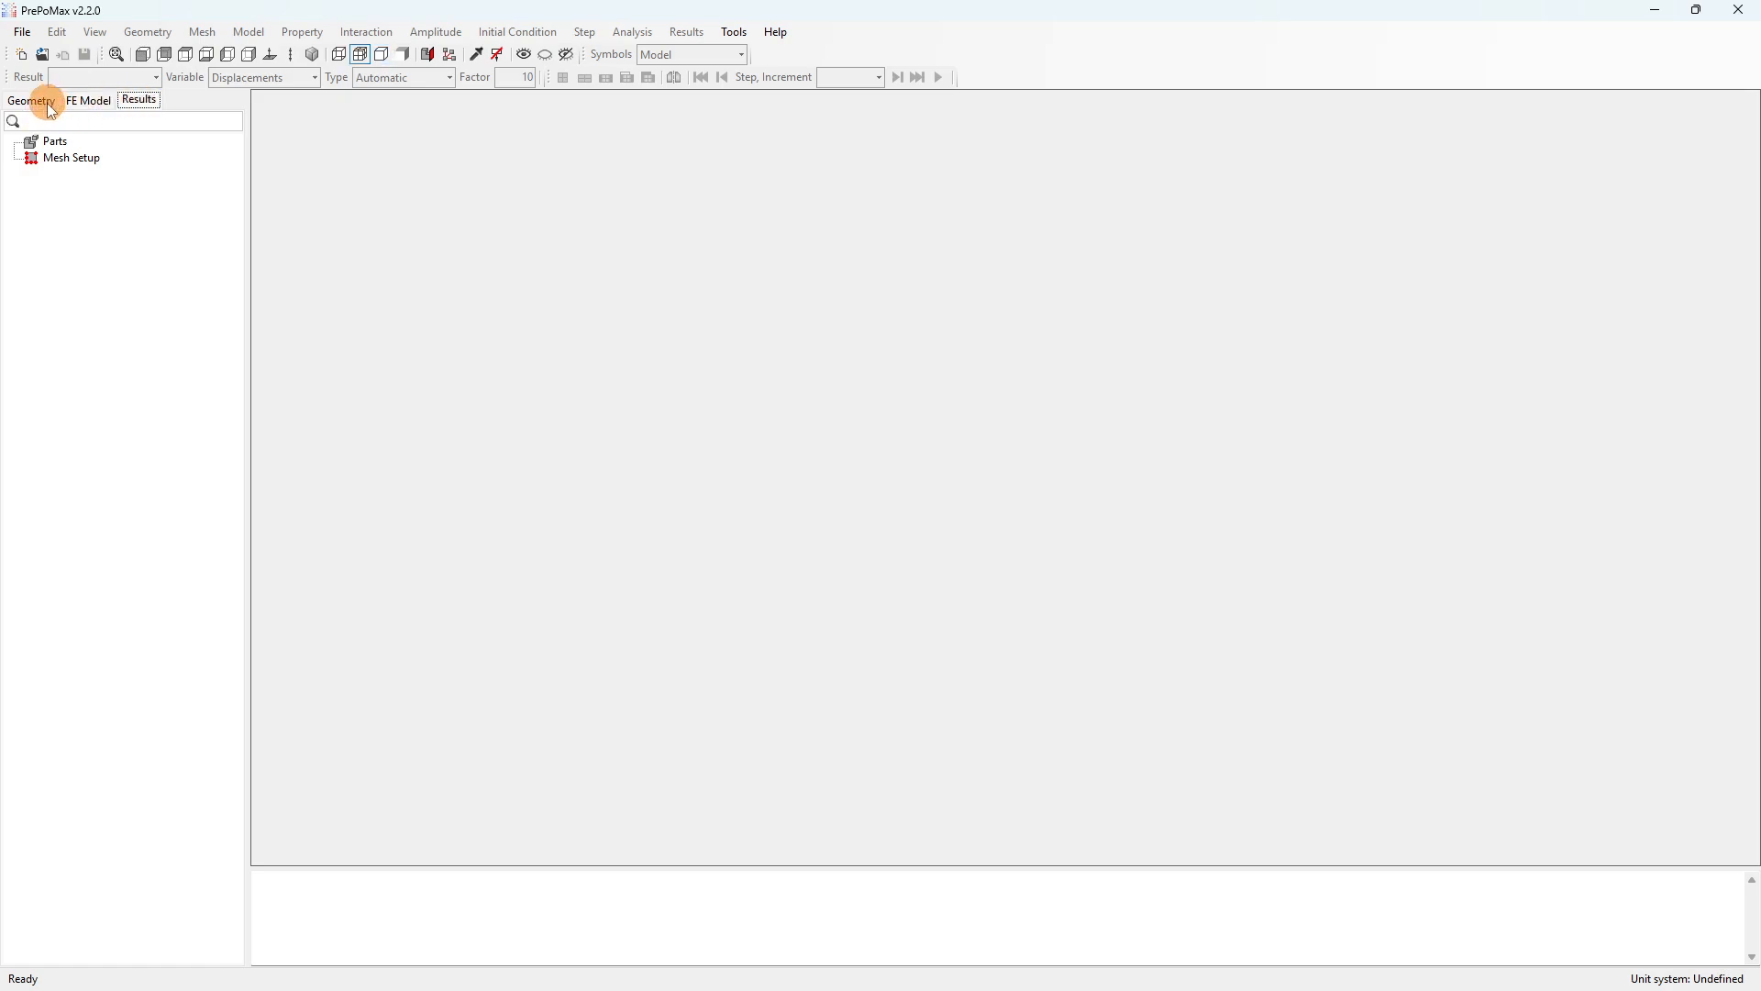
Start a new 3D model using the mm, ton, s, °C unit system.
click(22, 33)
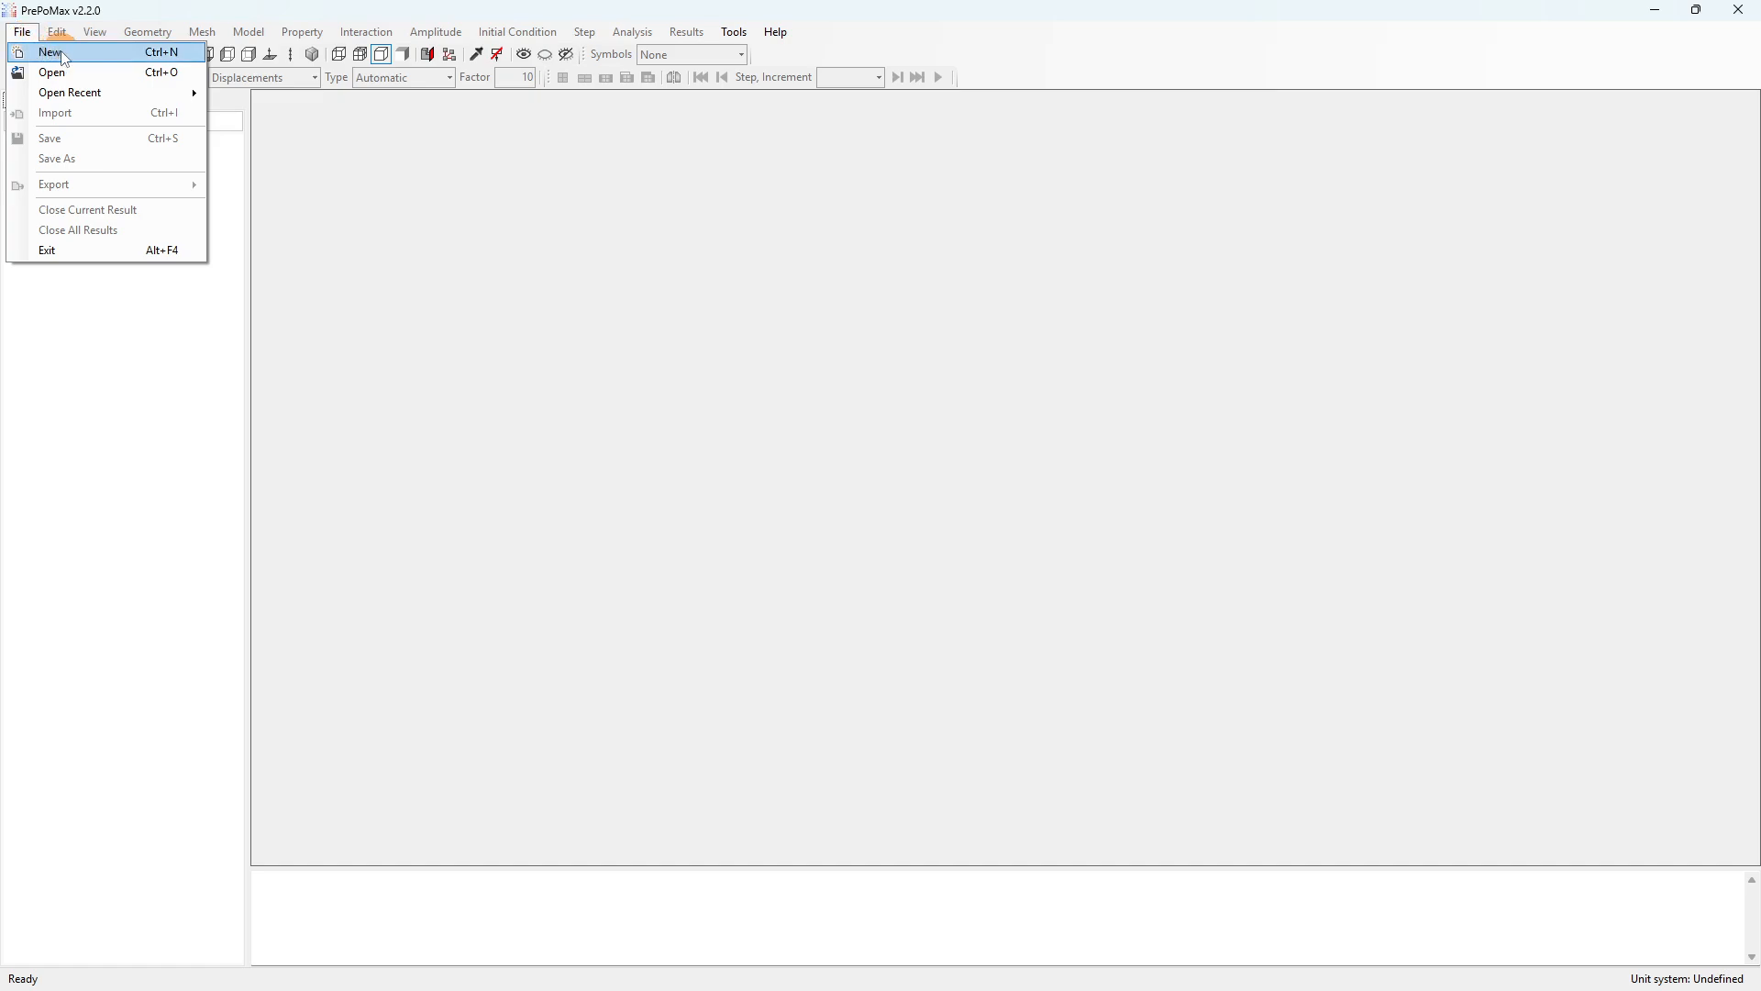
click(66, 53)
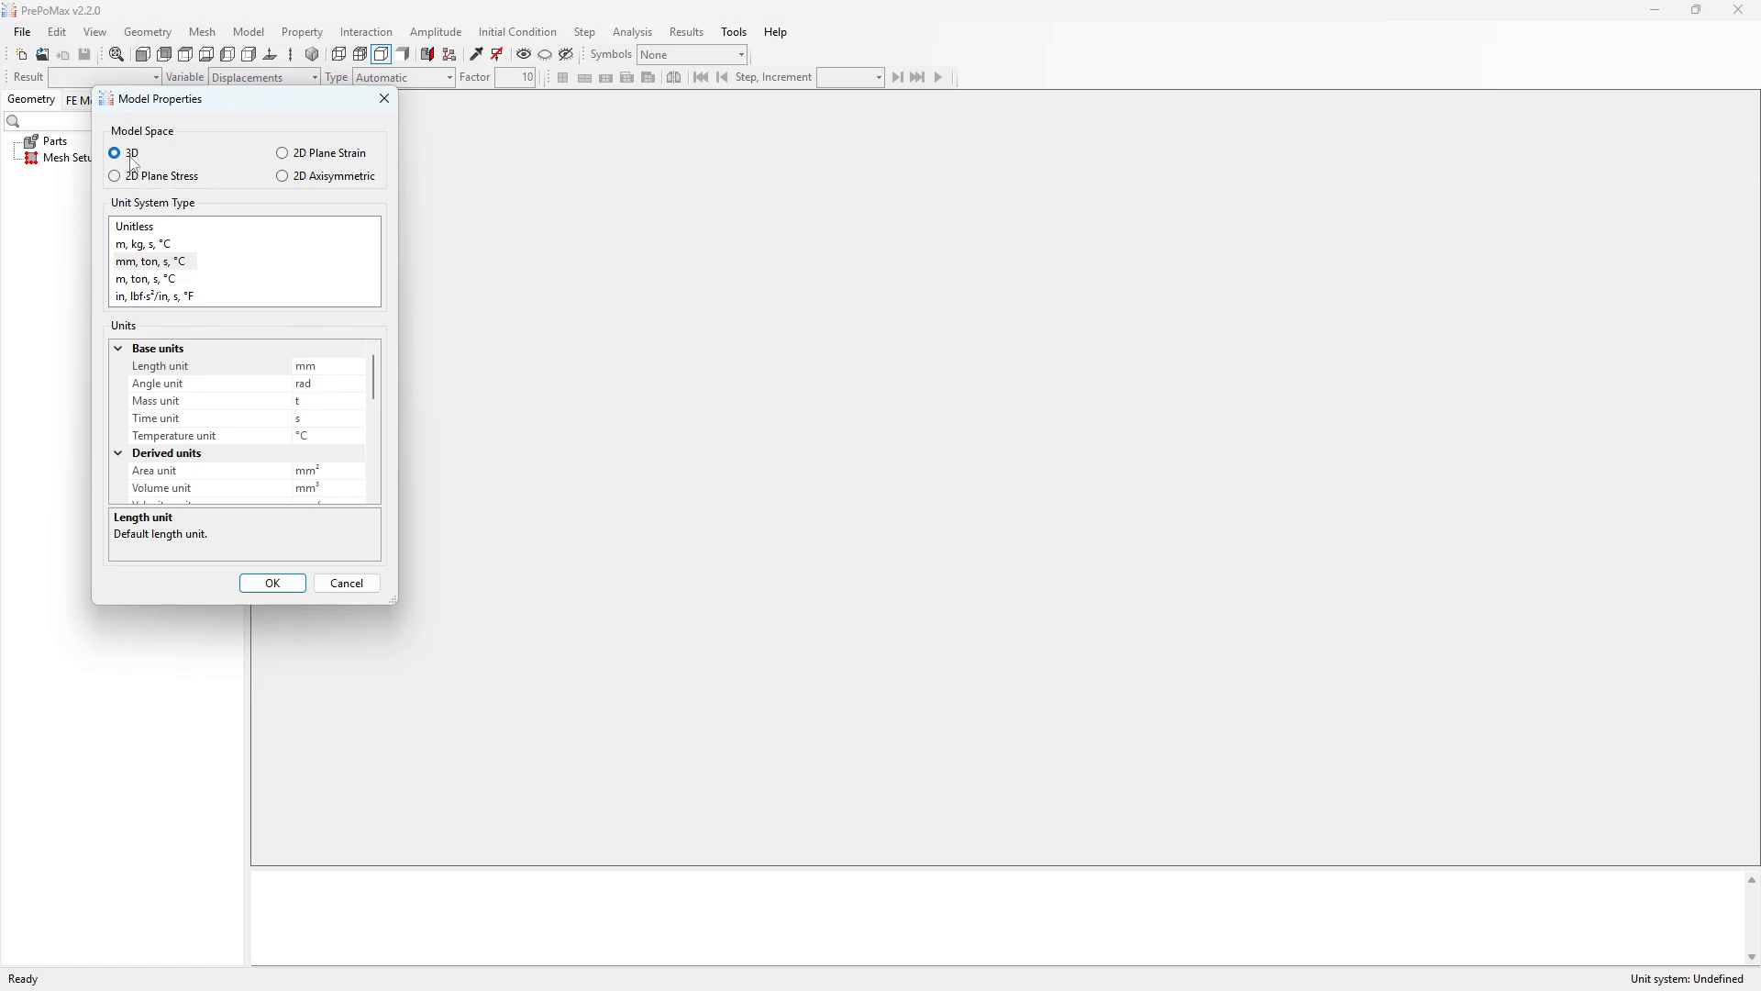
click(181, 265)
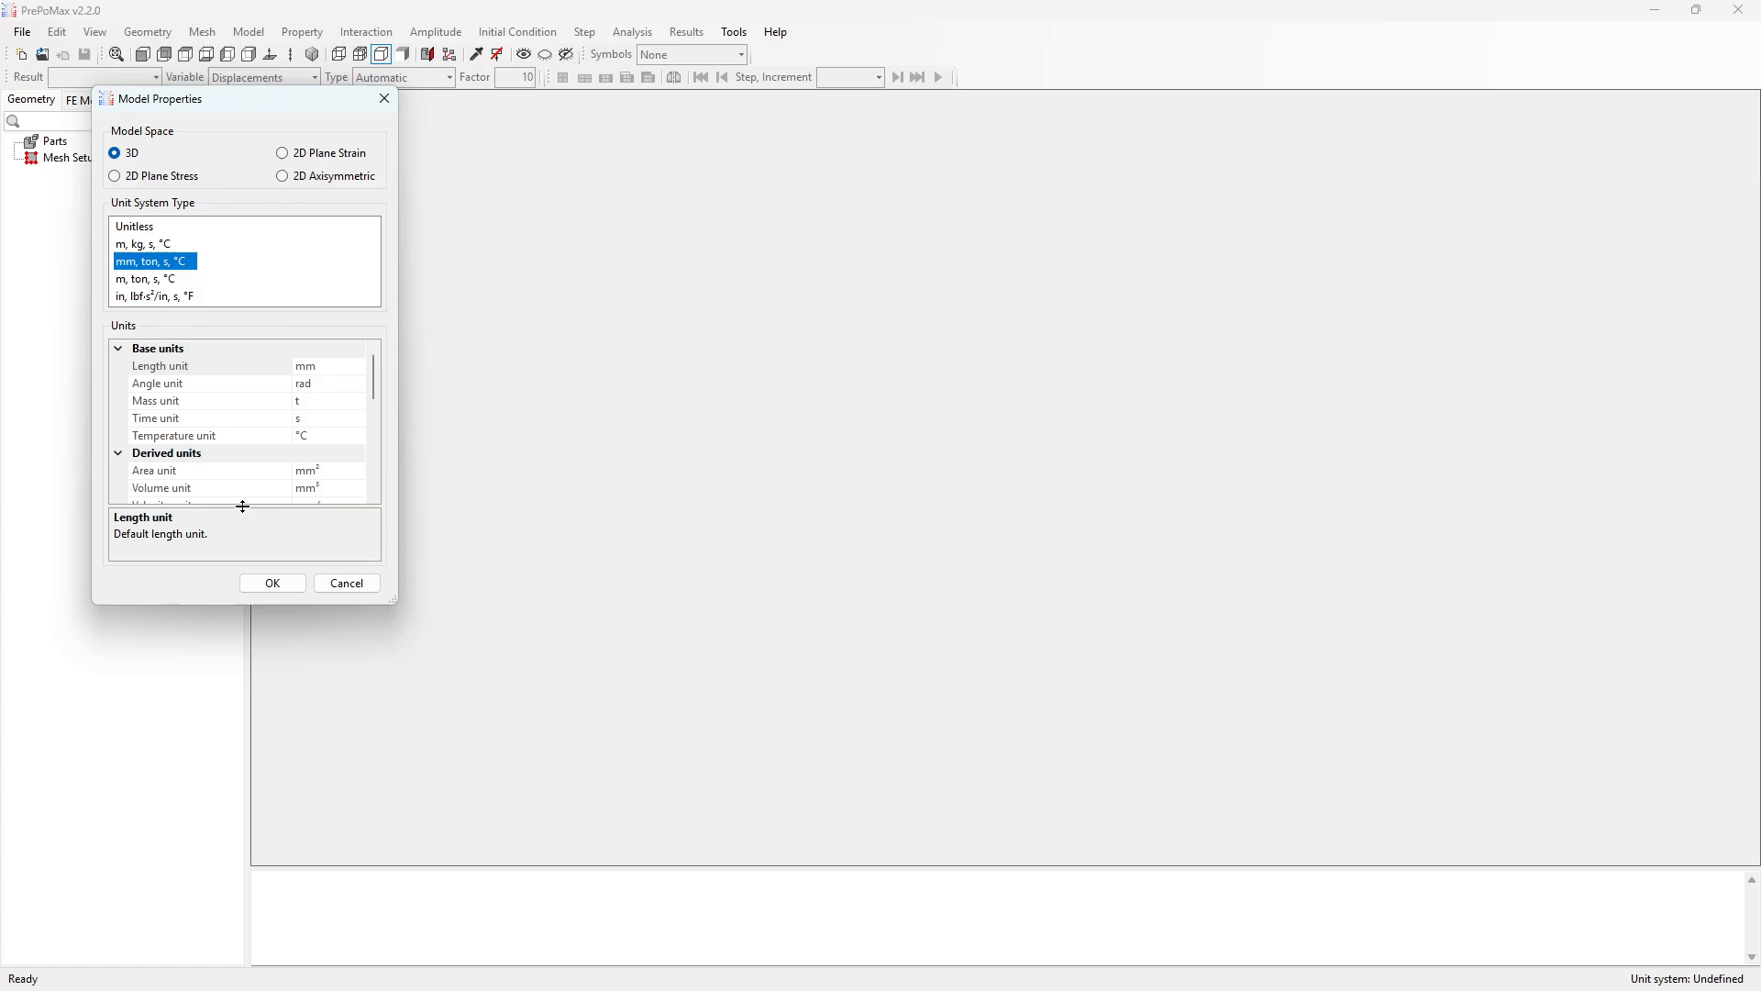
click(272, 583)
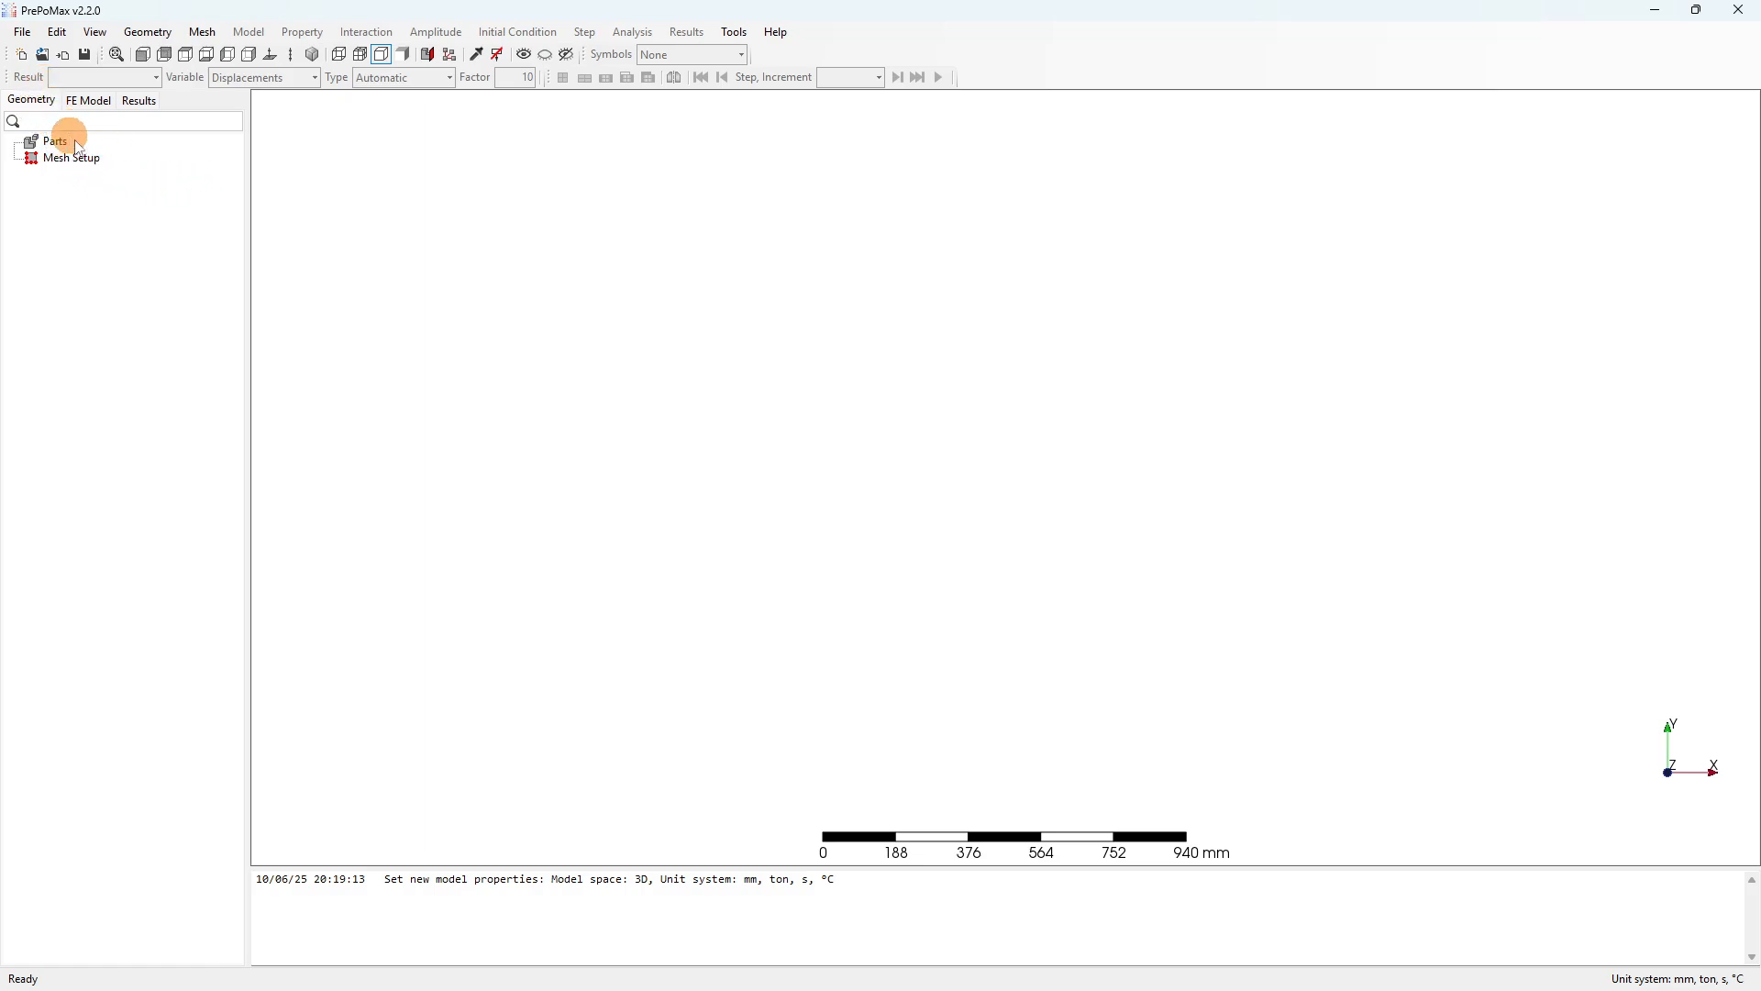
click(22, 32)
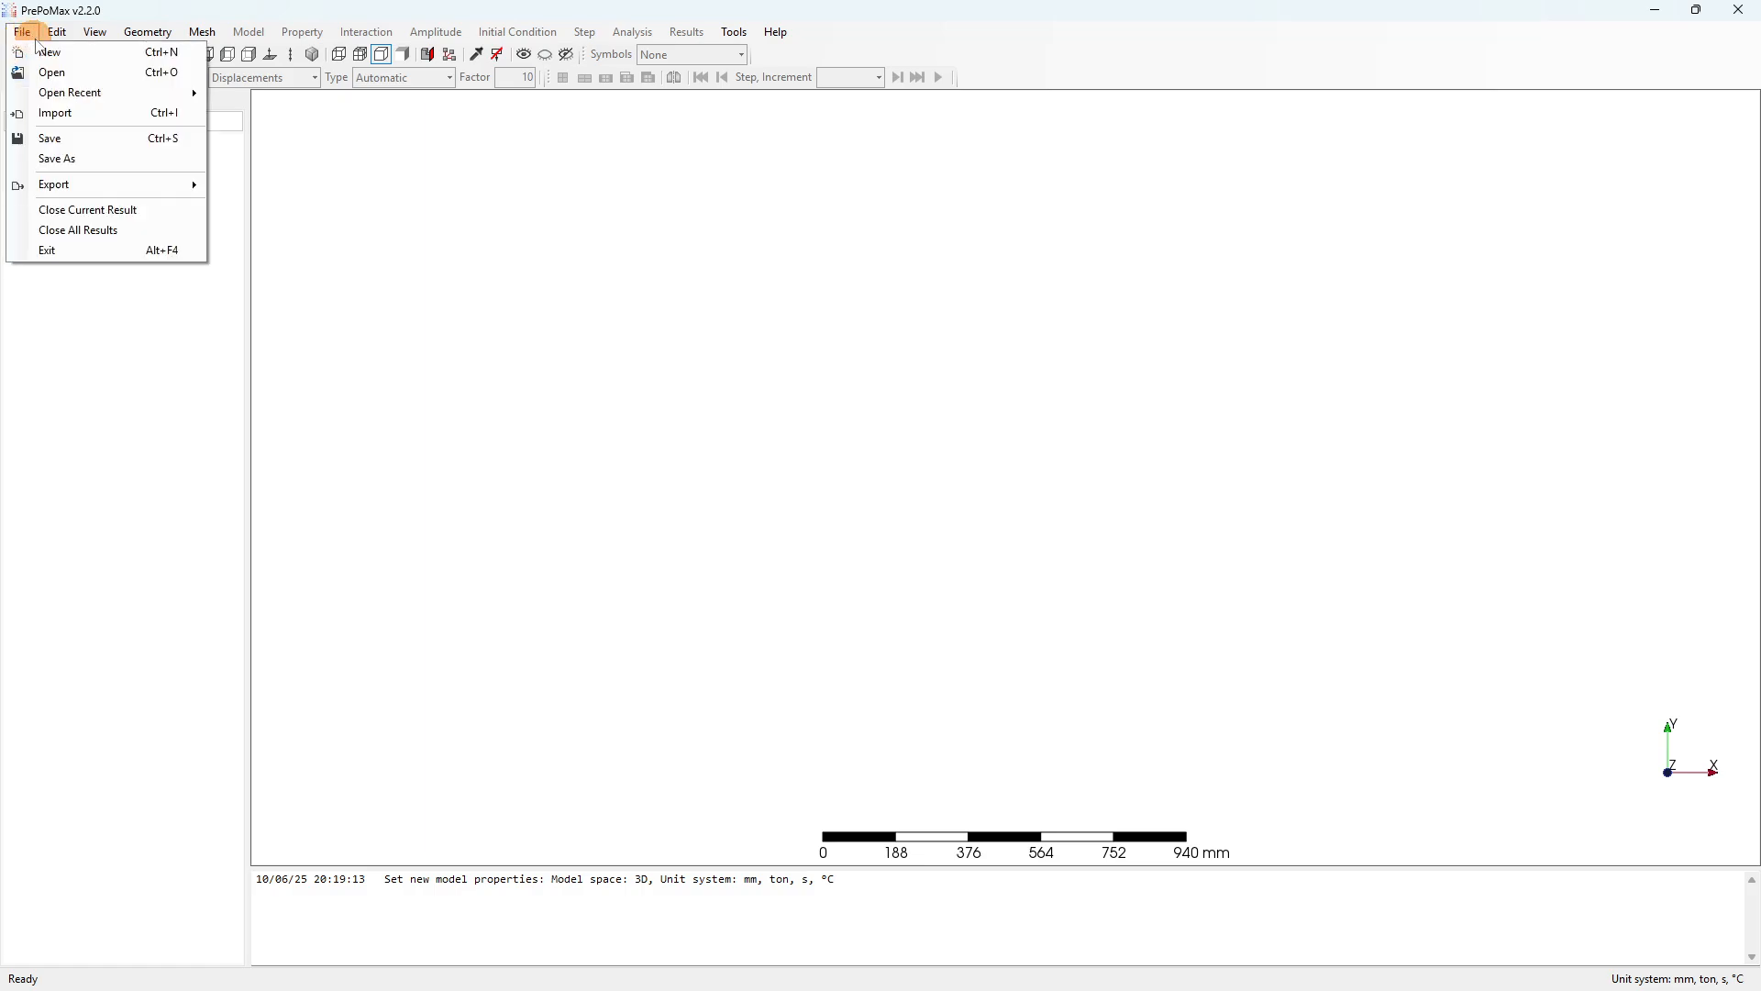
Import Plate_3D.stp from the Quick-demo folder as a solid part.
click(65, 112)
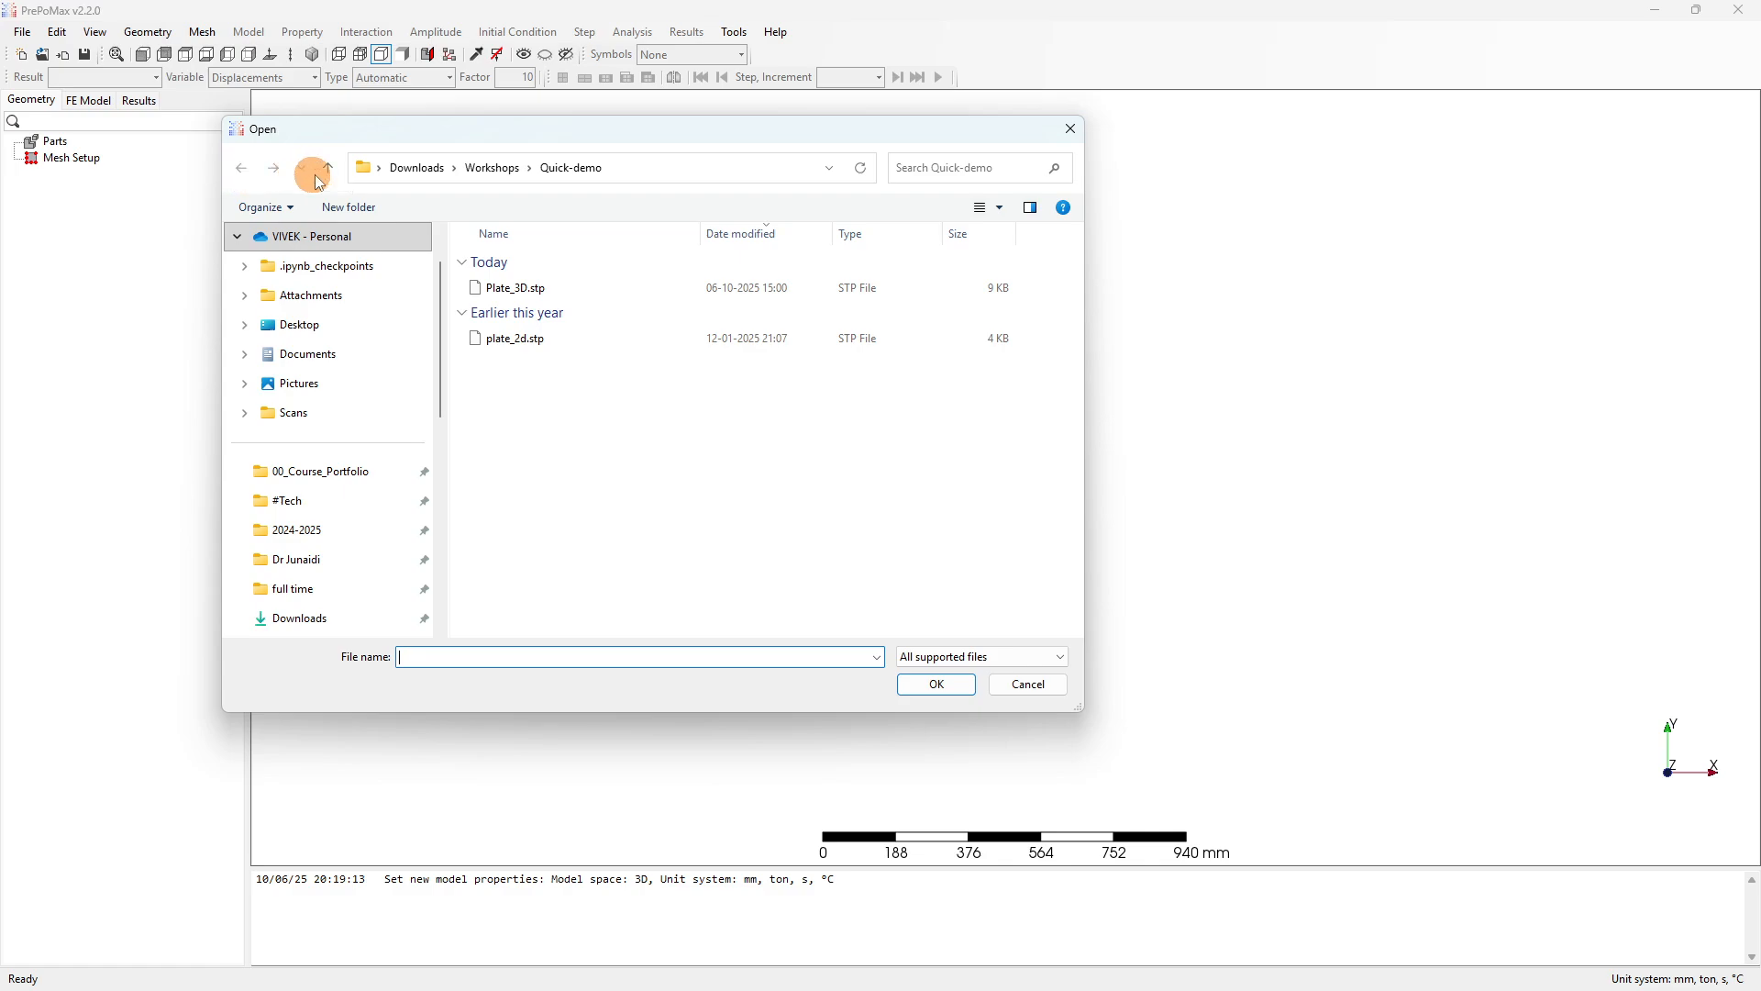
click(532, 290)
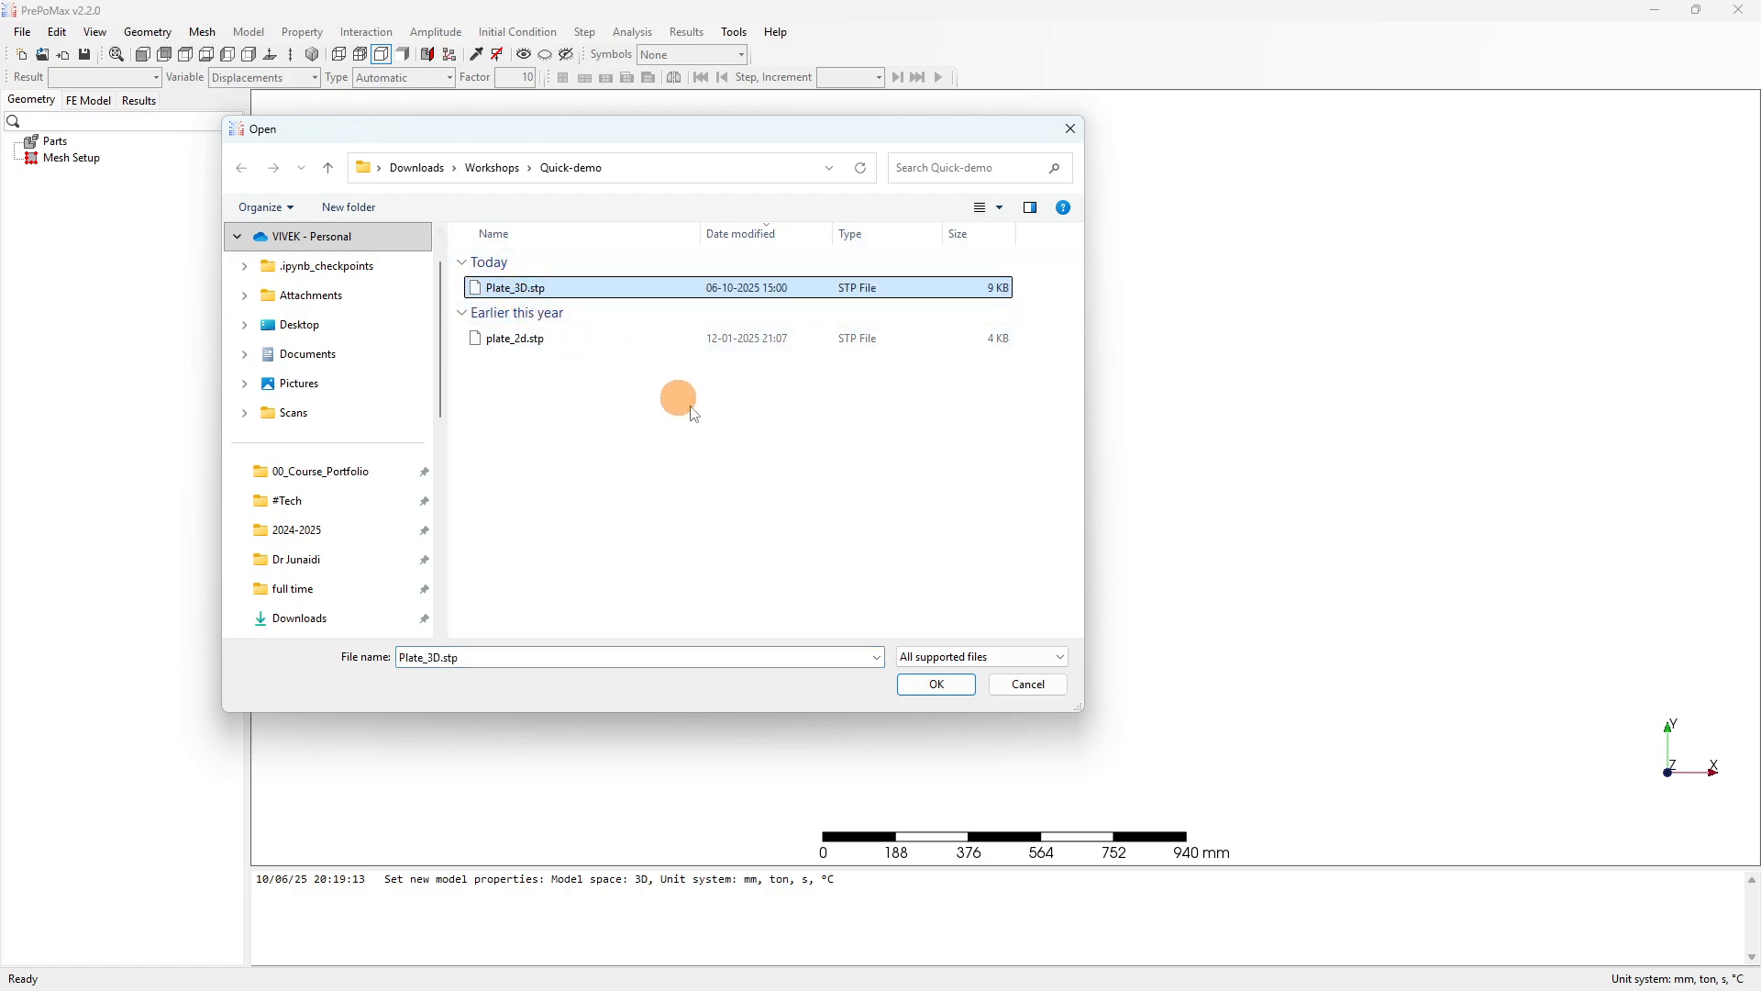
click(923, 687)
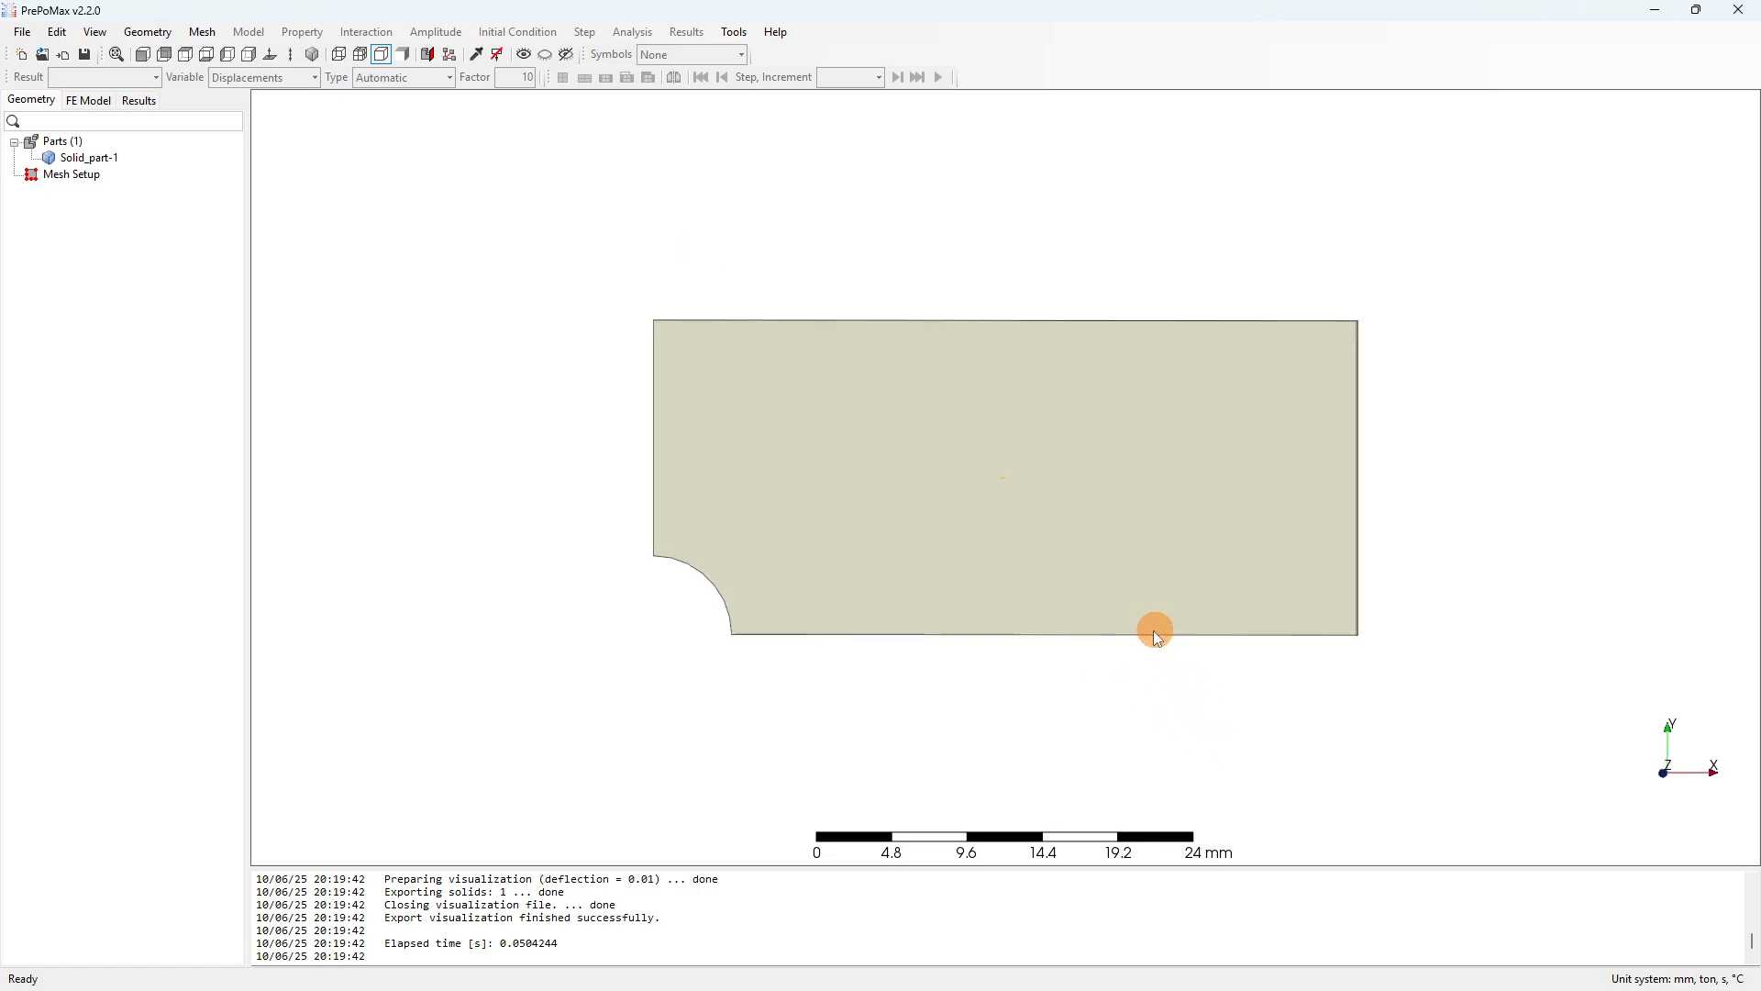
Orbit and zoom around the imported plate, then snap to an exact front view.
middle_drag(1155, 629, 1061, 641)
middle_drag(1306, 559, 1066, 503)
scroll(886, 734, up, 4)
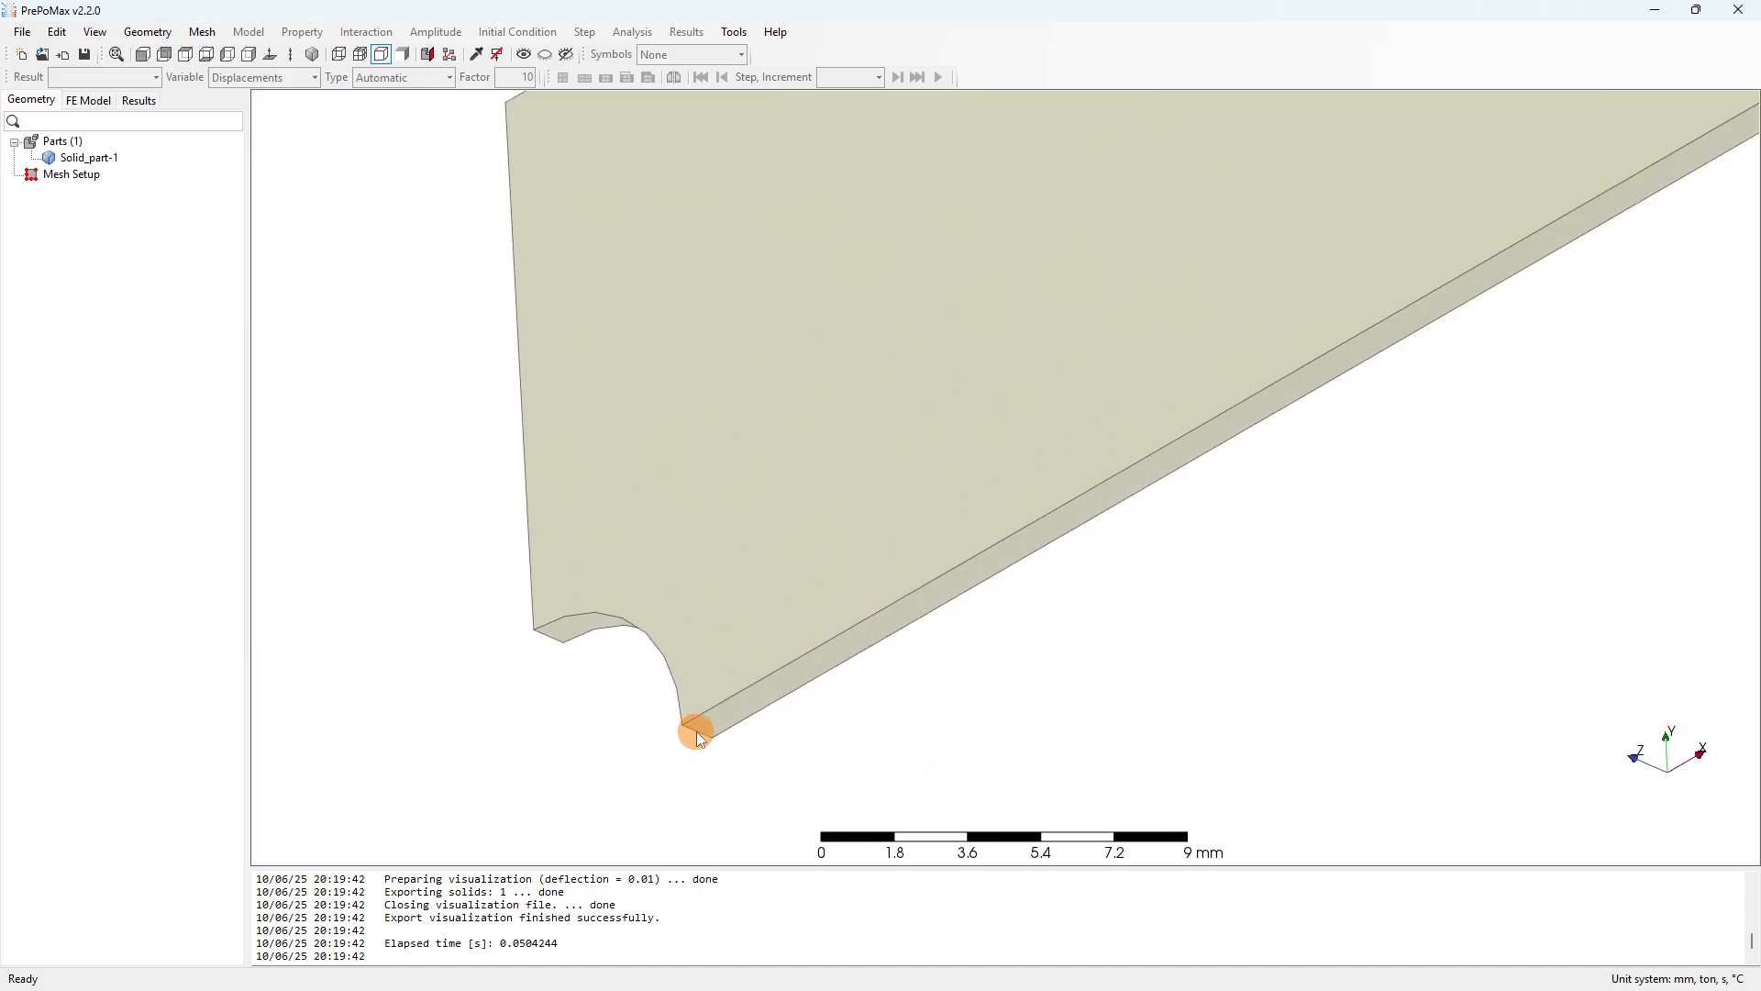
scroll(694, 727, down, 3)
middle_drag(934, 474, 1002, 542)
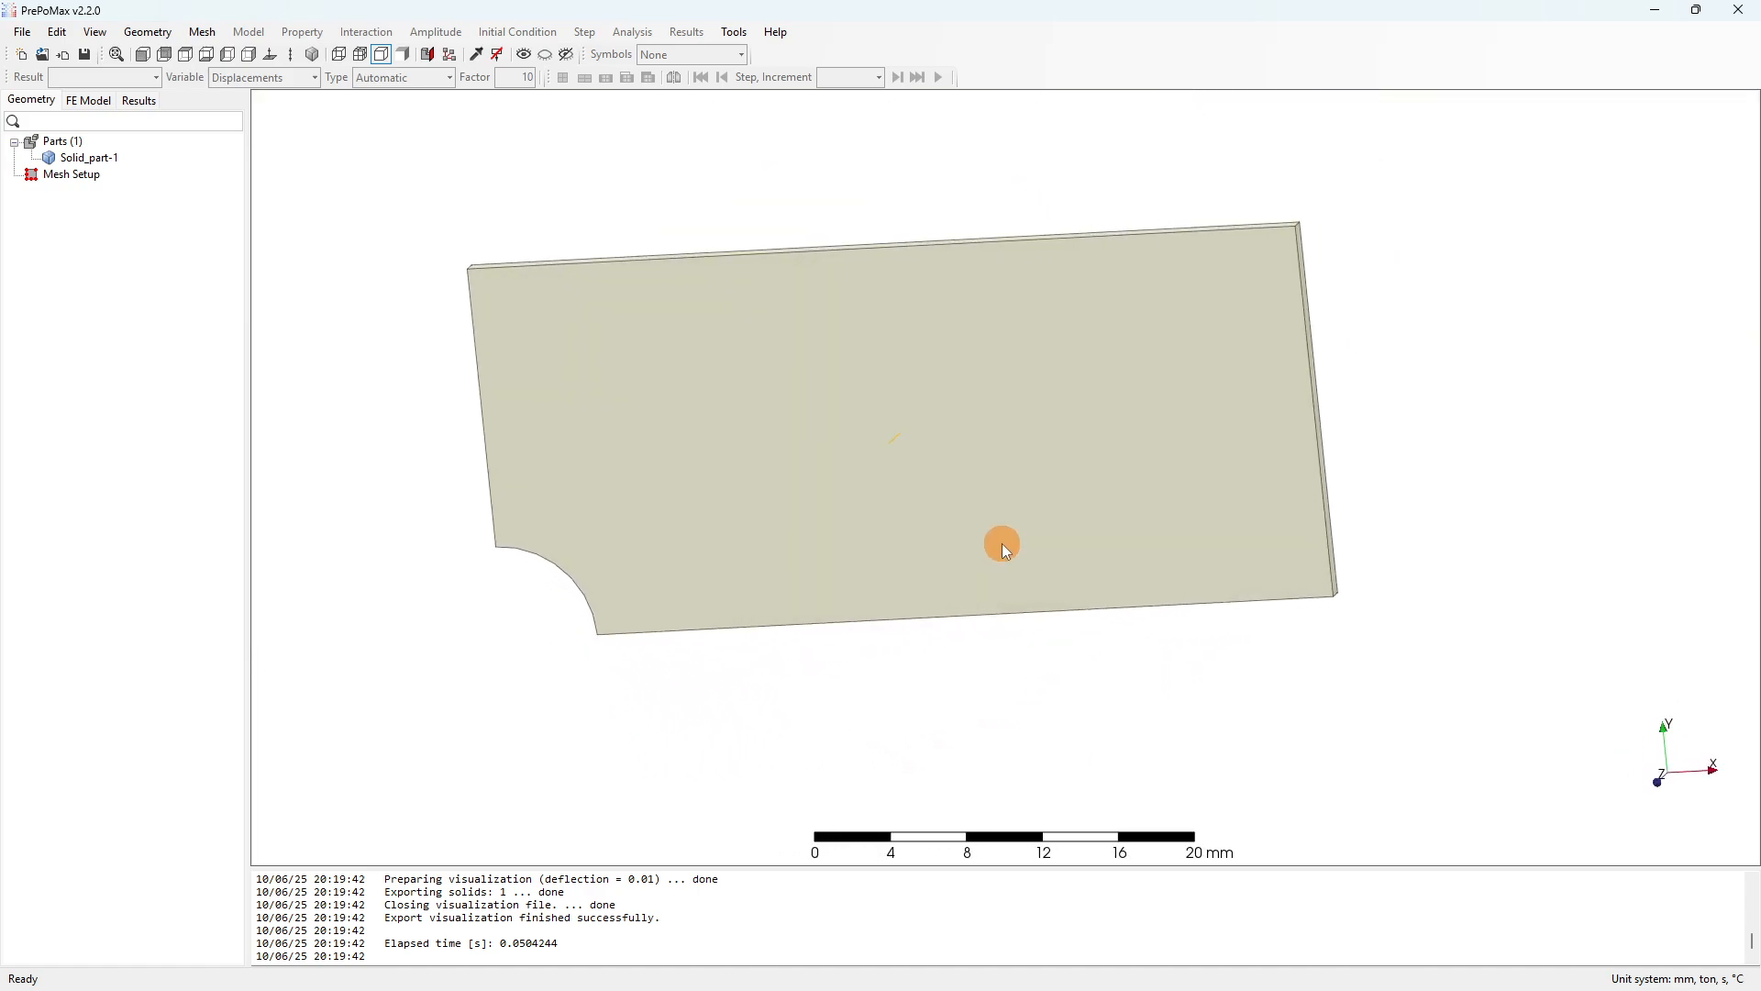
click(144, 55)
Rename Solid_part-1 to 'Plate', peek at the empty FE Model tree, then return to Geometry.
right_click(80, 161)
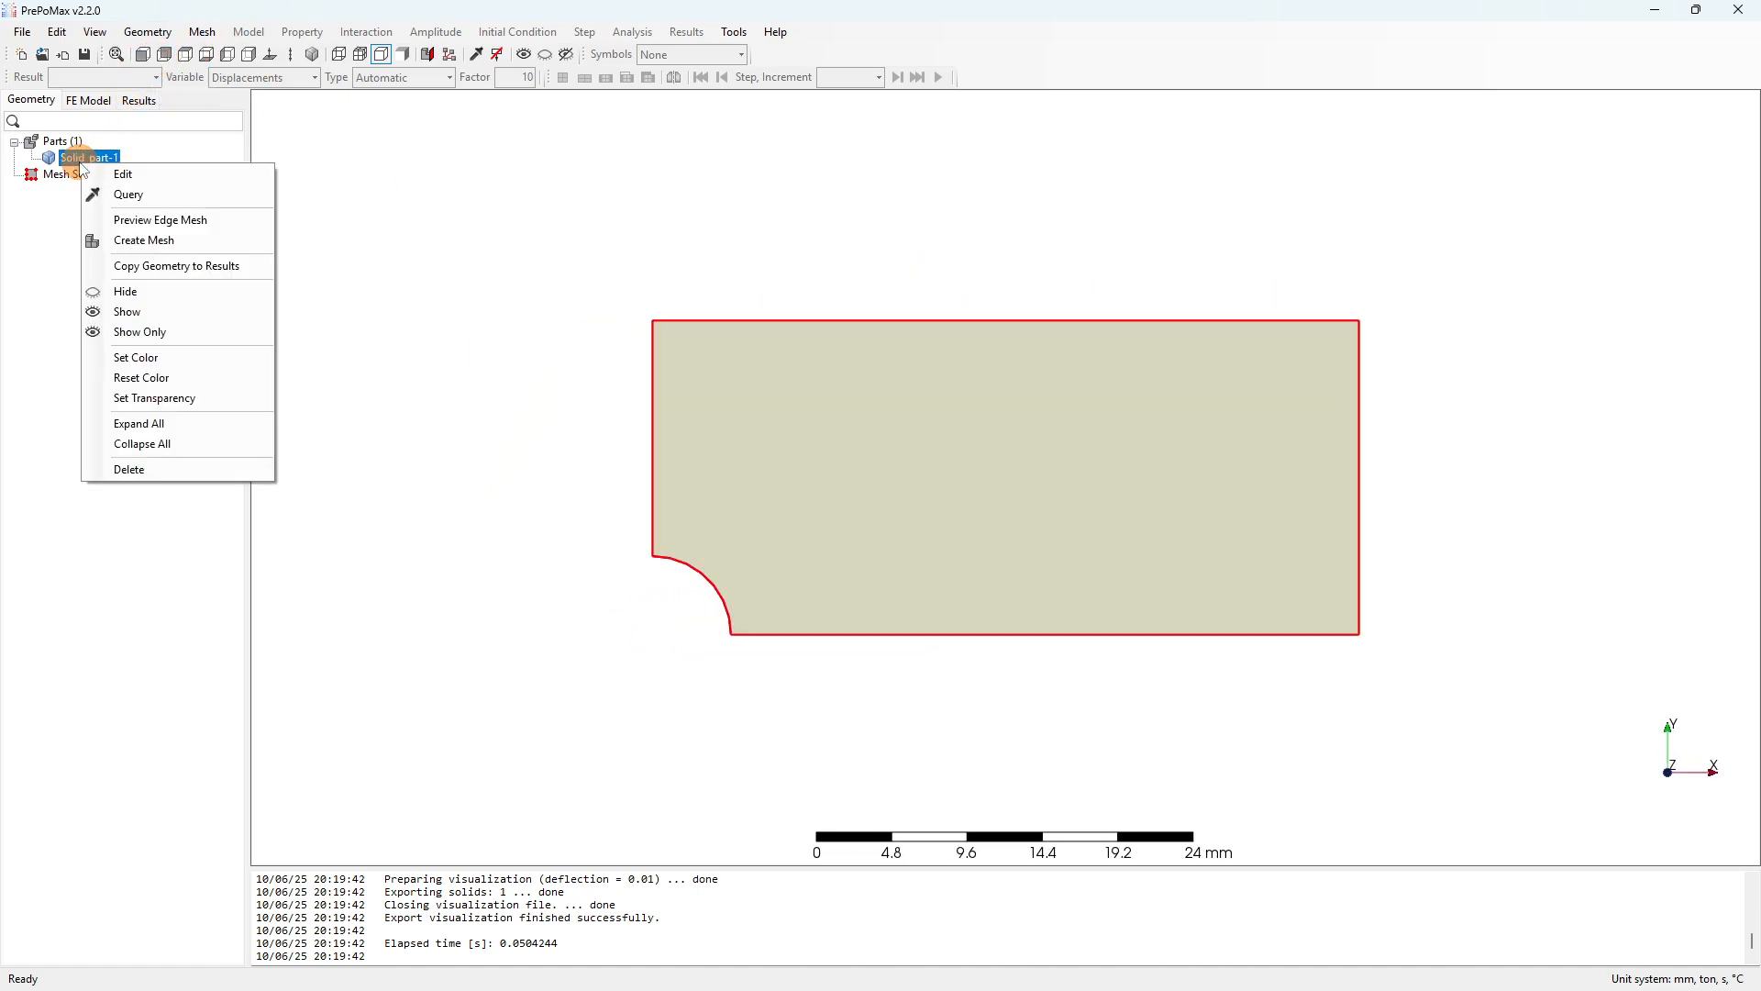
click(128, 175)
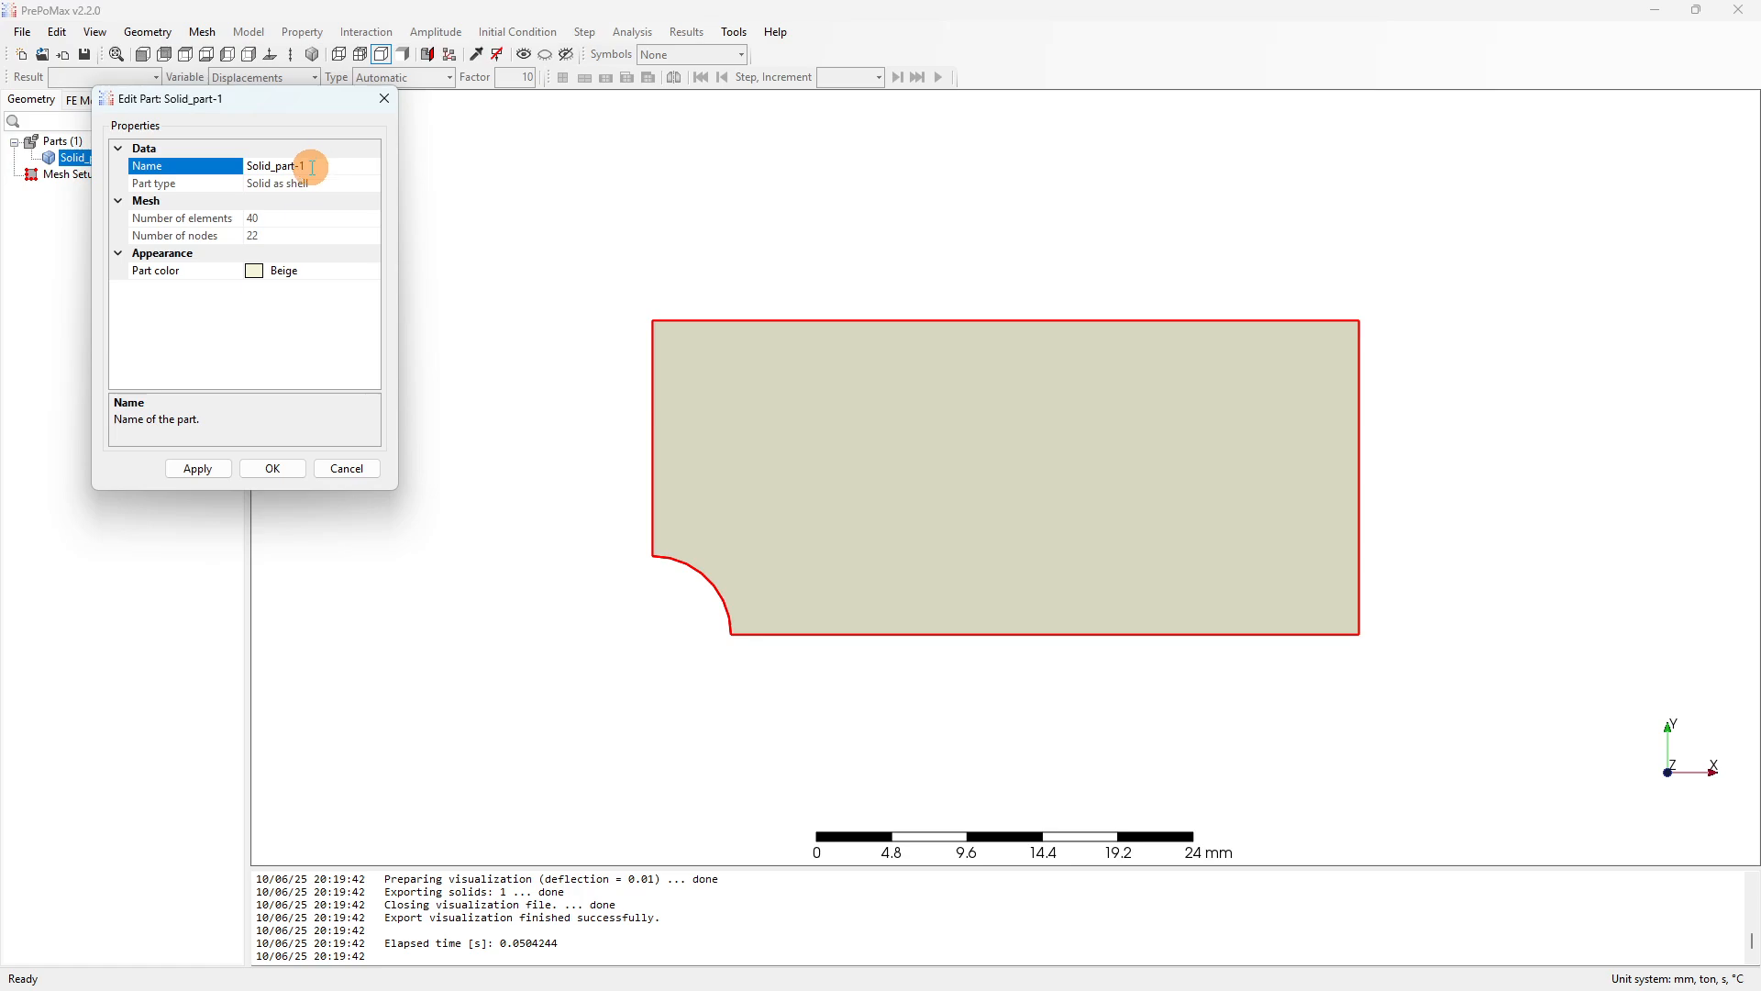
text(Plate)
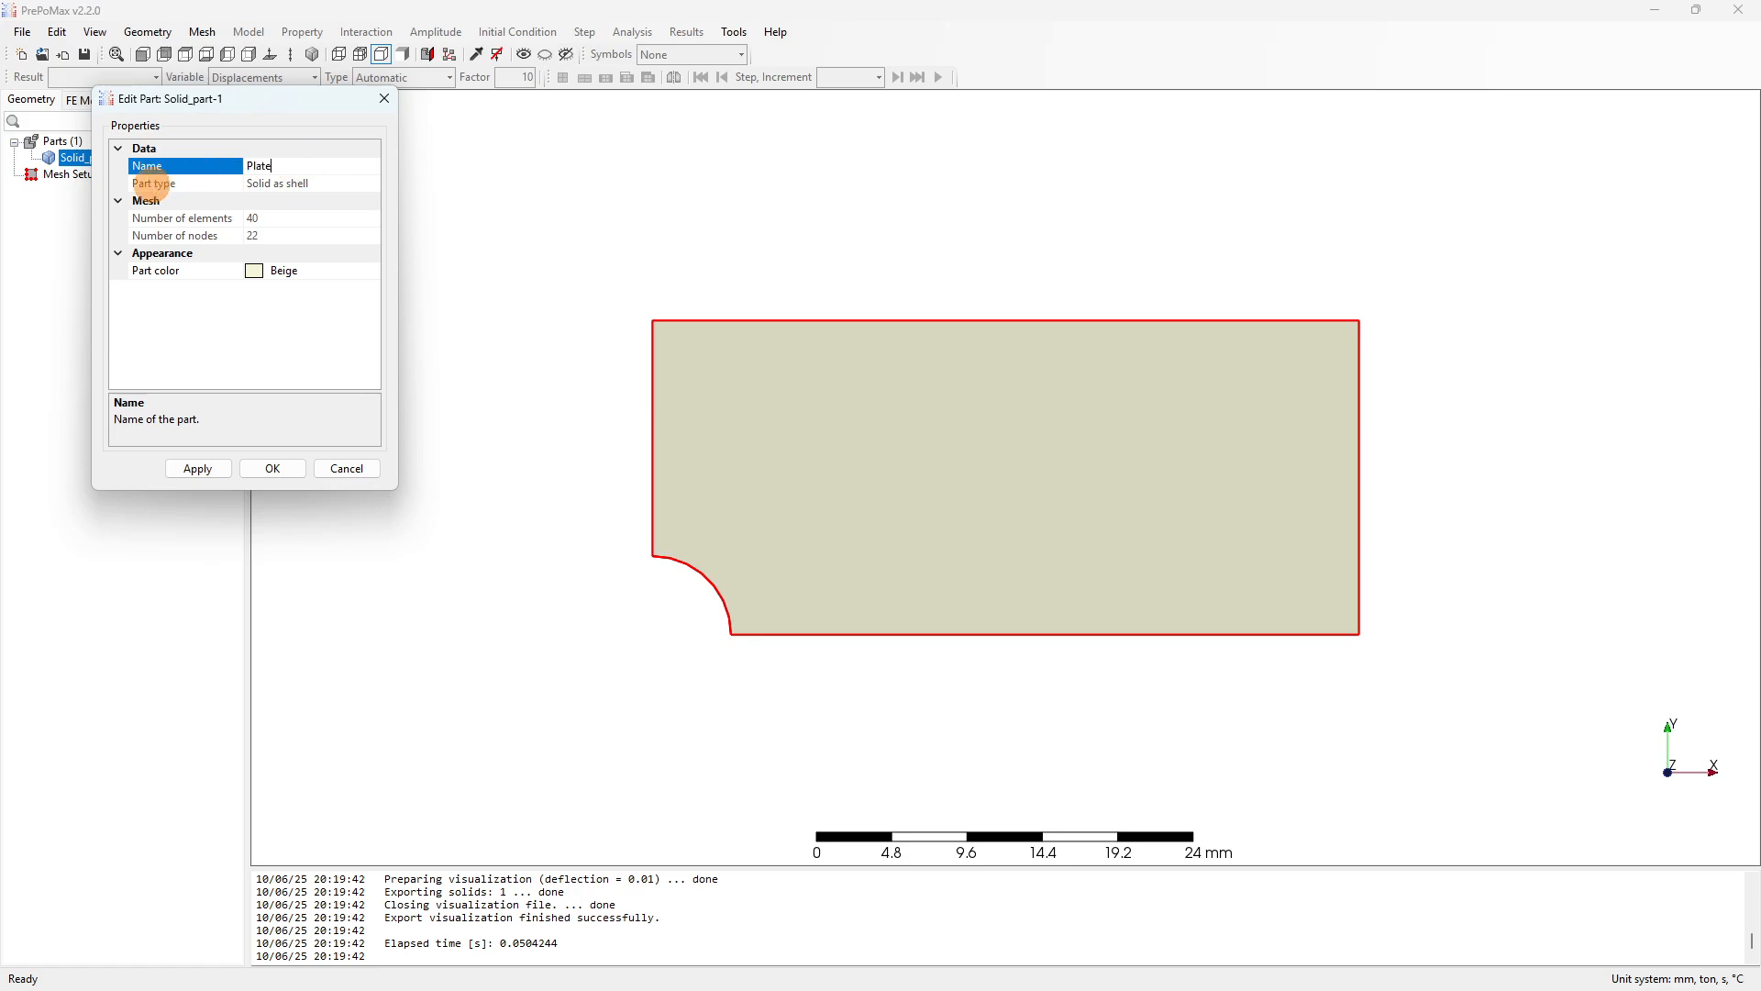
click(272, 467)
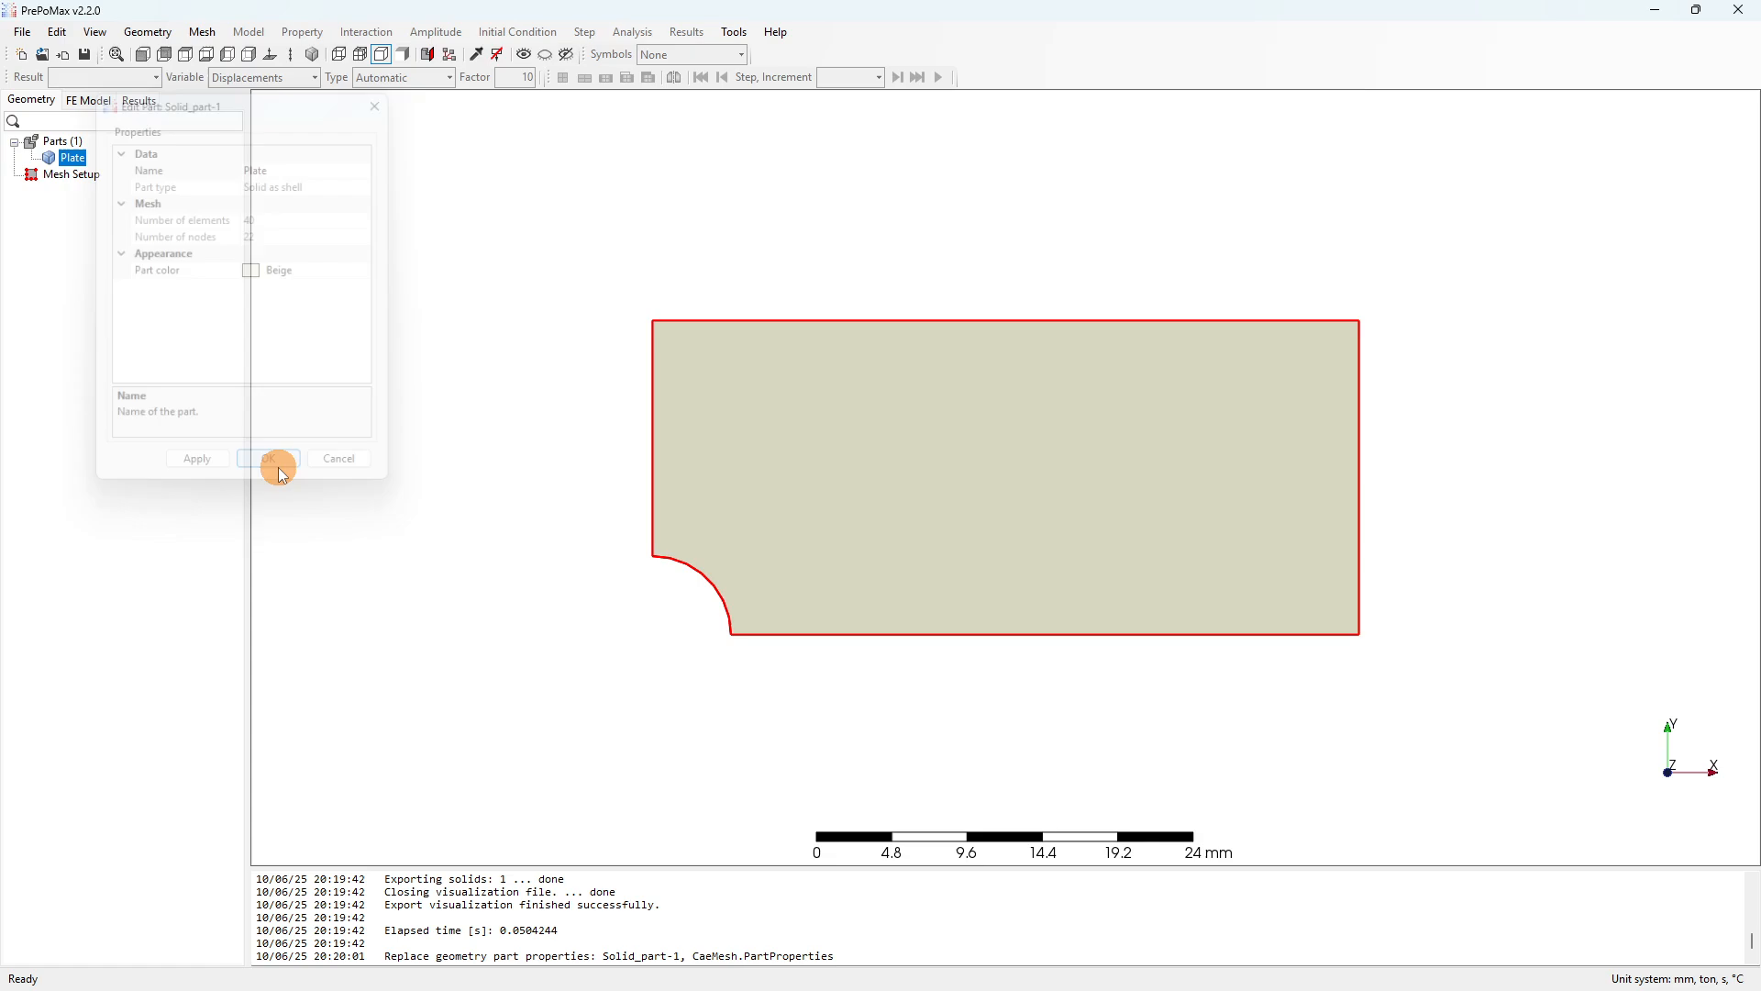
click(96, 103)
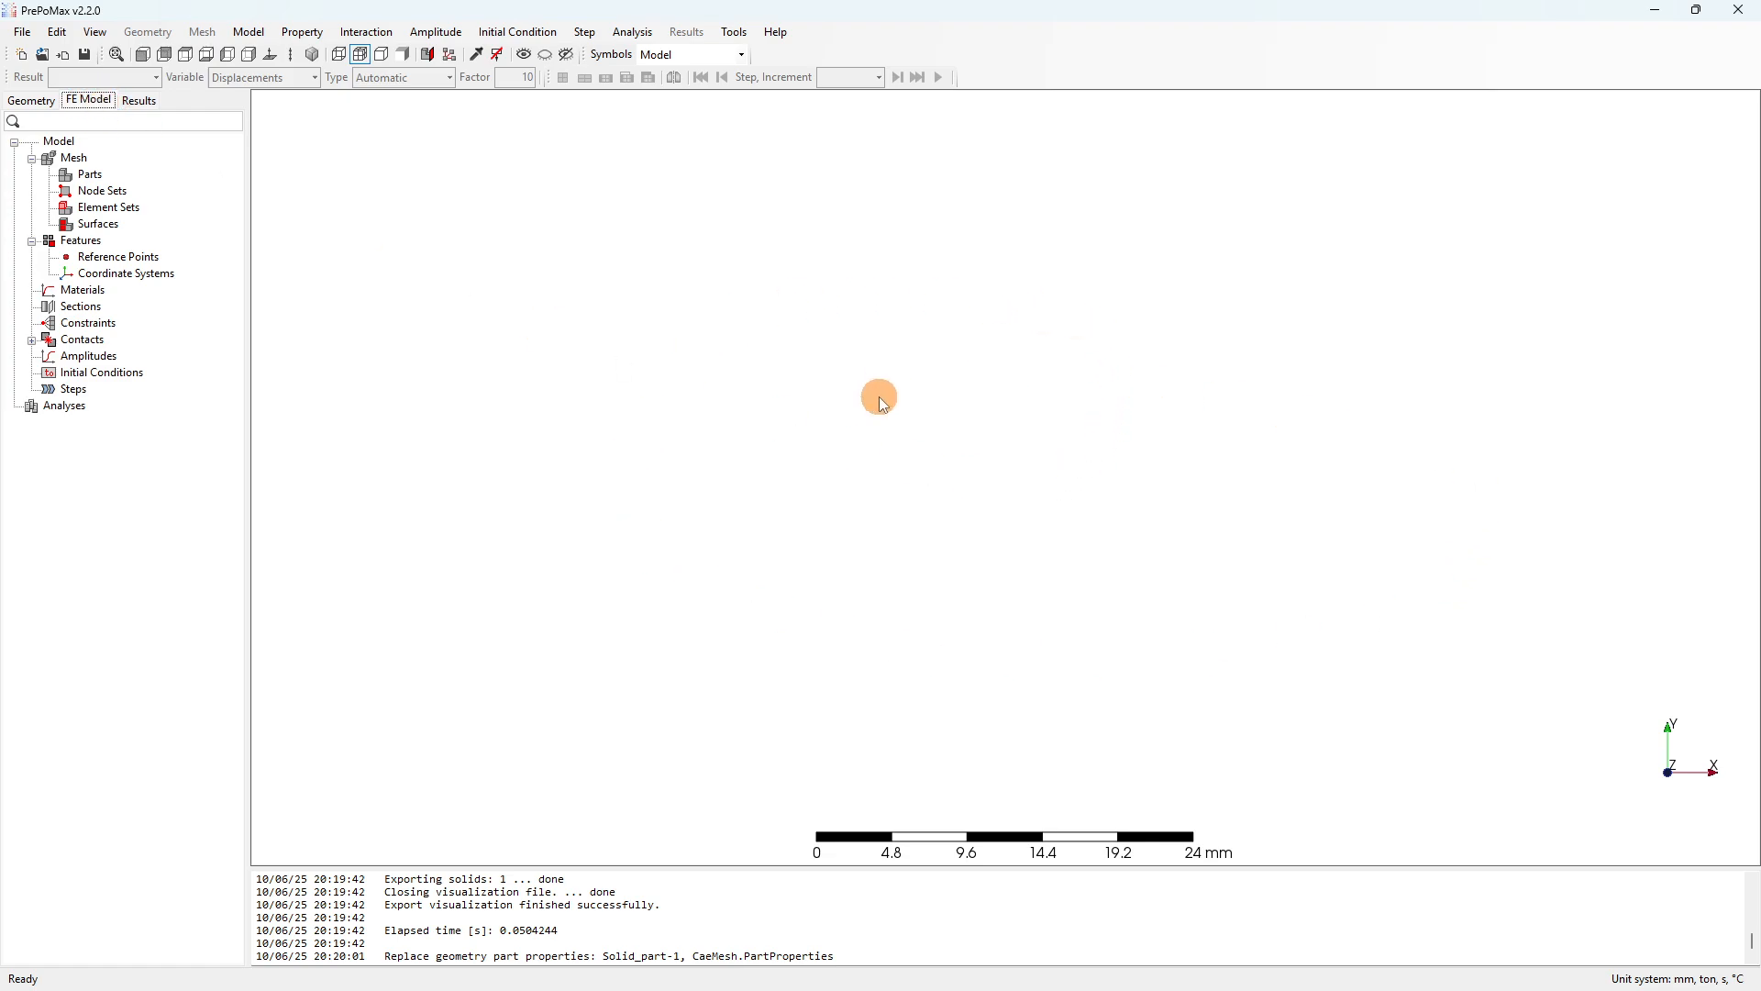
click(32, 100)
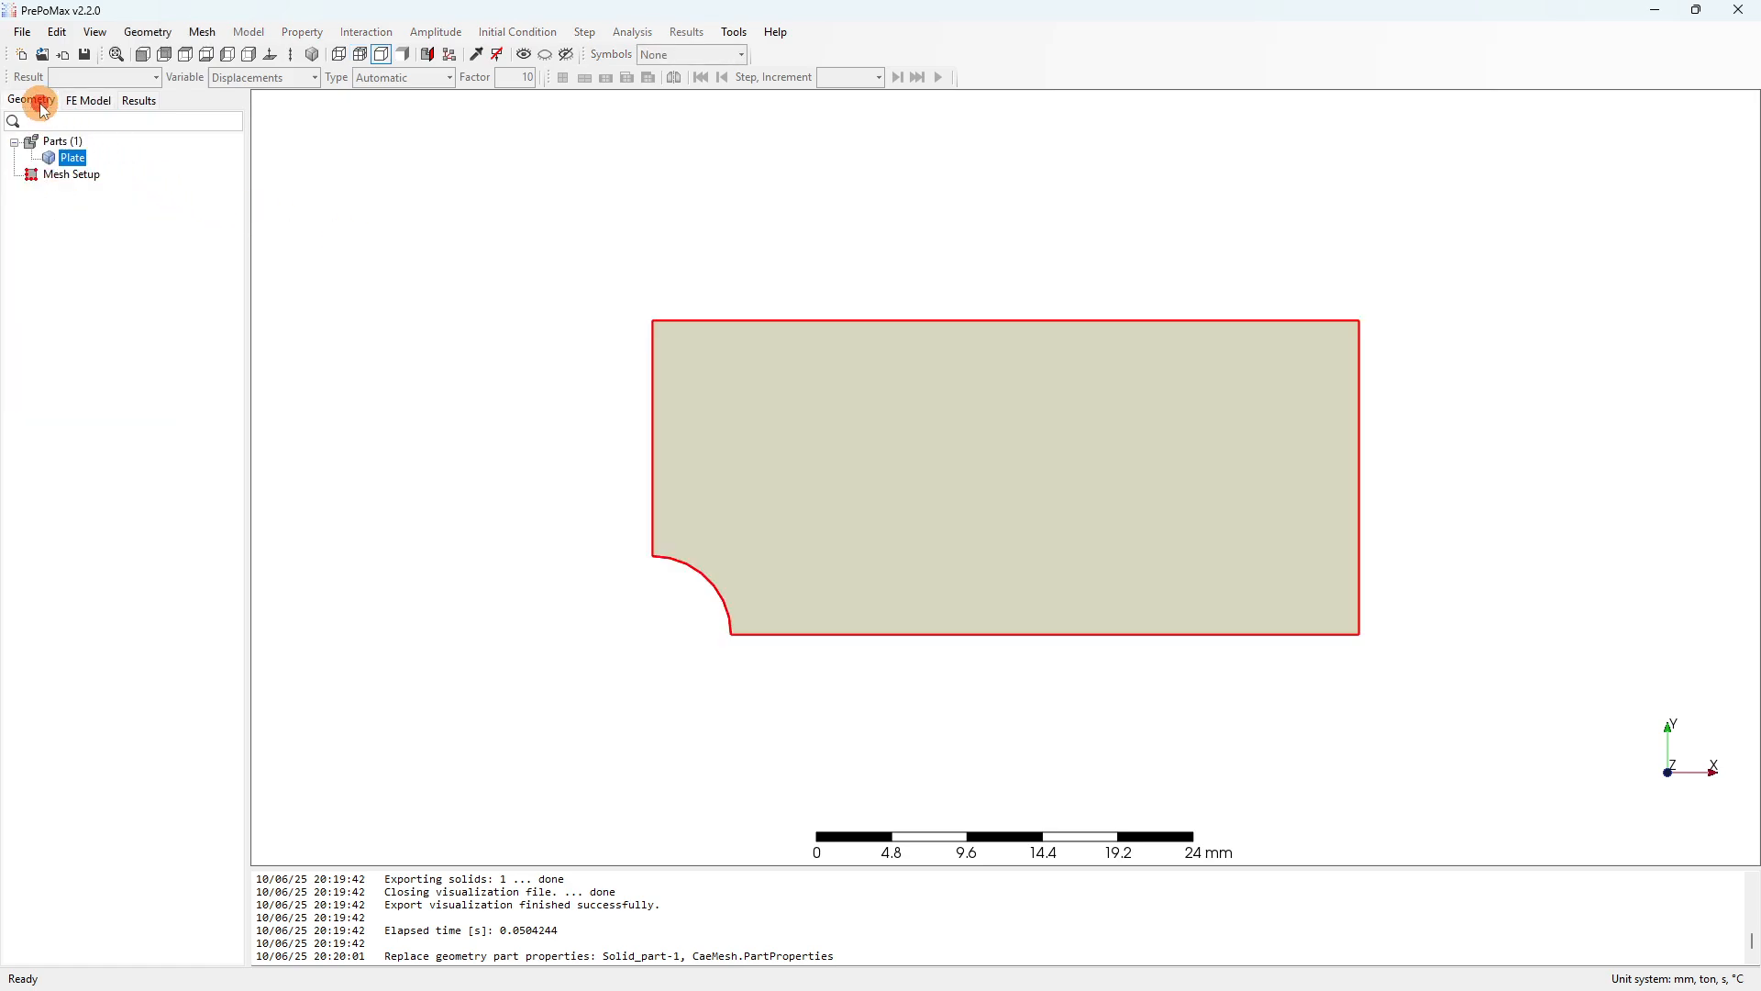
Create a Meshing Parameters mesh setup item and select the plate for it.
right_click(66, 176)
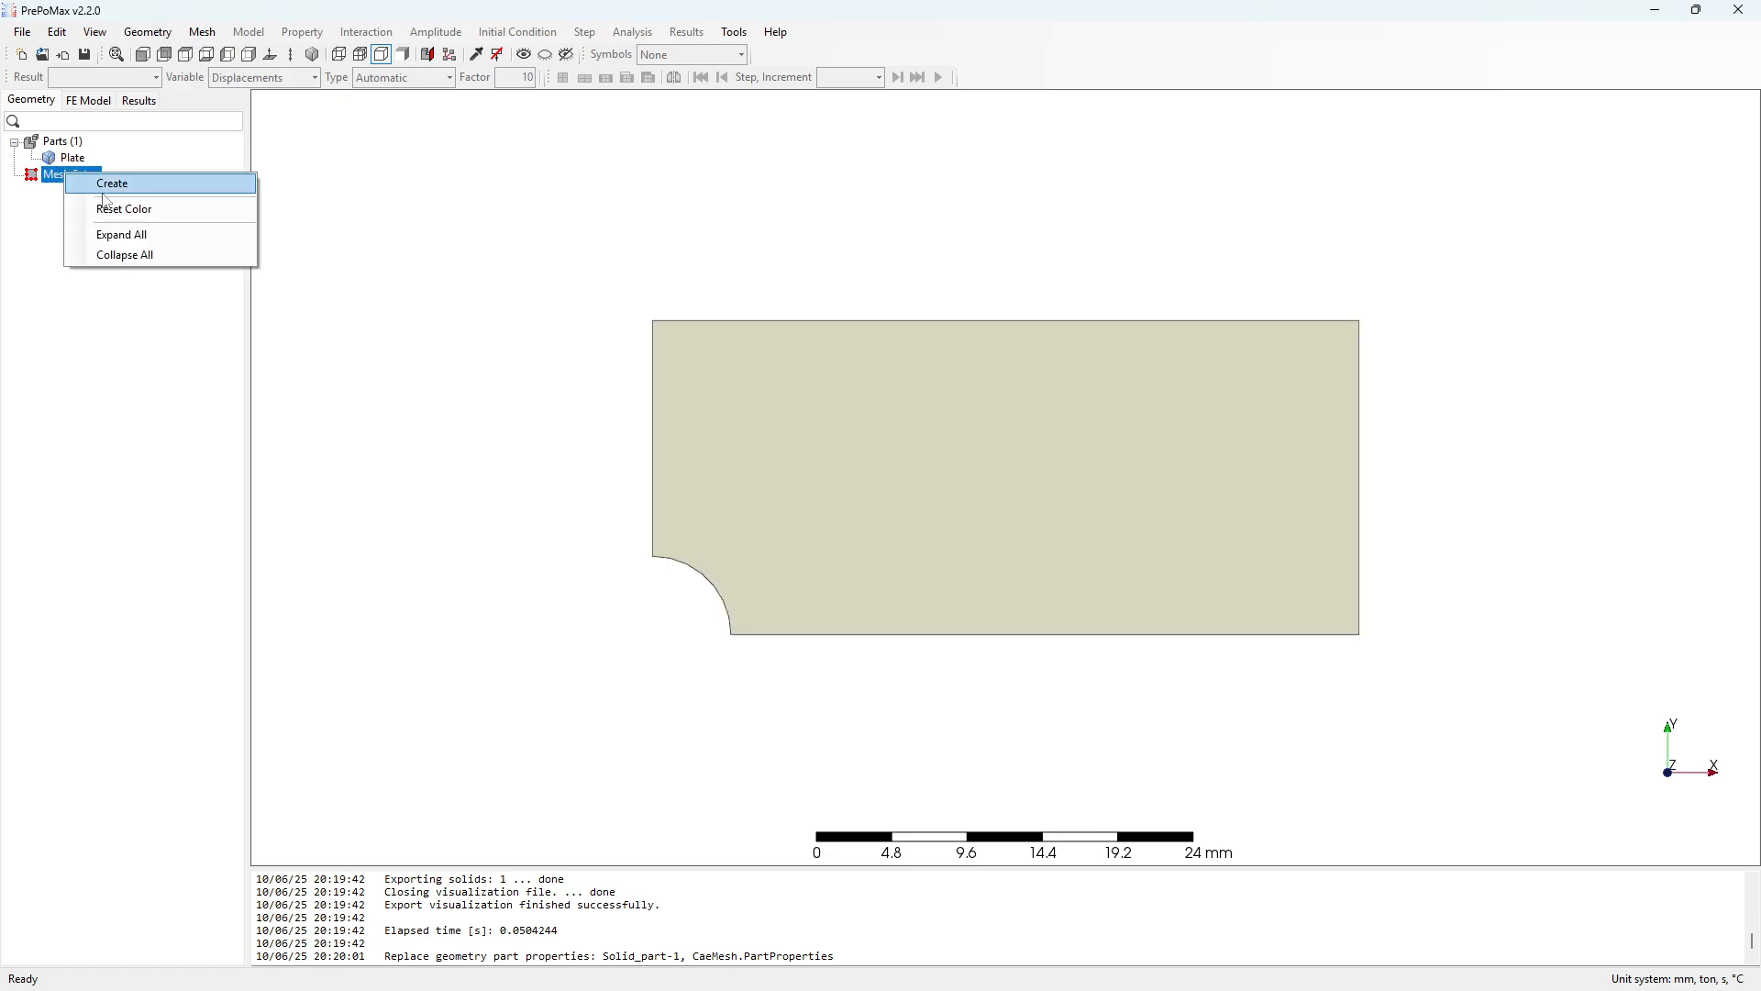
click(108, 190)
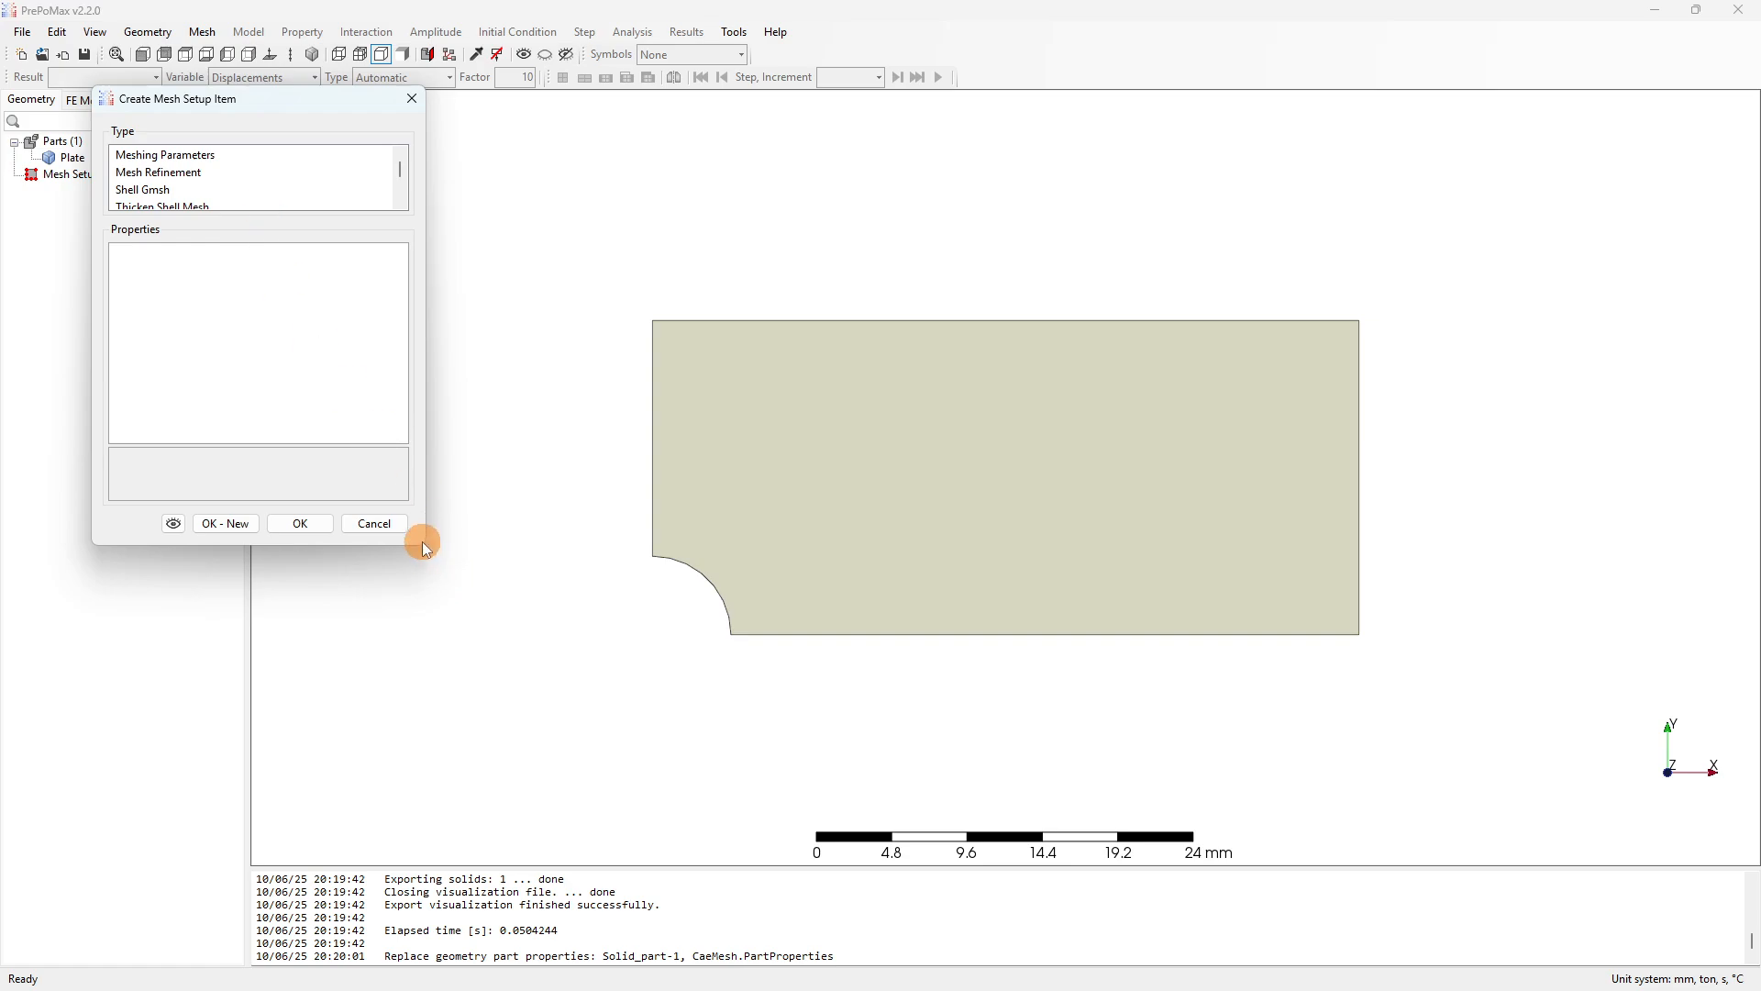
drag(422, 549, 461, 658)
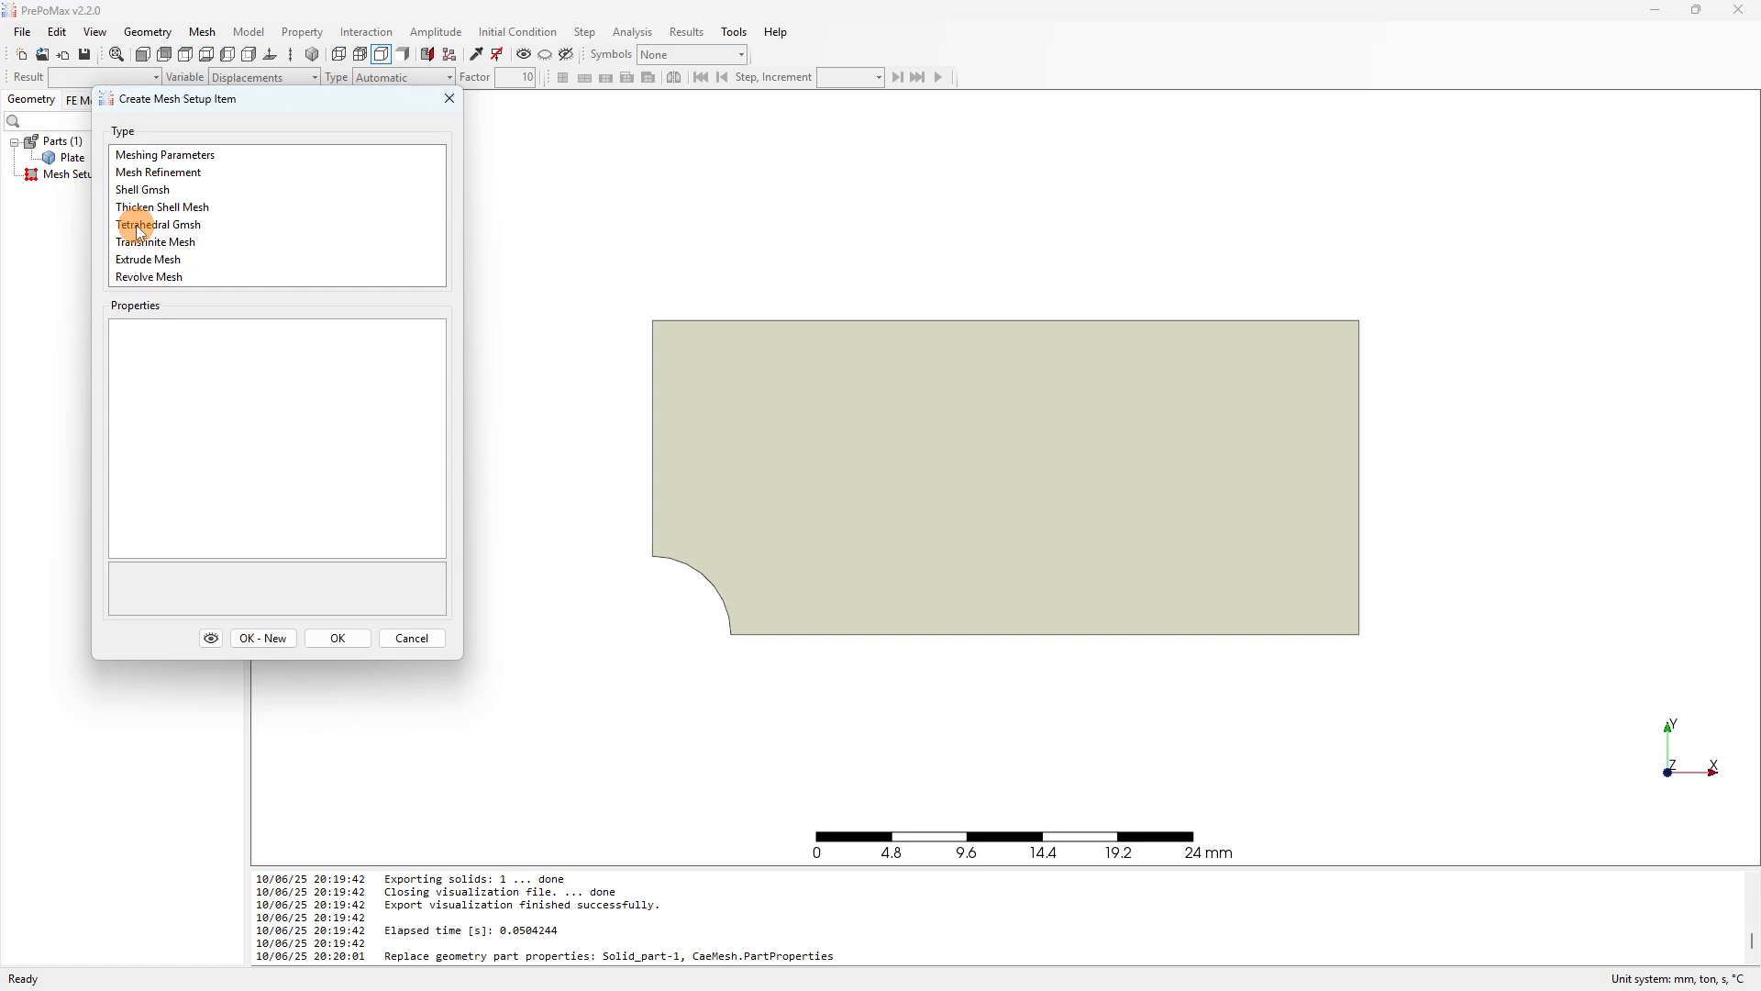
click(172, 160)
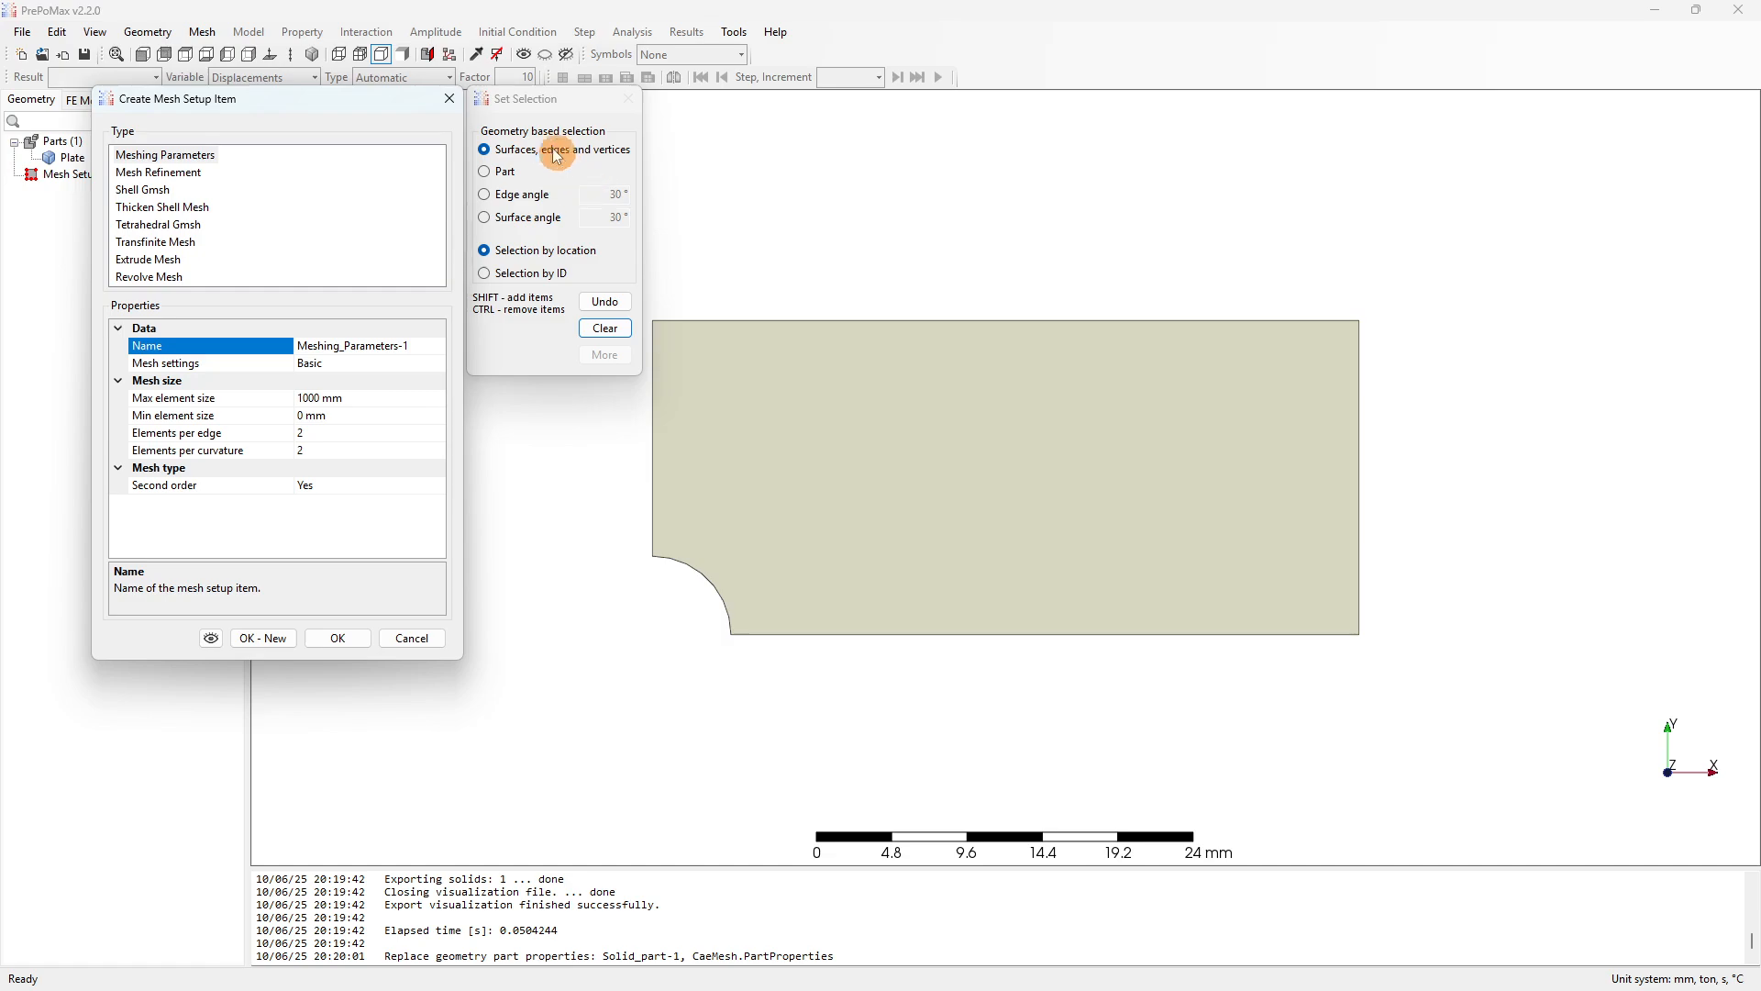
click(532, 101)
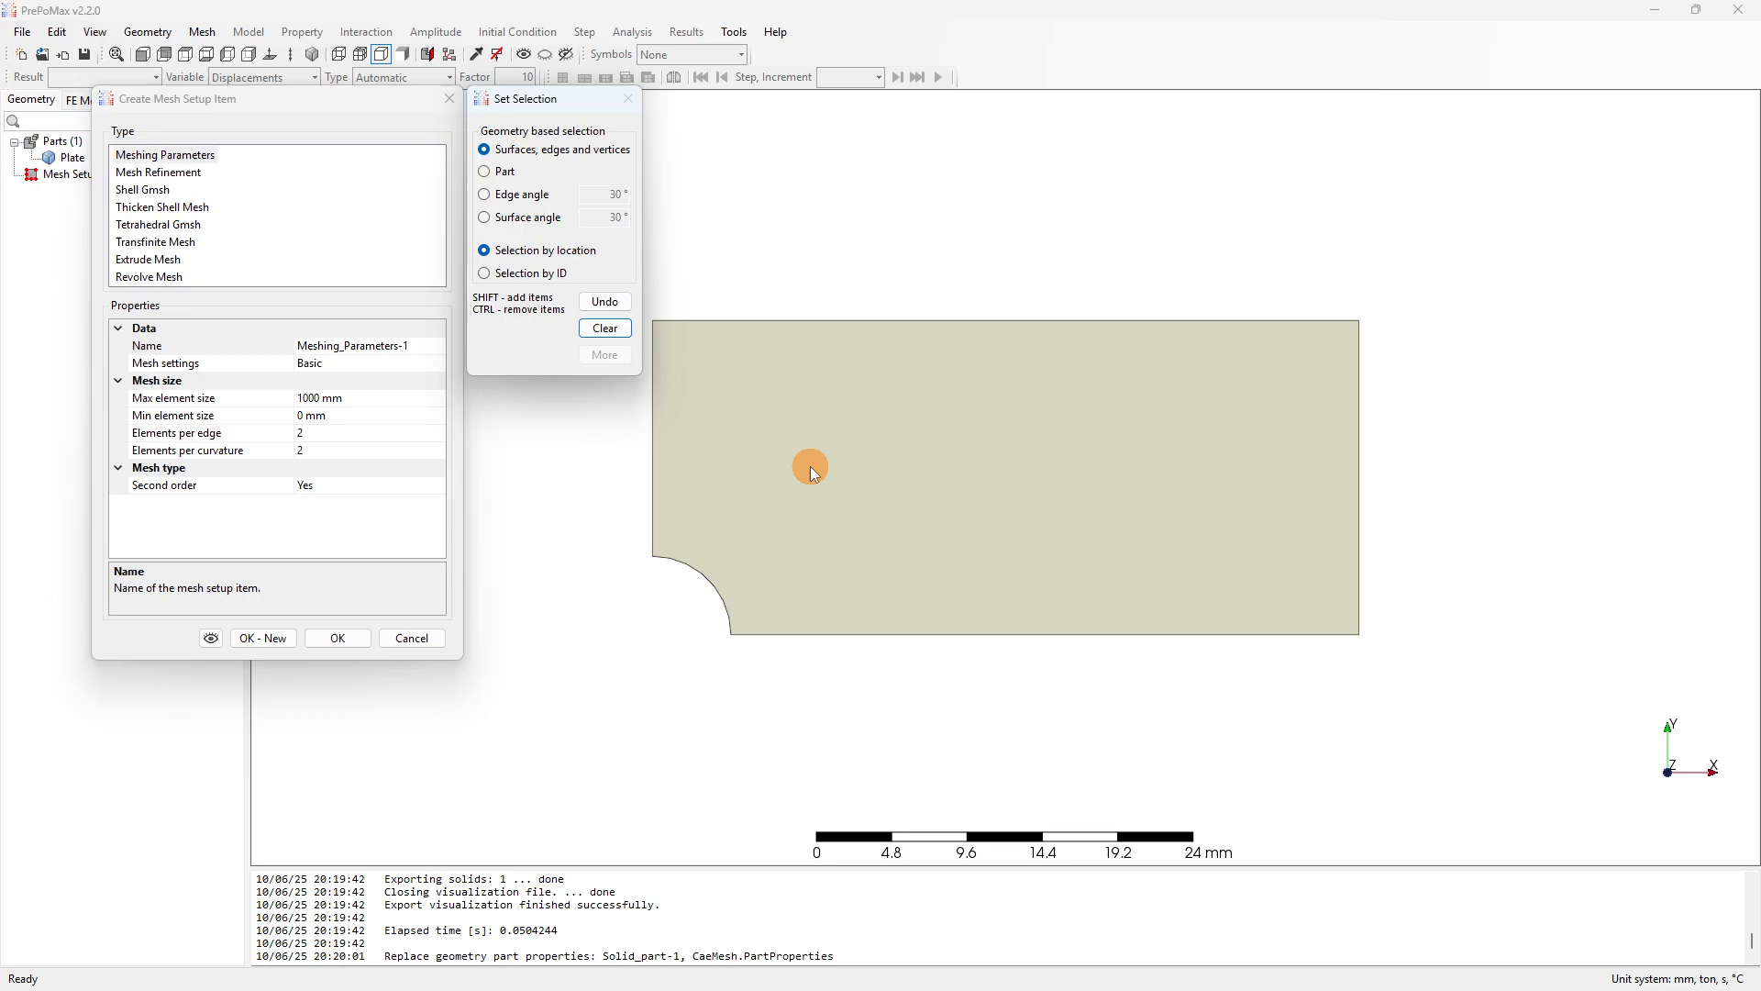
click(873, 426)
scroll(876, 426, down, 2)
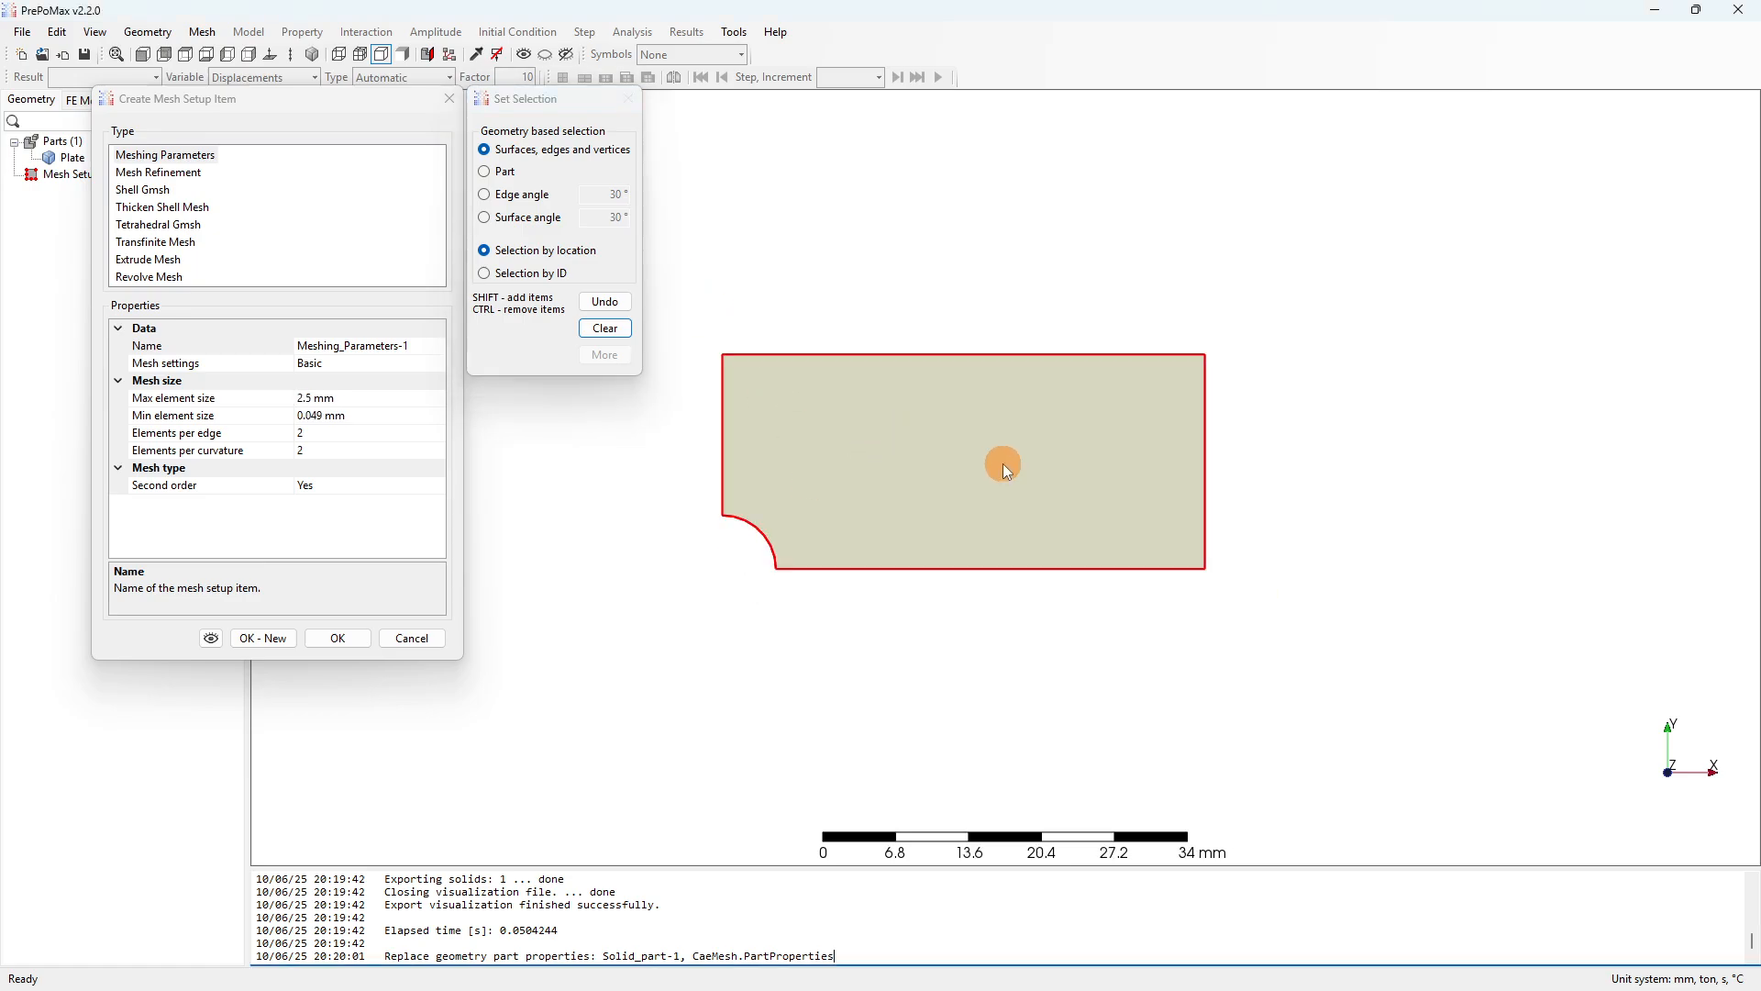
middle_drag(1003, 464, 911, 499)
scroll(983, 465, up, 2)
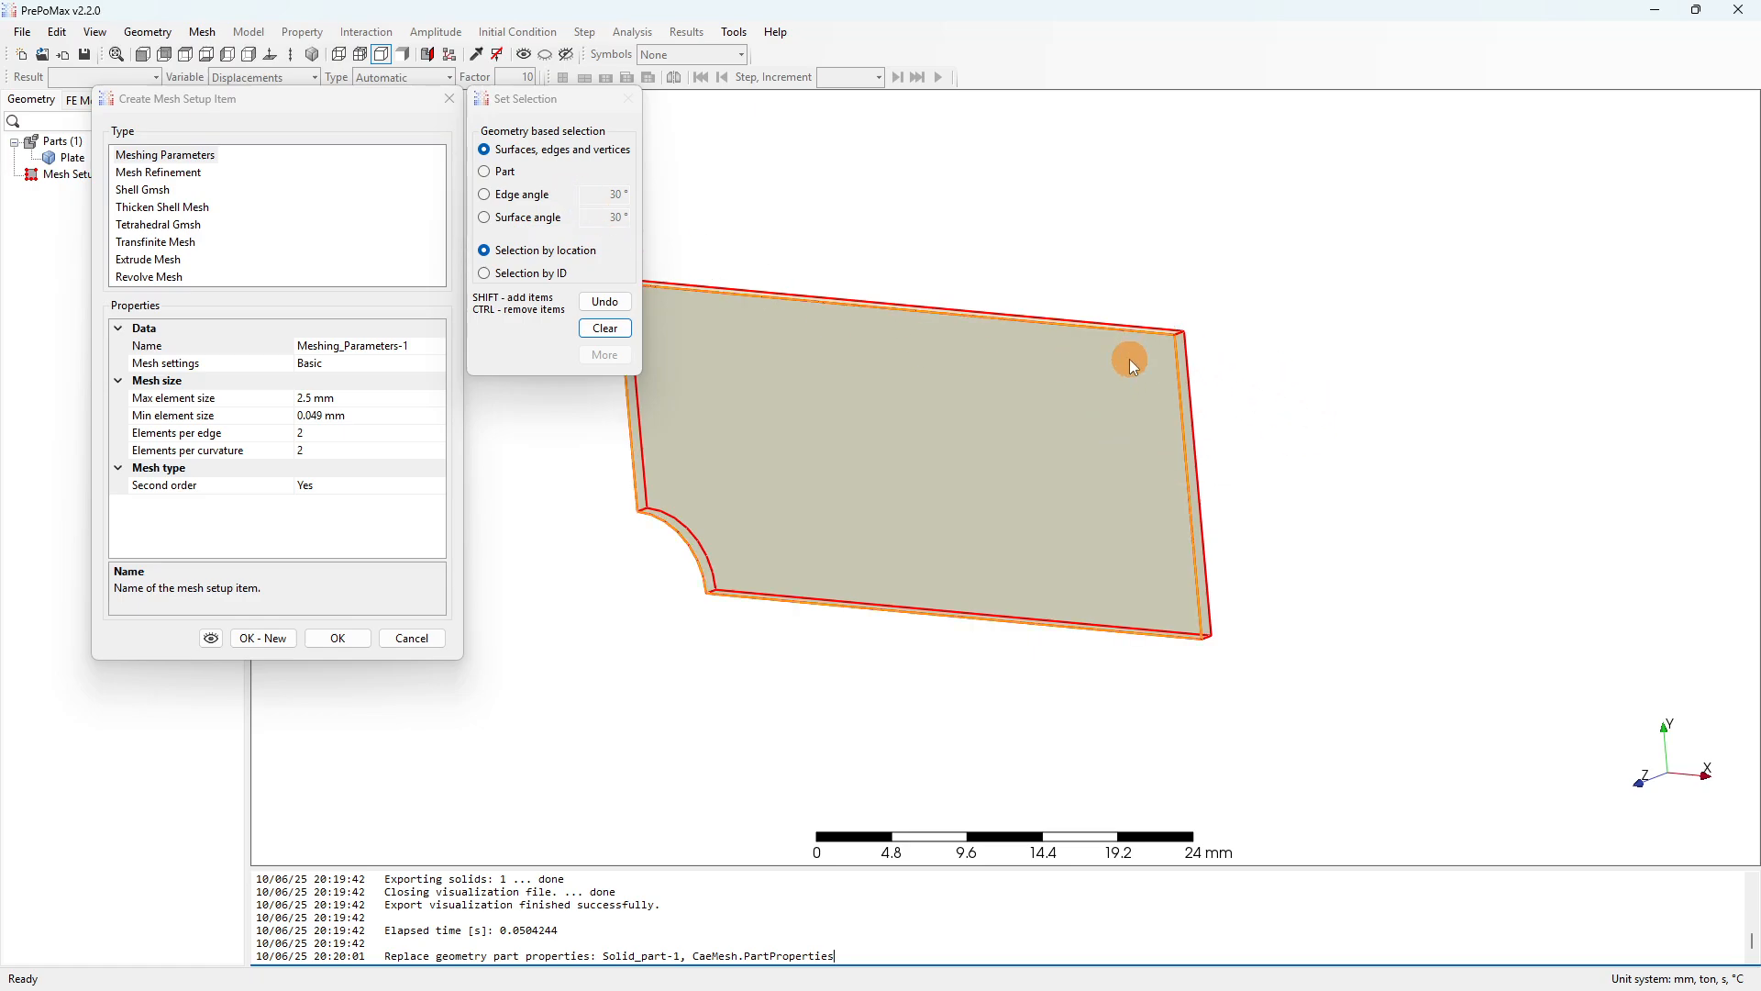
Keep Basic settings with 2.5 mm max element size, set Second order to No, and confirm.
click(336, 365)
click(438, 363)
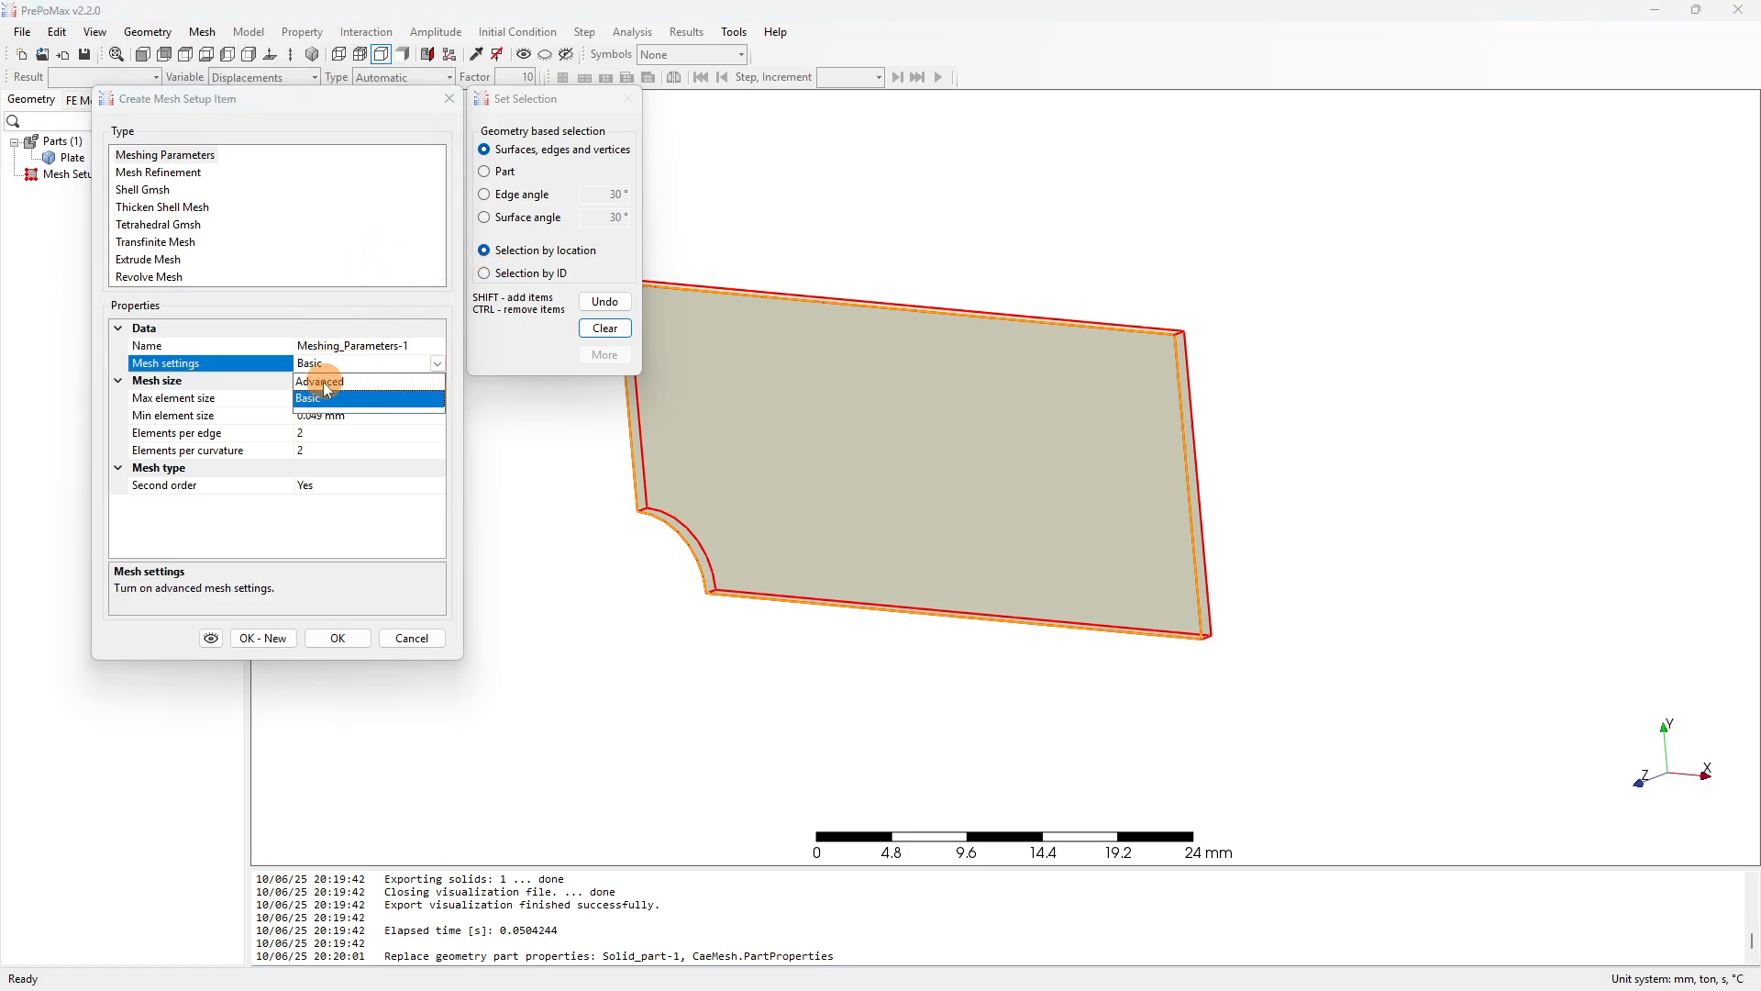
click(317, 397)
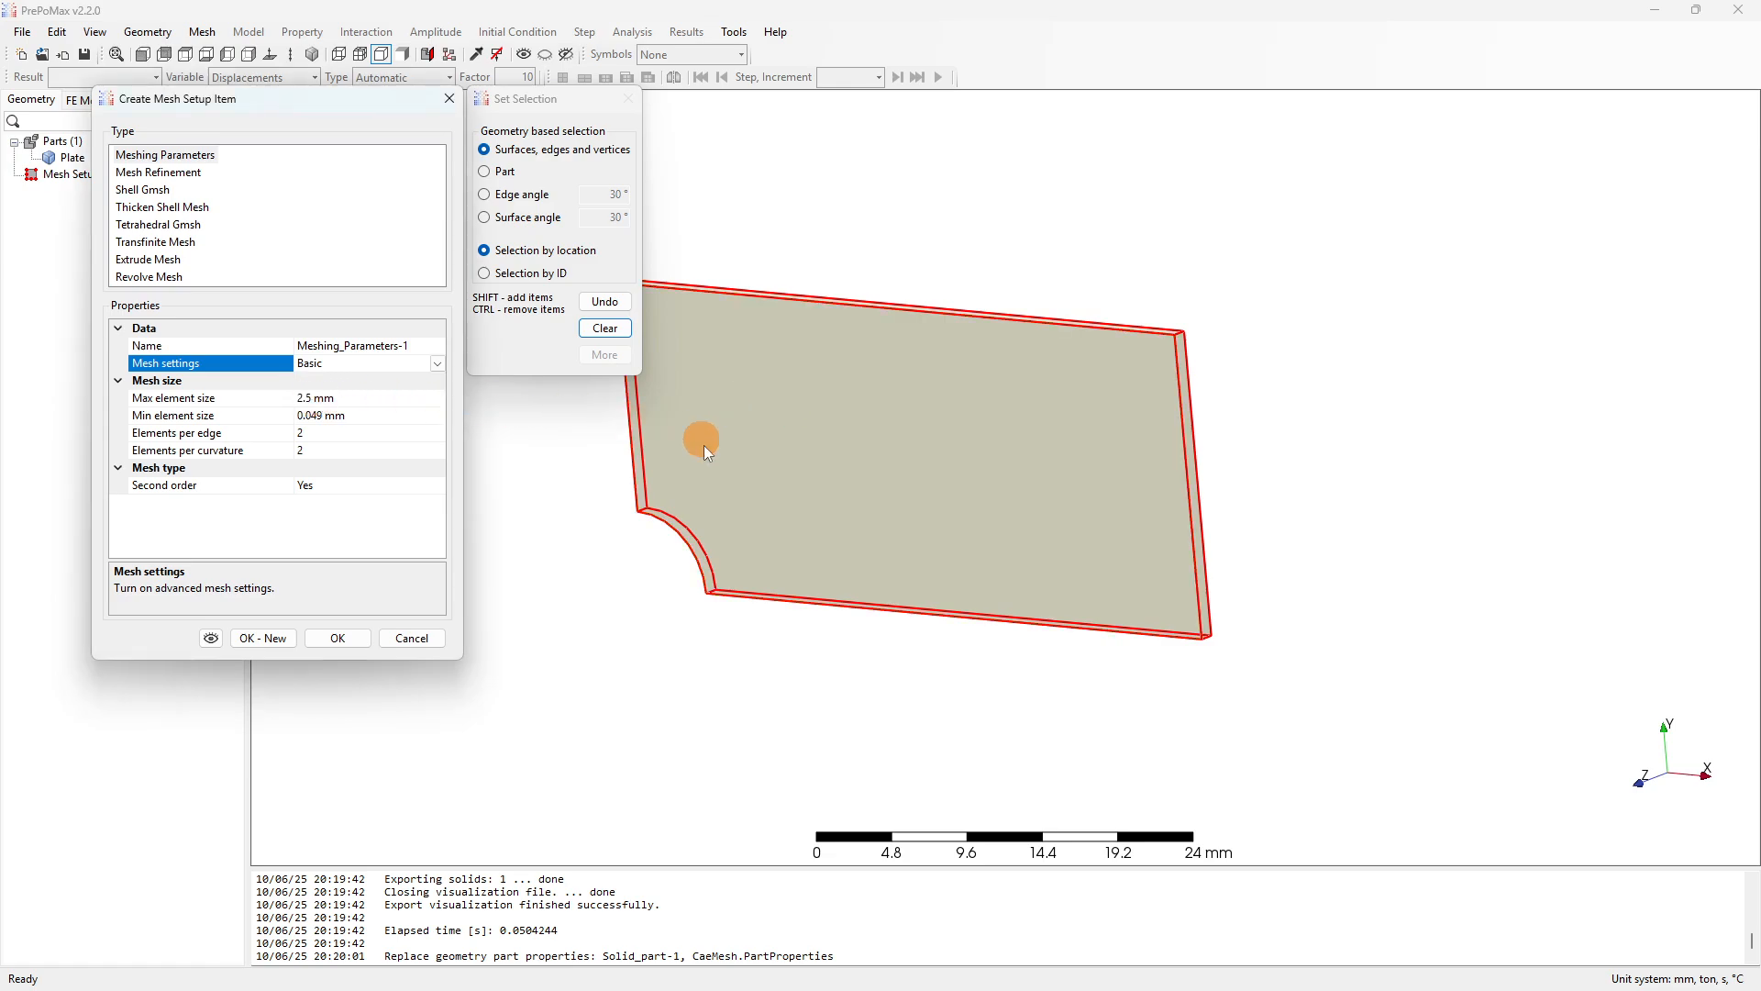
click(754, 437)
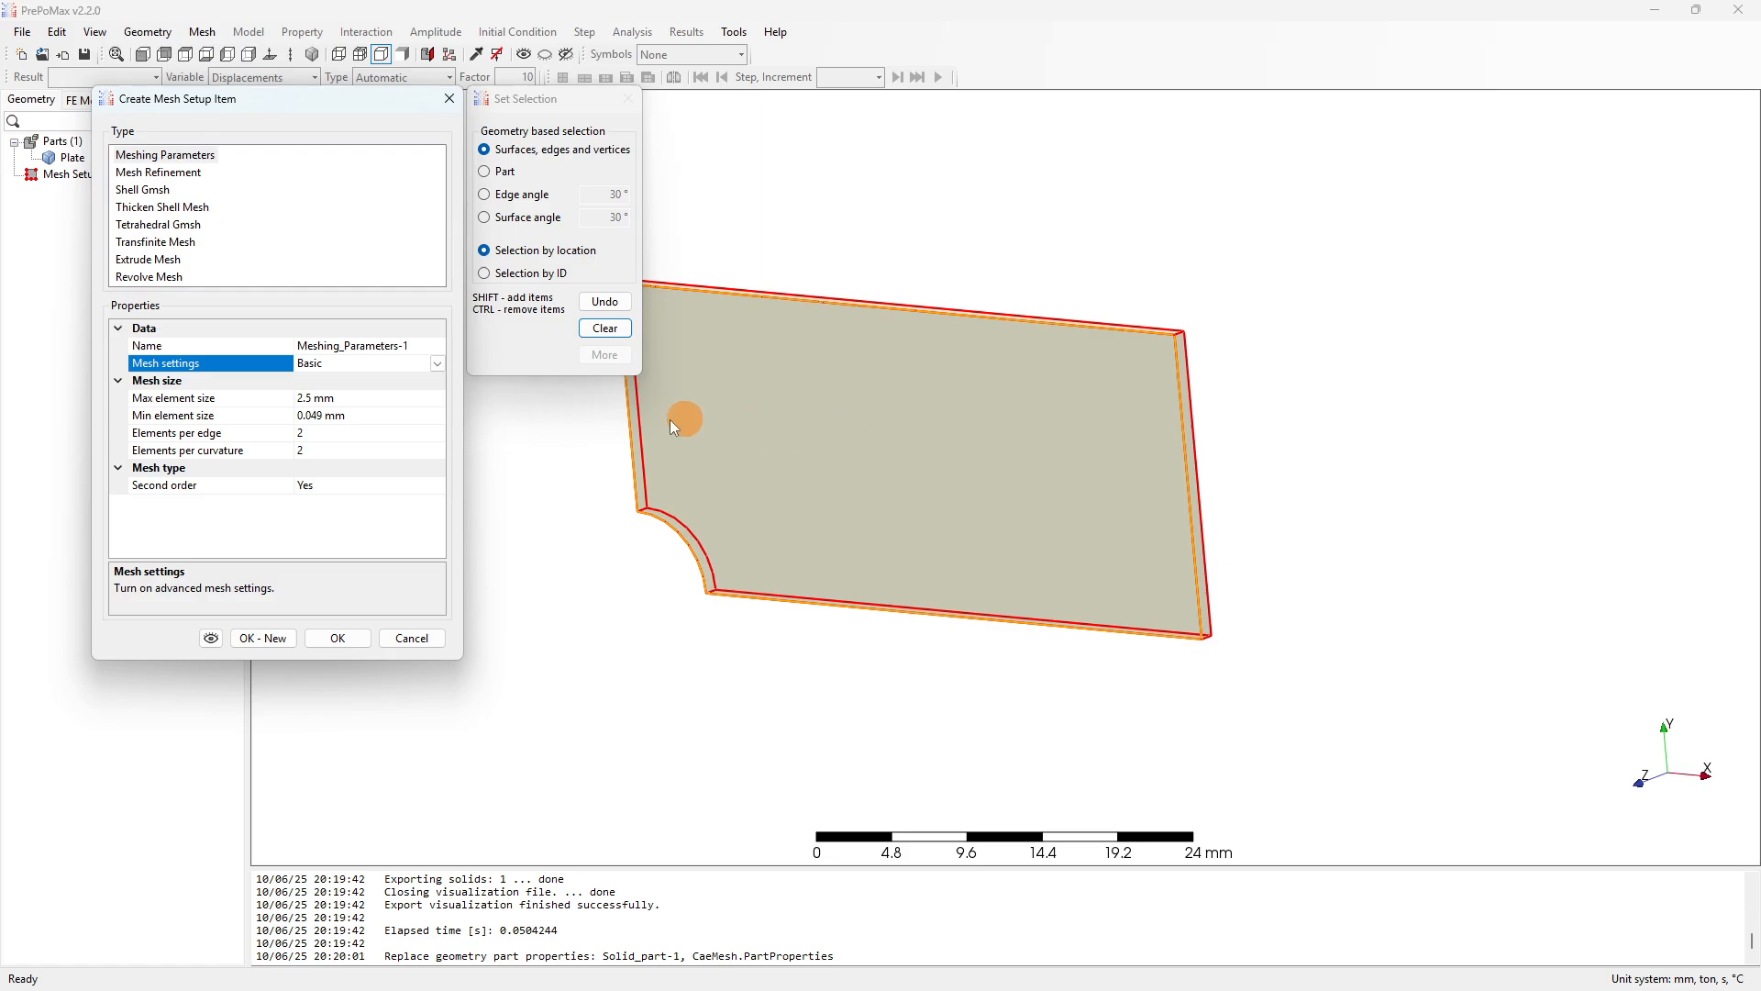
click(168, 401)
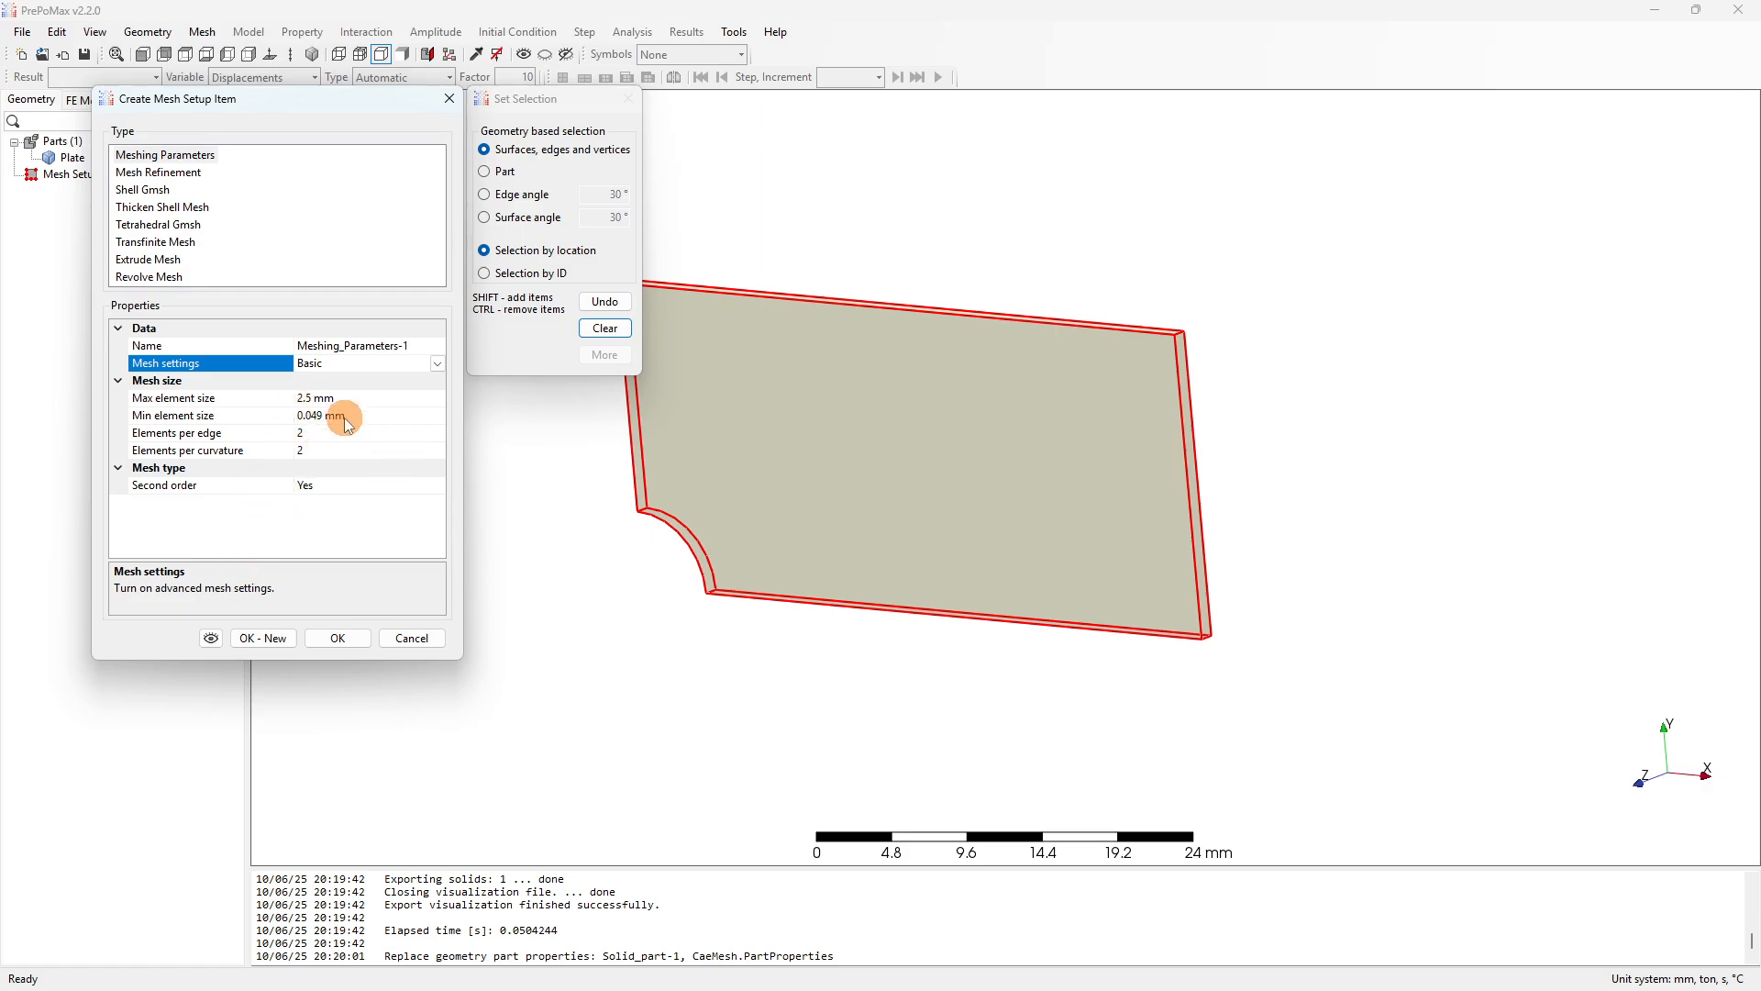
click(344, 485)
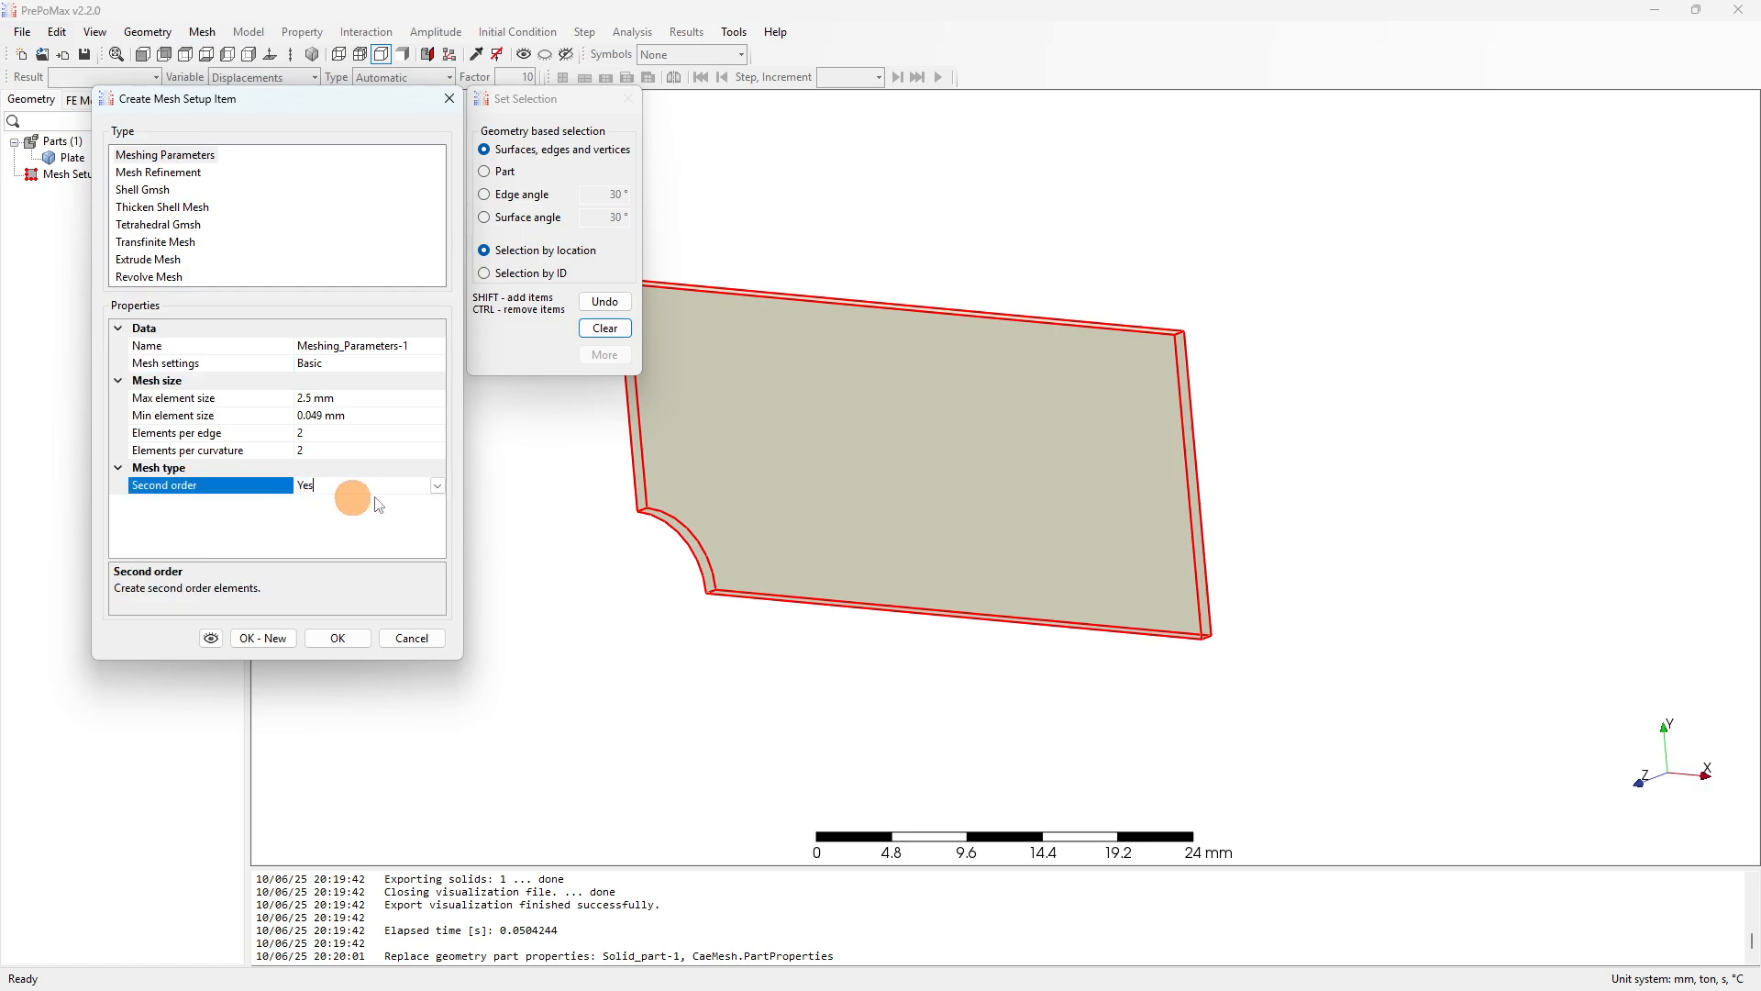
click(439, 487)
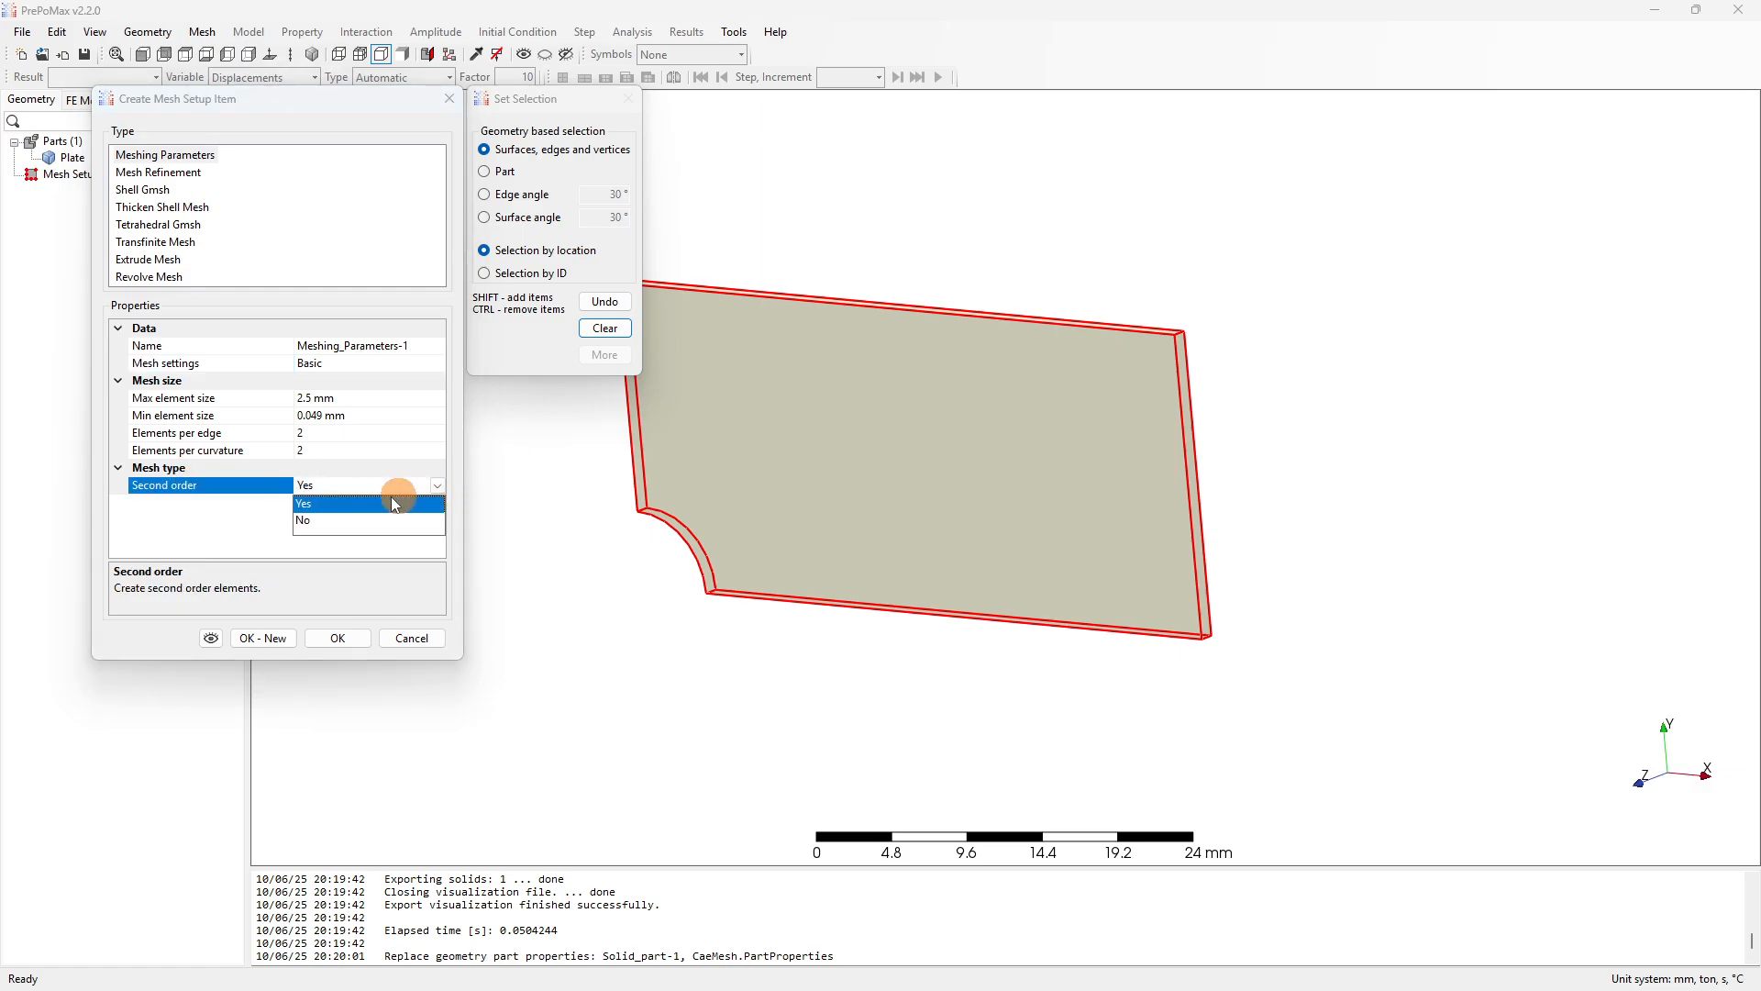
click(306, 519)
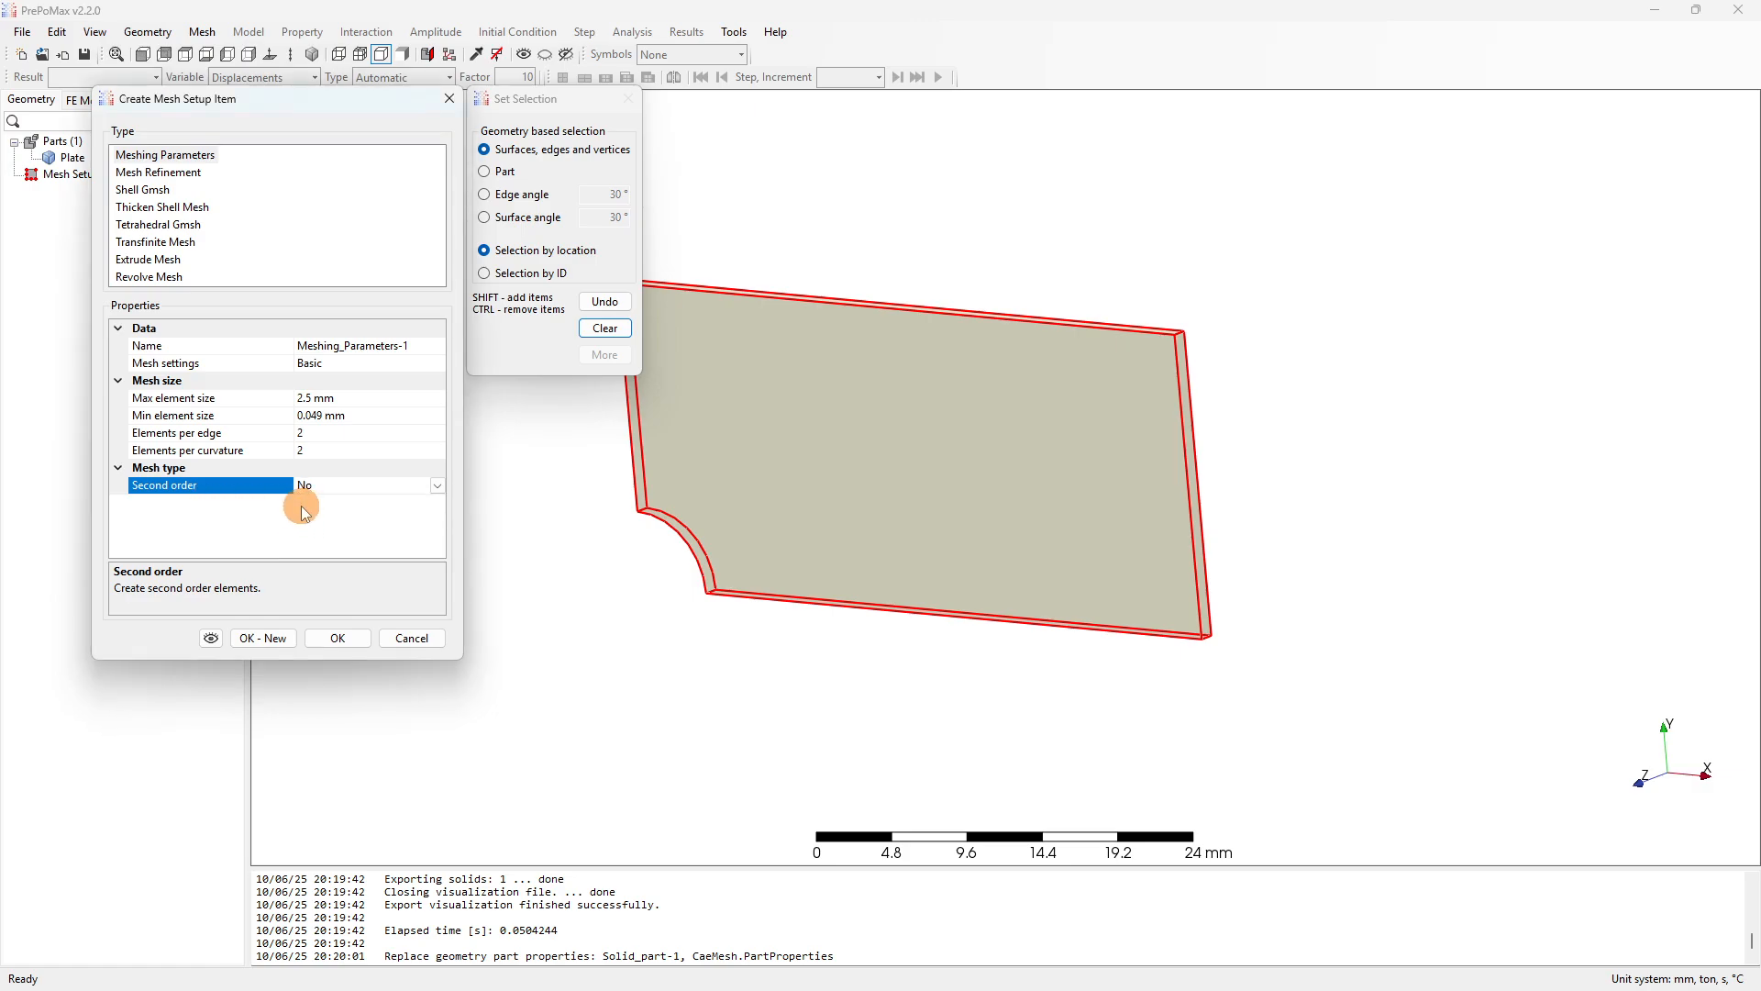
click(326, 639)
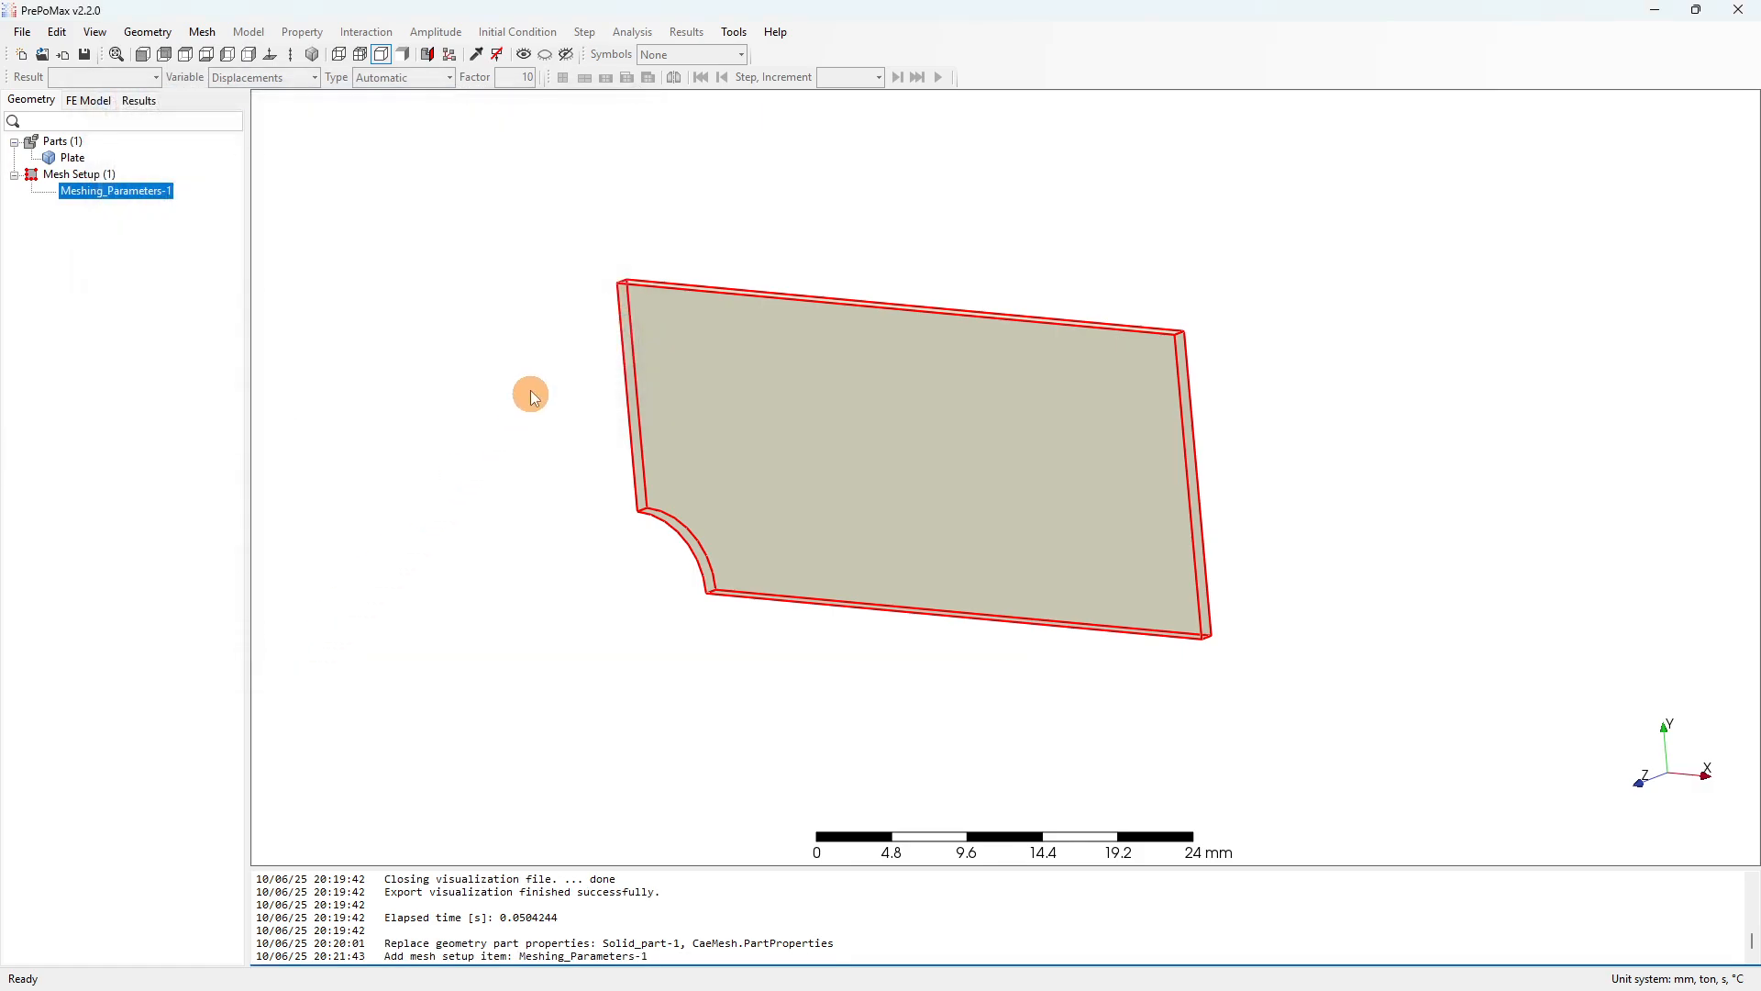
Mesh the Plate into 475 points and 1196 elements and zoom in on the notch.
middle_drag(526, 389, 907, 420)
scroll(746, 459, up, 3)
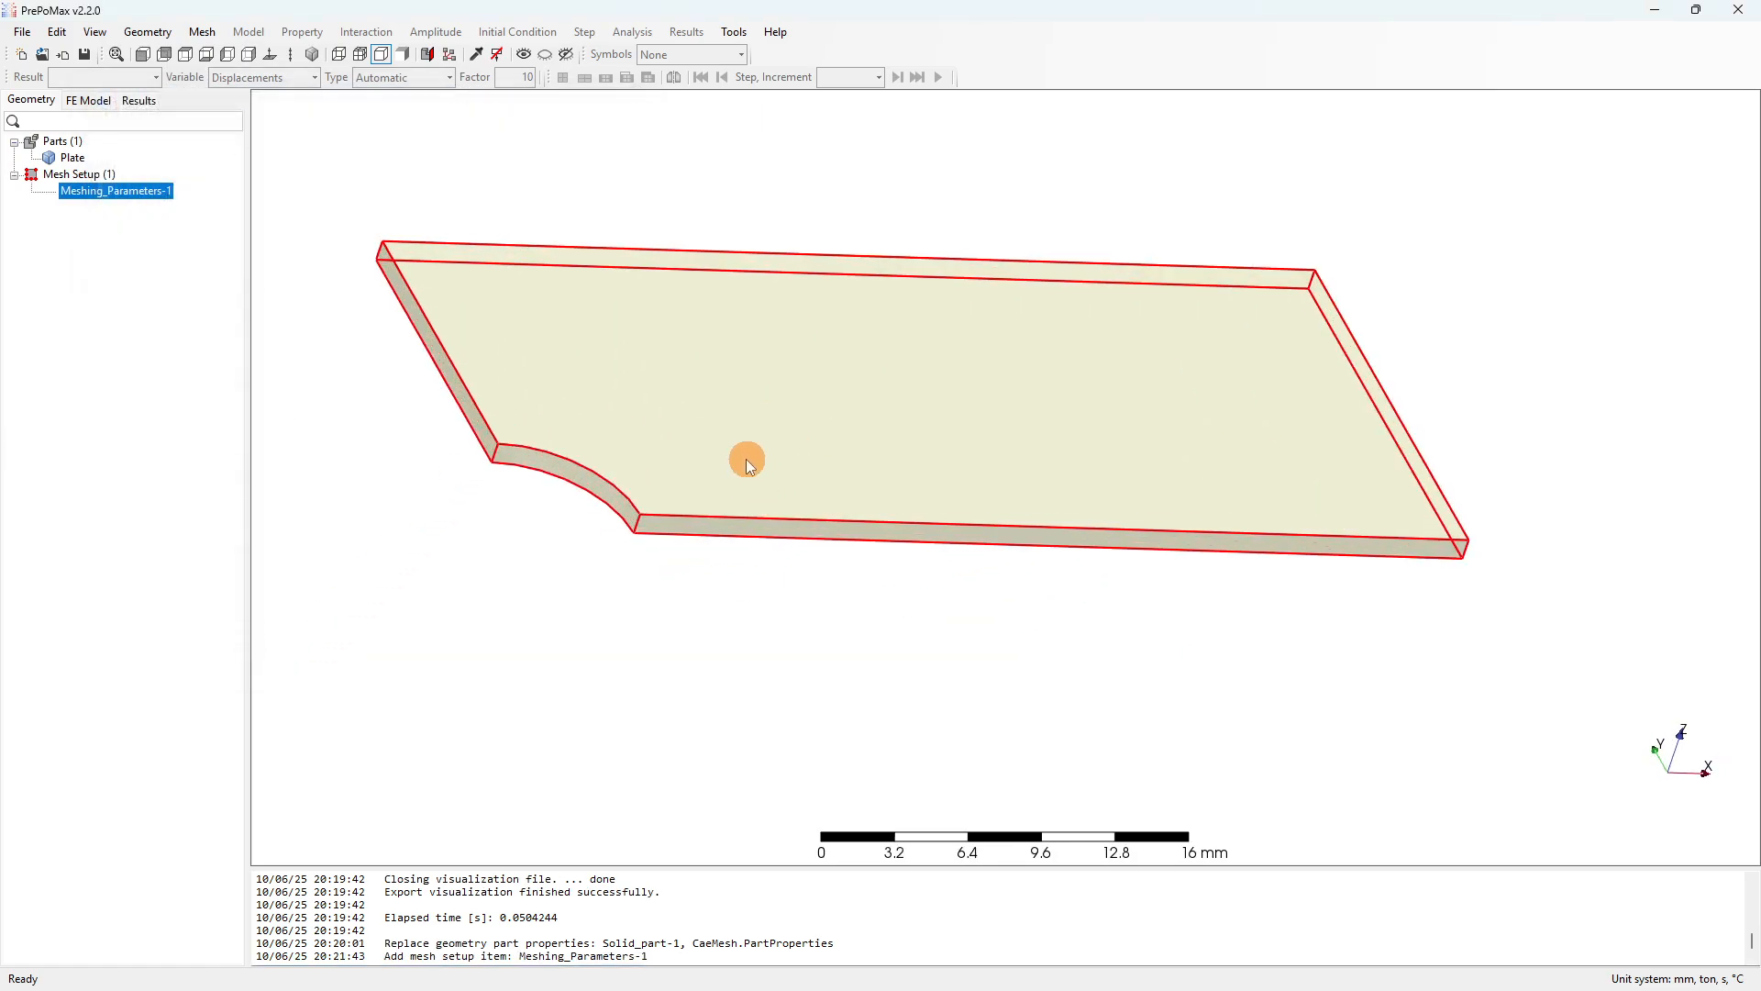
right_click(745, 456)
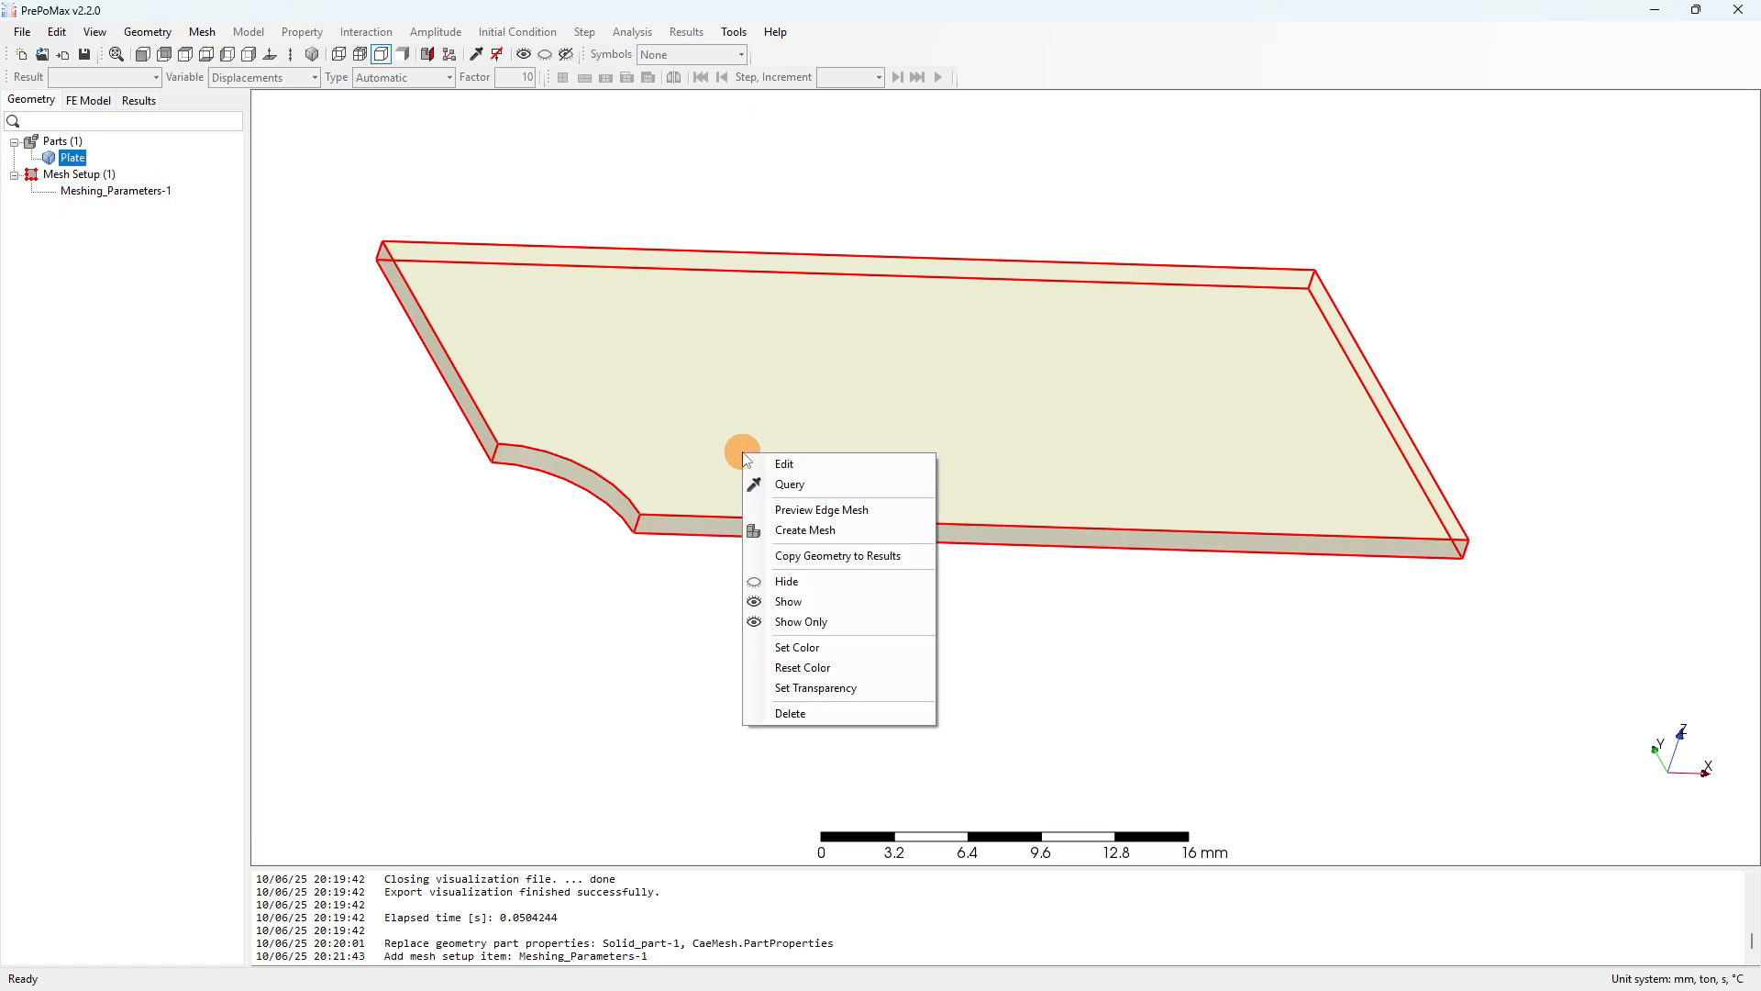
click(782, 530)
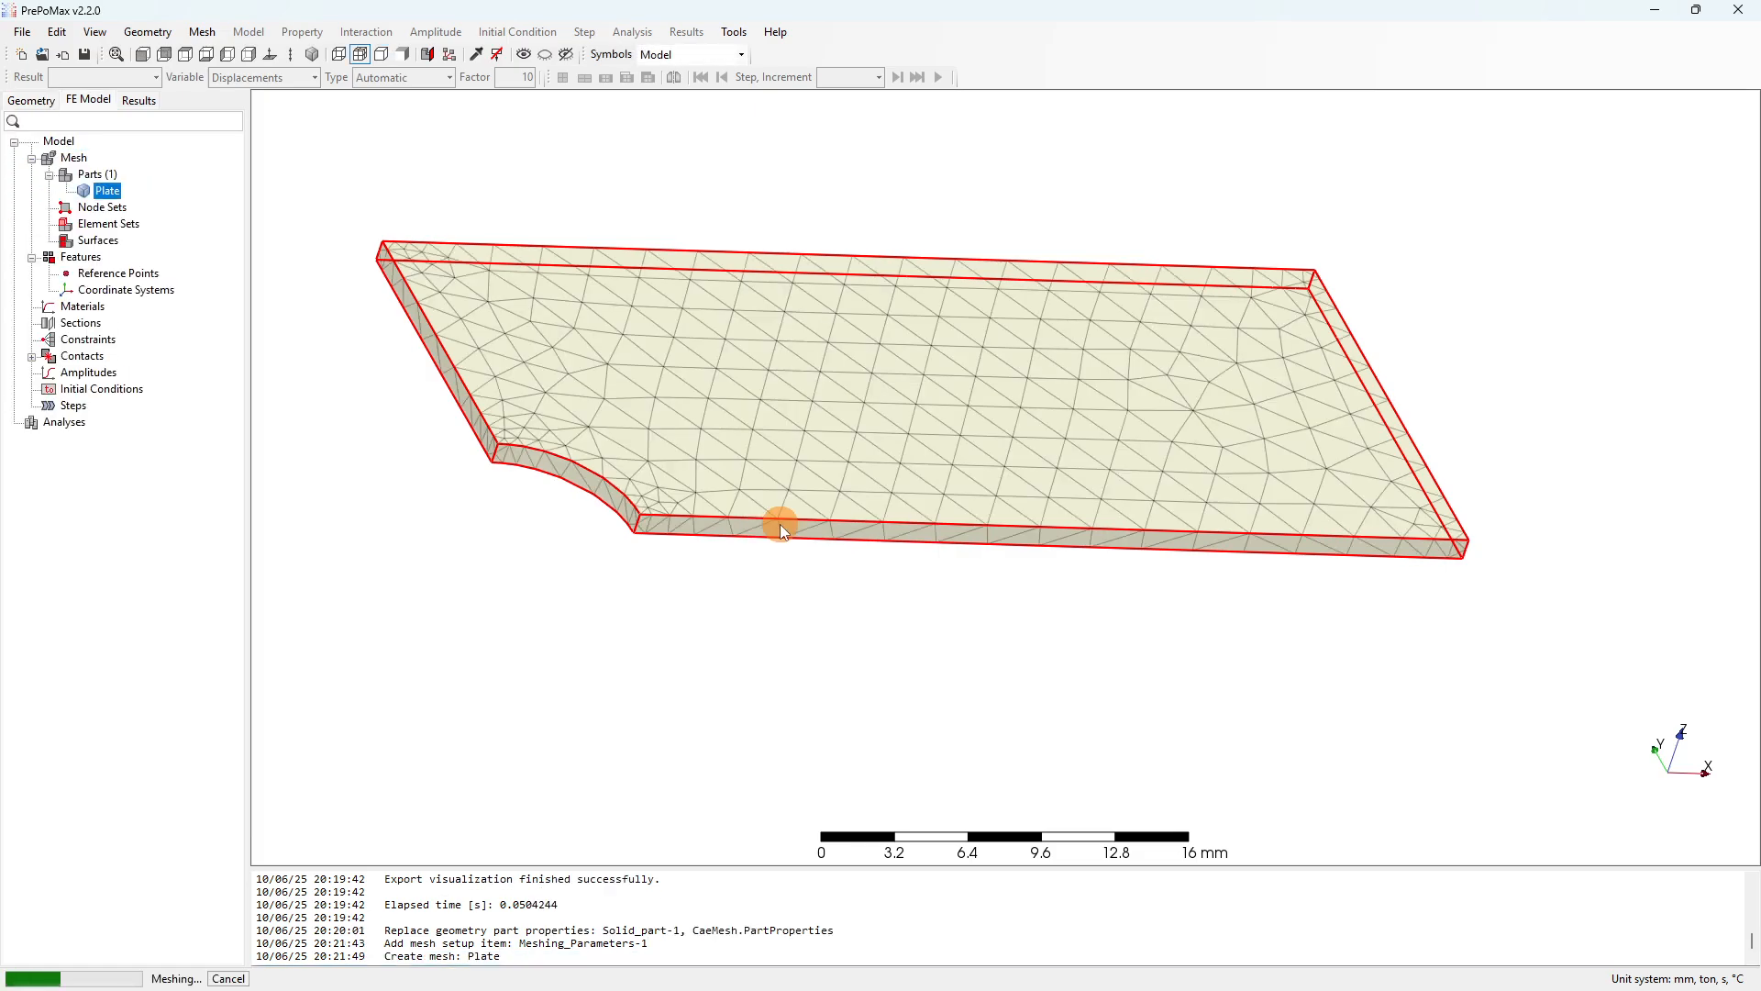
scroll(432, 487, up, 3)
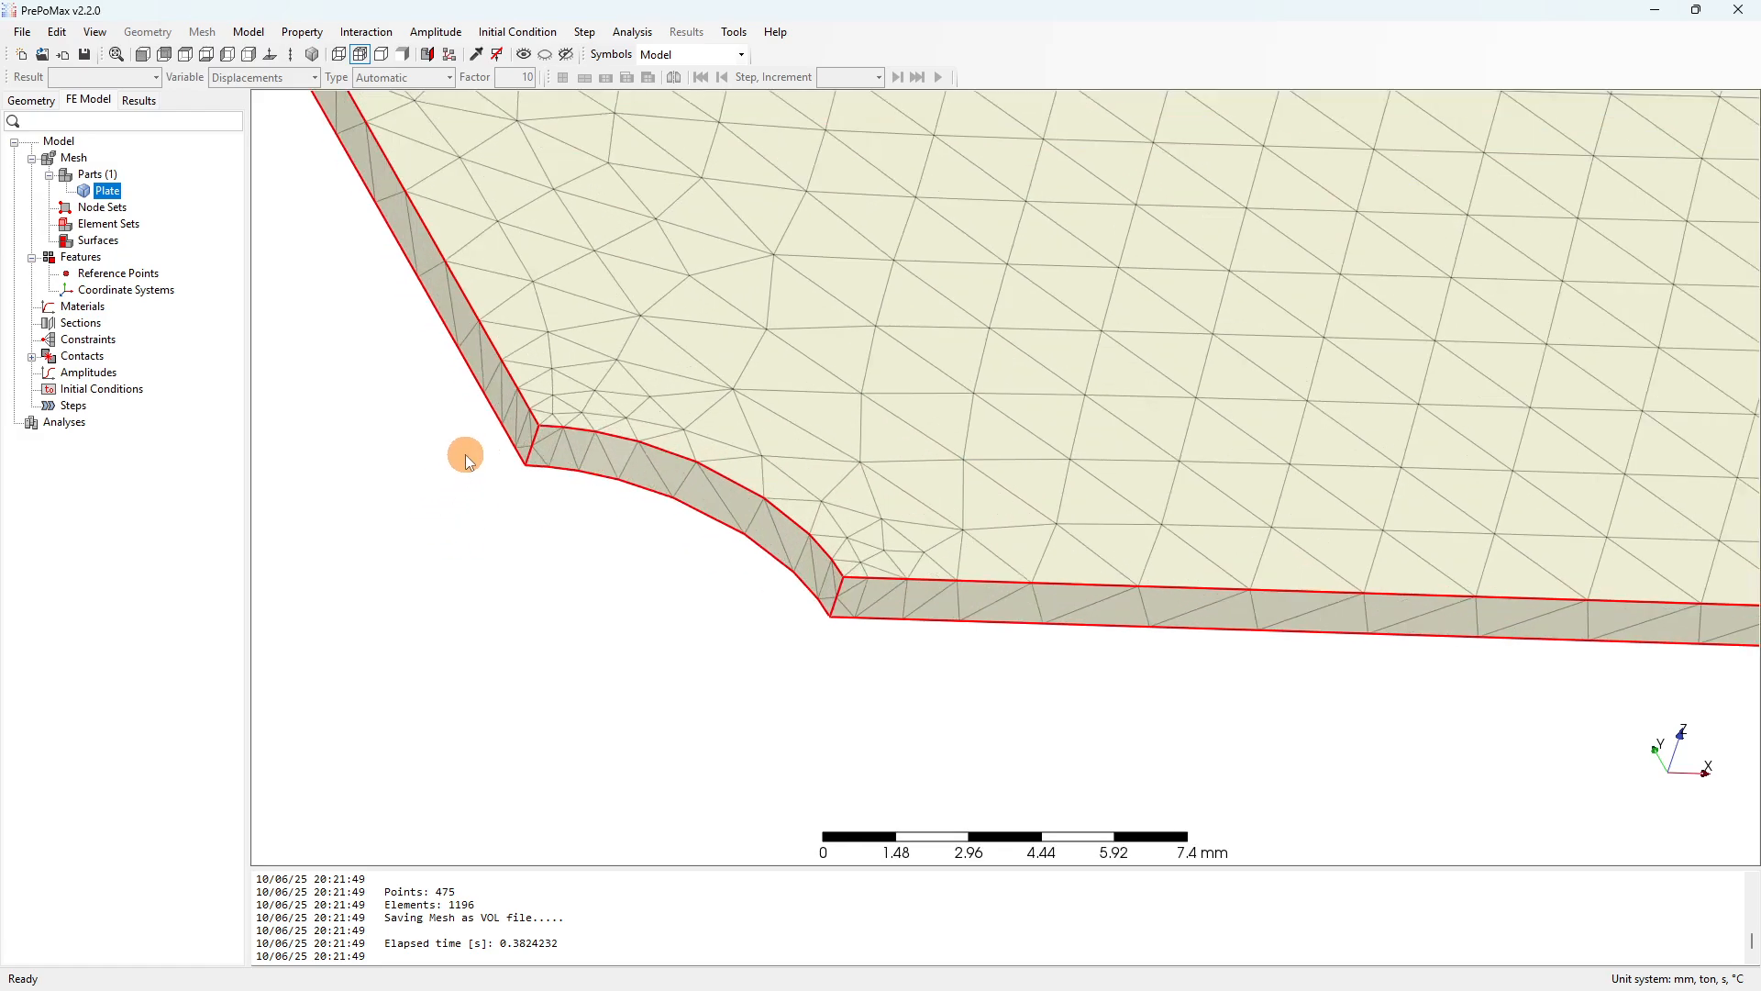
scroll(703, 541, up, 2)
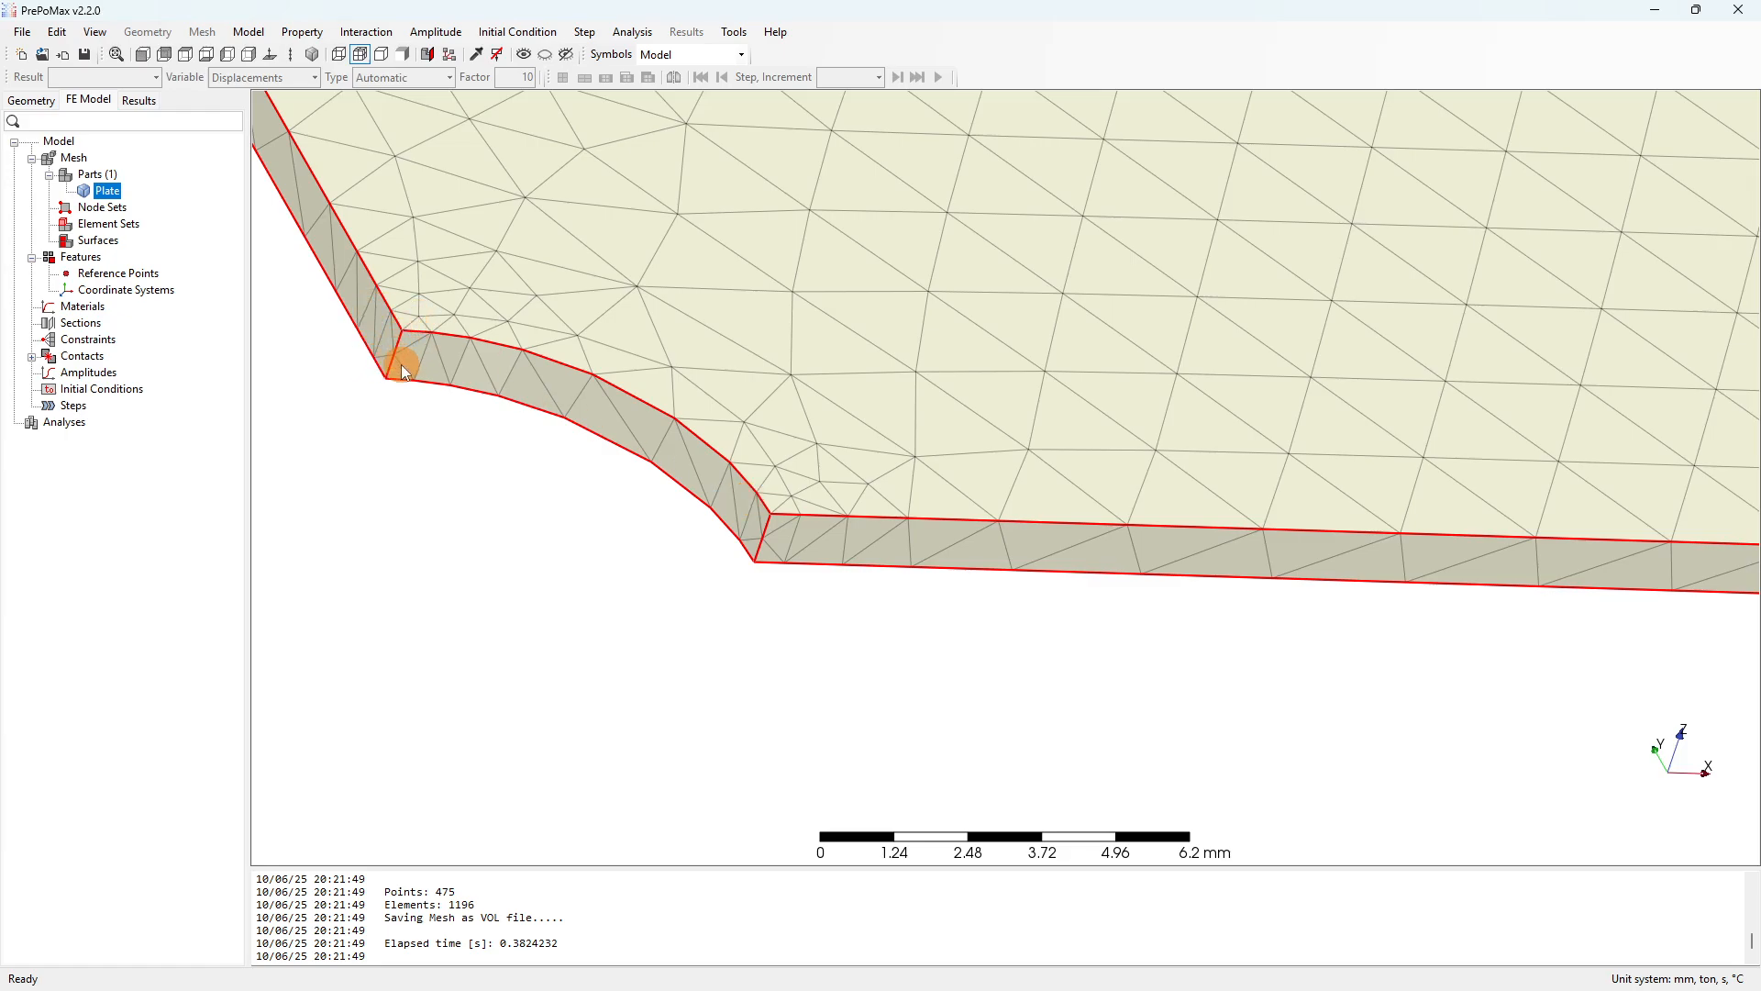
scroll(397, 349, up, 2)
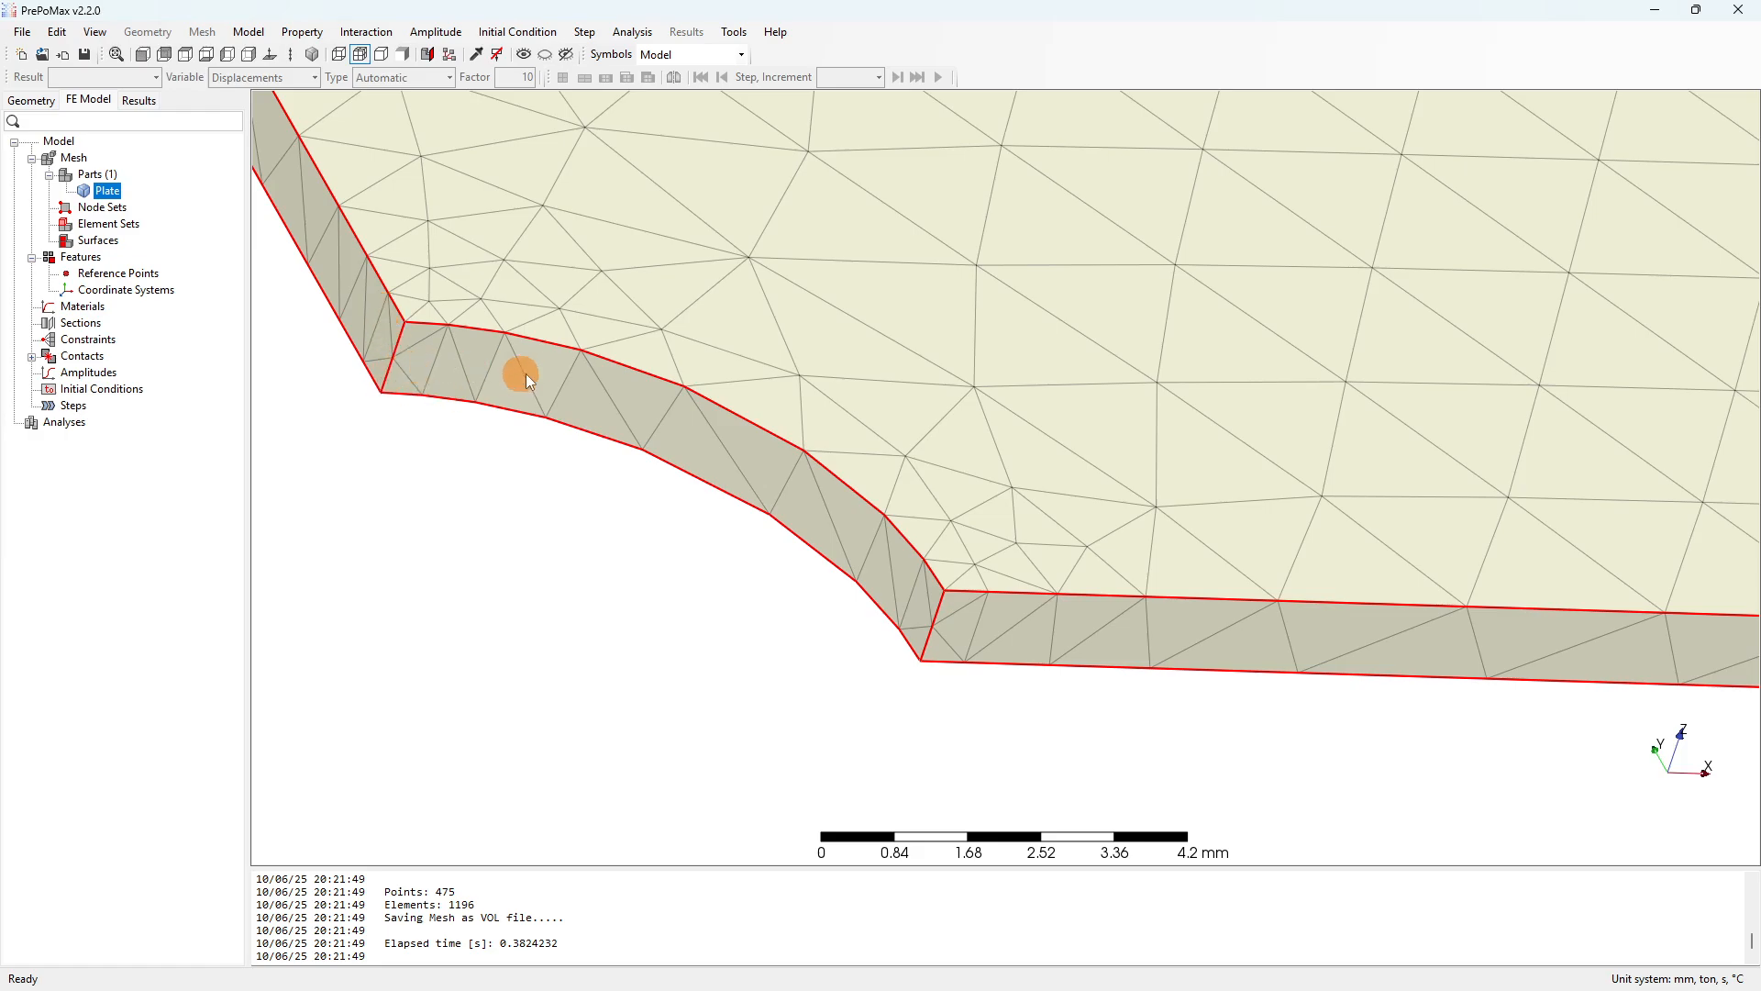
scroll(525, 372, down, 4)
click(30, 101)
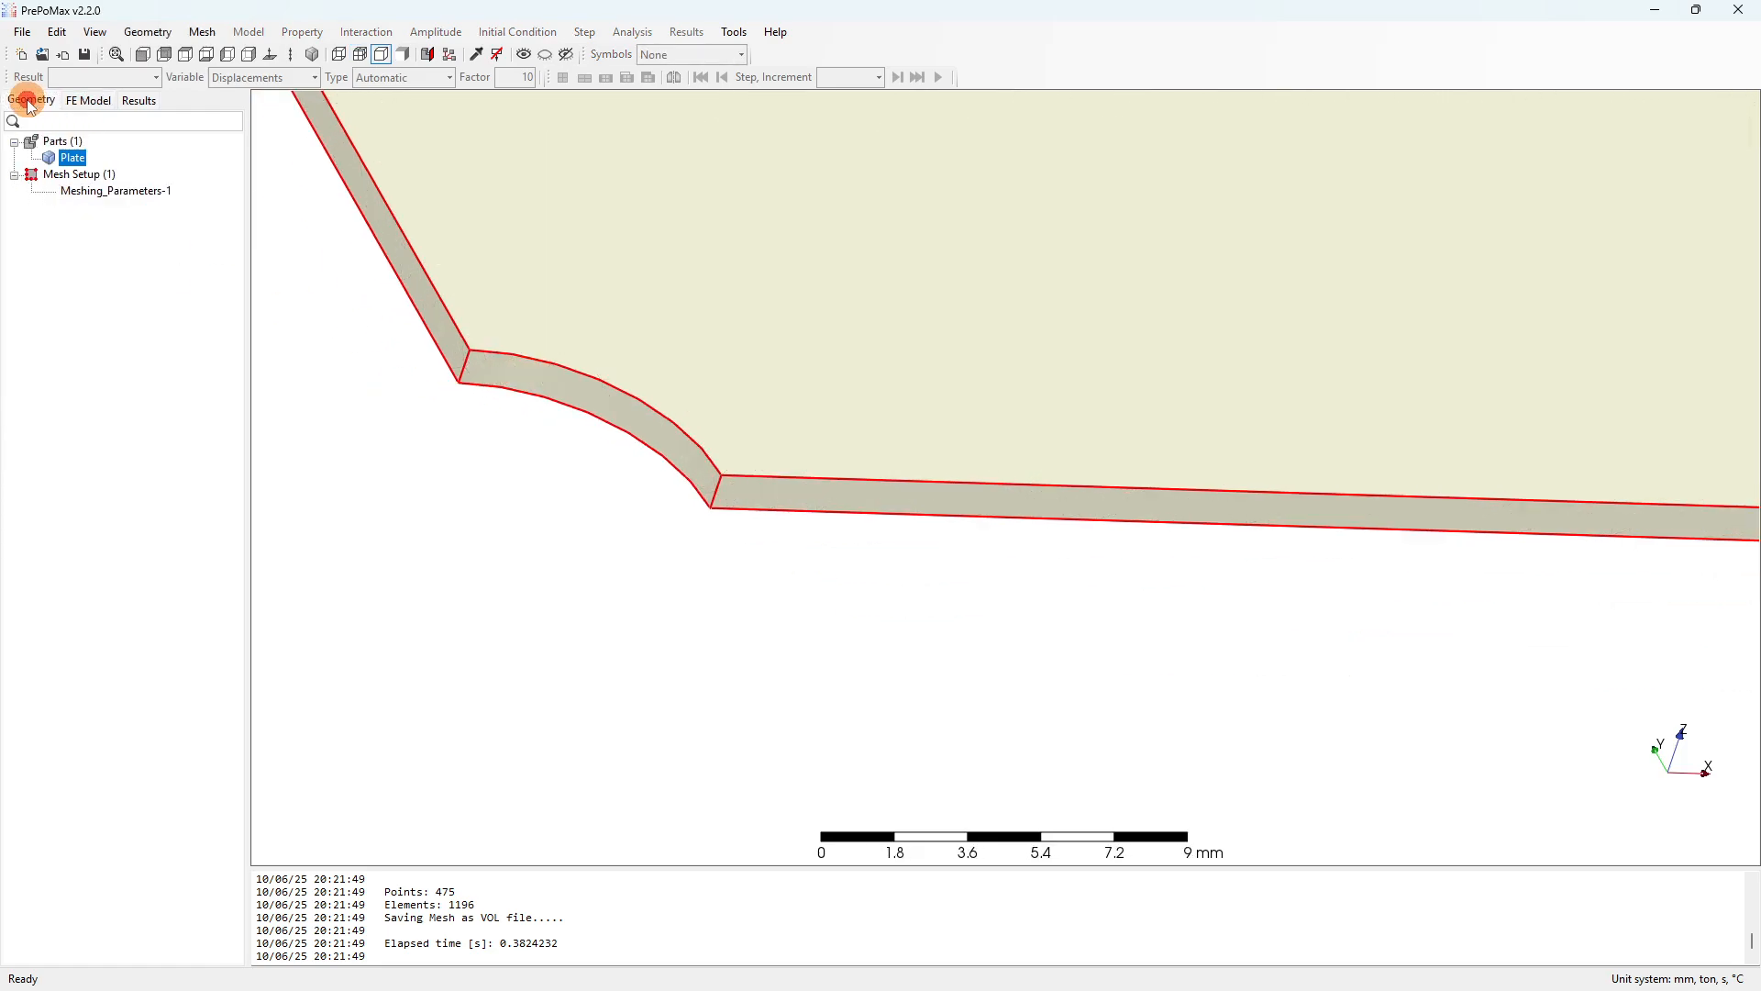
Create Tetrahedral_Gmsh-1 on the Plate with default Frontal-Delaunay 2D and Delaunay 3D algorithms.
right_click(95, 174)
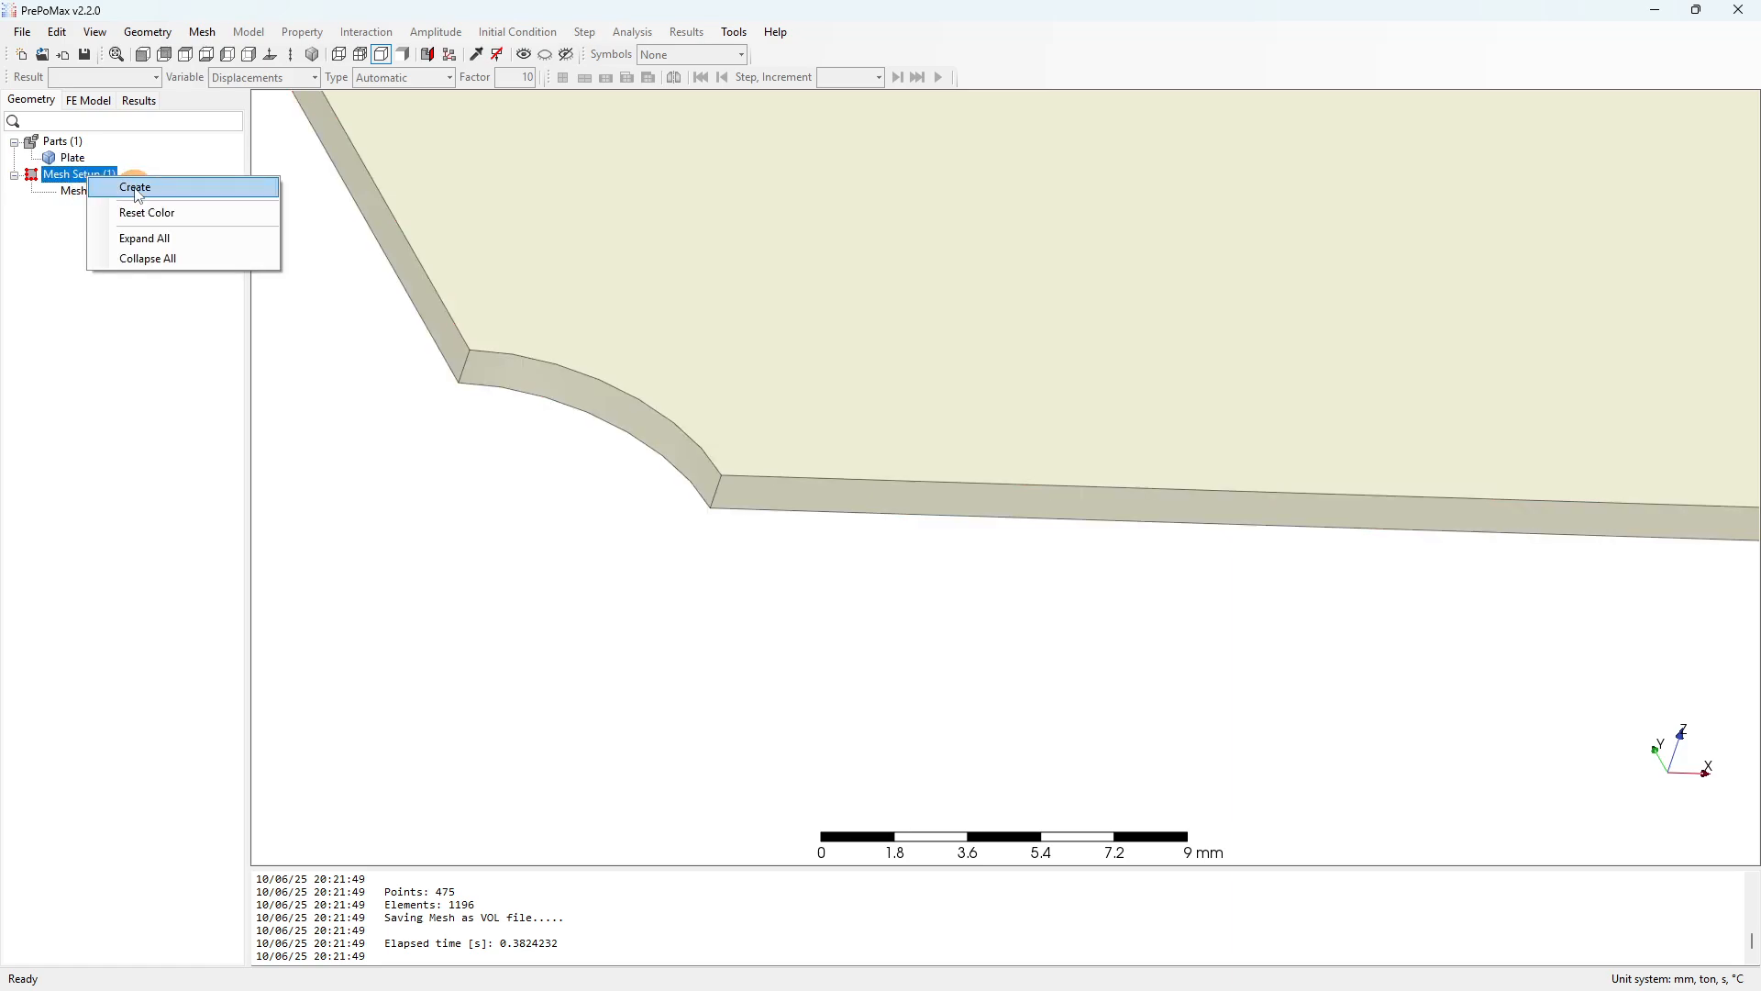
click(133, 186)
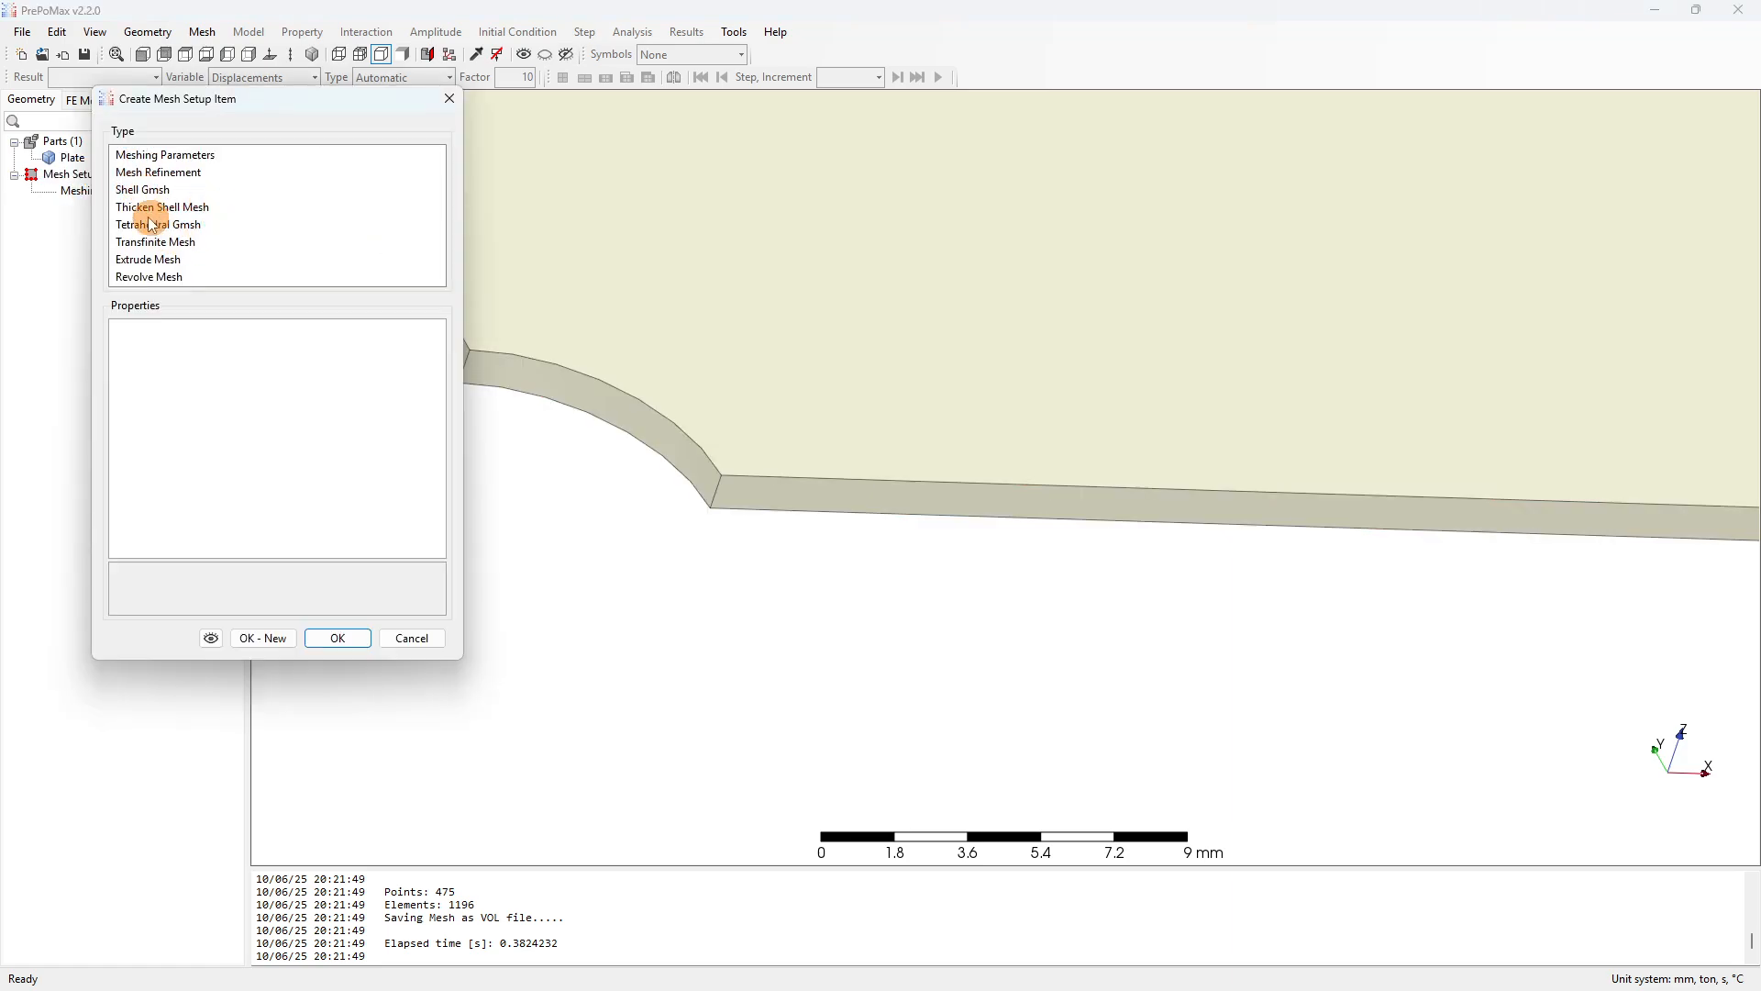
click(149, 225)
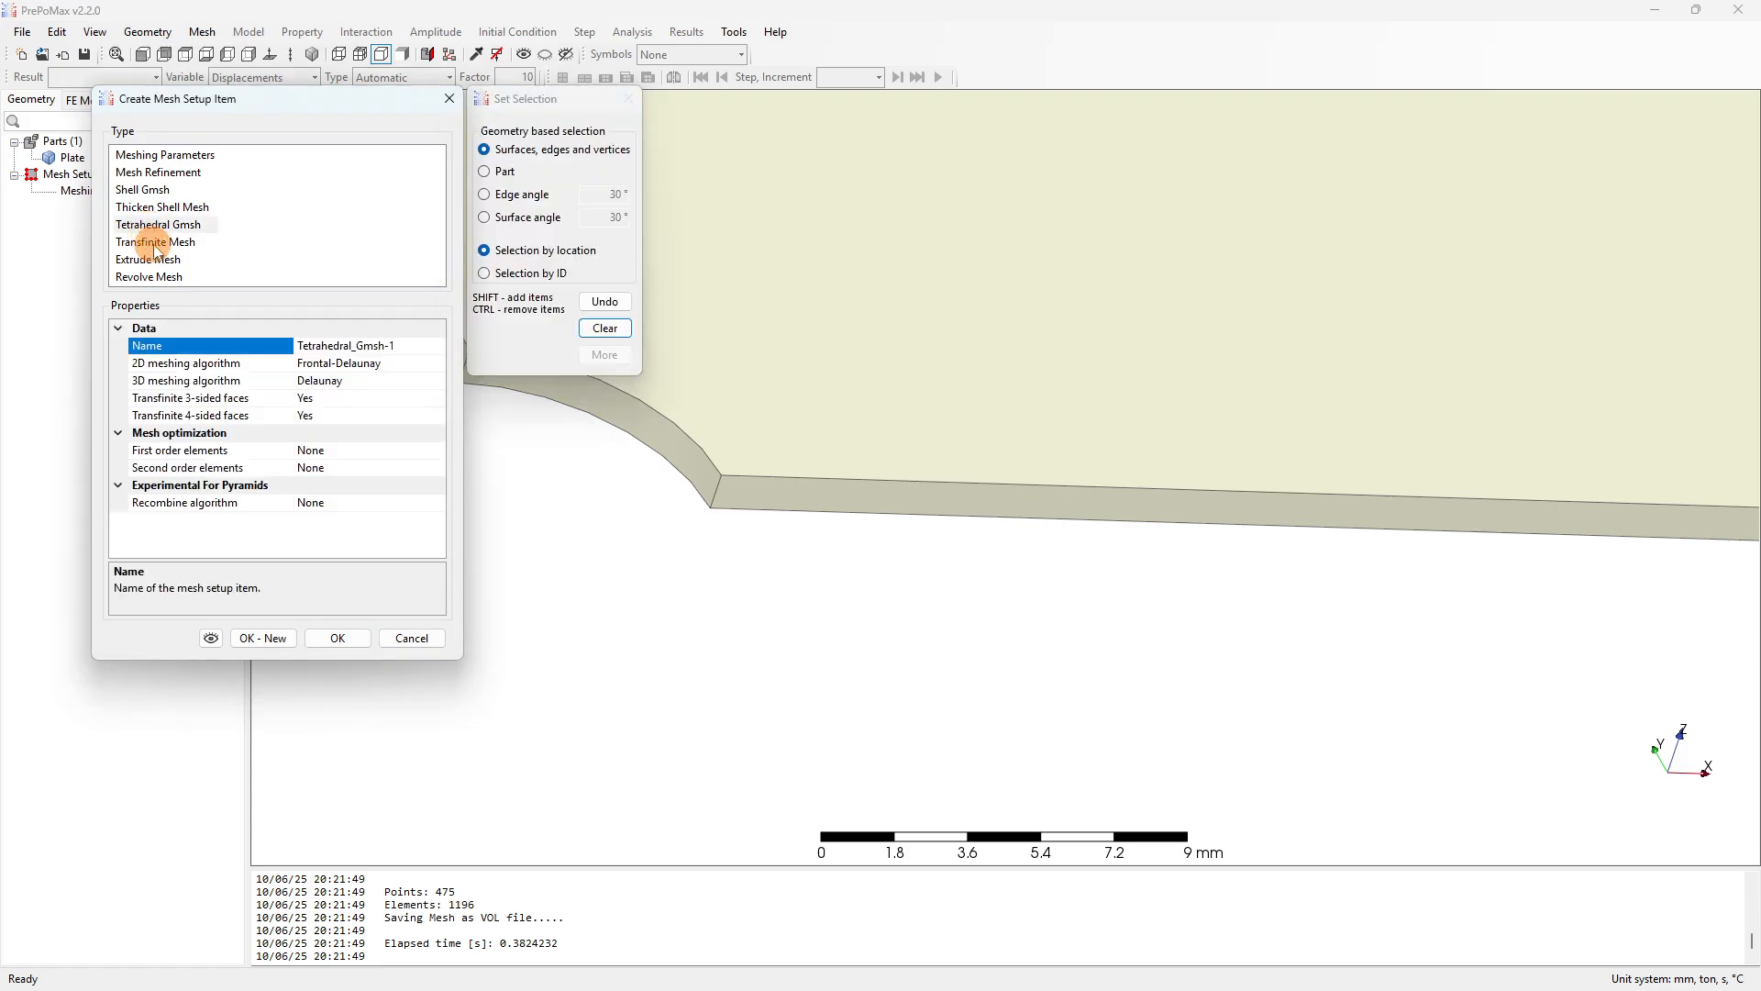
scroll(817, 526, down, 3)
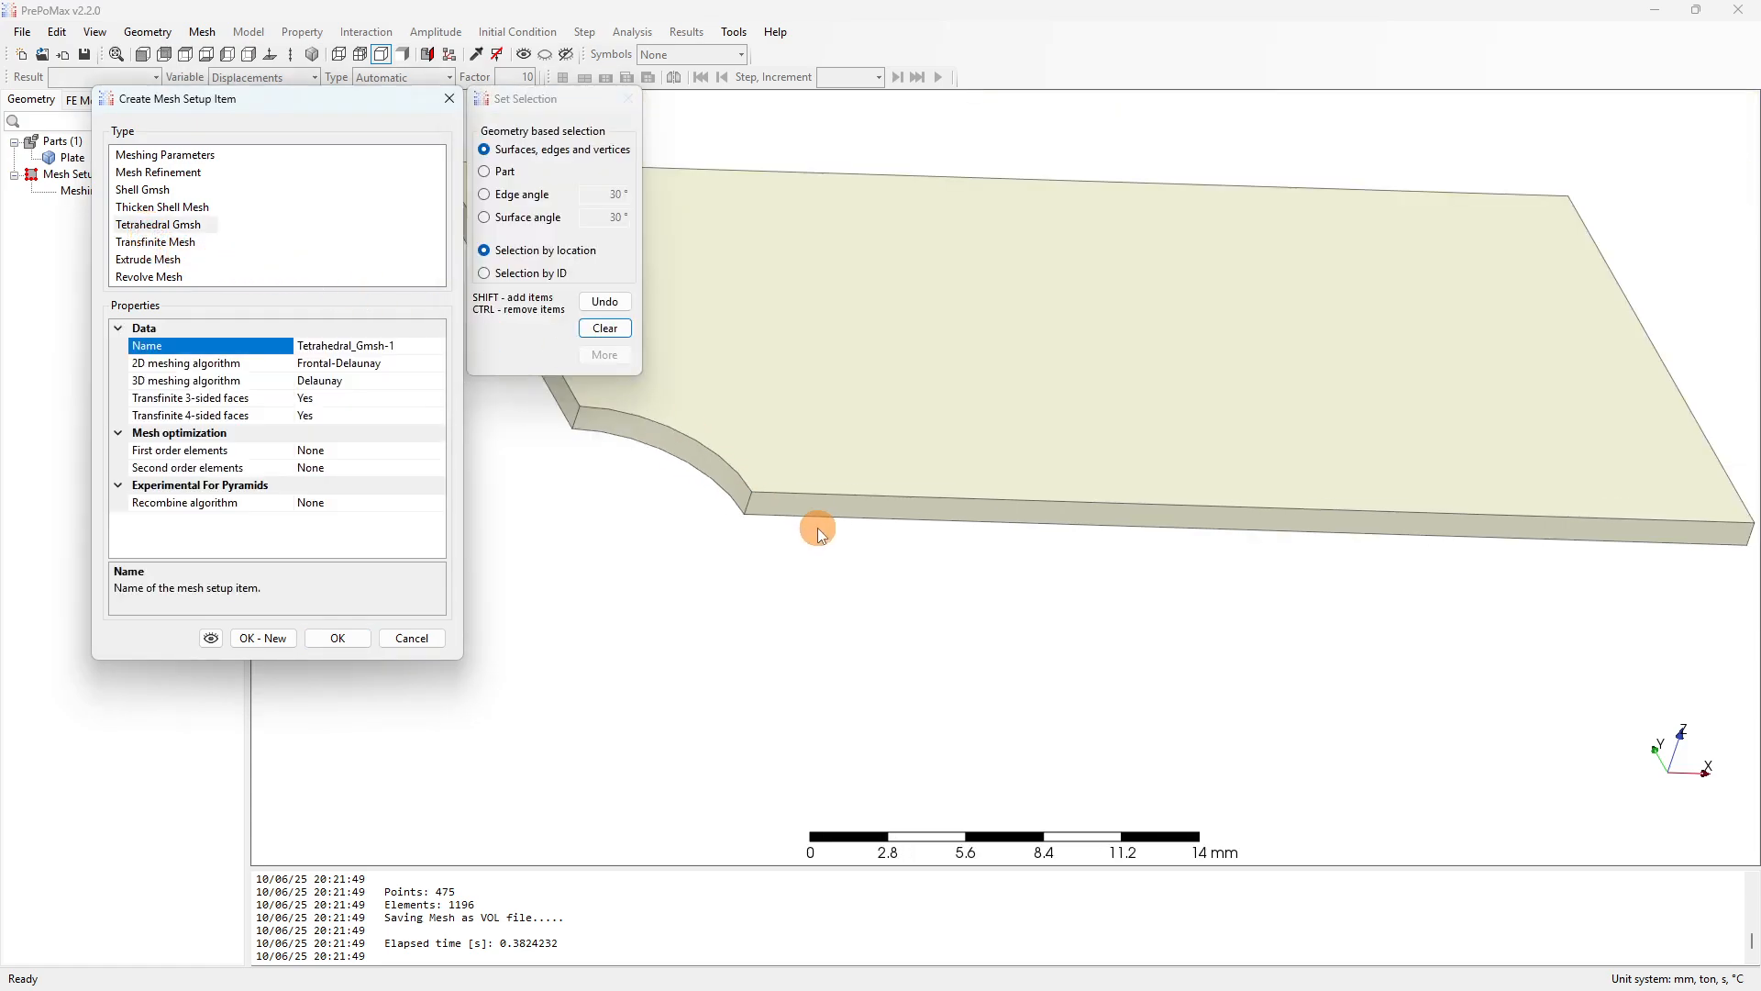
click(823, 367)
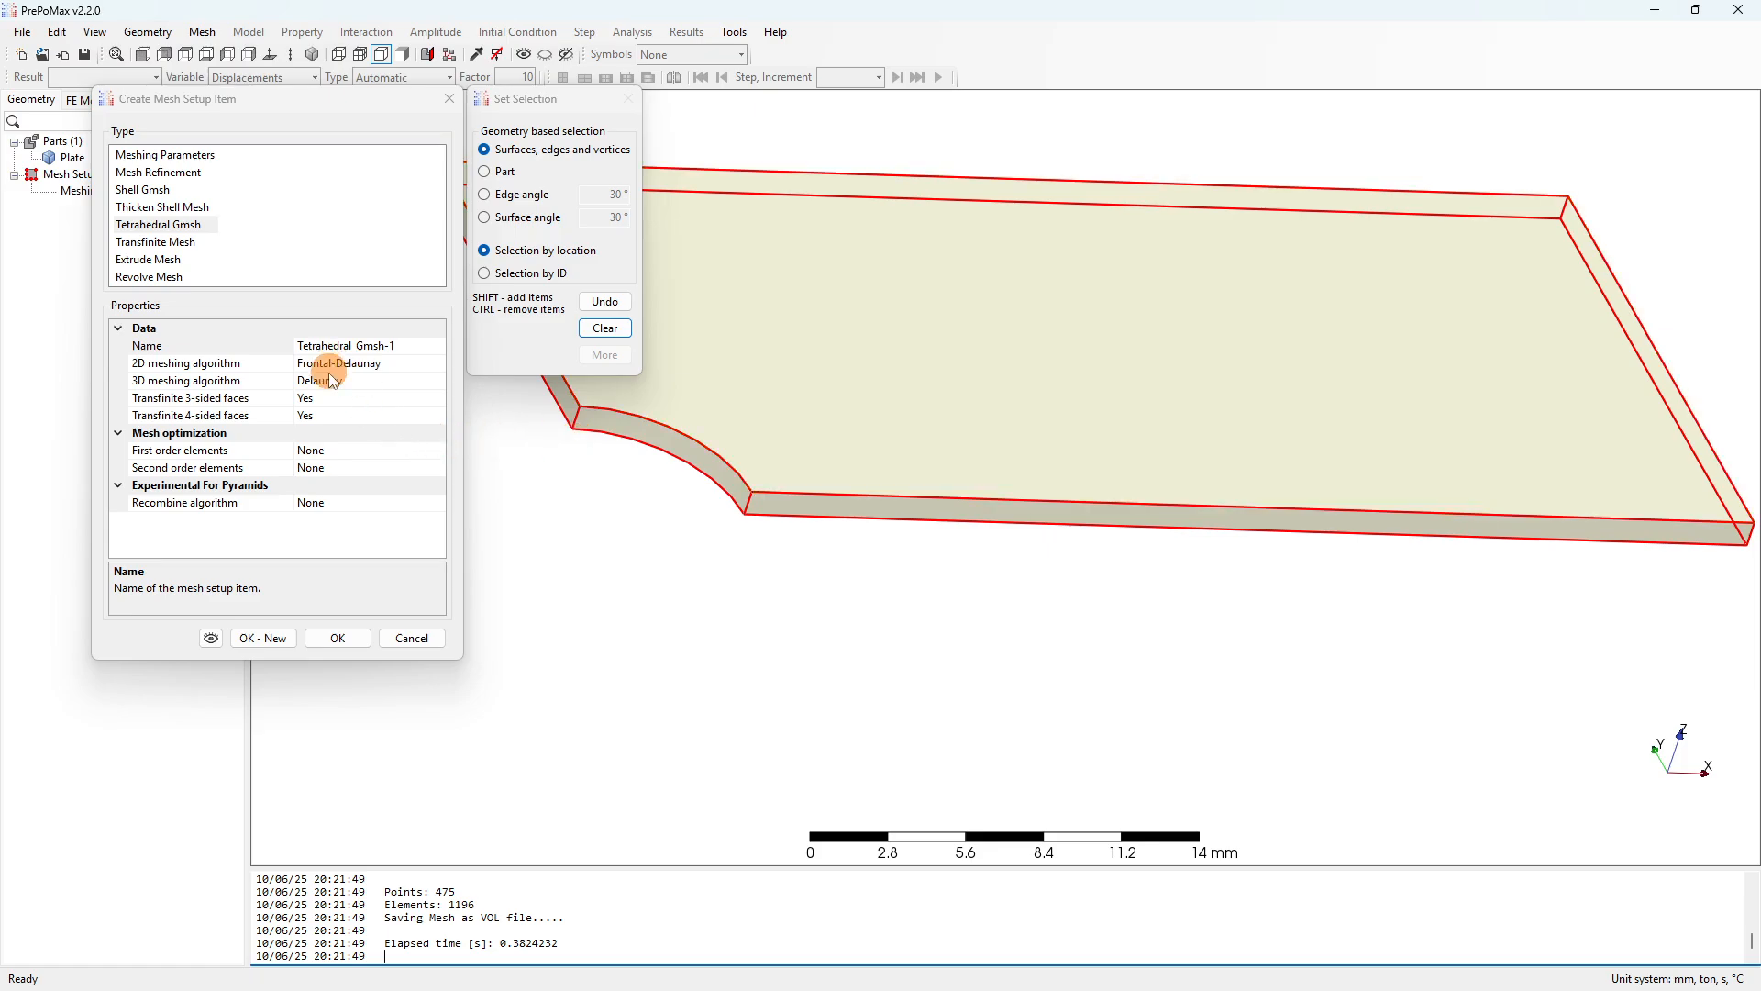
click(322, 636)
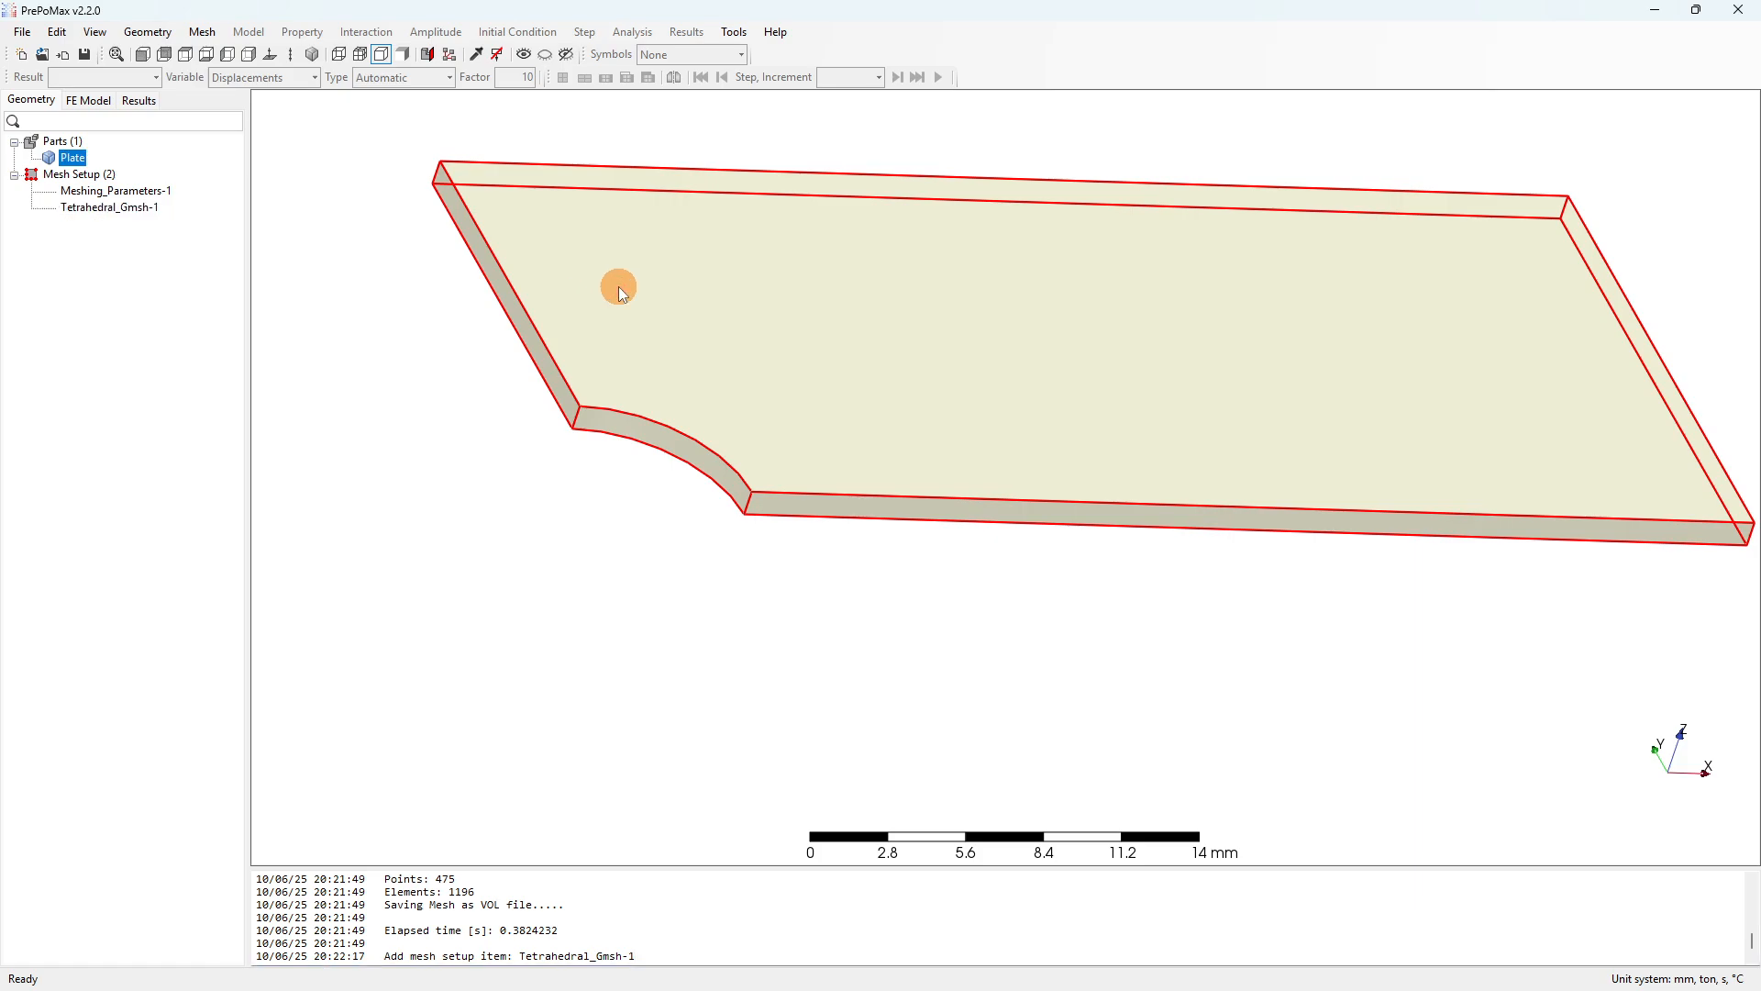
Mesh the Plate part with tetrahedra (421 nodes, 1115 elements) and view the mesh from the front.
right_click(619, 287)
click(670, 364)
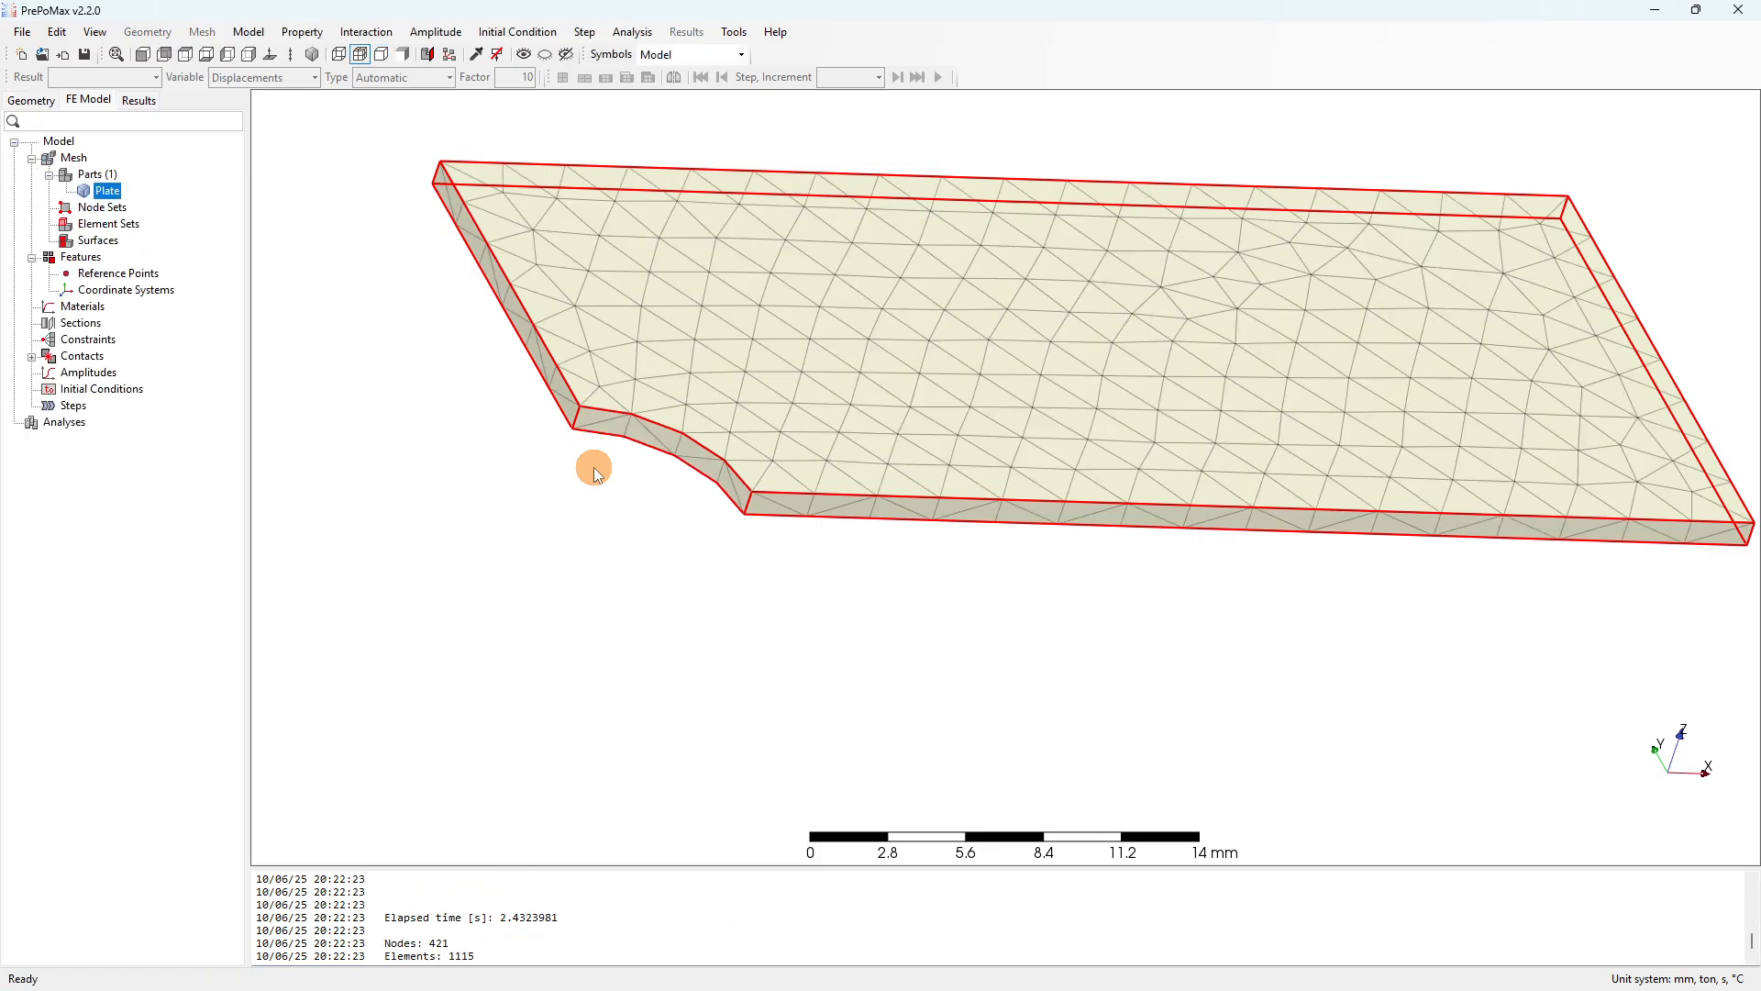
scroll(762, 461, up, 3)
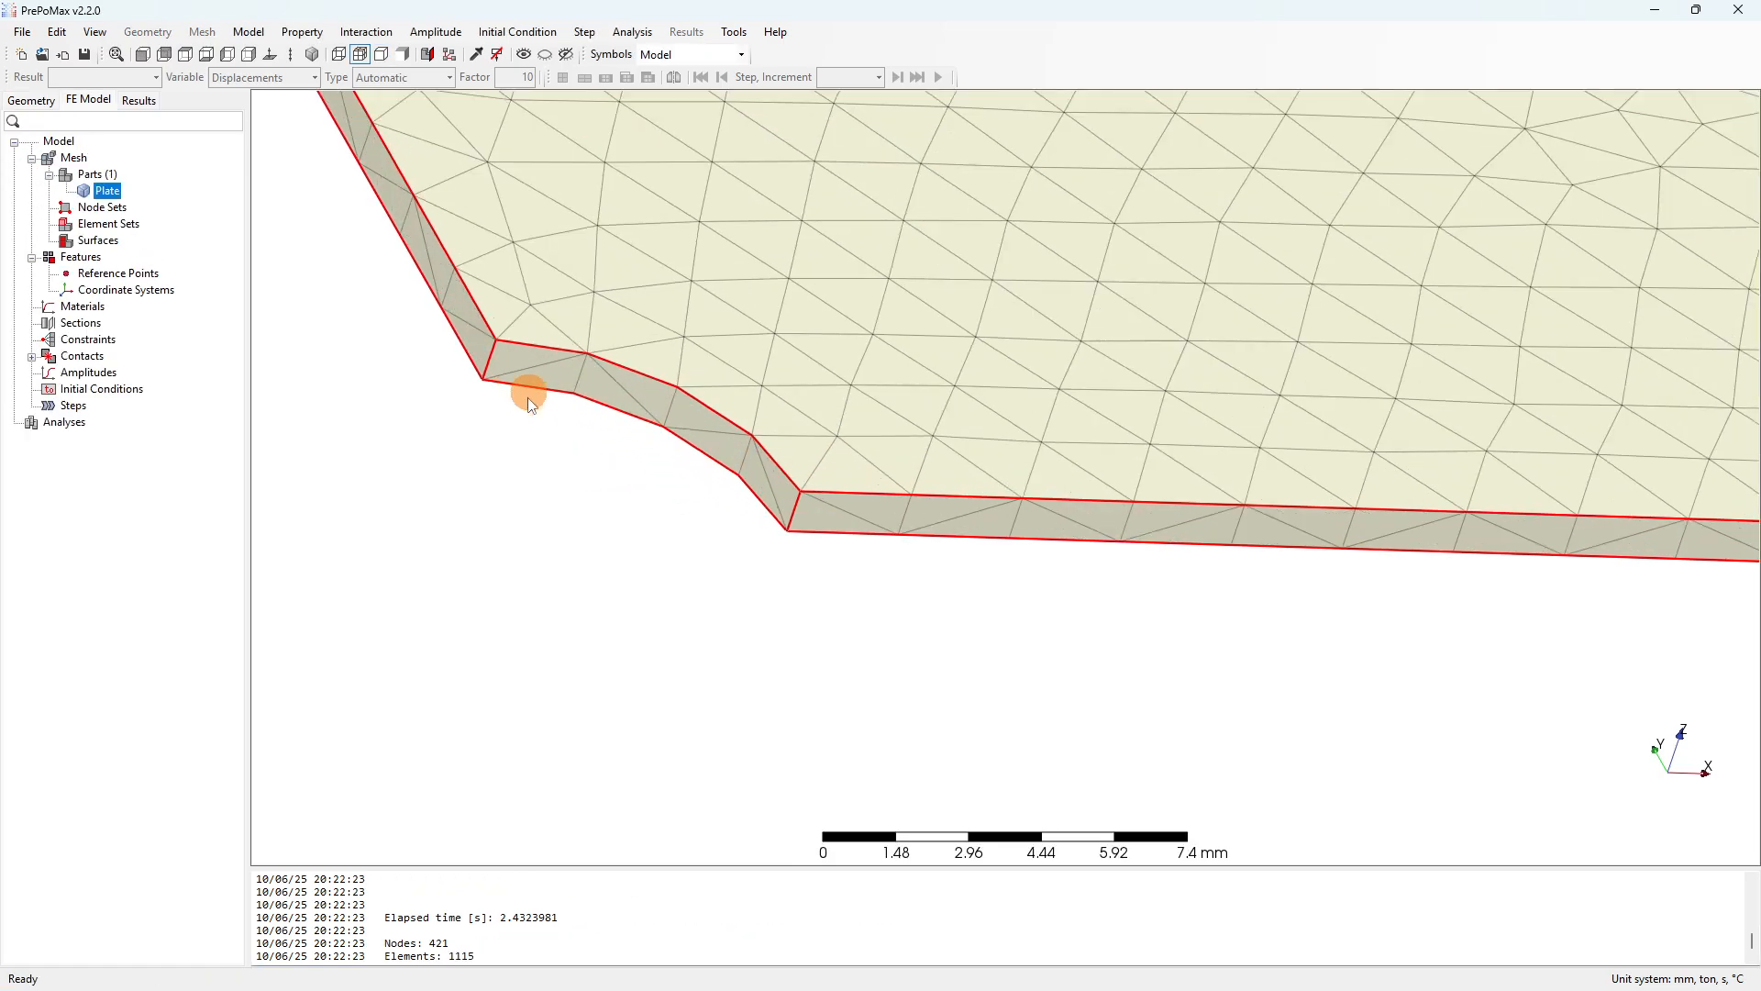
scroll(523, 385, down, 2)
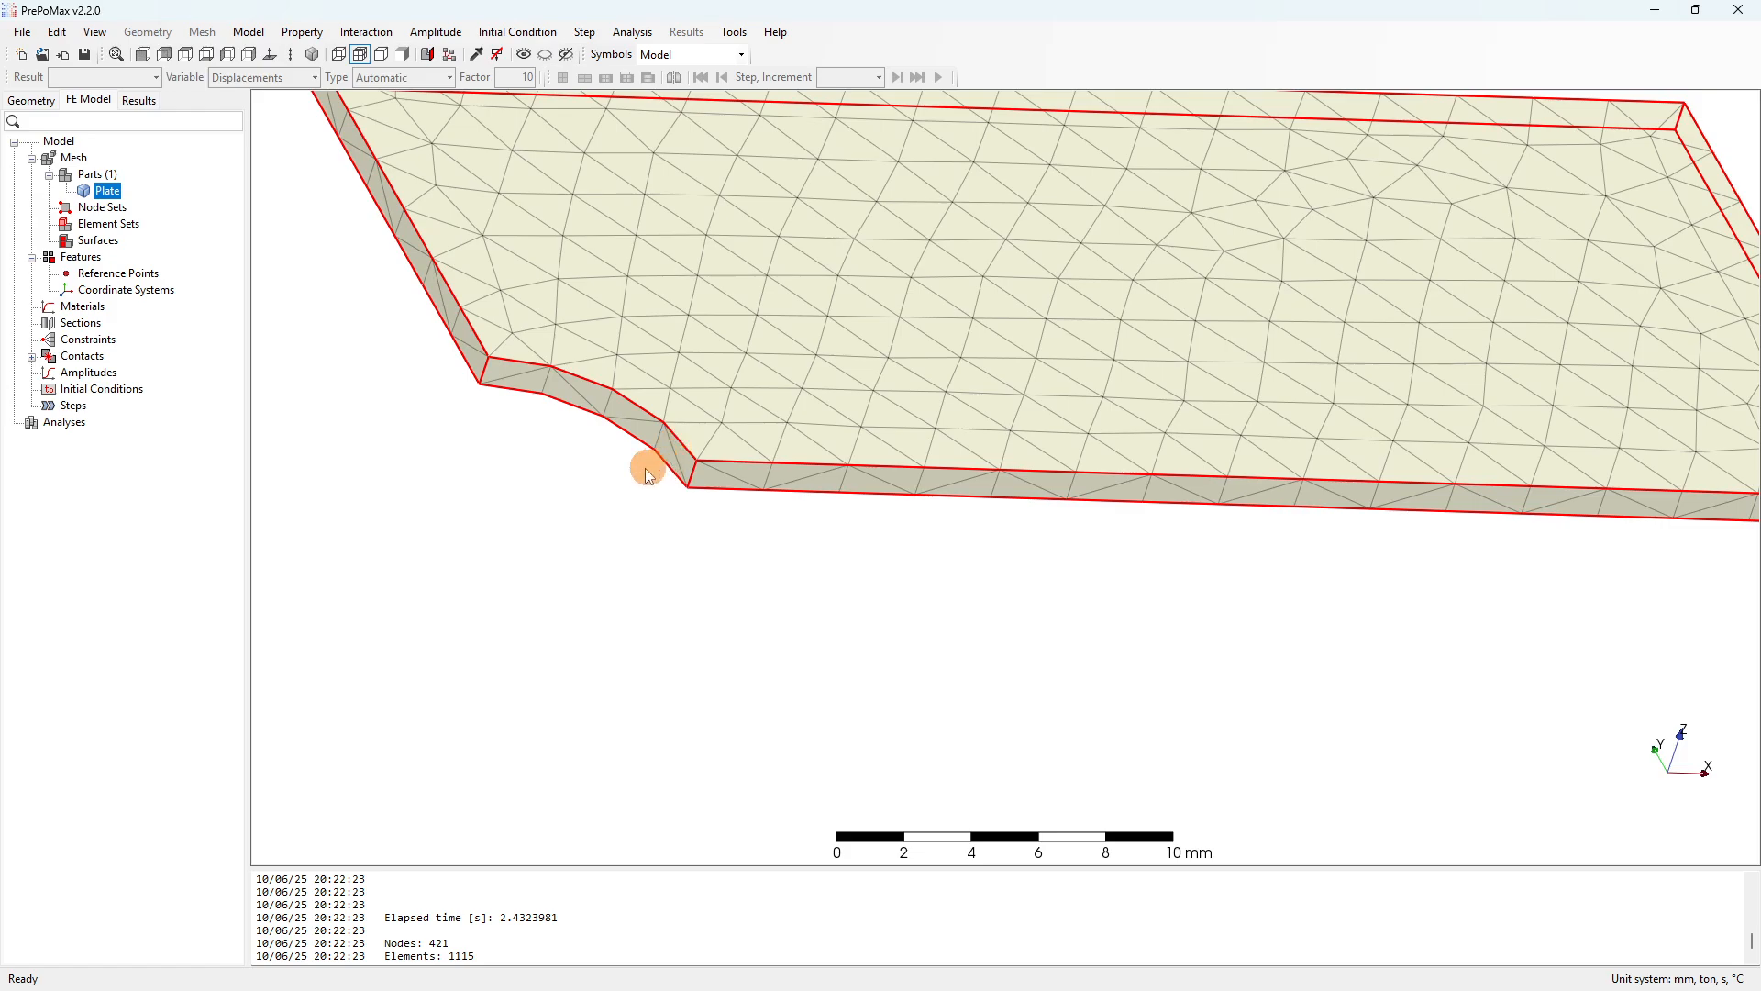
scroll(649, 464, down, 3)
mouse_move(648, 465)
middle_down()
mouse_move(928, 443)
mouse_move(931, 523)
mouse_move(882, 558)
mouse_move(954, 408)
mouse_move(980, 466)
middle_up()
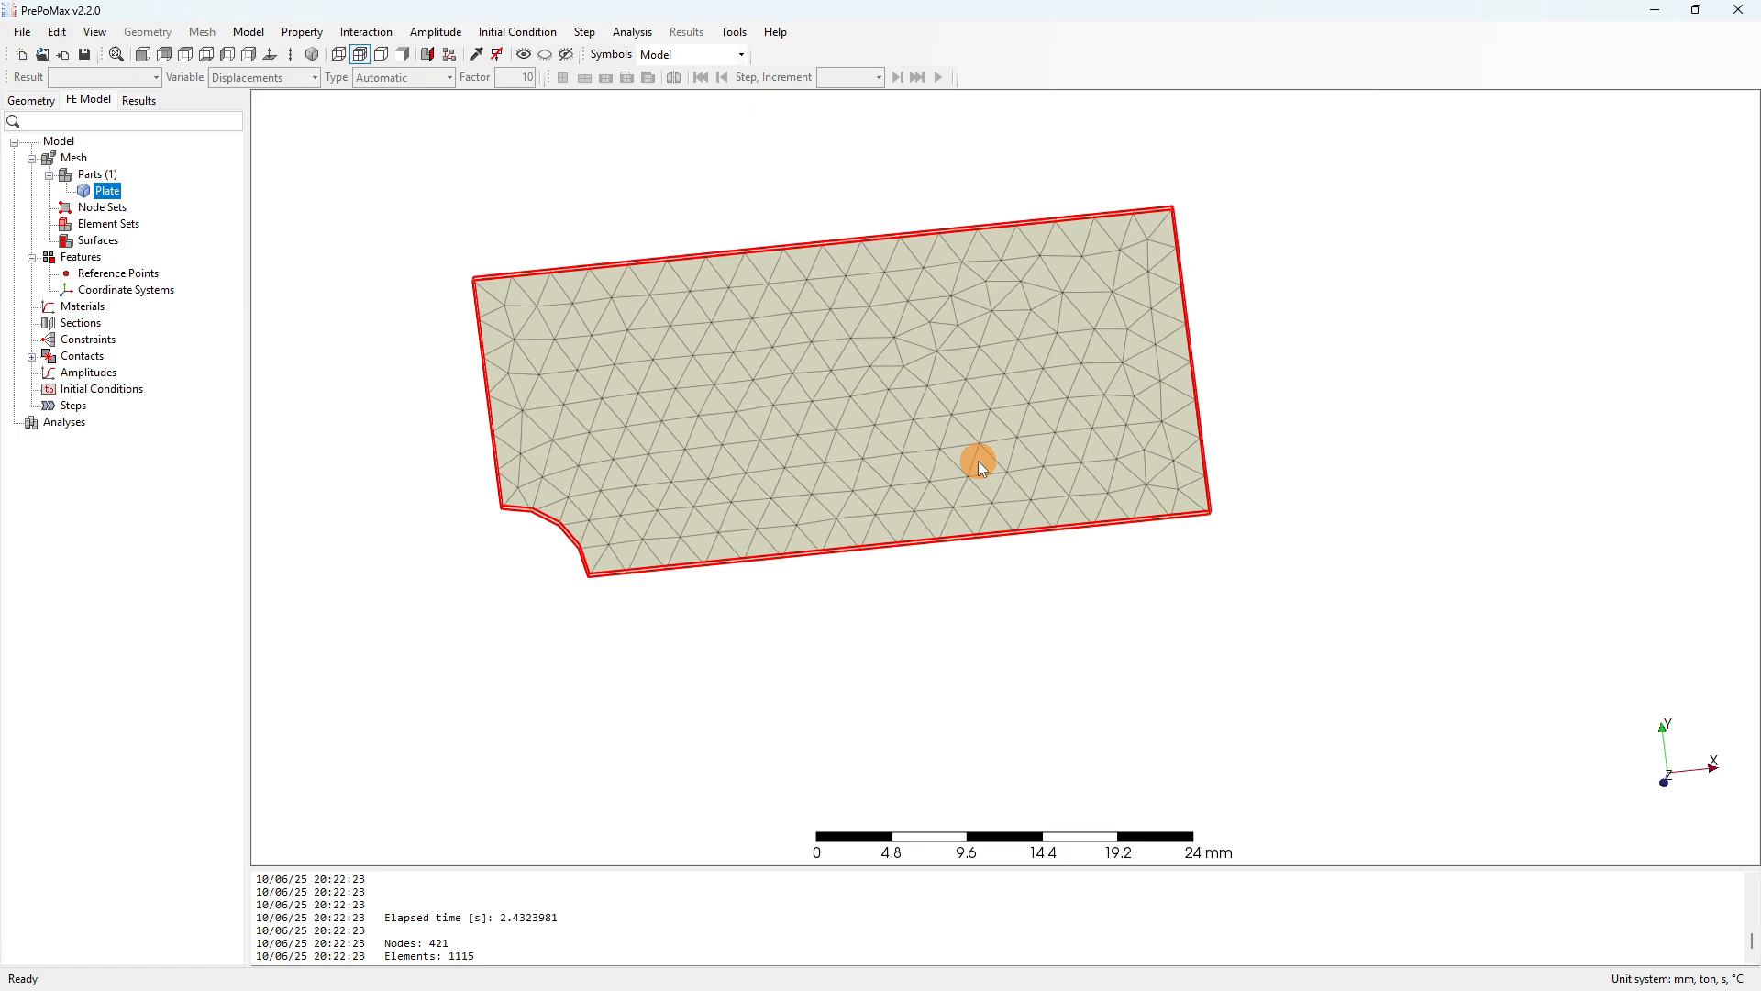
drag(726, 370, 828, 361)
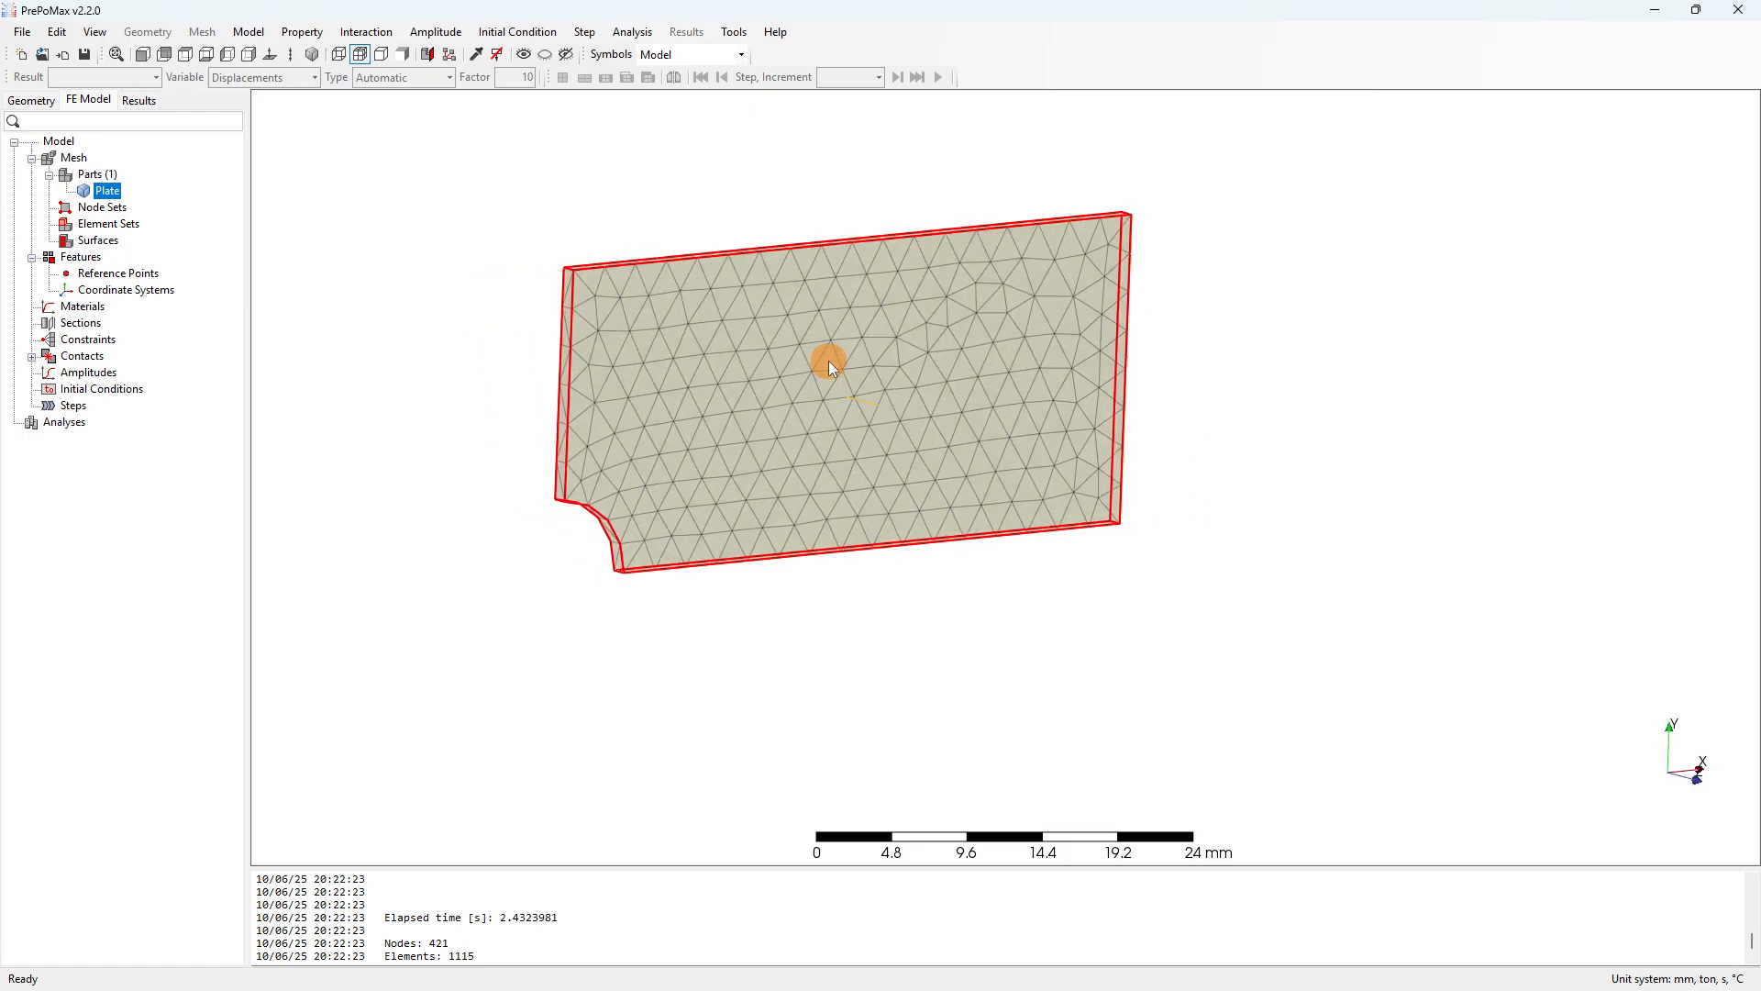
click(149, 78)
click(143, 55)
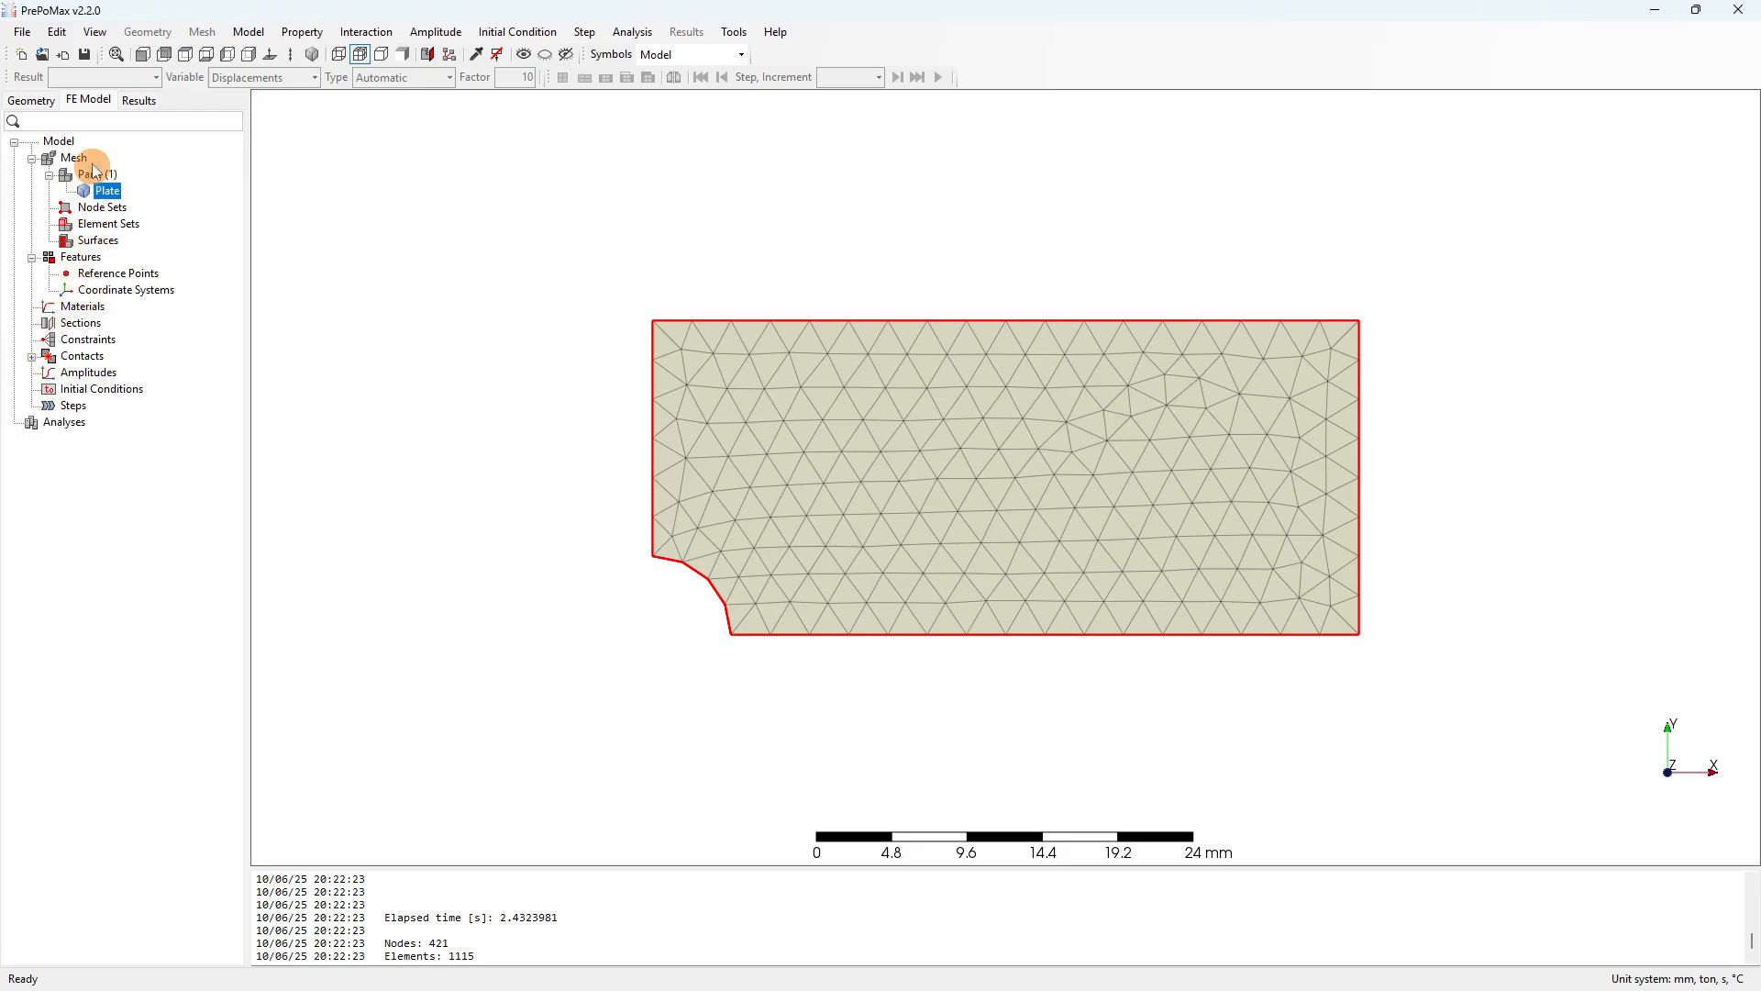
click(108, 209)
click(114, 226)
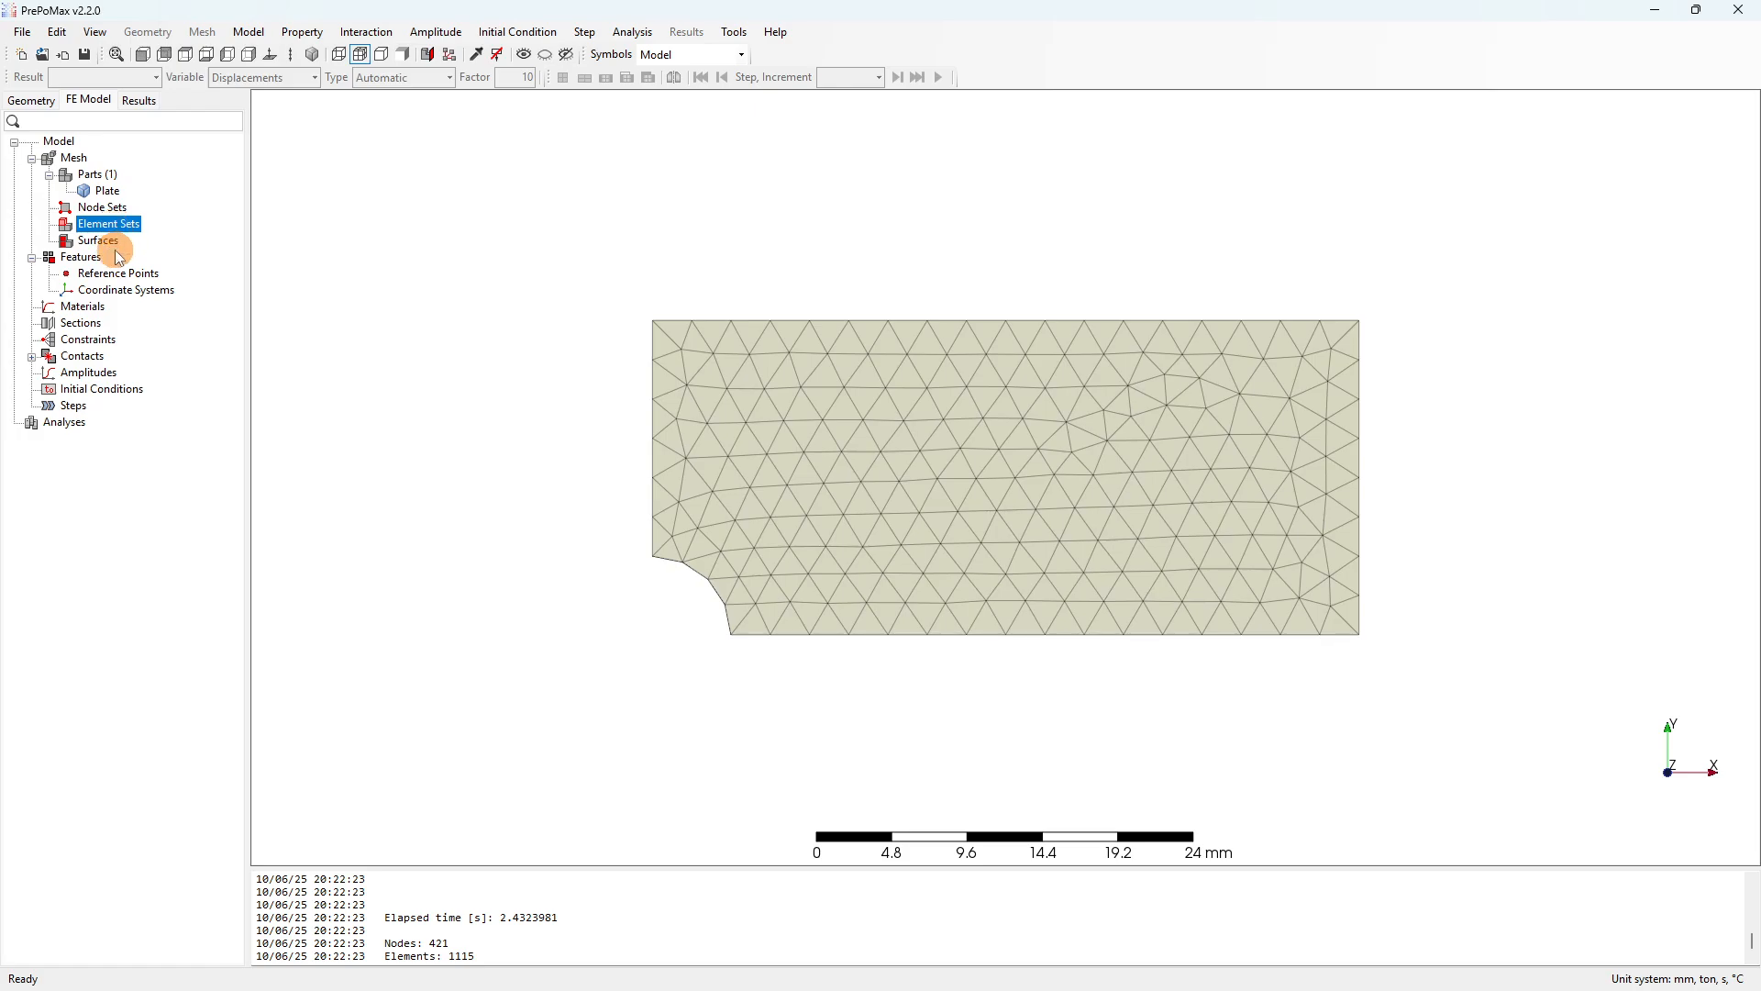
click(97, 243)
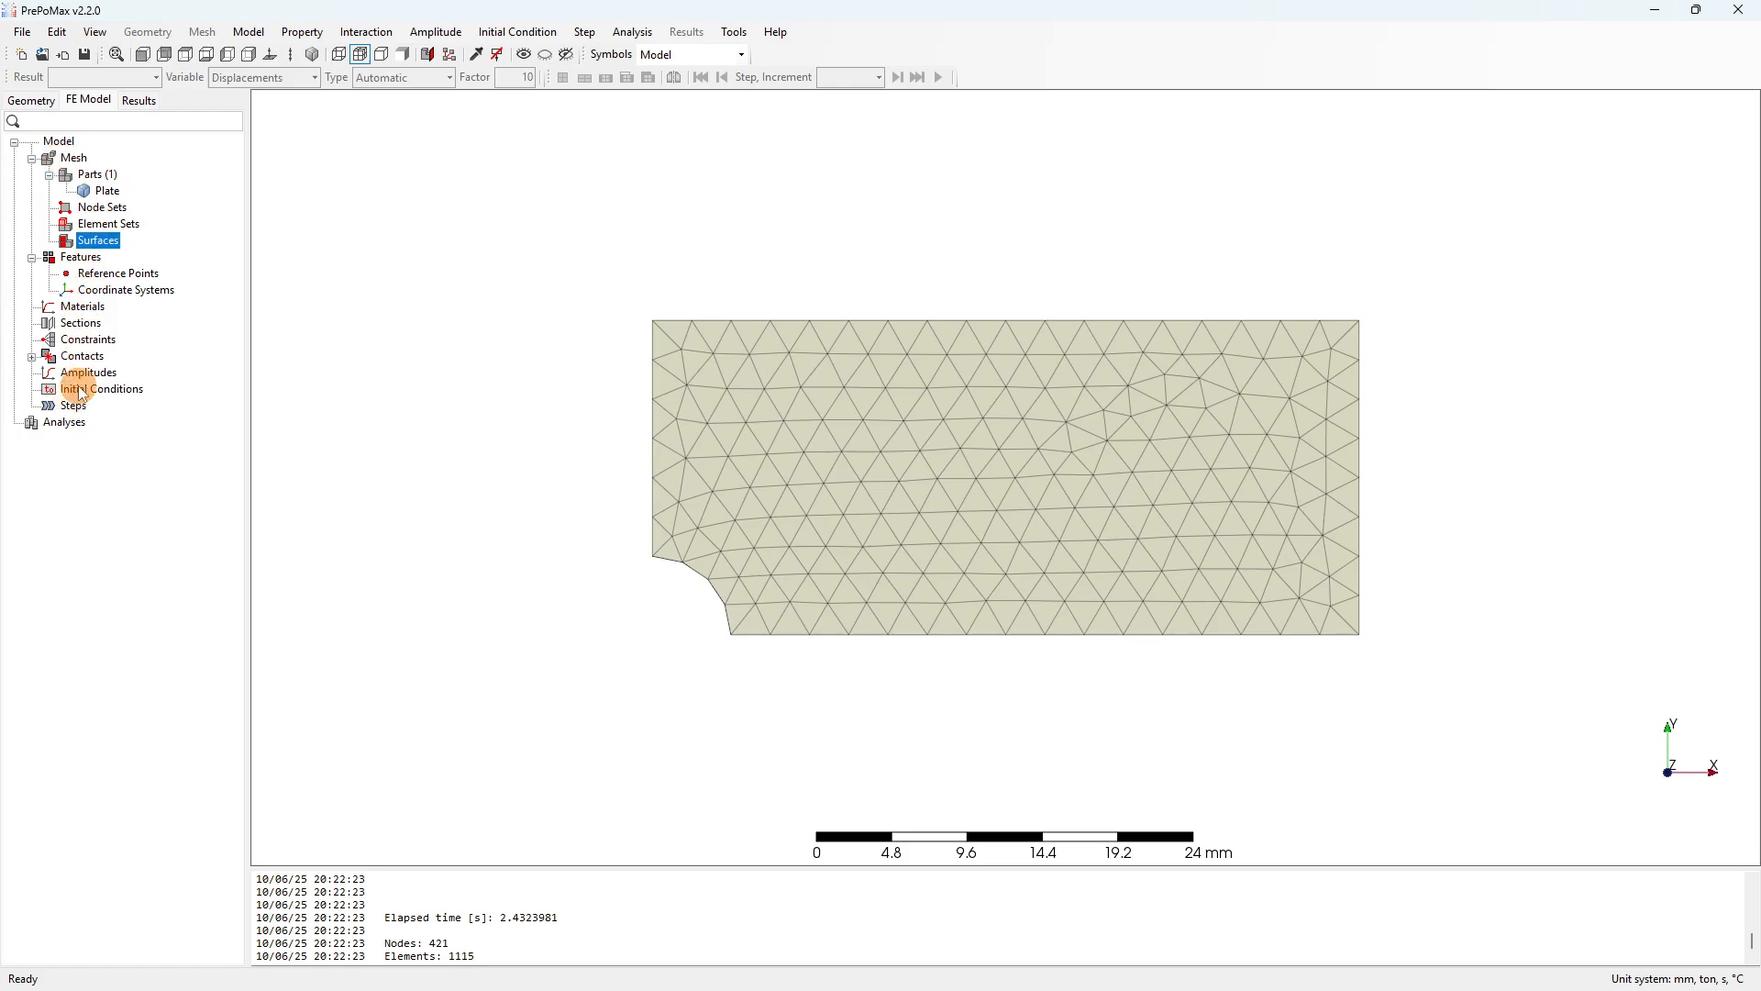
click(83, 308)
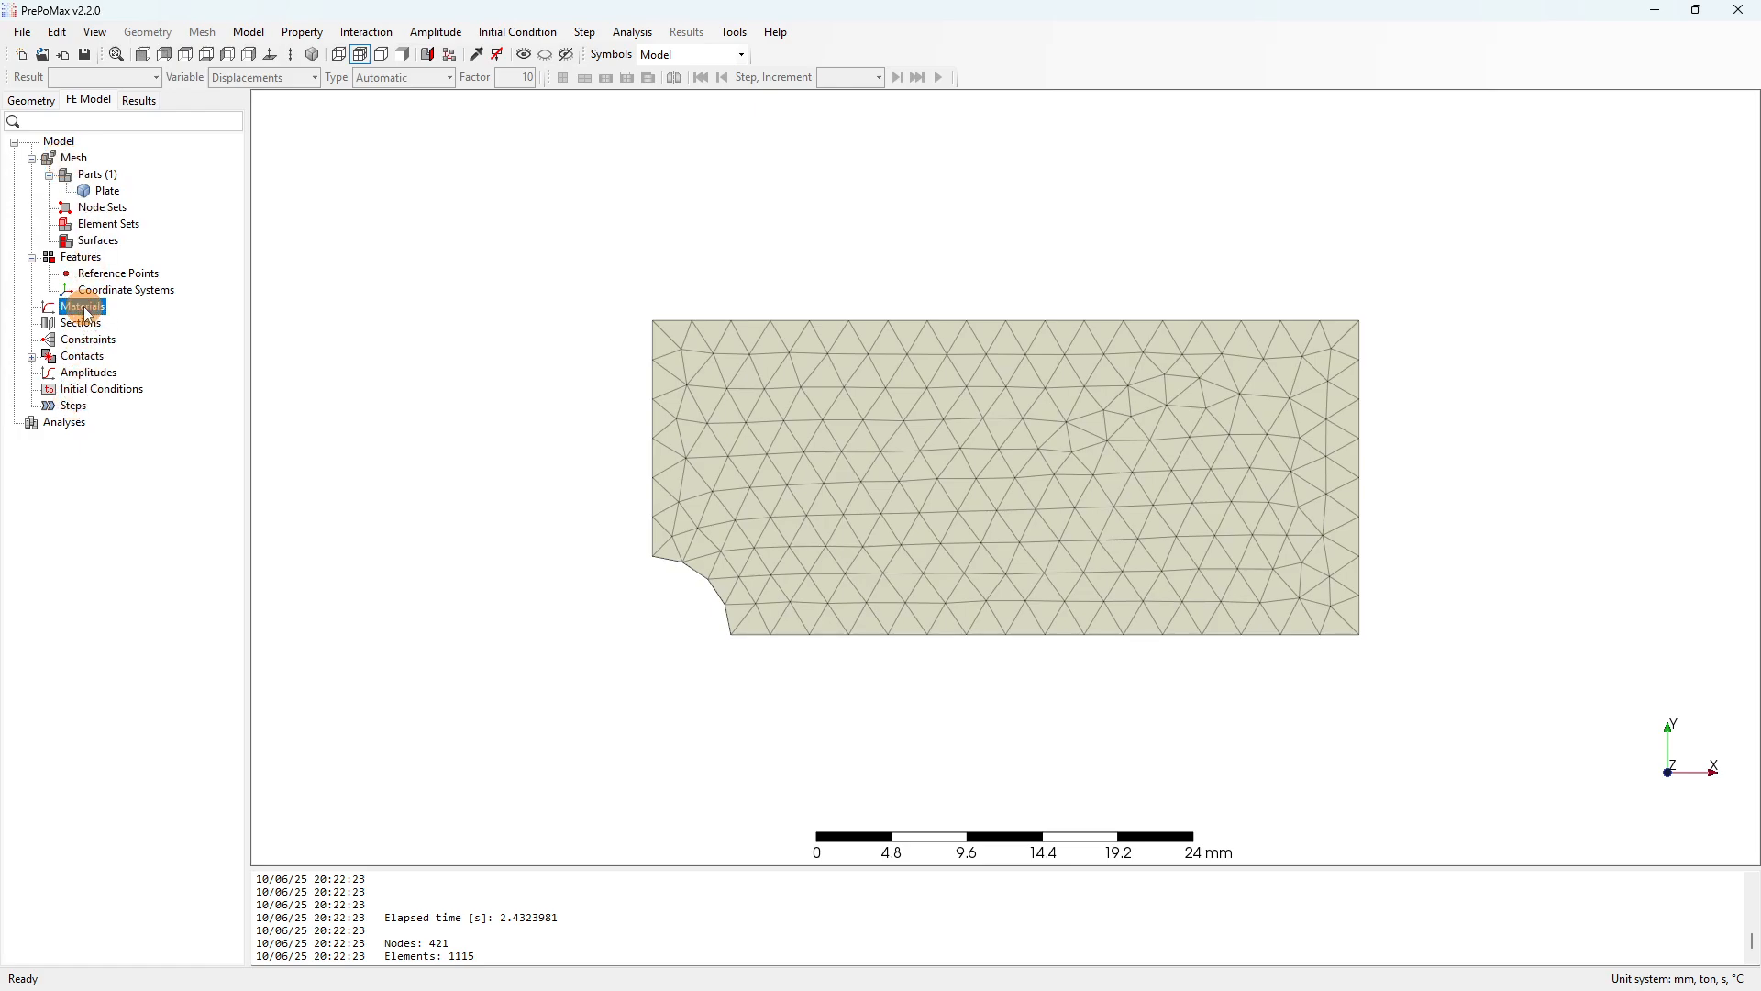
Create material Aluminum with an Elastic model: Young's modulus 70000 MPa, Poisson's ratio 0.3.
right_click(84, 308)
click(125, 318)
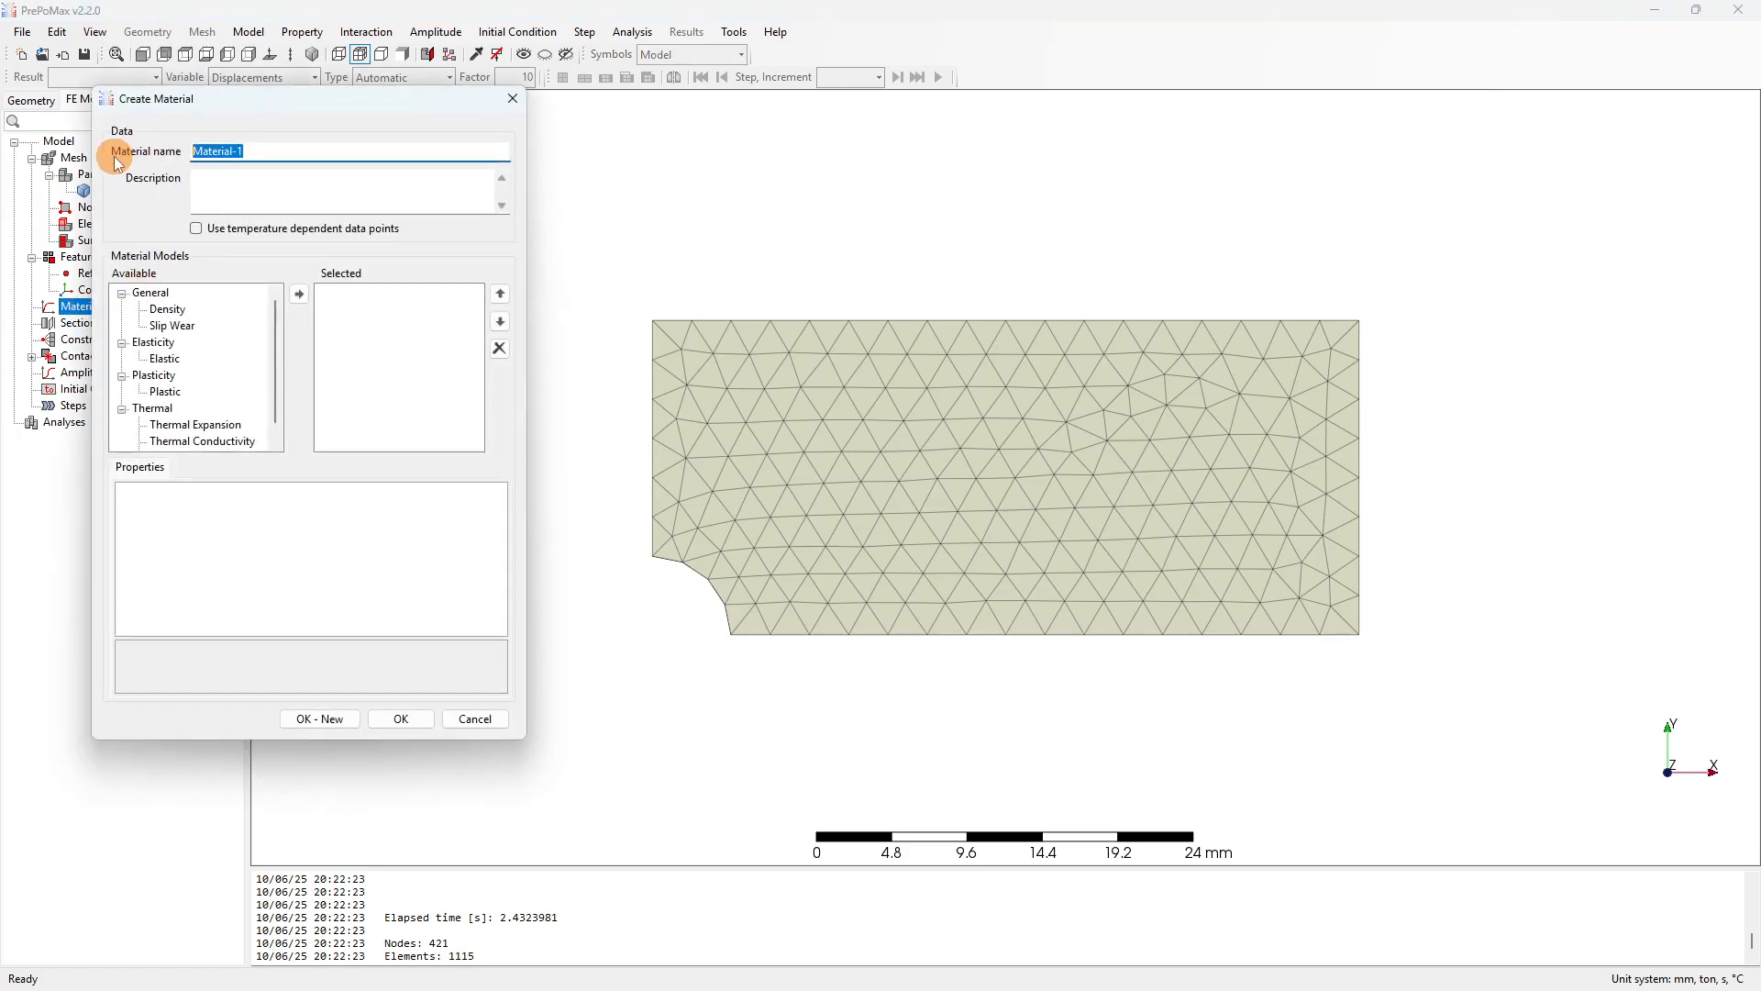
text(Aluminum)
click(167, 361)
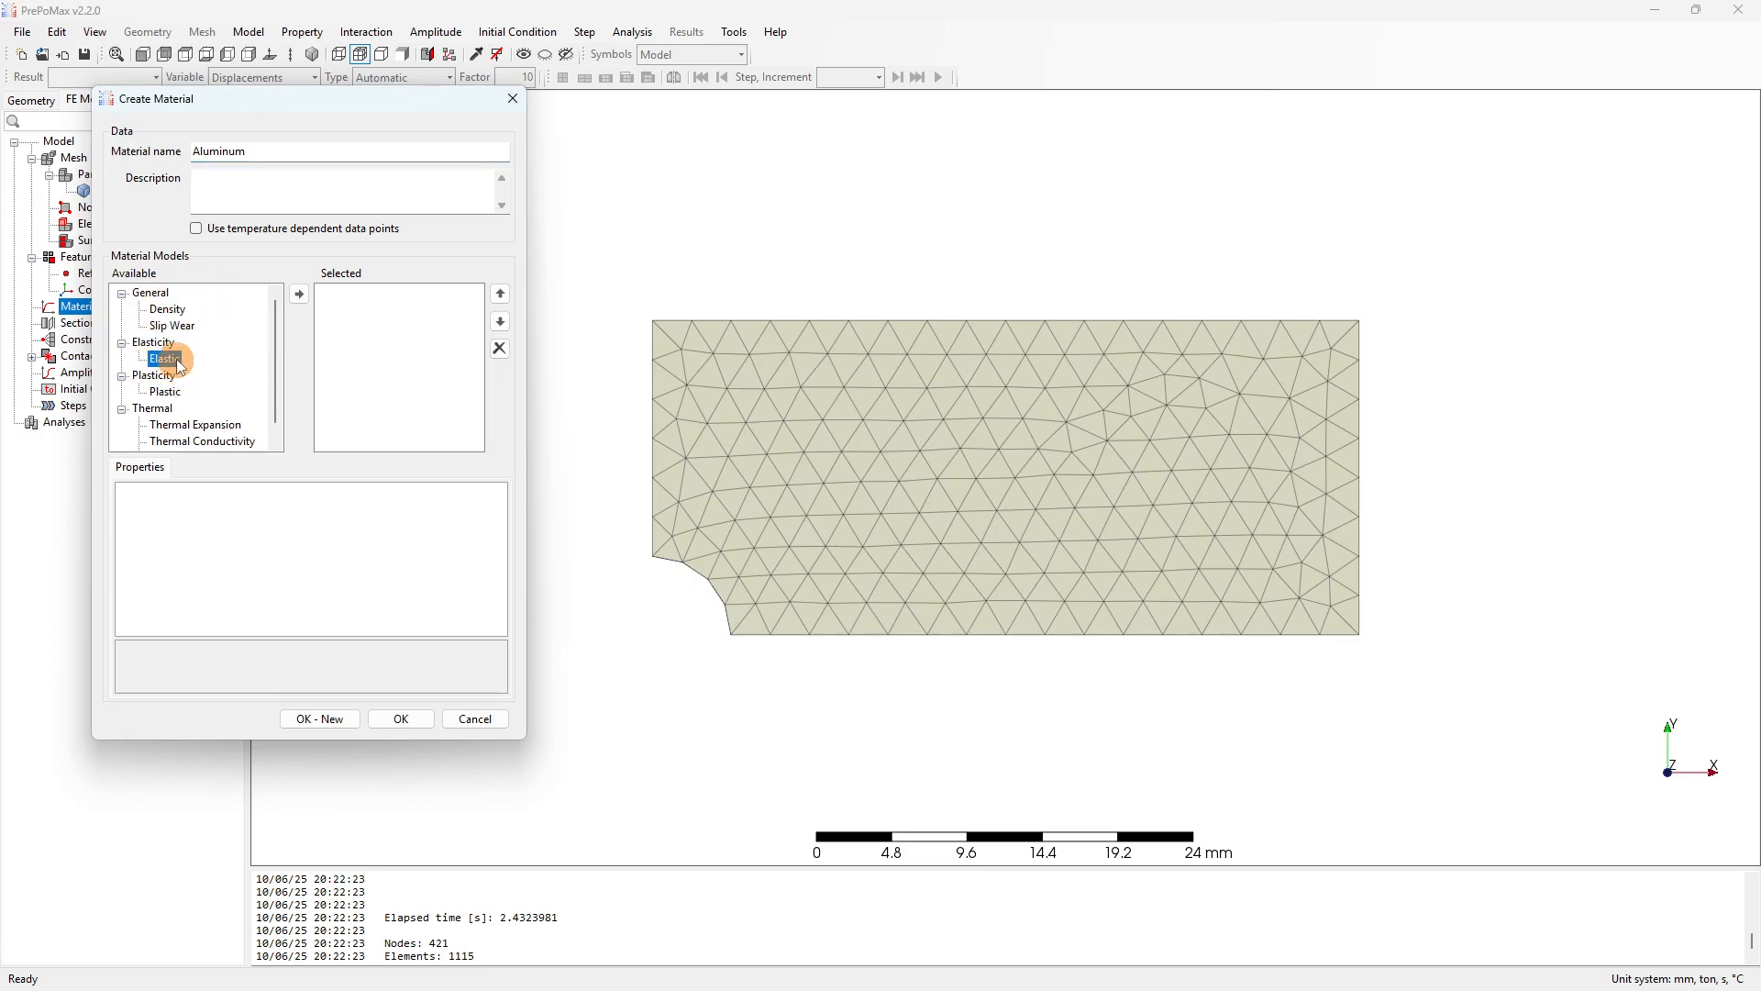
click(300, 293)
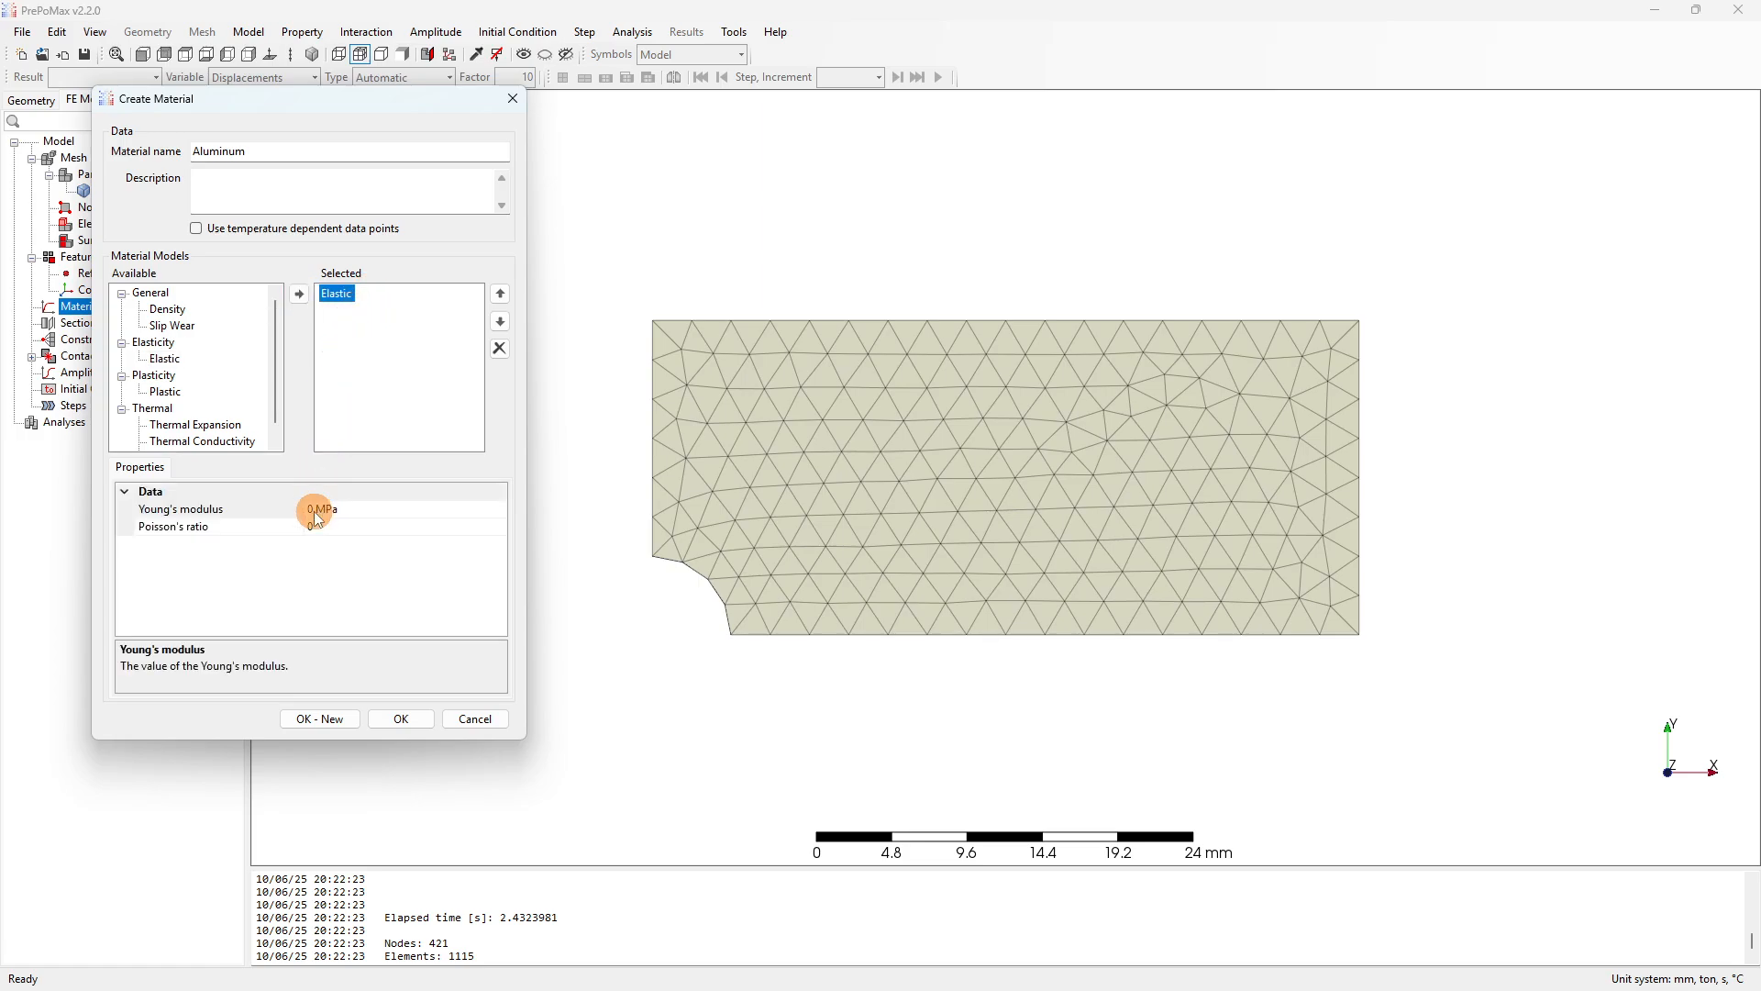
click(313, 510)
click(312, 510)
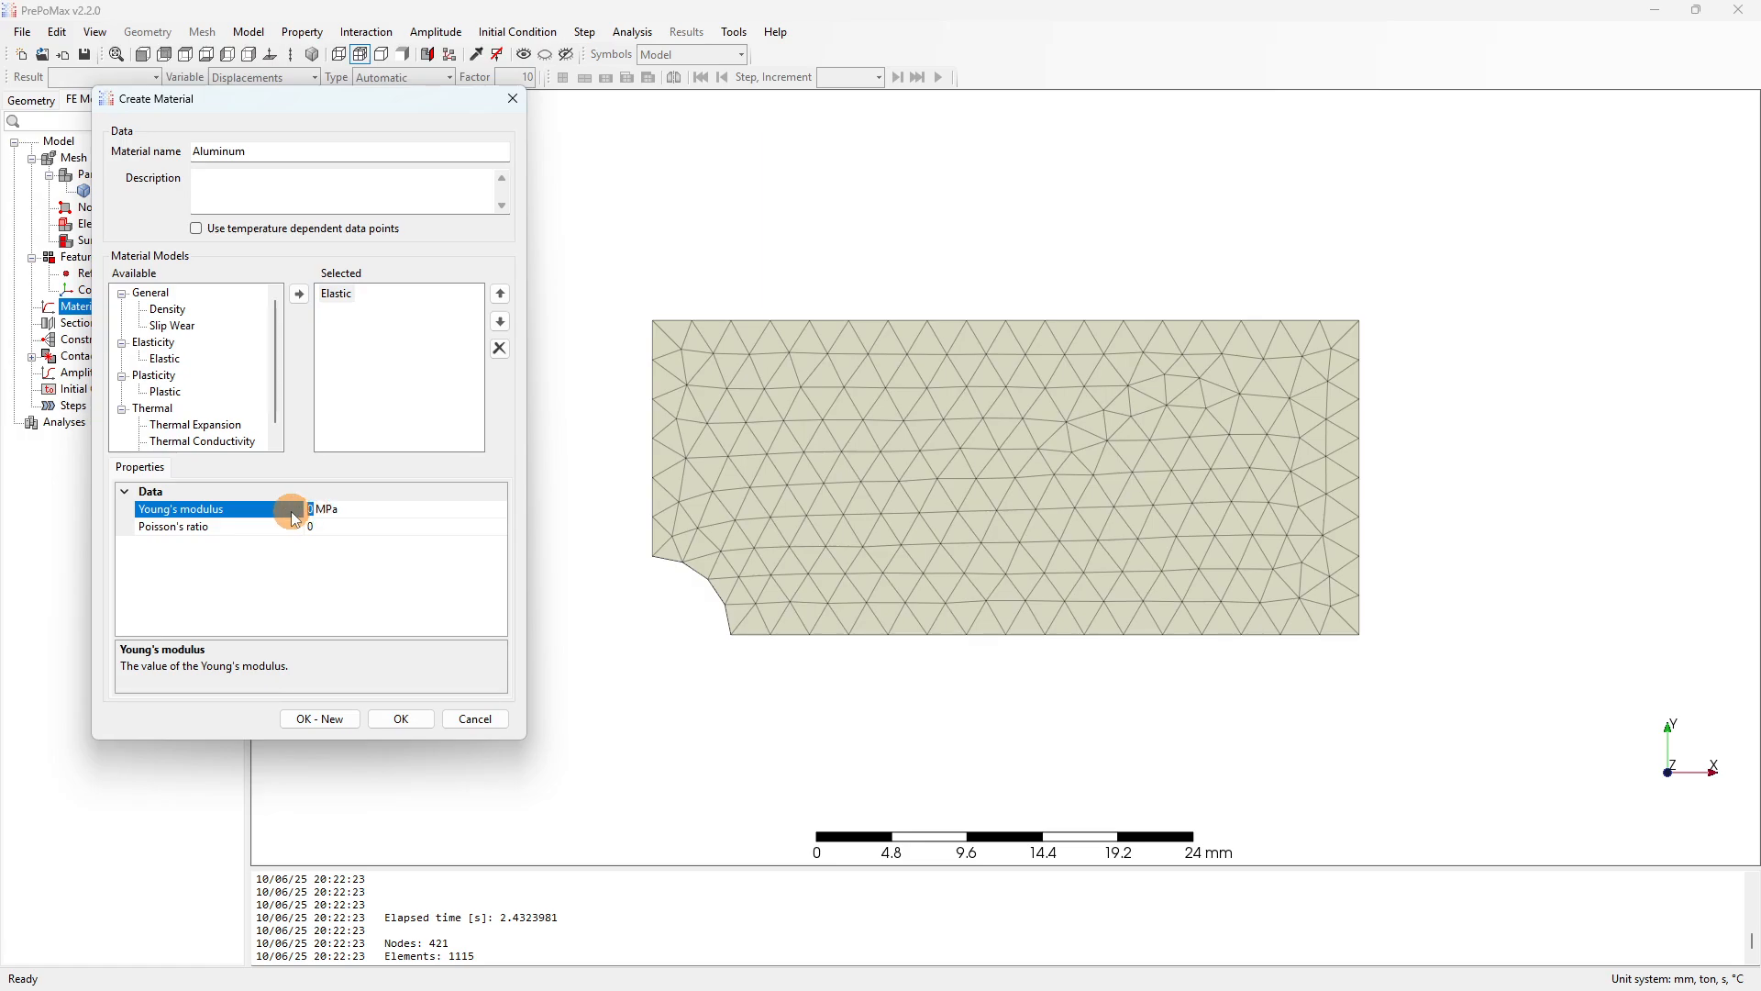
text(70000)
click(328, 526)
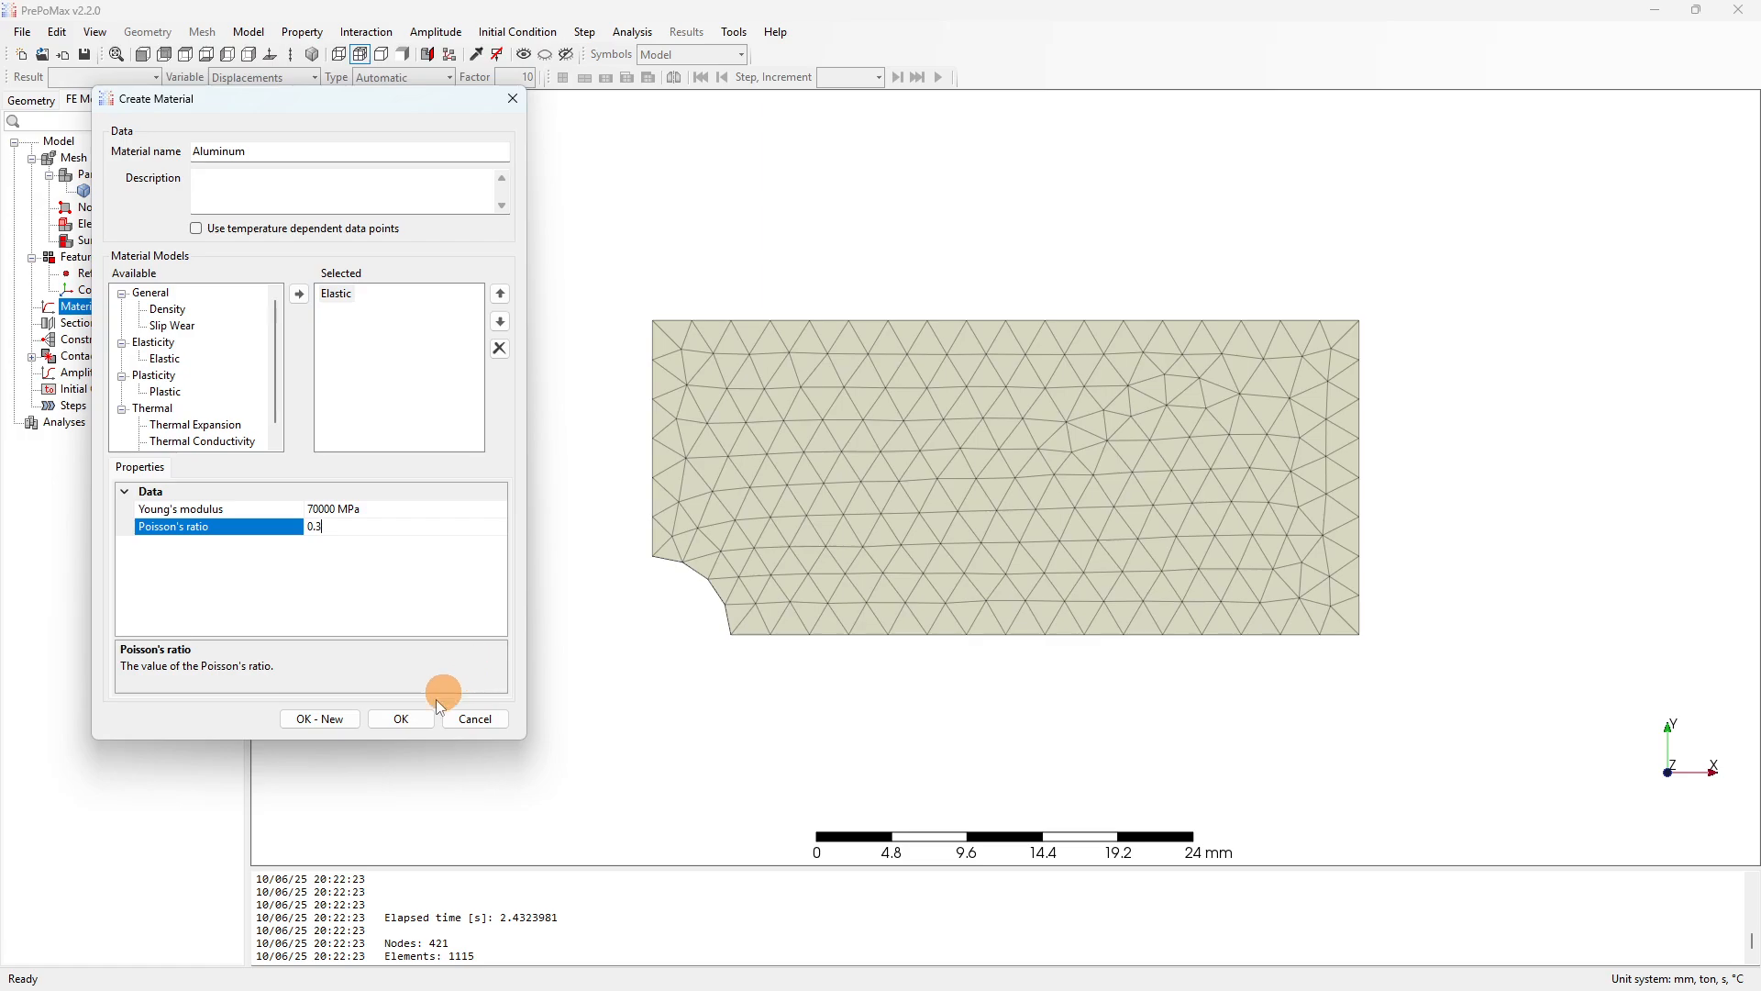
click(401, 719)
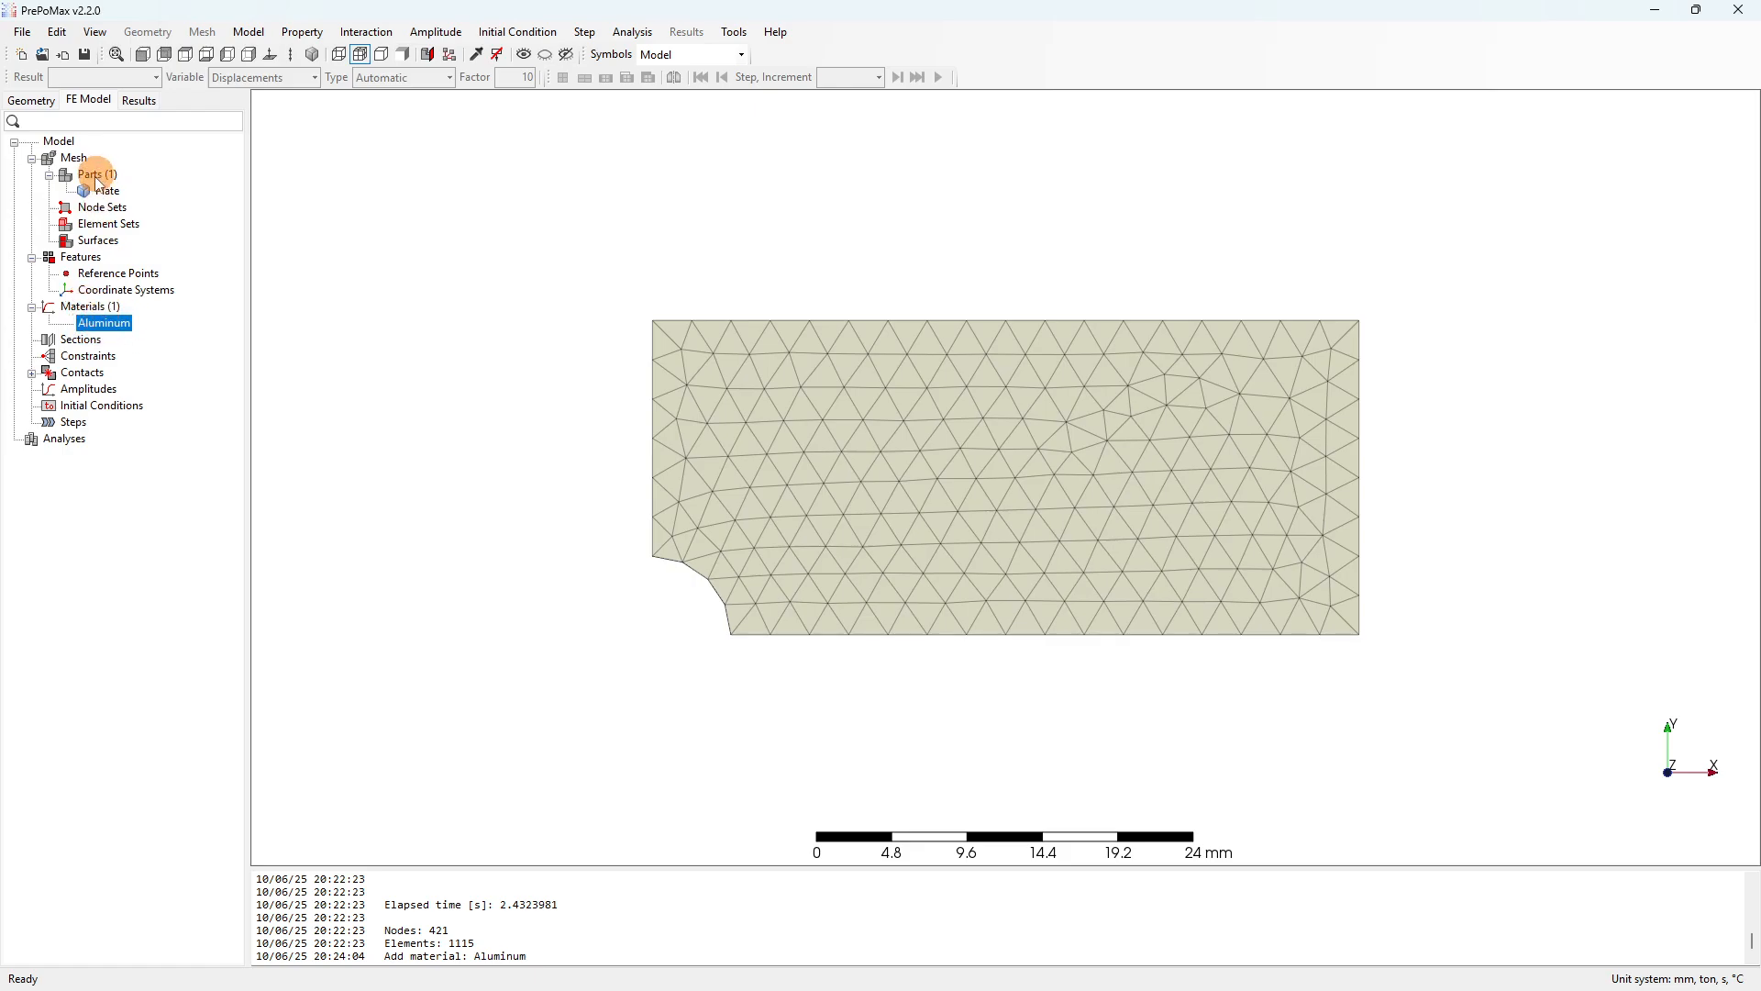
Create Solid_Section-1 using Aluminum on the whole plate, then clear the plate selection.
right_click(91, 339)
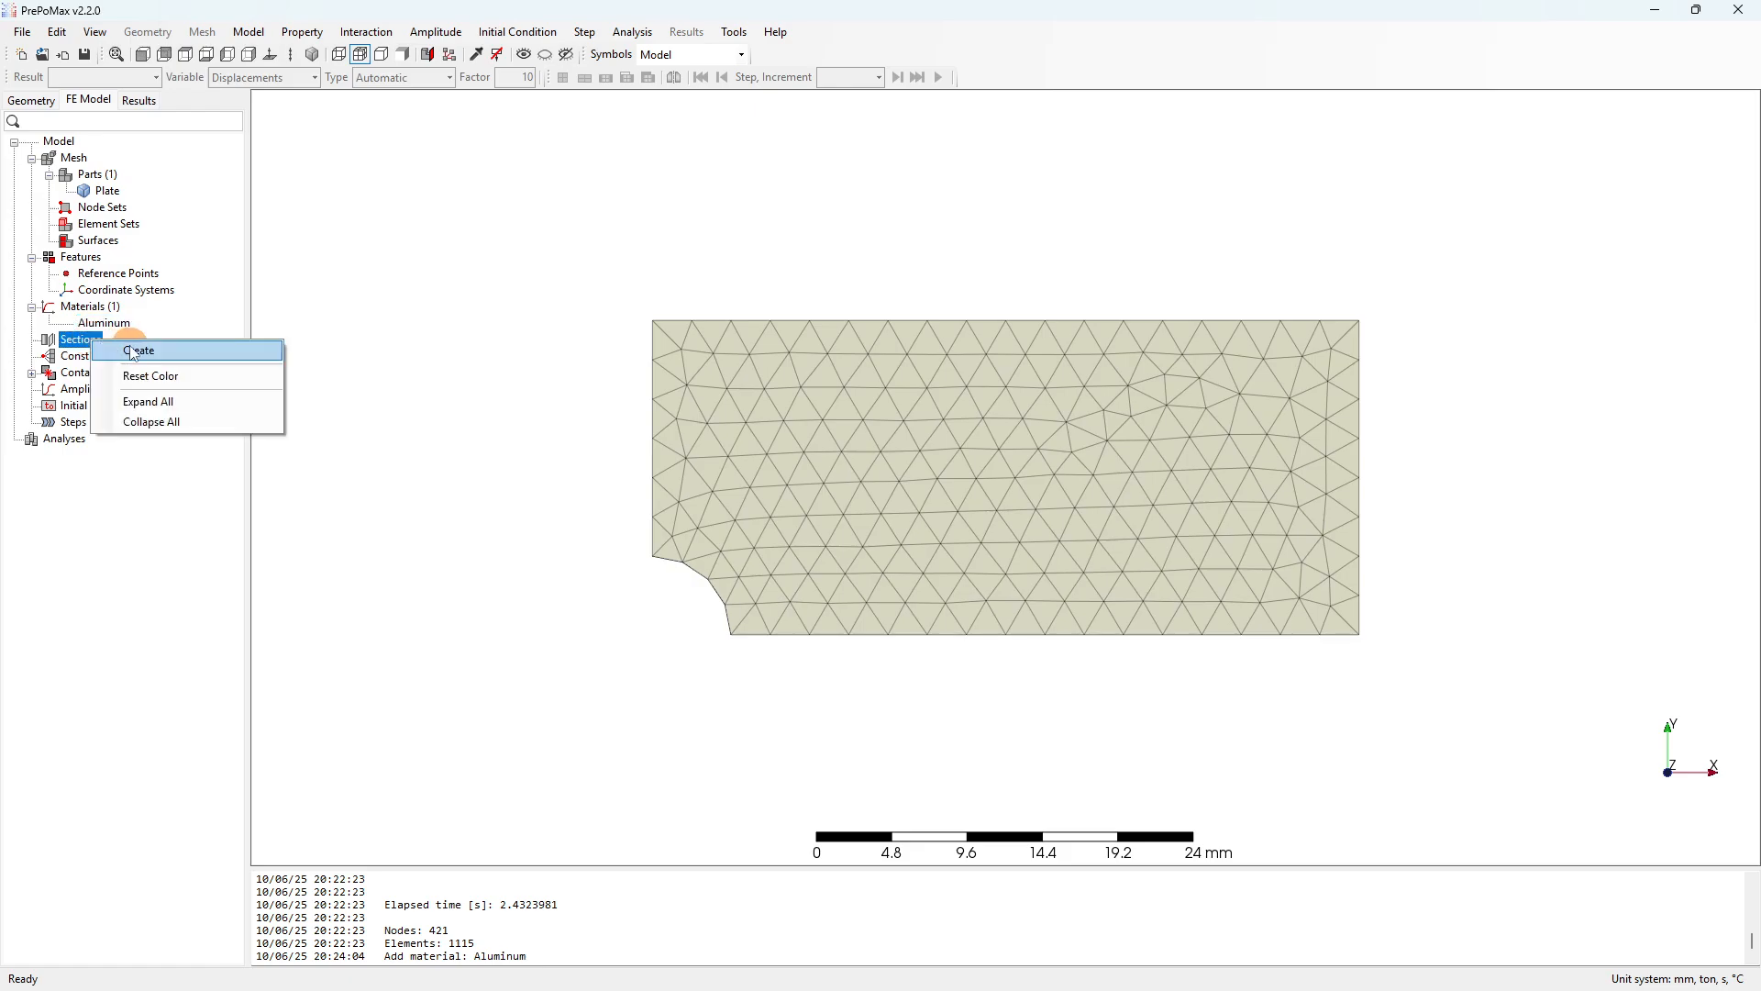
click(133, 351)
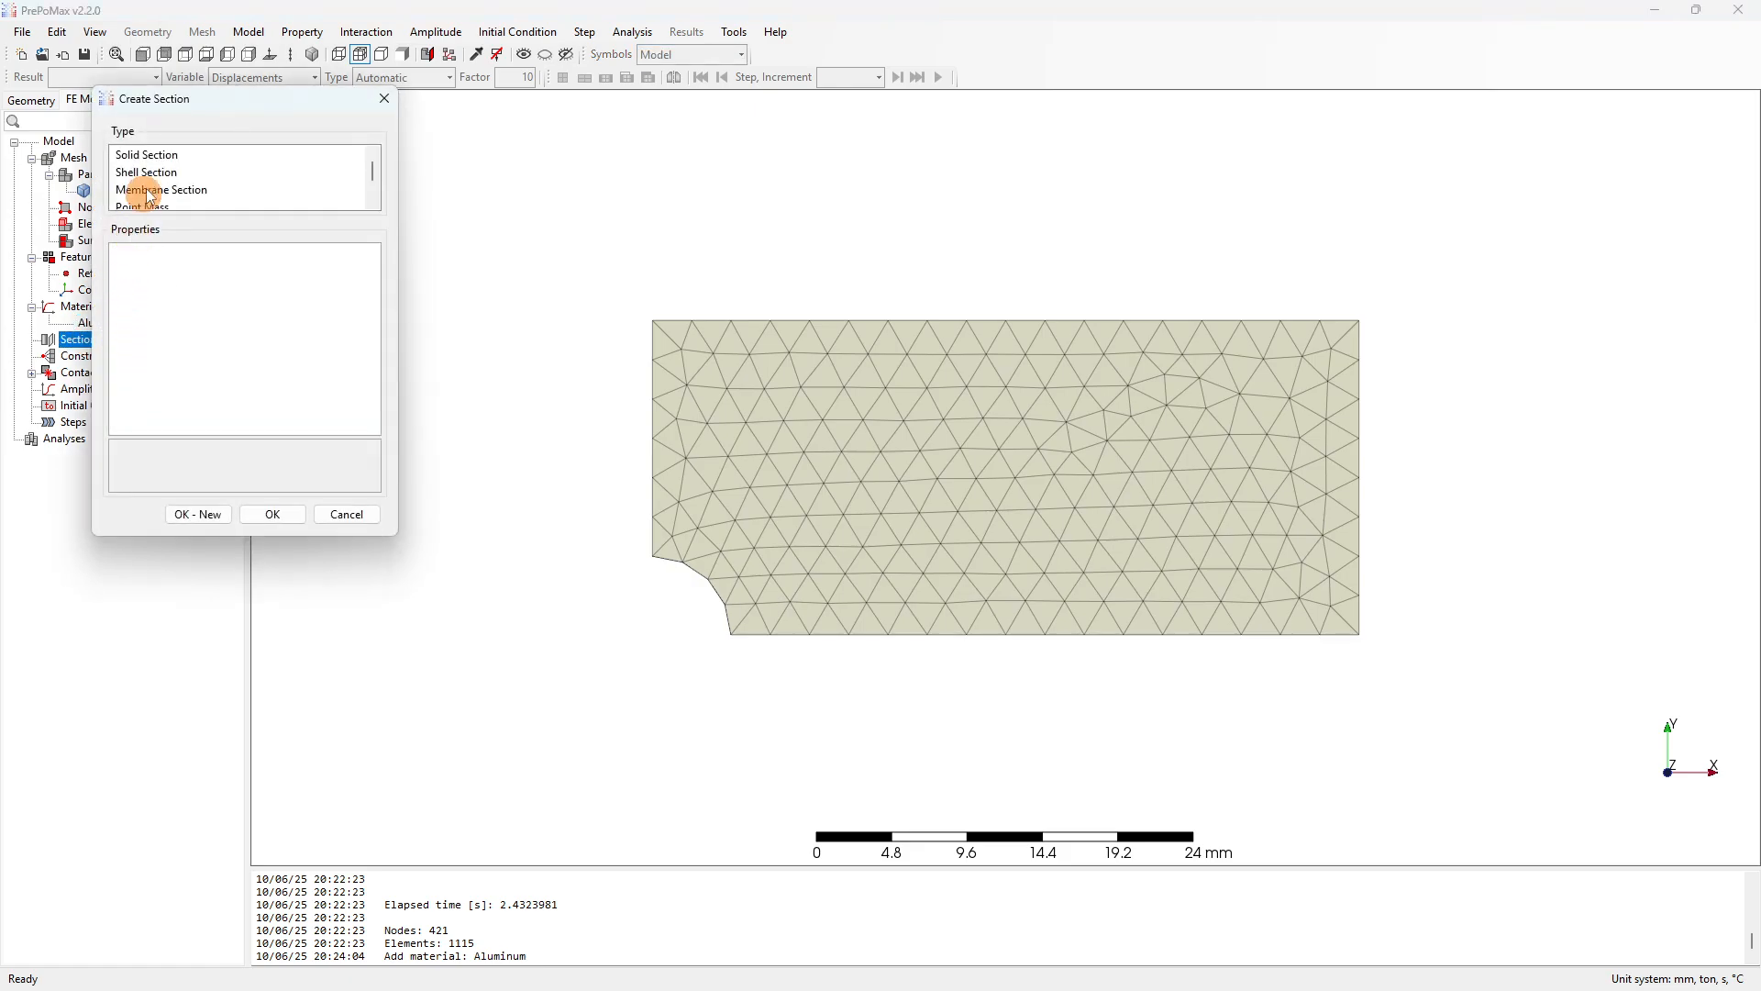
click(152, 157)
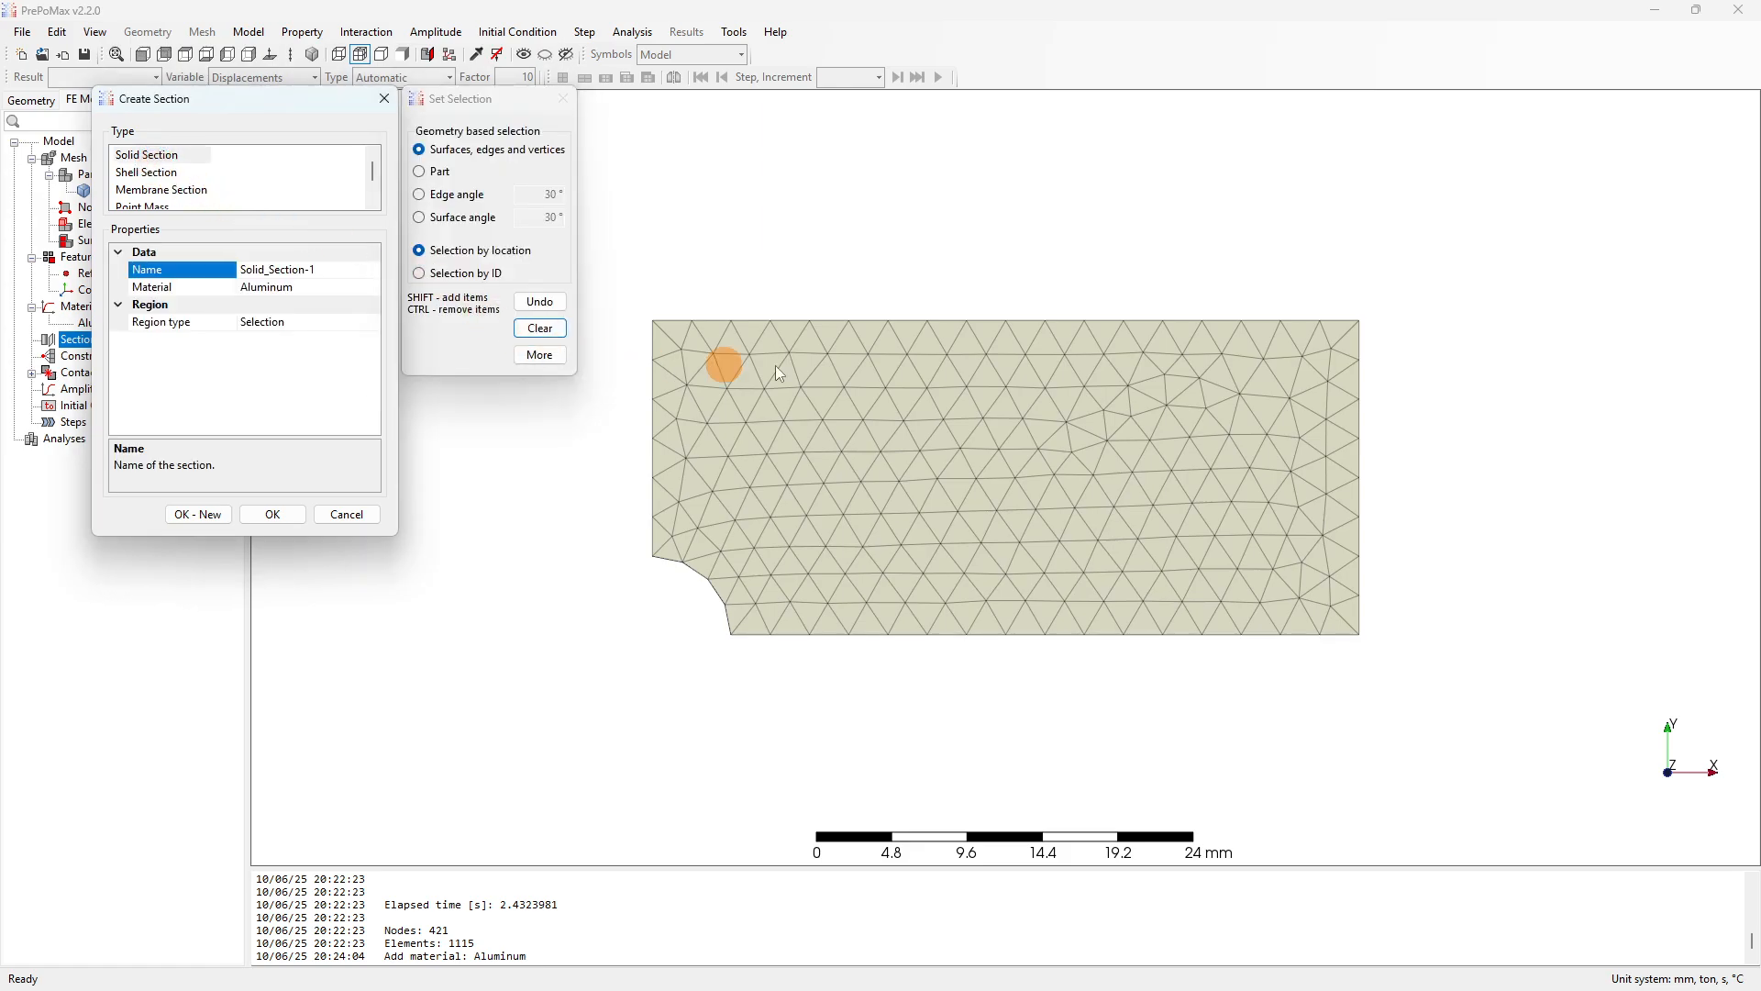
drag(1358, 470, 1403, 441)
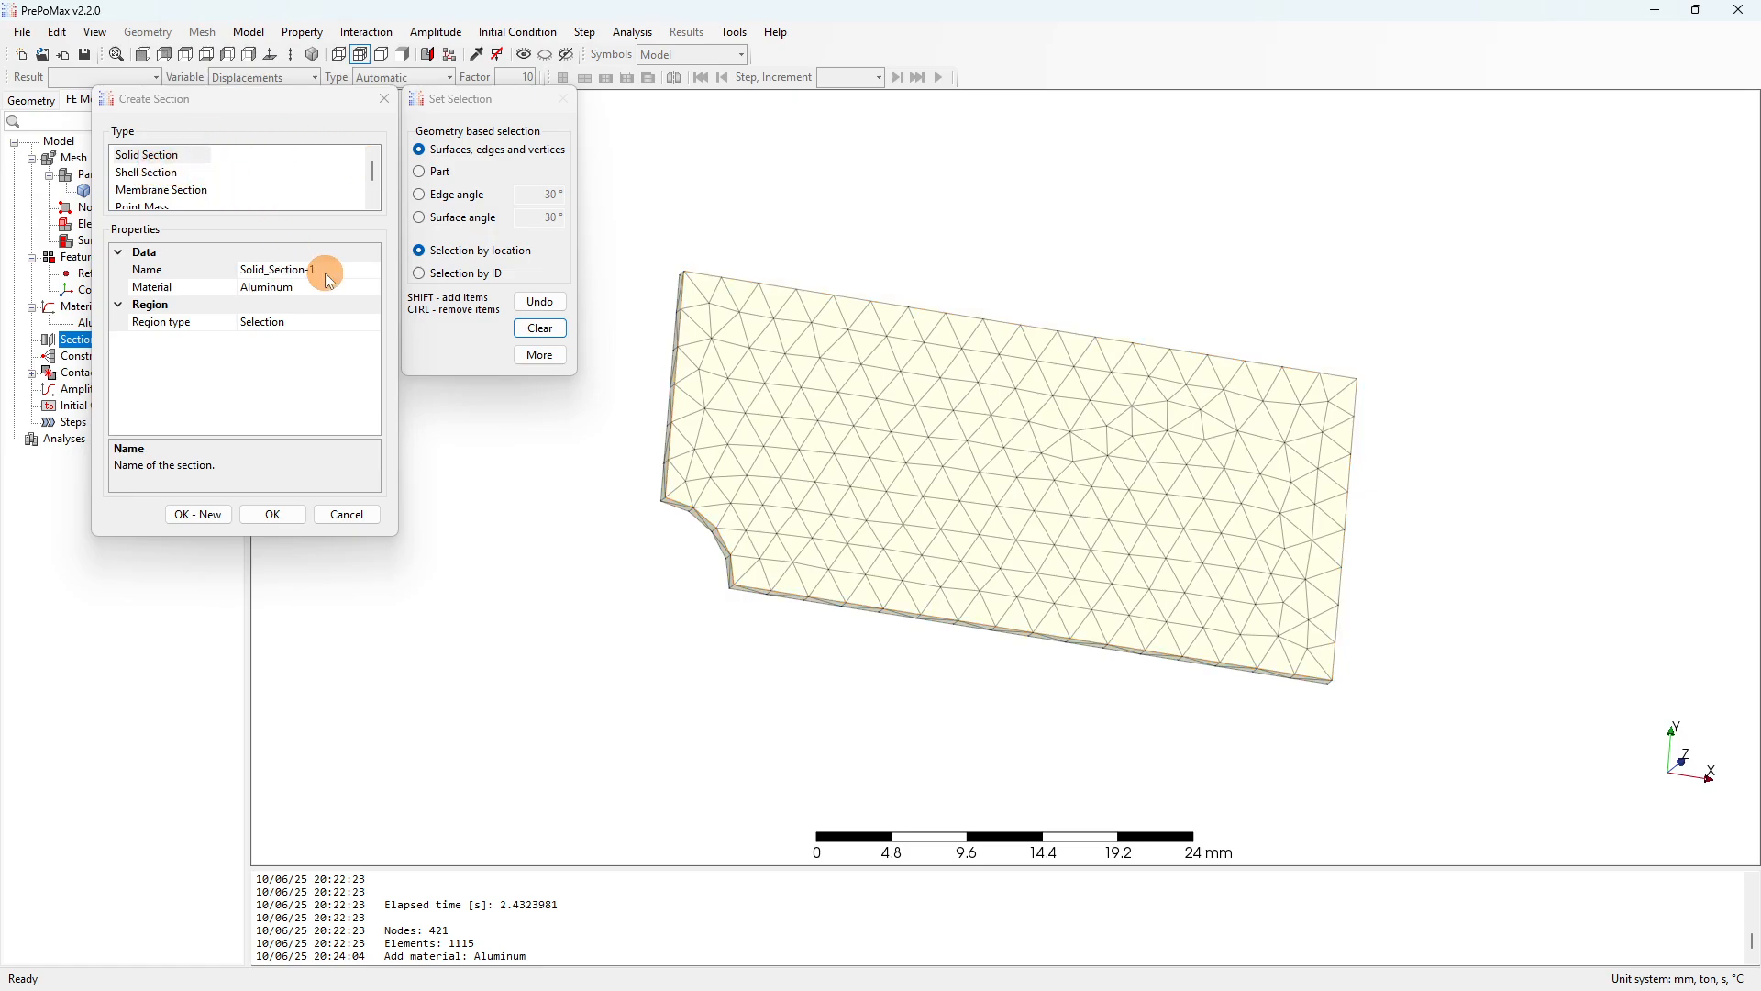
click(260, 288)
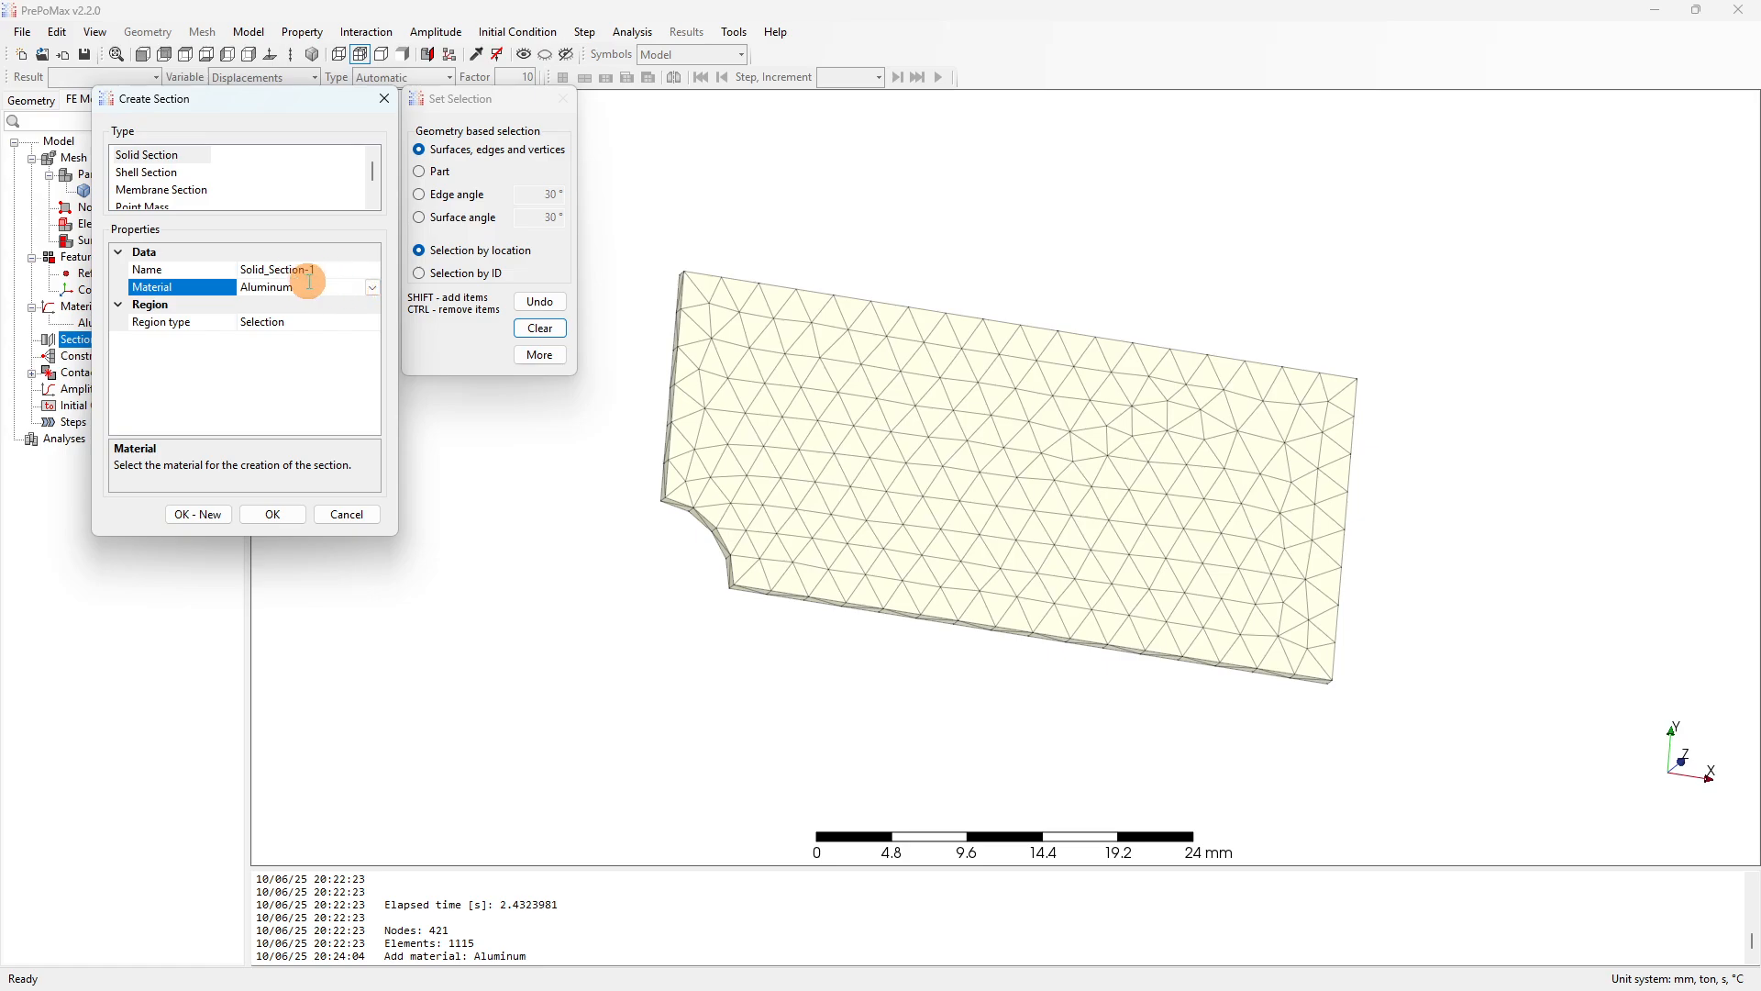
click(293, 320)
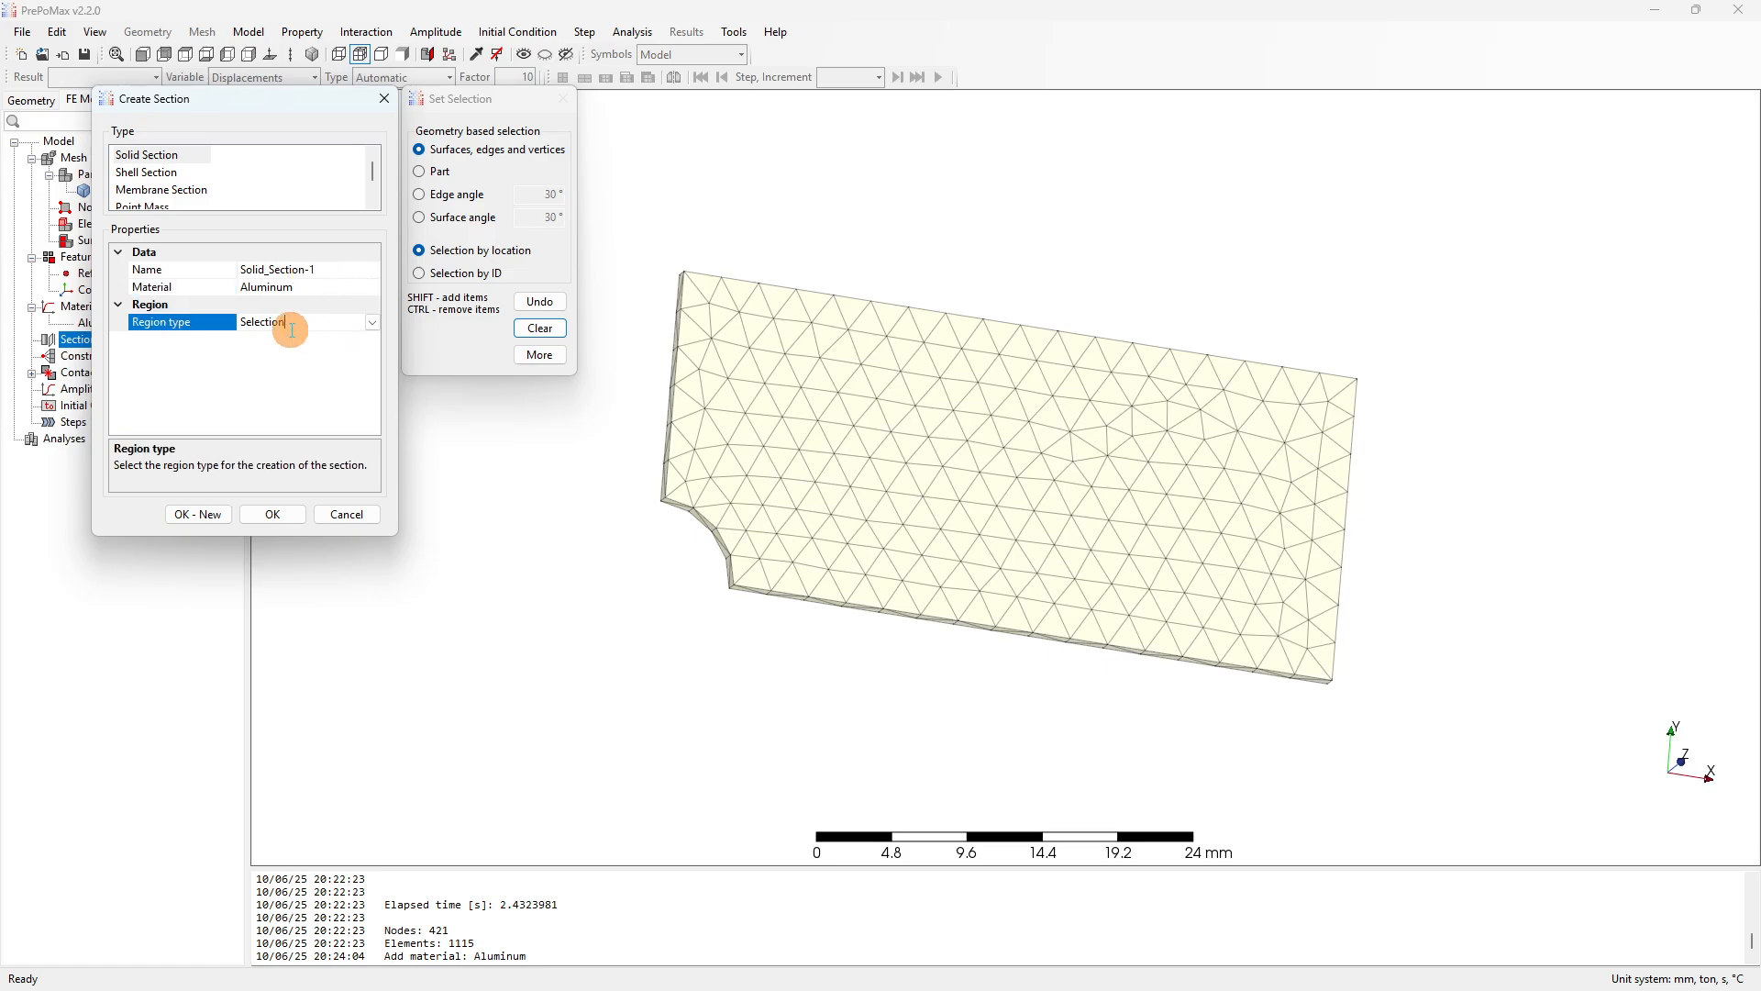
click(932, 392)
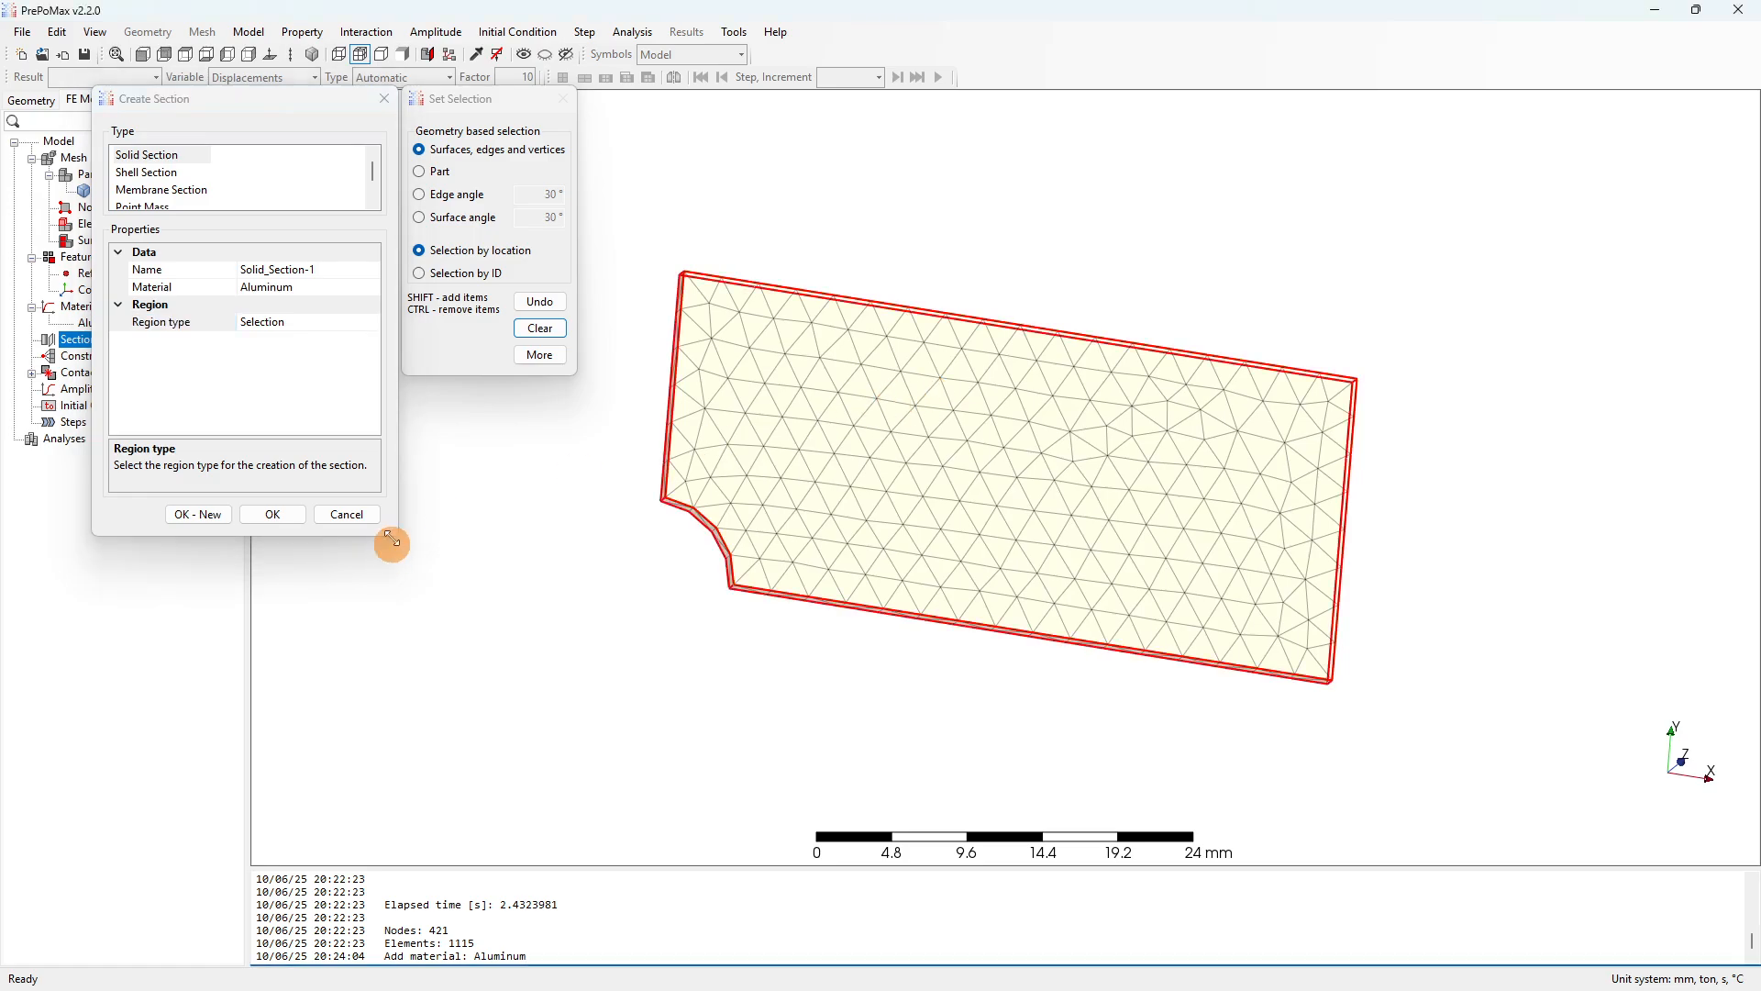
click(271, 516)
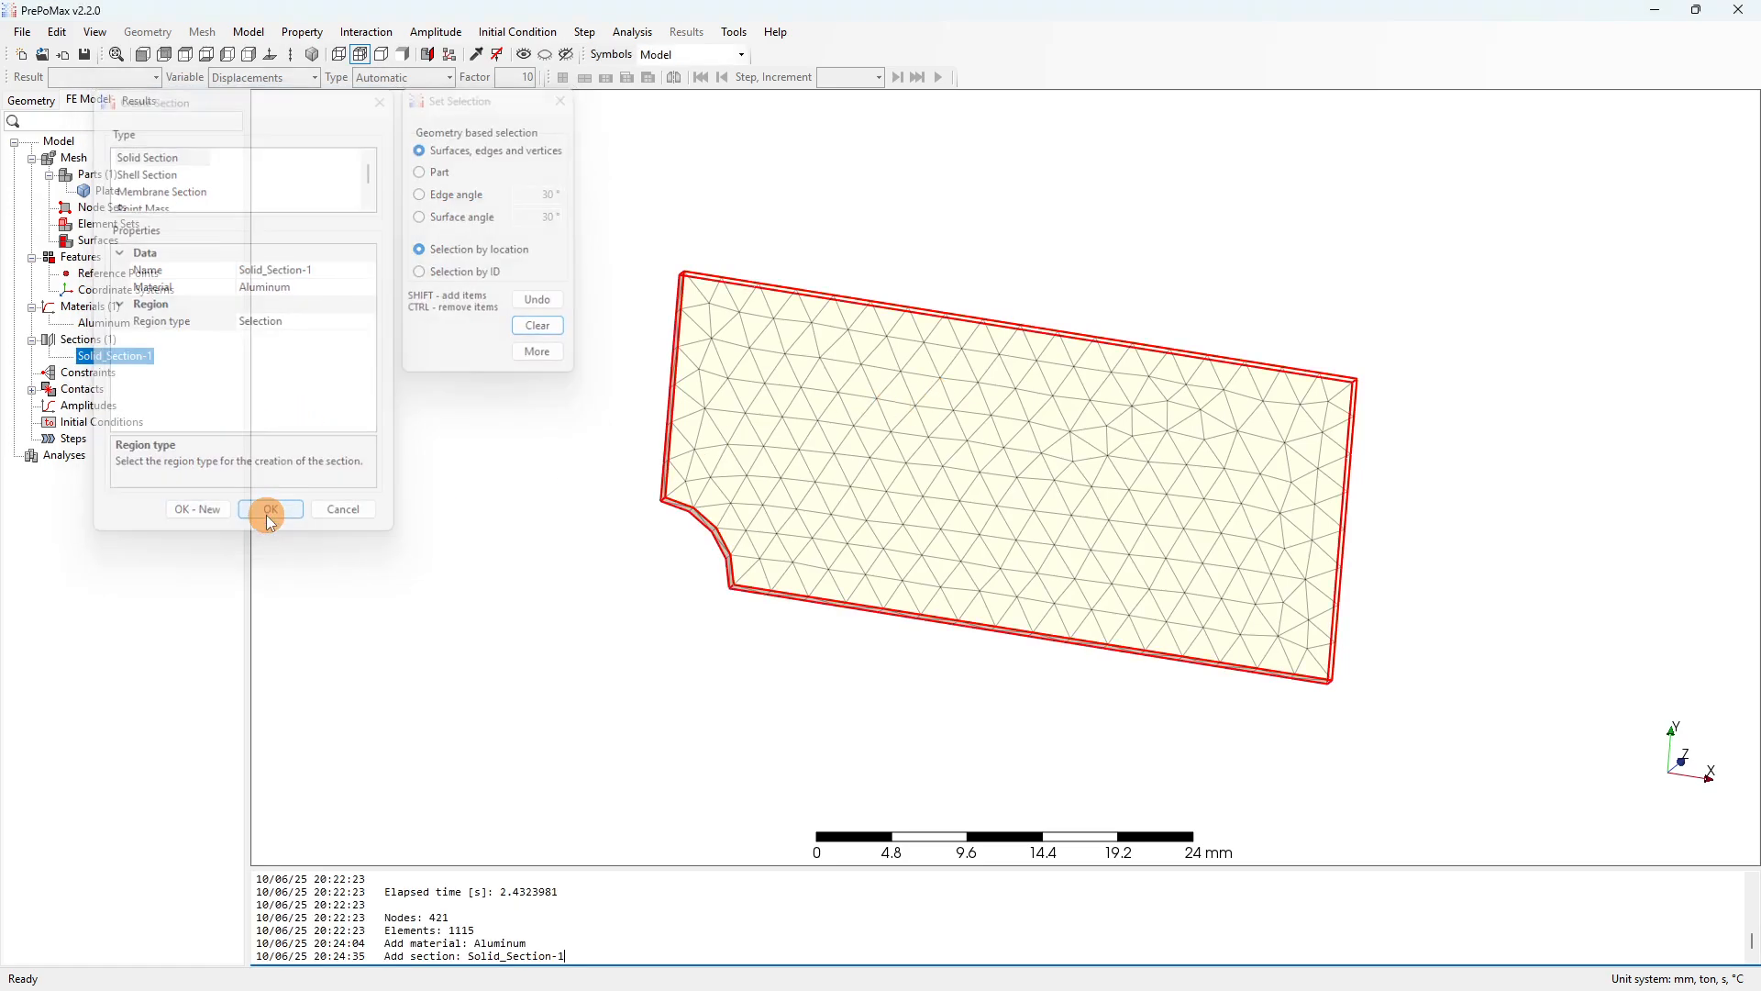
scroll(800, 317, down, 3)
drag(800, 317, 637, 440)
click(499, 437)
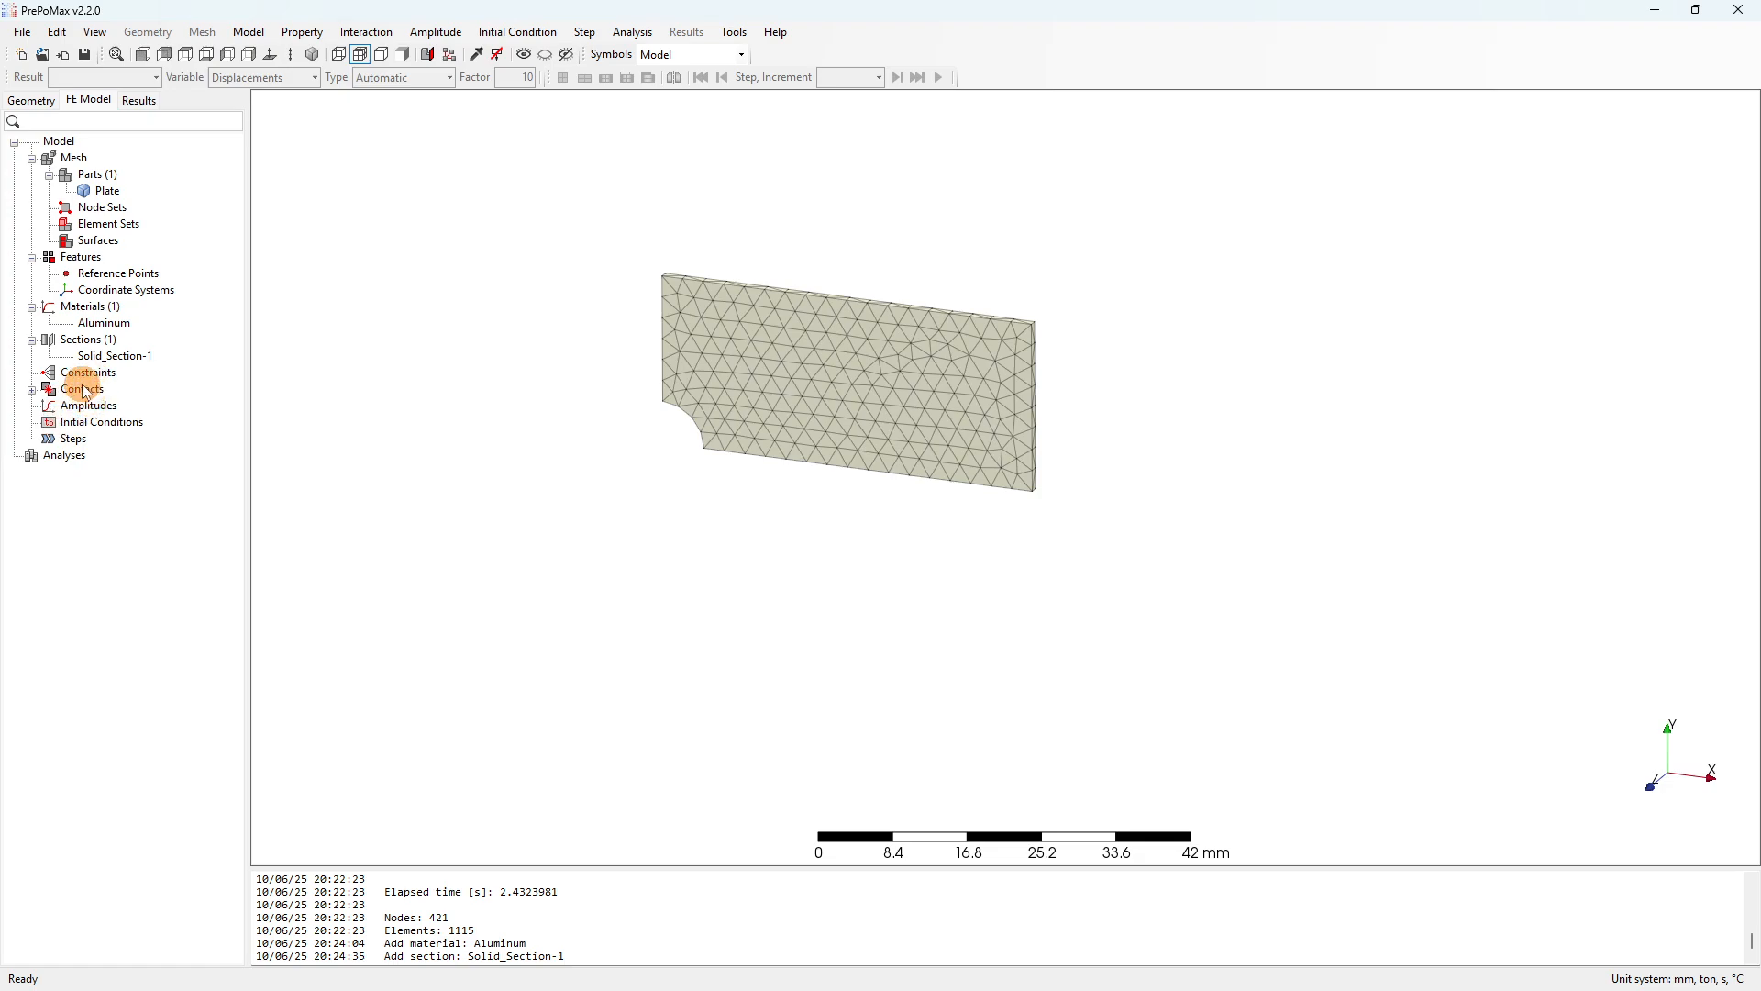
Create static Step-1 with the Pardiso solver and Nlgeom left Off.
right_click(72, 440)
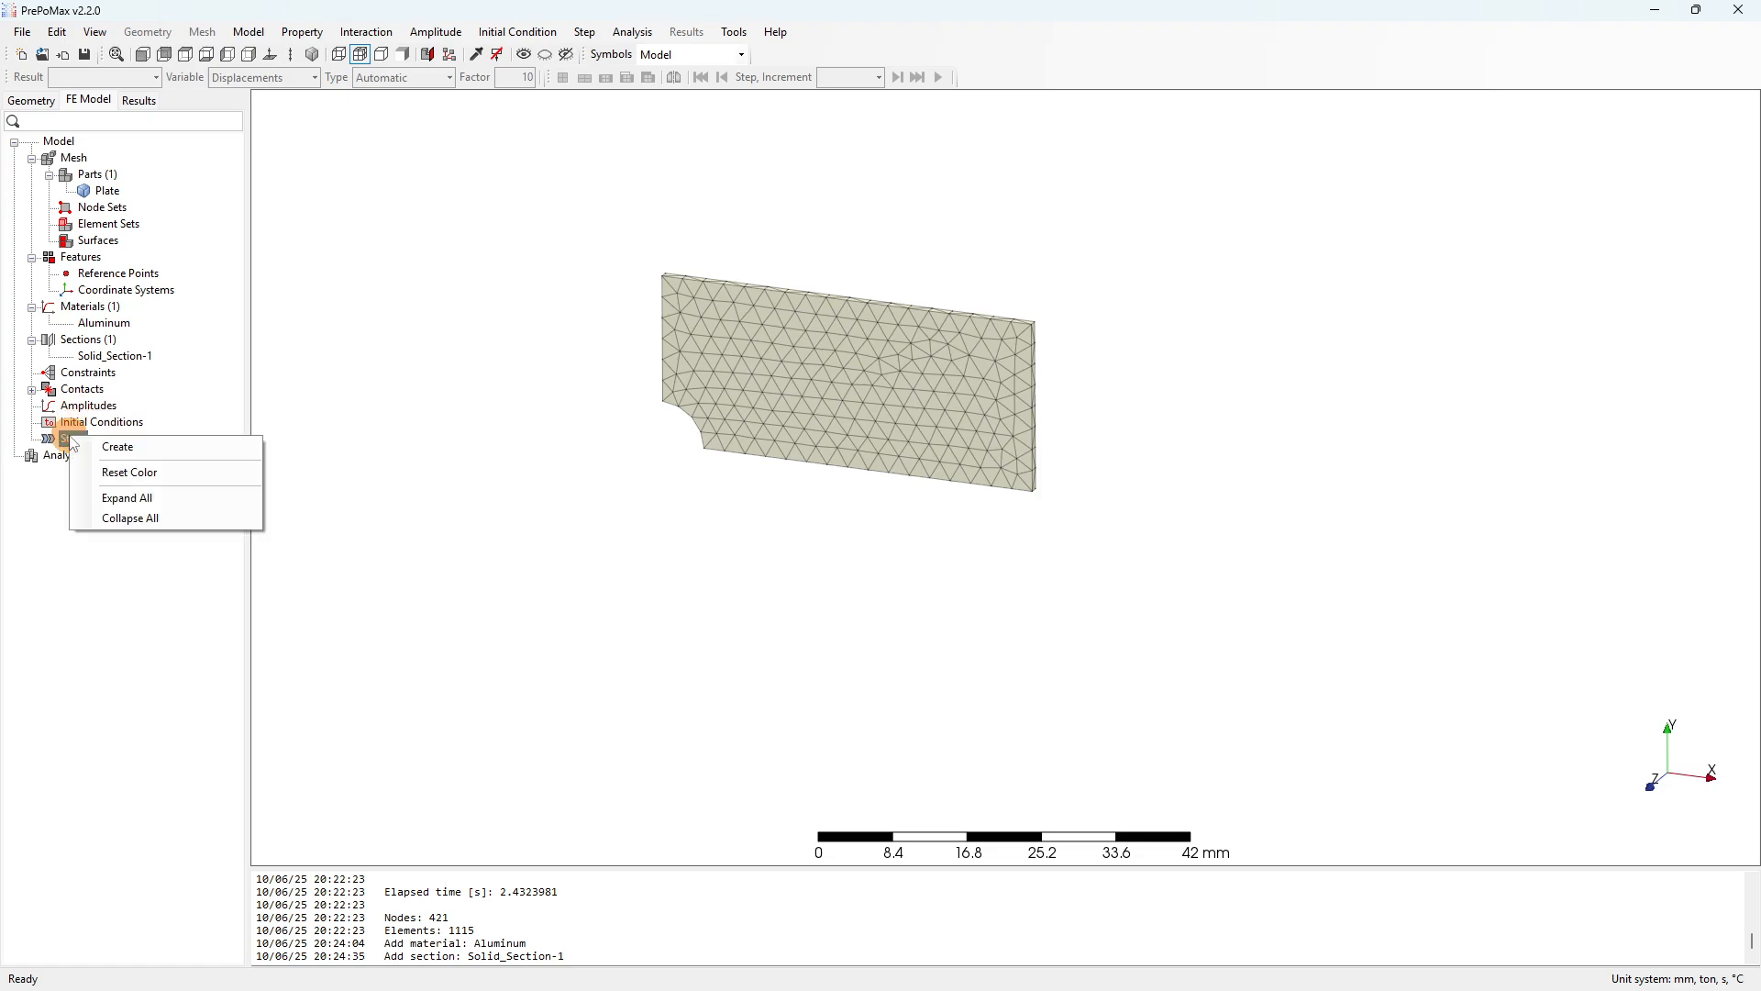
click(154, 449)
drag(264, 97, 387, 210)
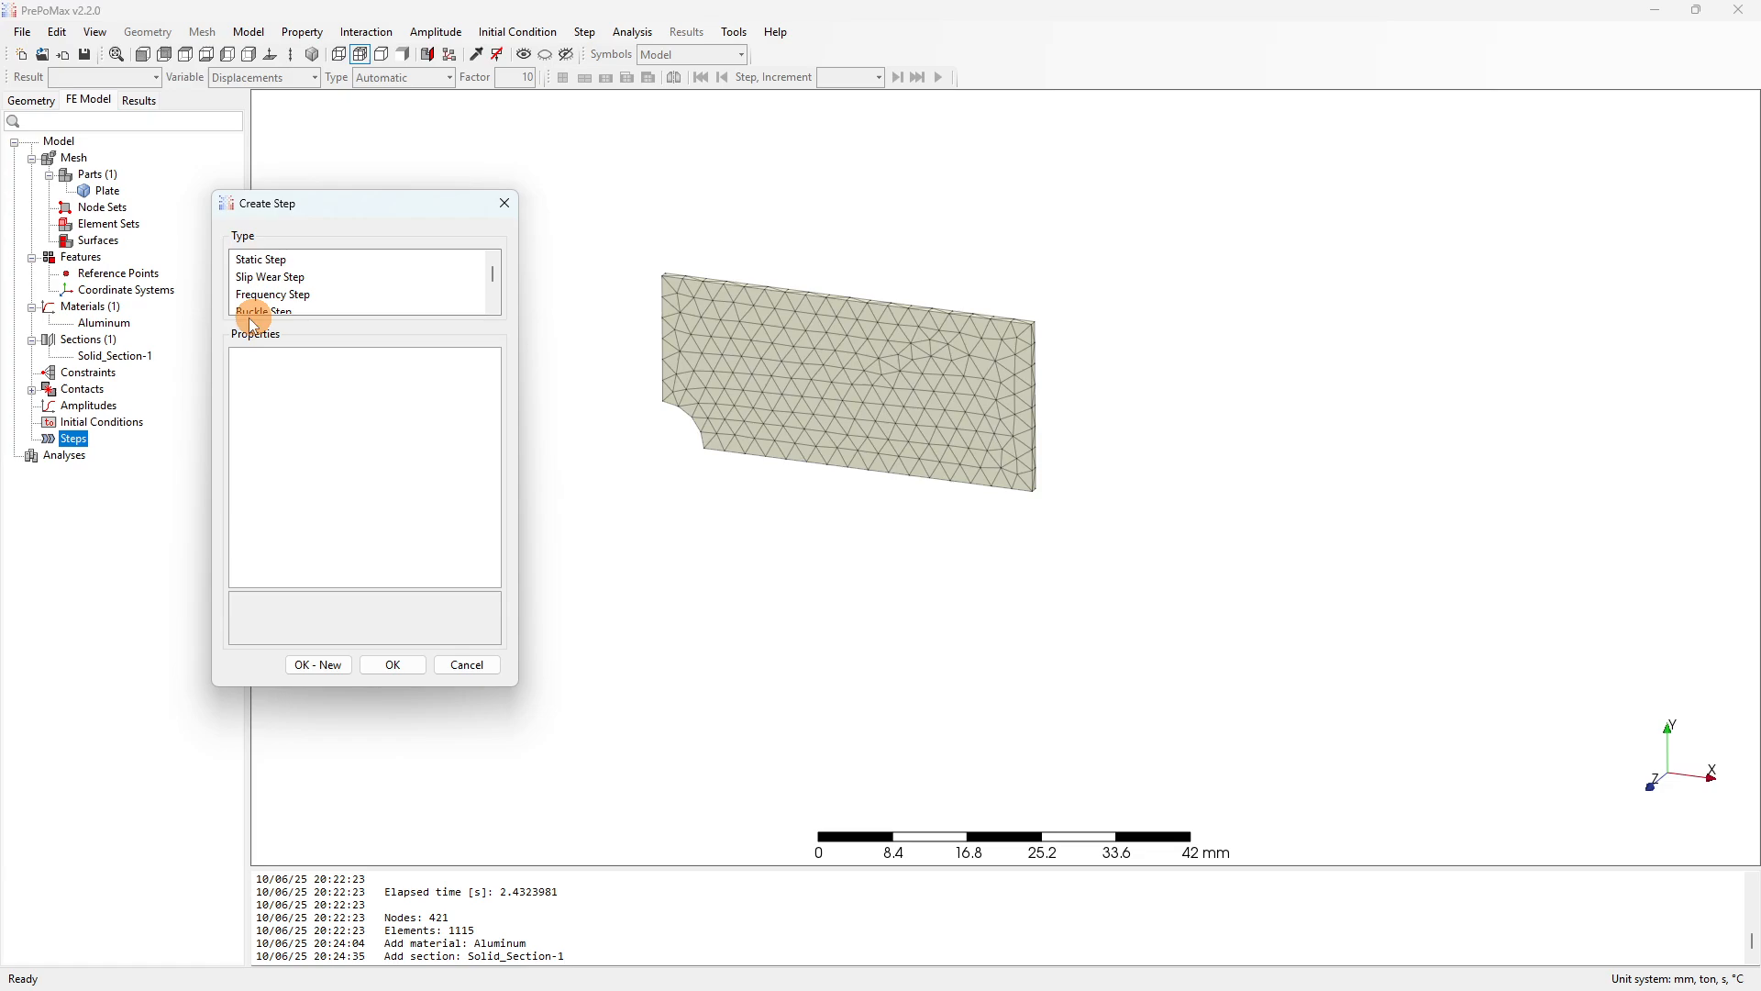
click(274, 262)
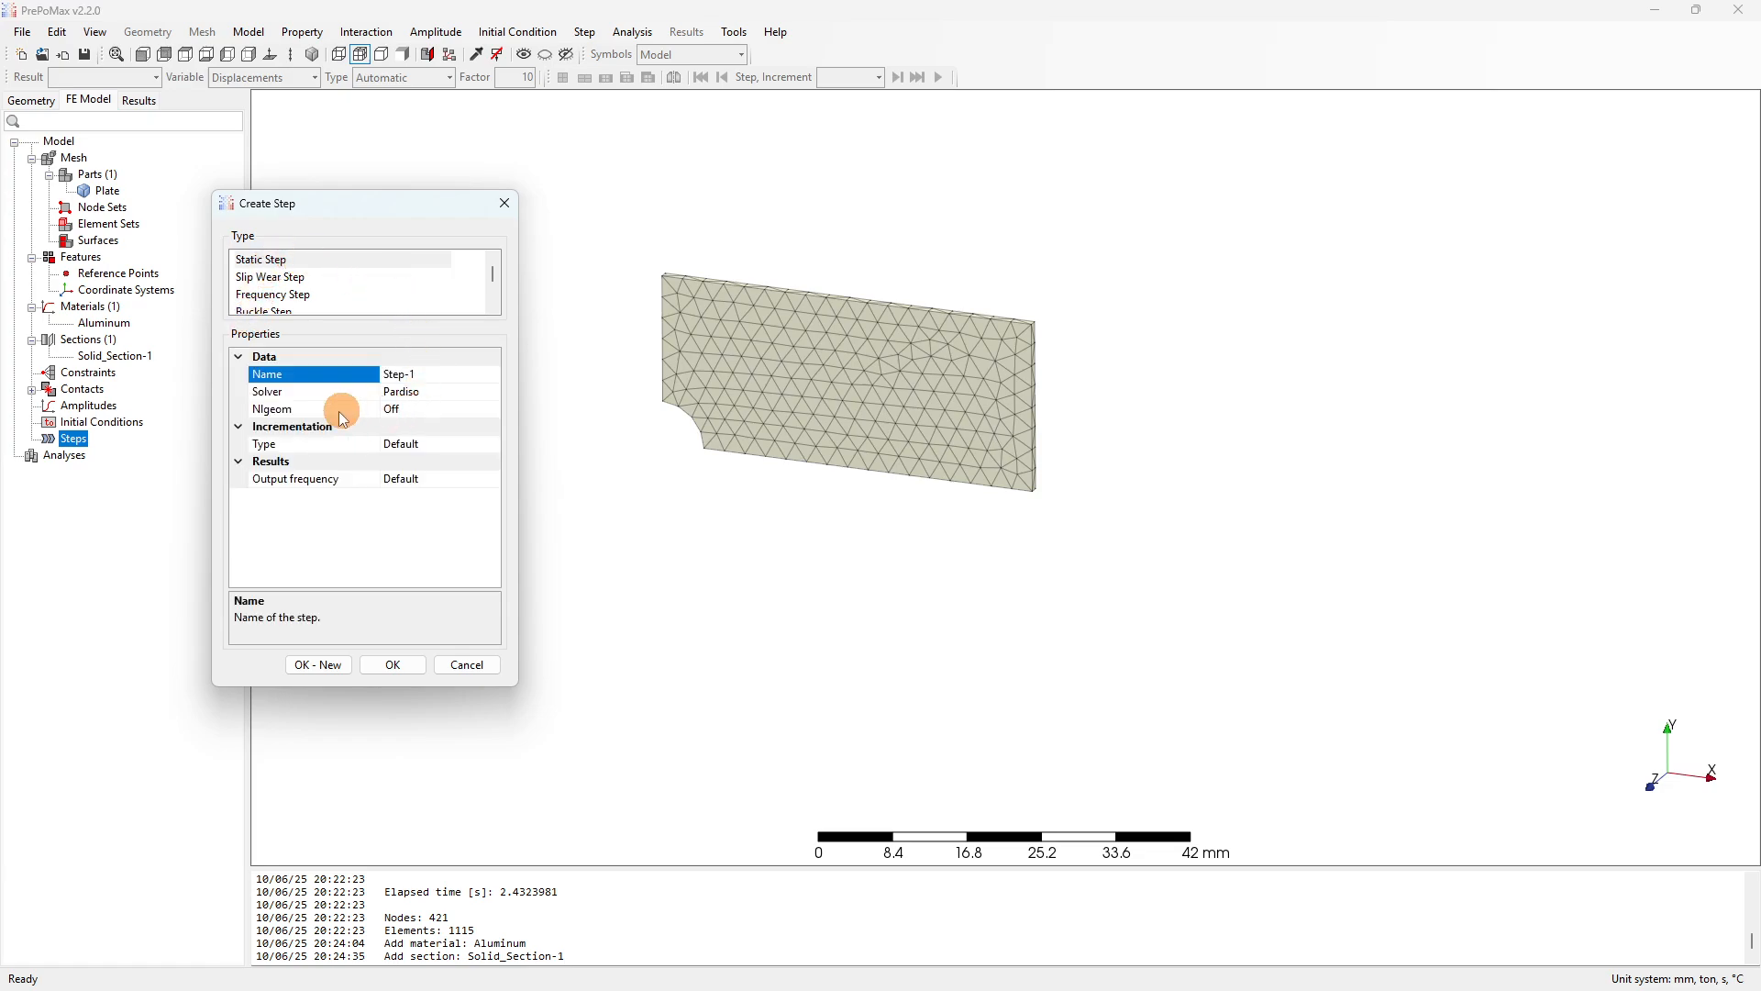
click(409, 410)
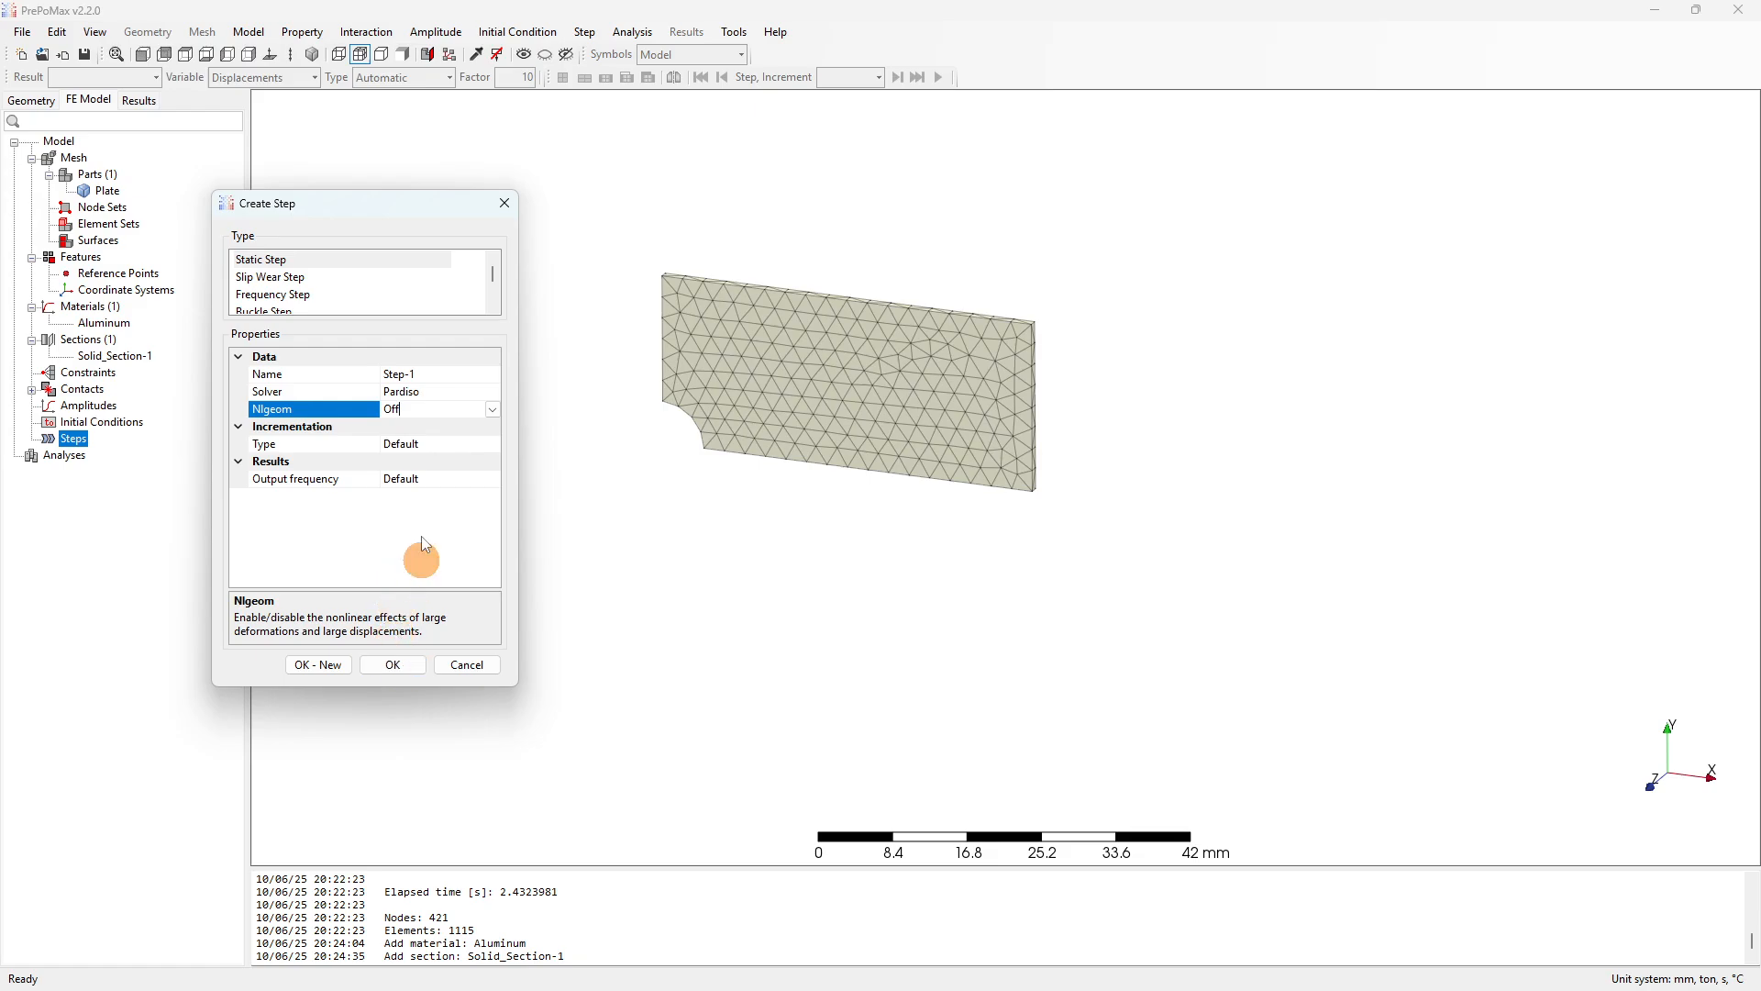
click(392, 666)
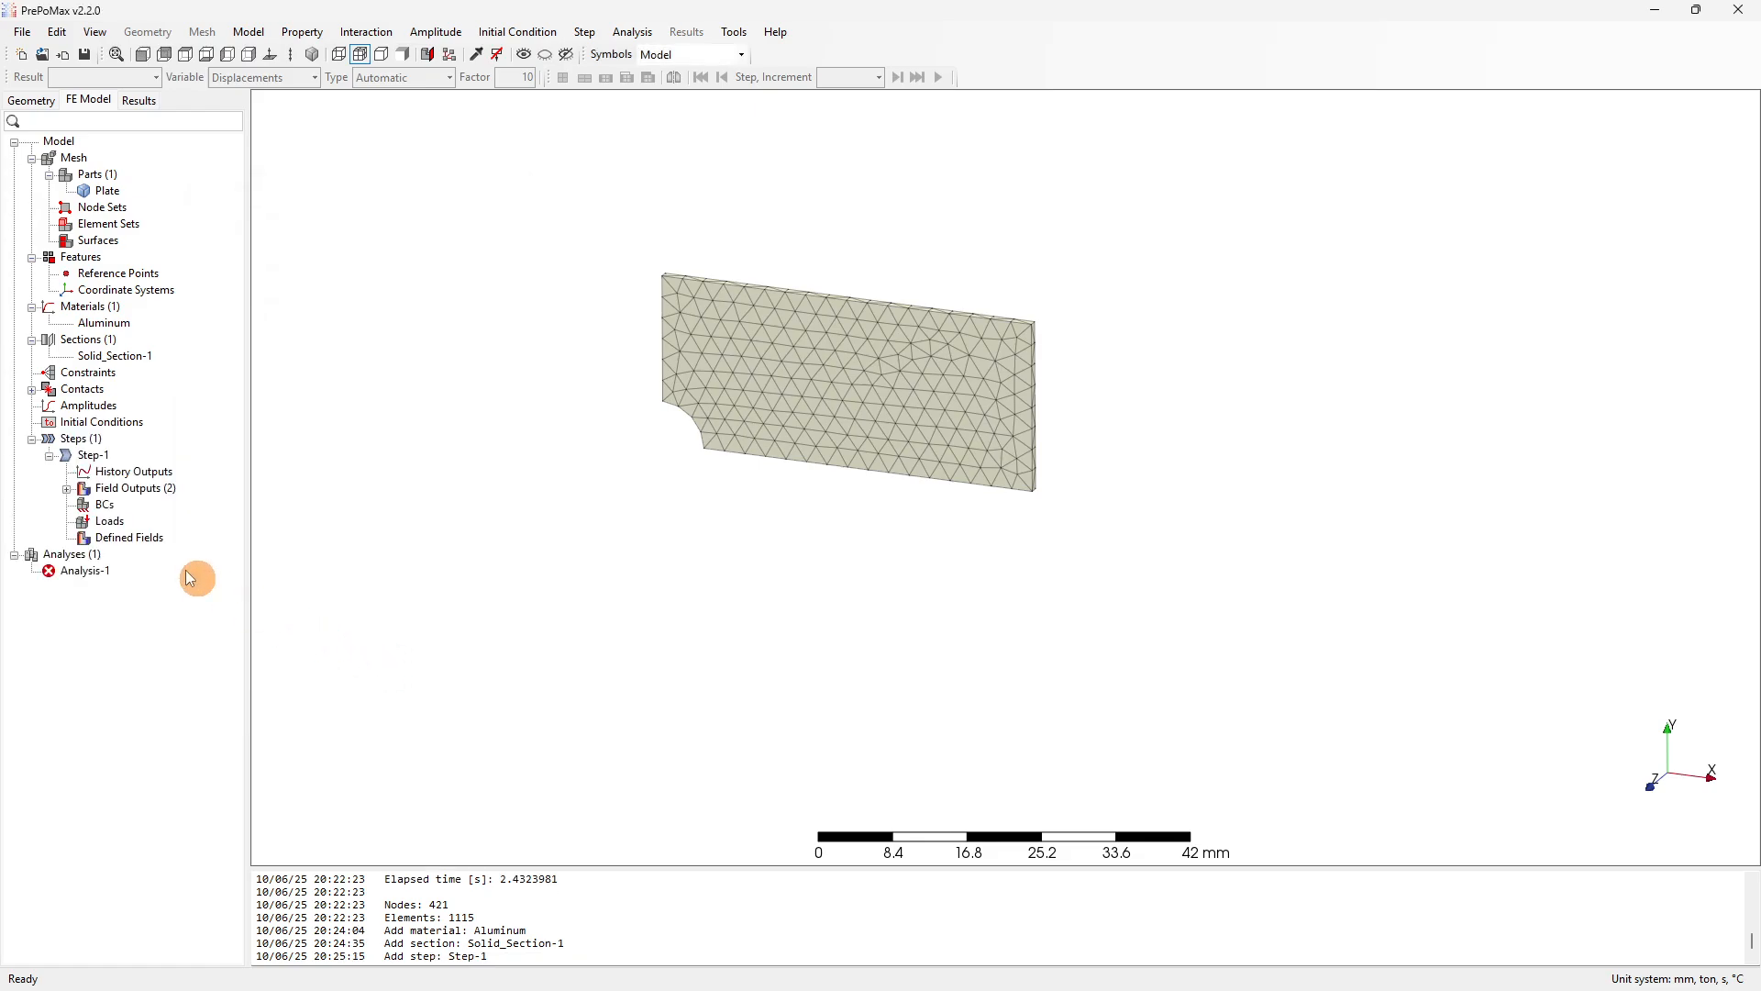
Rename Step-1 to Linear_static.
right_click(91, 456)
click(126, 469)
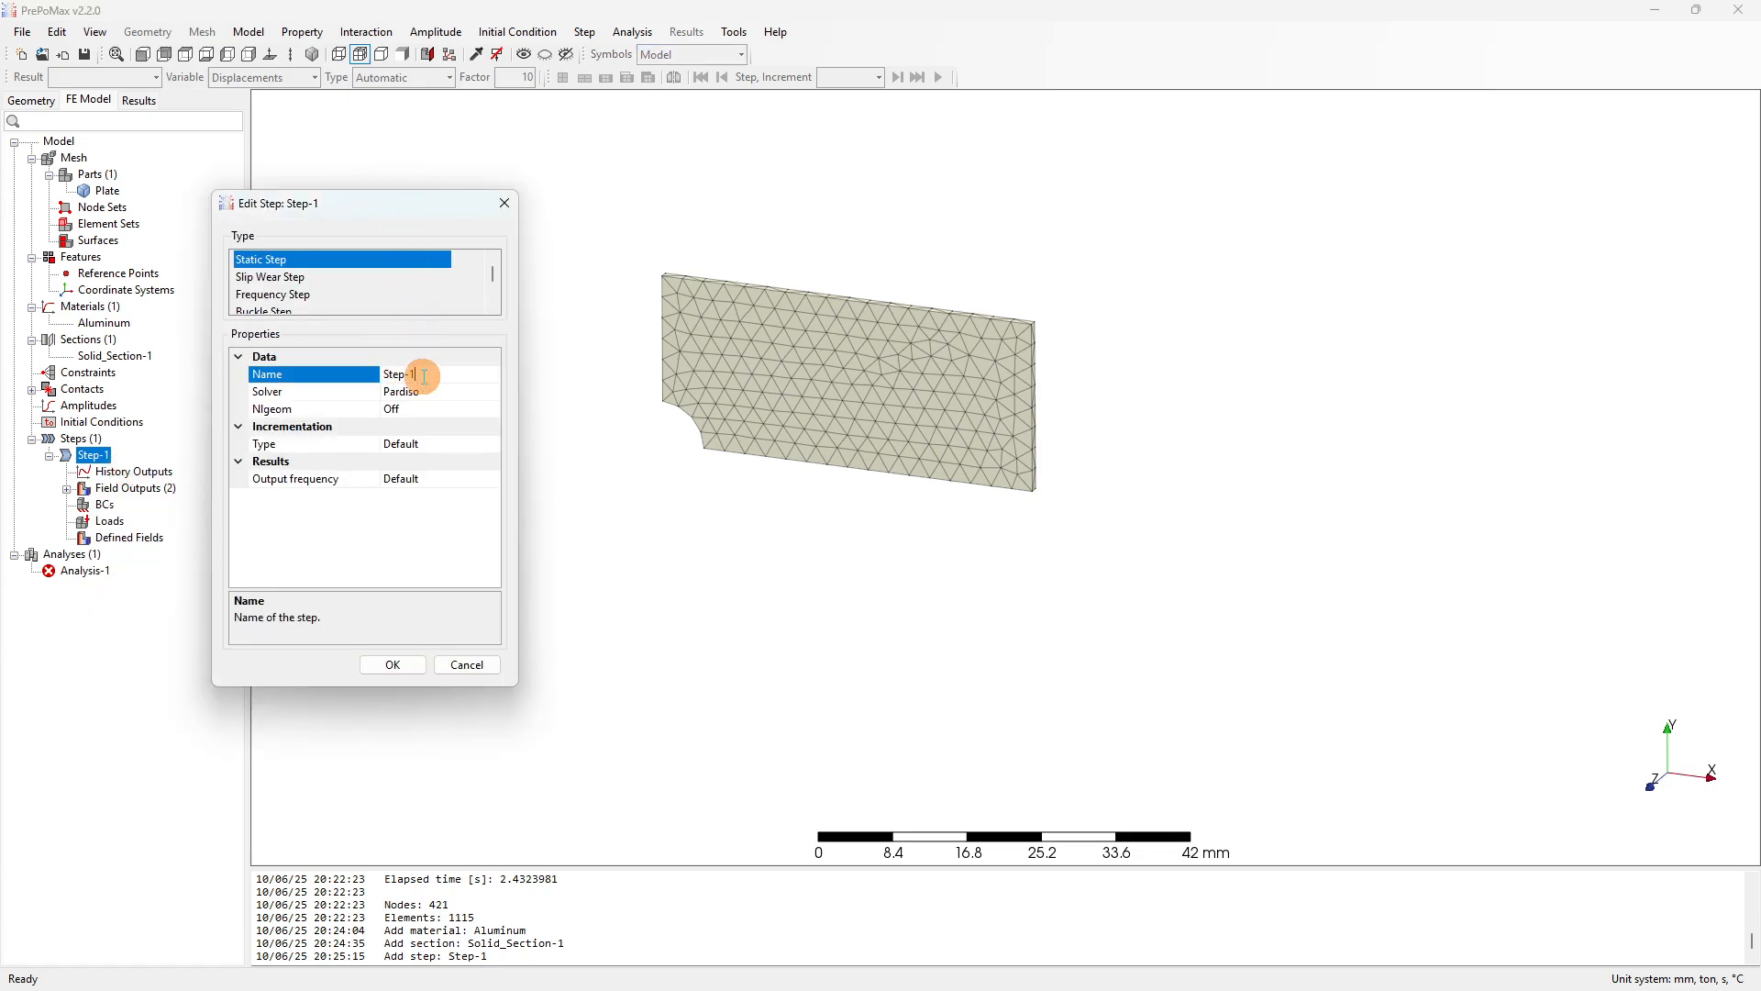
click(377, 374)
text(Linear_static)
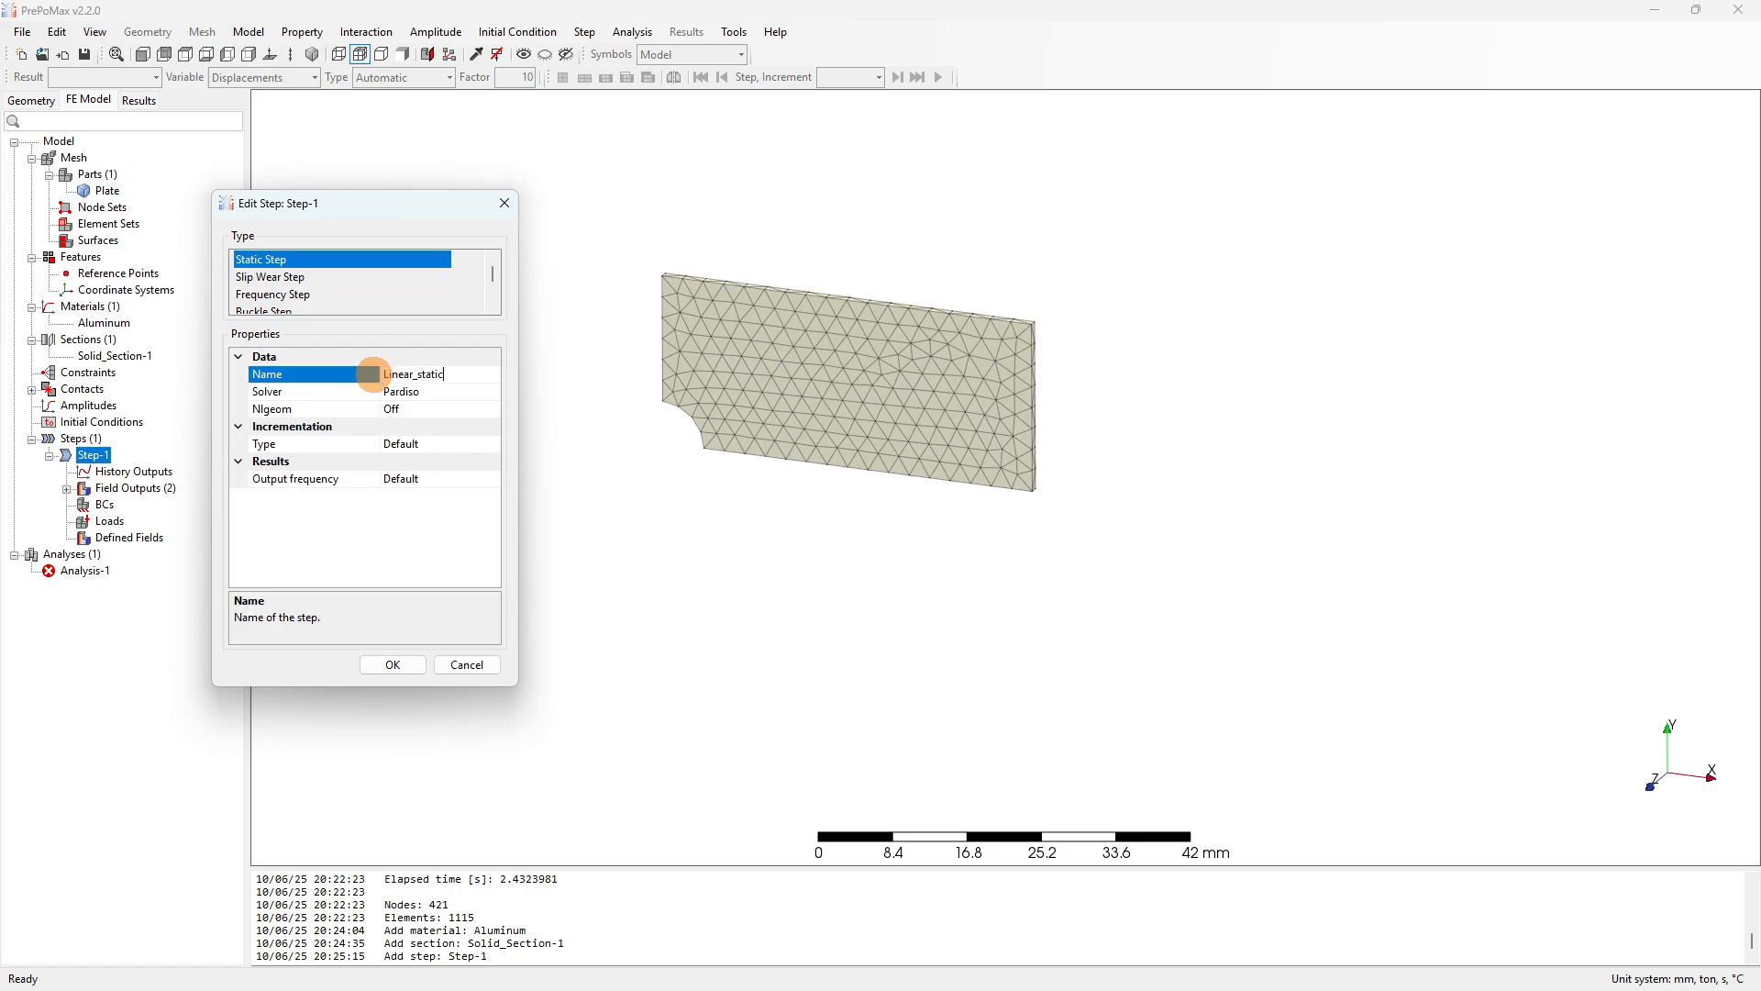
click(421, 664)
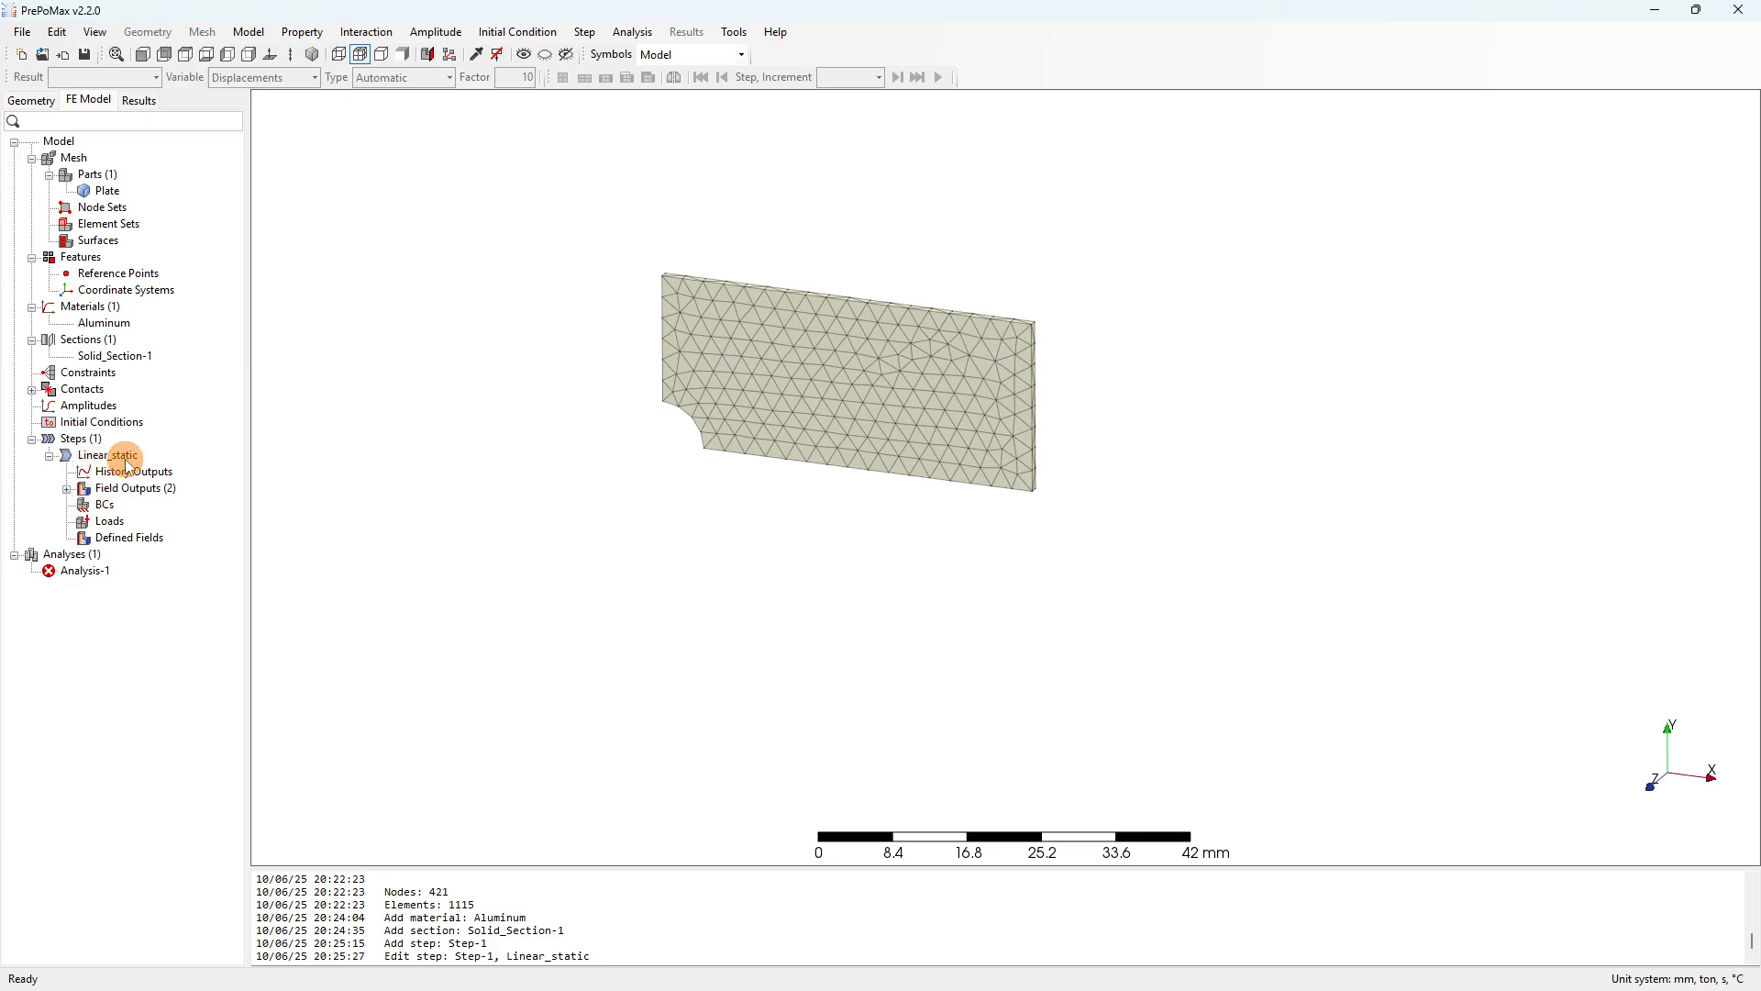
Expand Field Outputs to show NF-Output-1 and EF-Output-1, tilting the plate view.
click(67, 489)
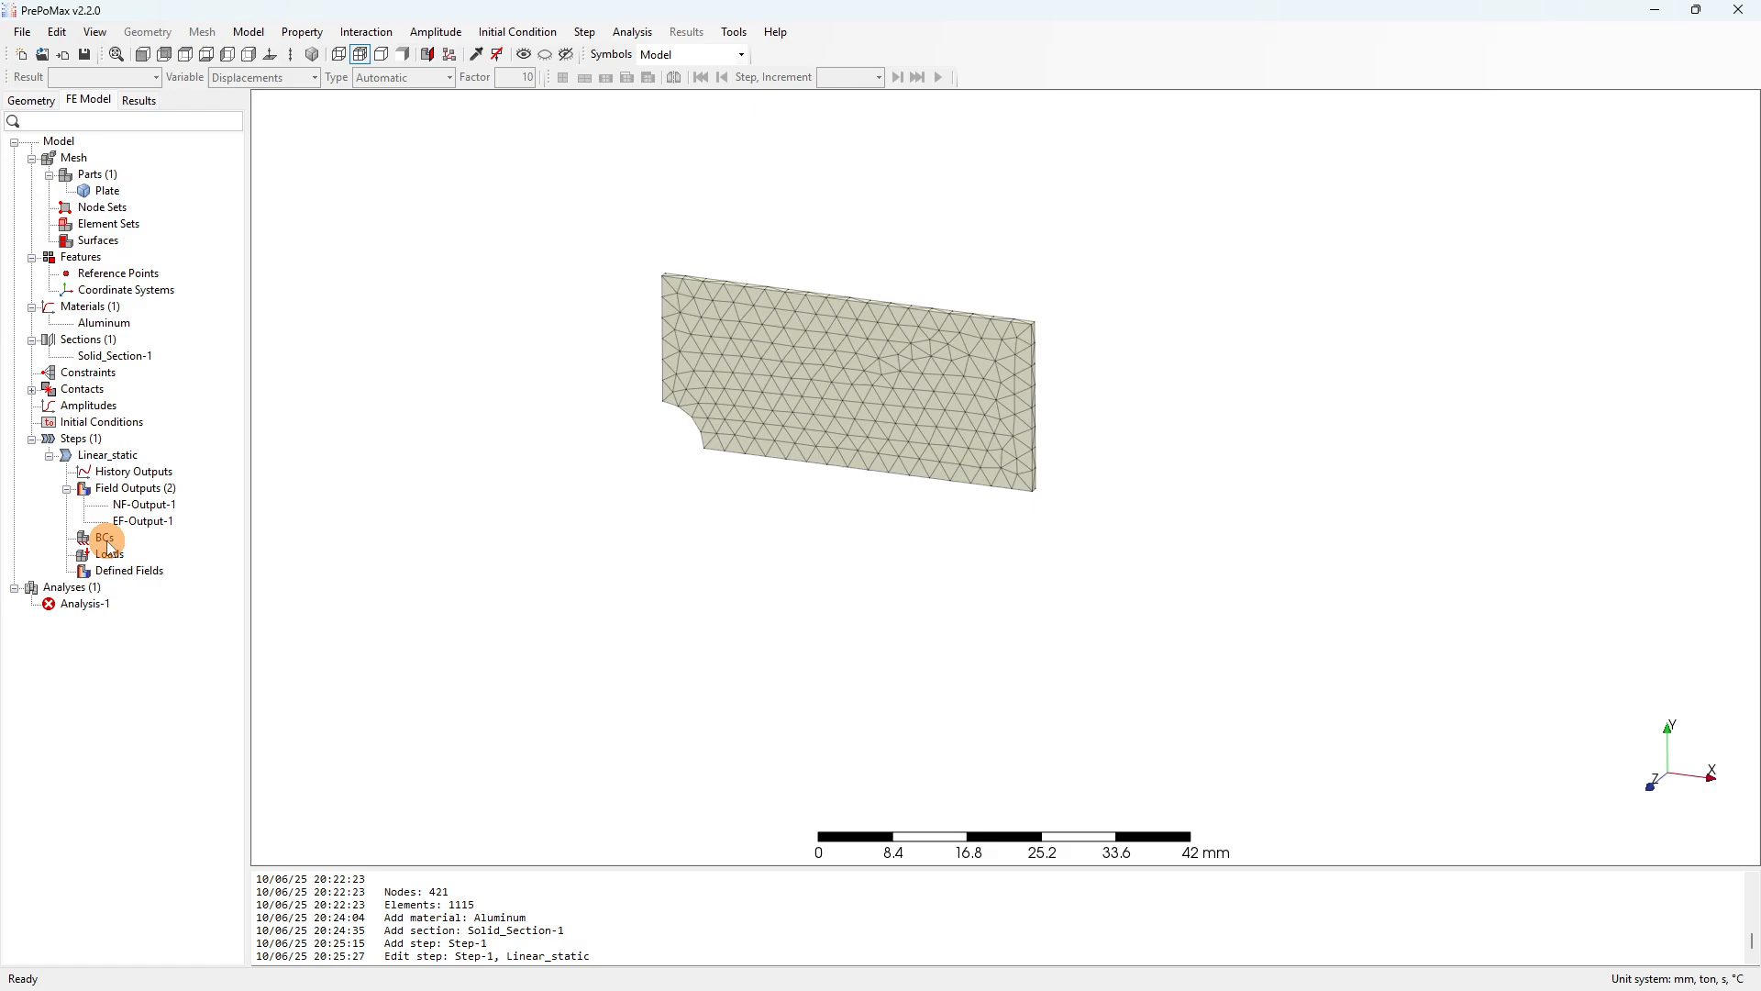
middle_drag(899, 482, 794, 403)
scroll(794, 404, up, 5)
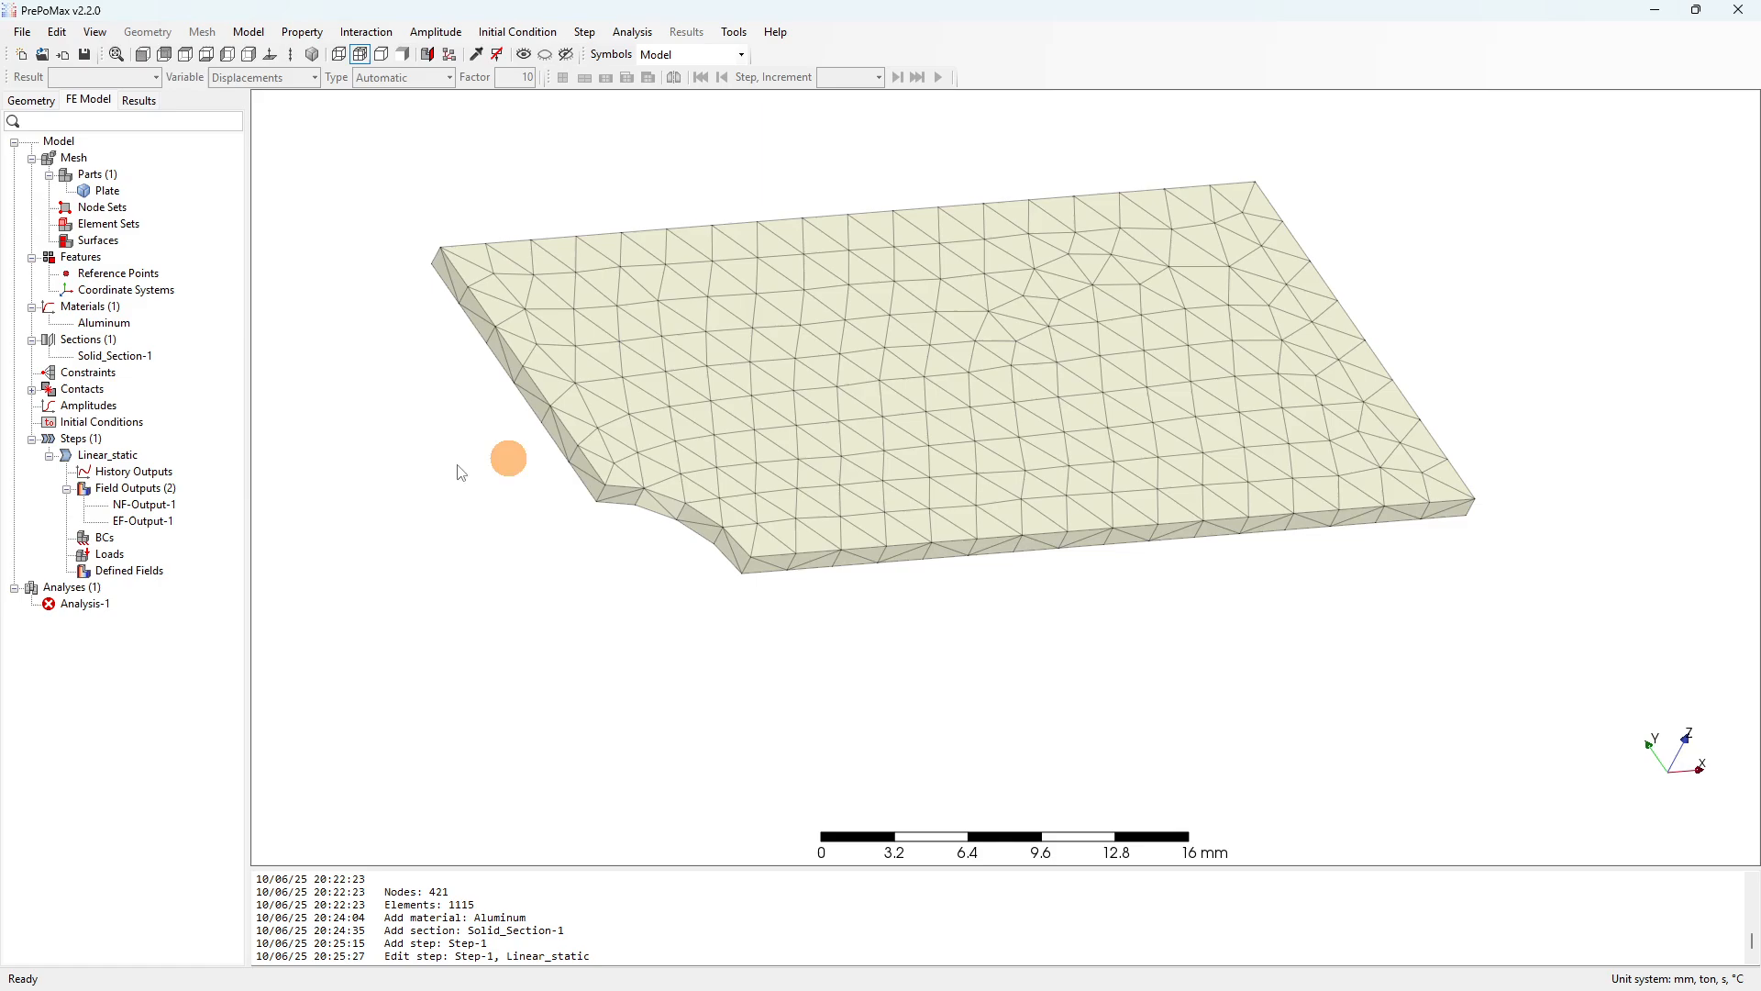
Start a Displacement/Rotation boundary condition on the plate's left side face.
right_click(103, 539)
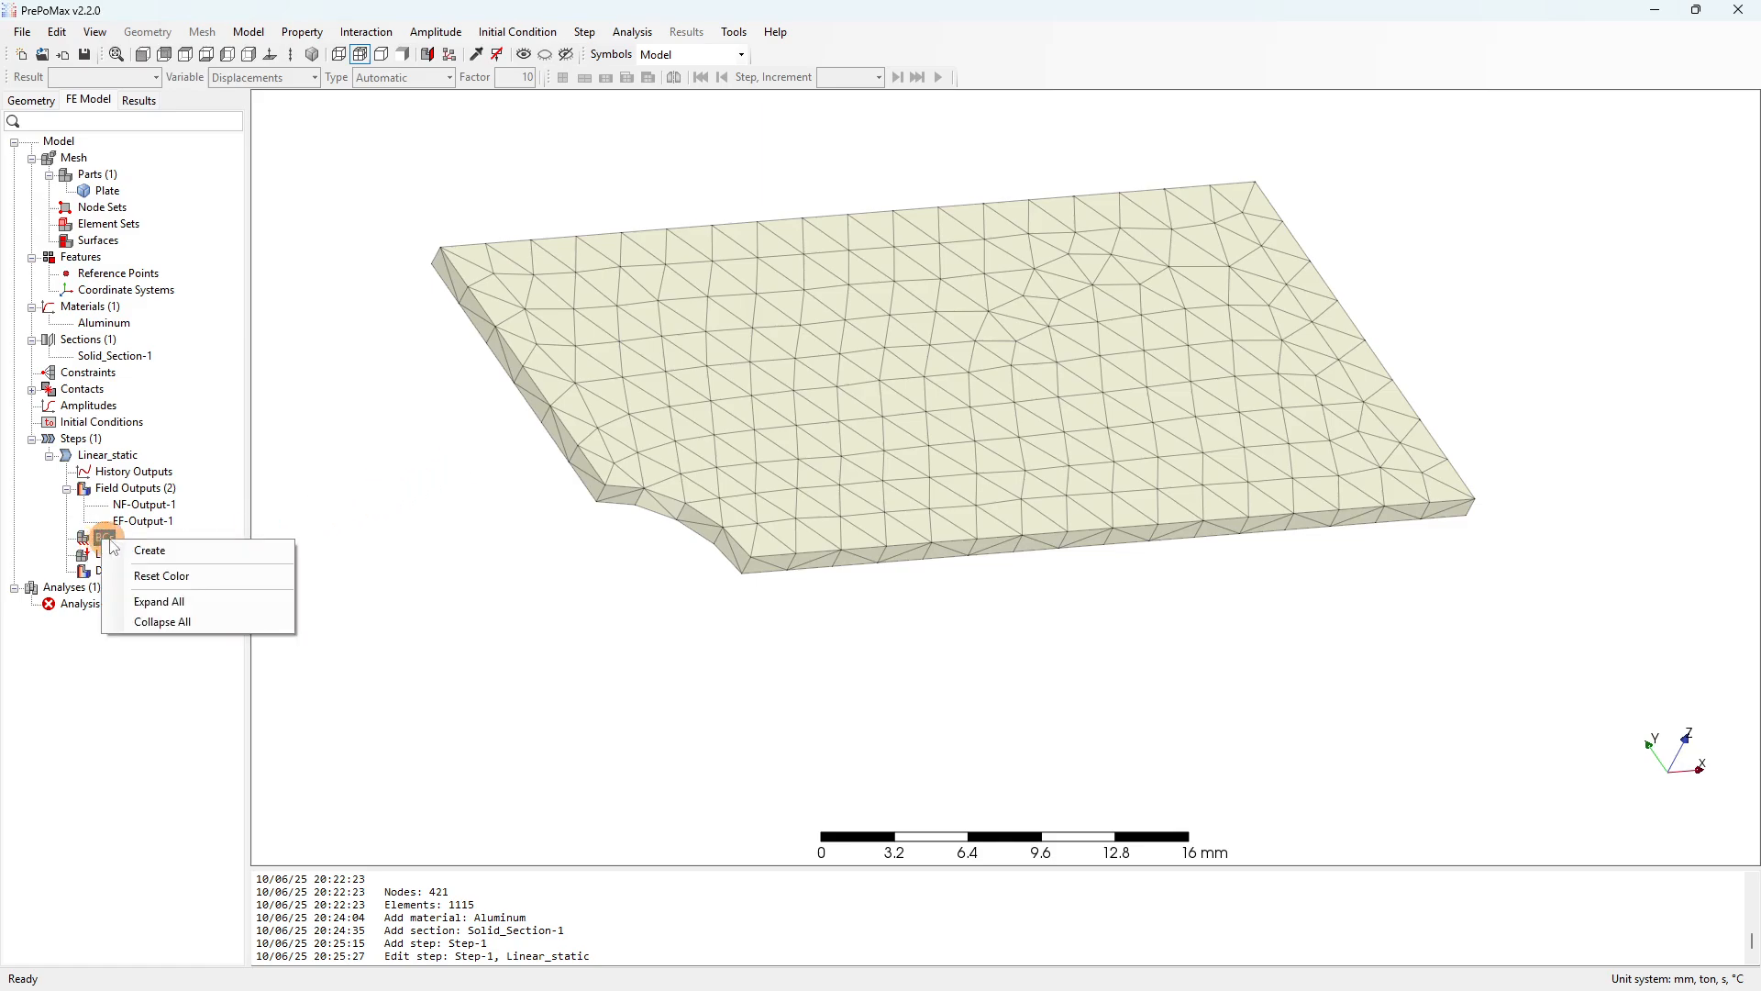
click(139, 550)
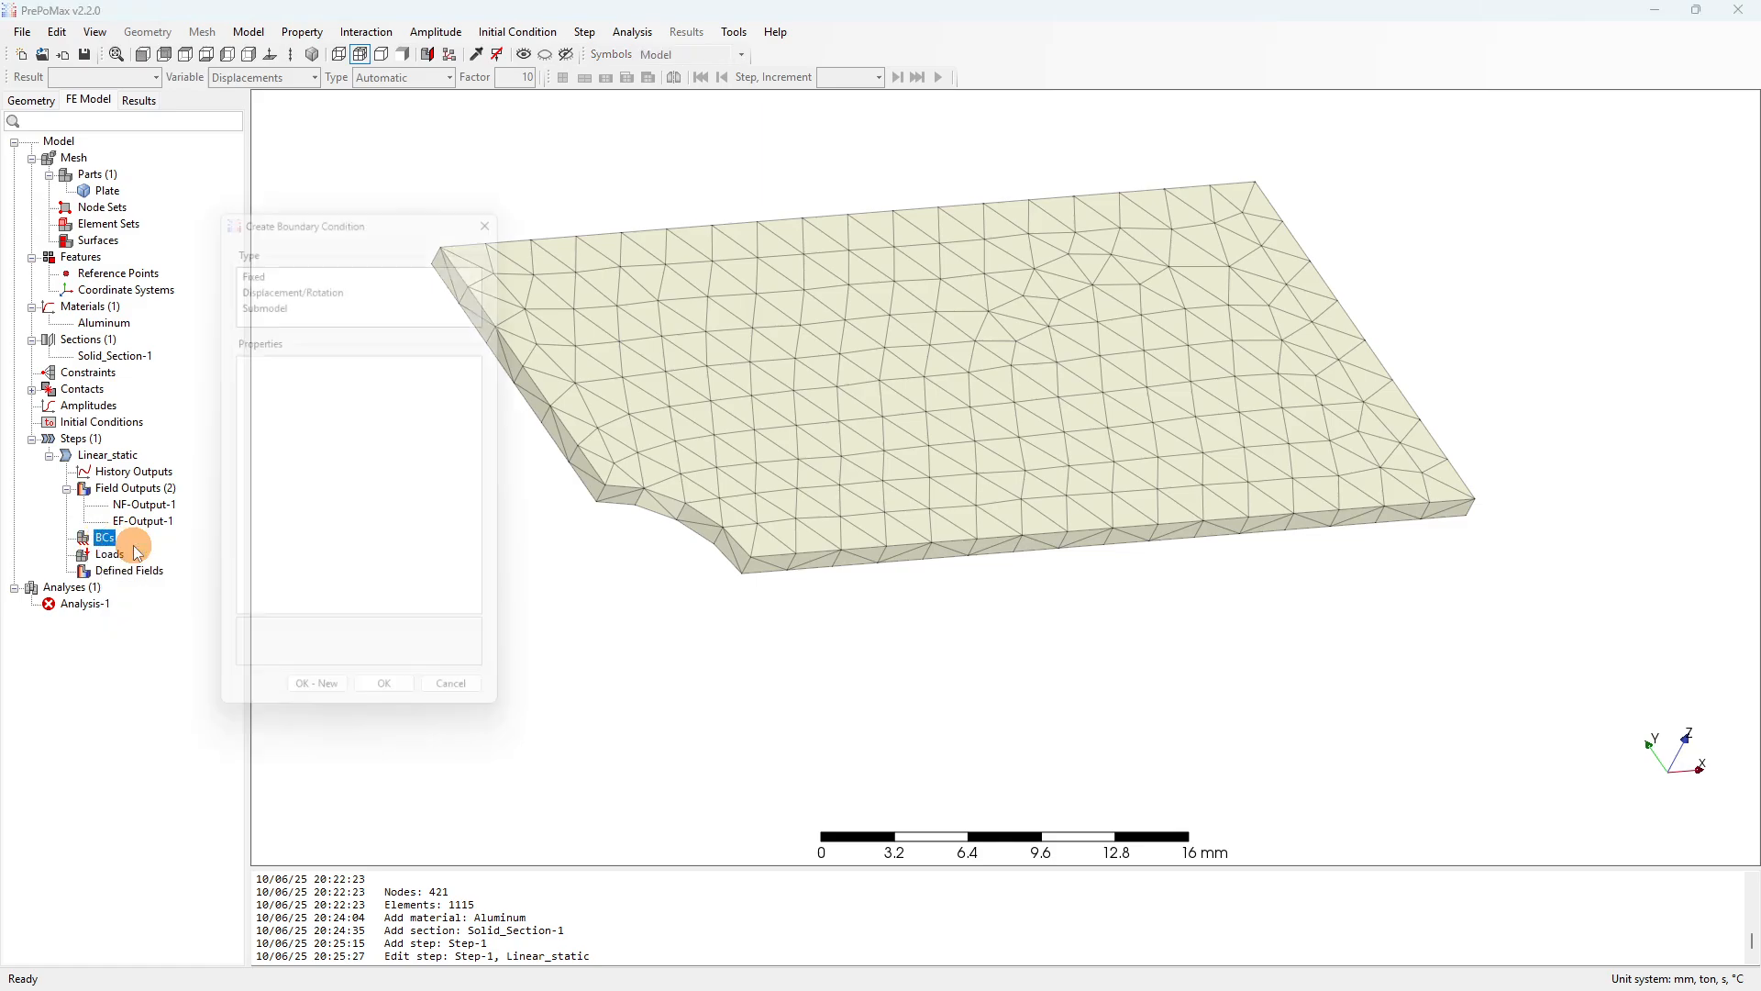
click(261, 279)
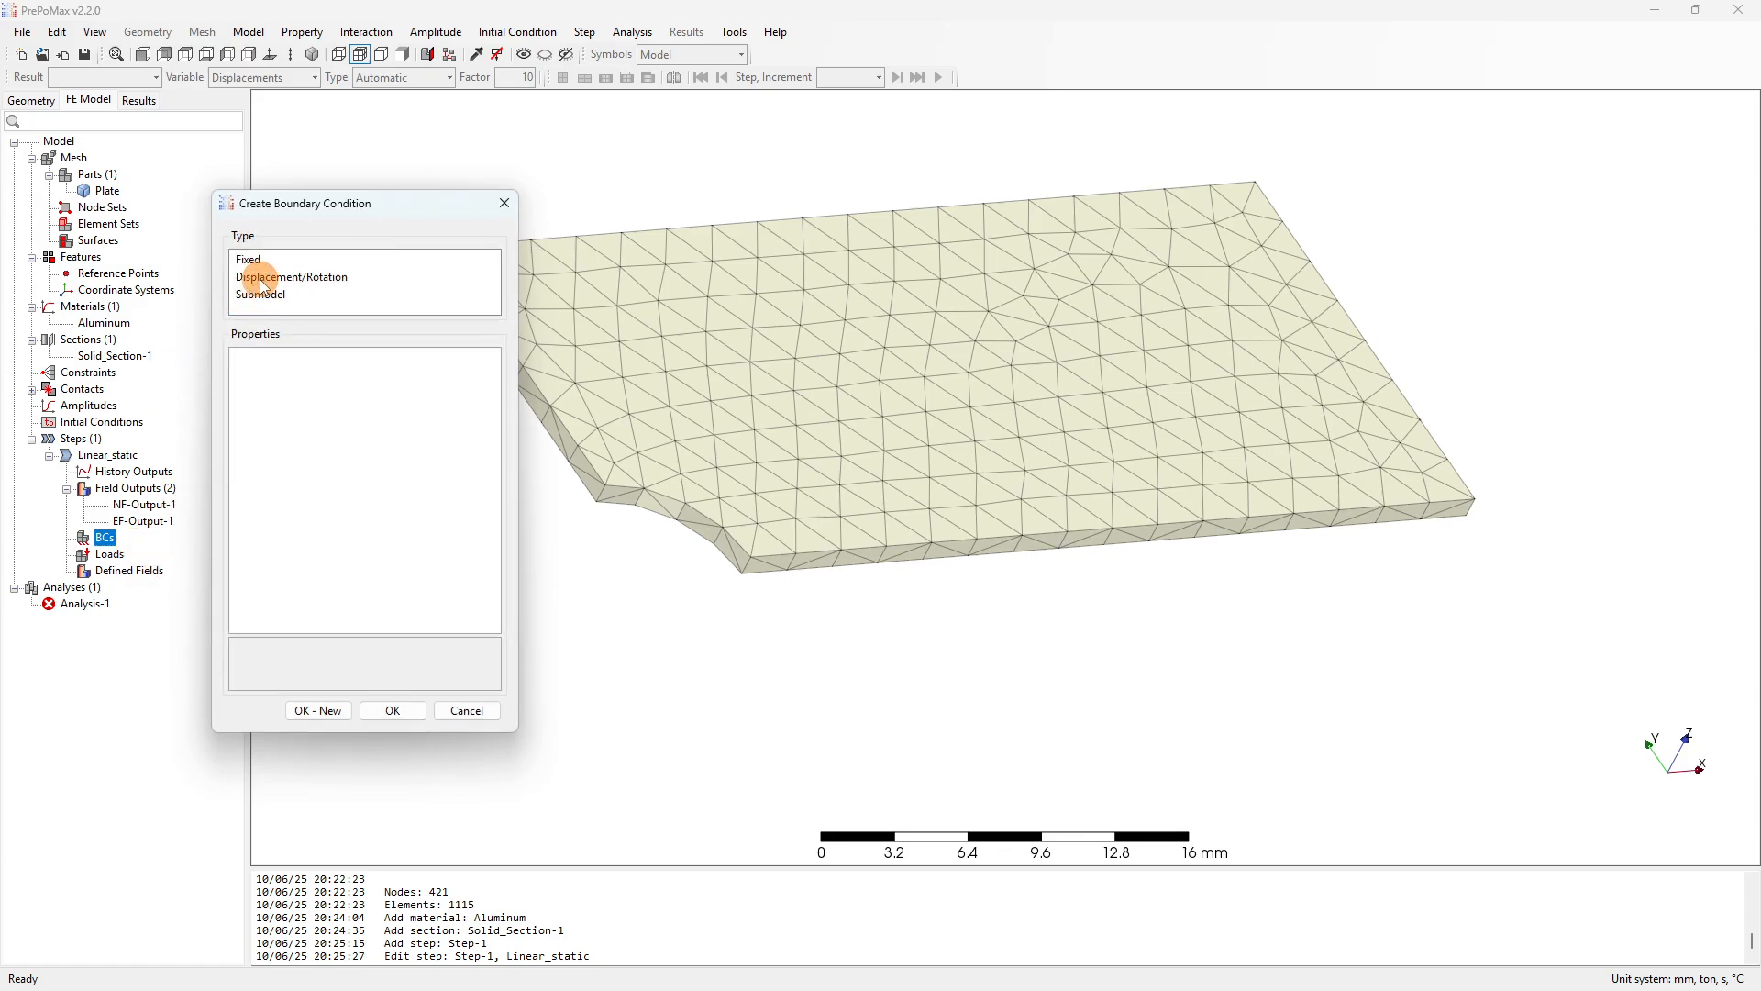
scroll(1330, 371, down, 3)
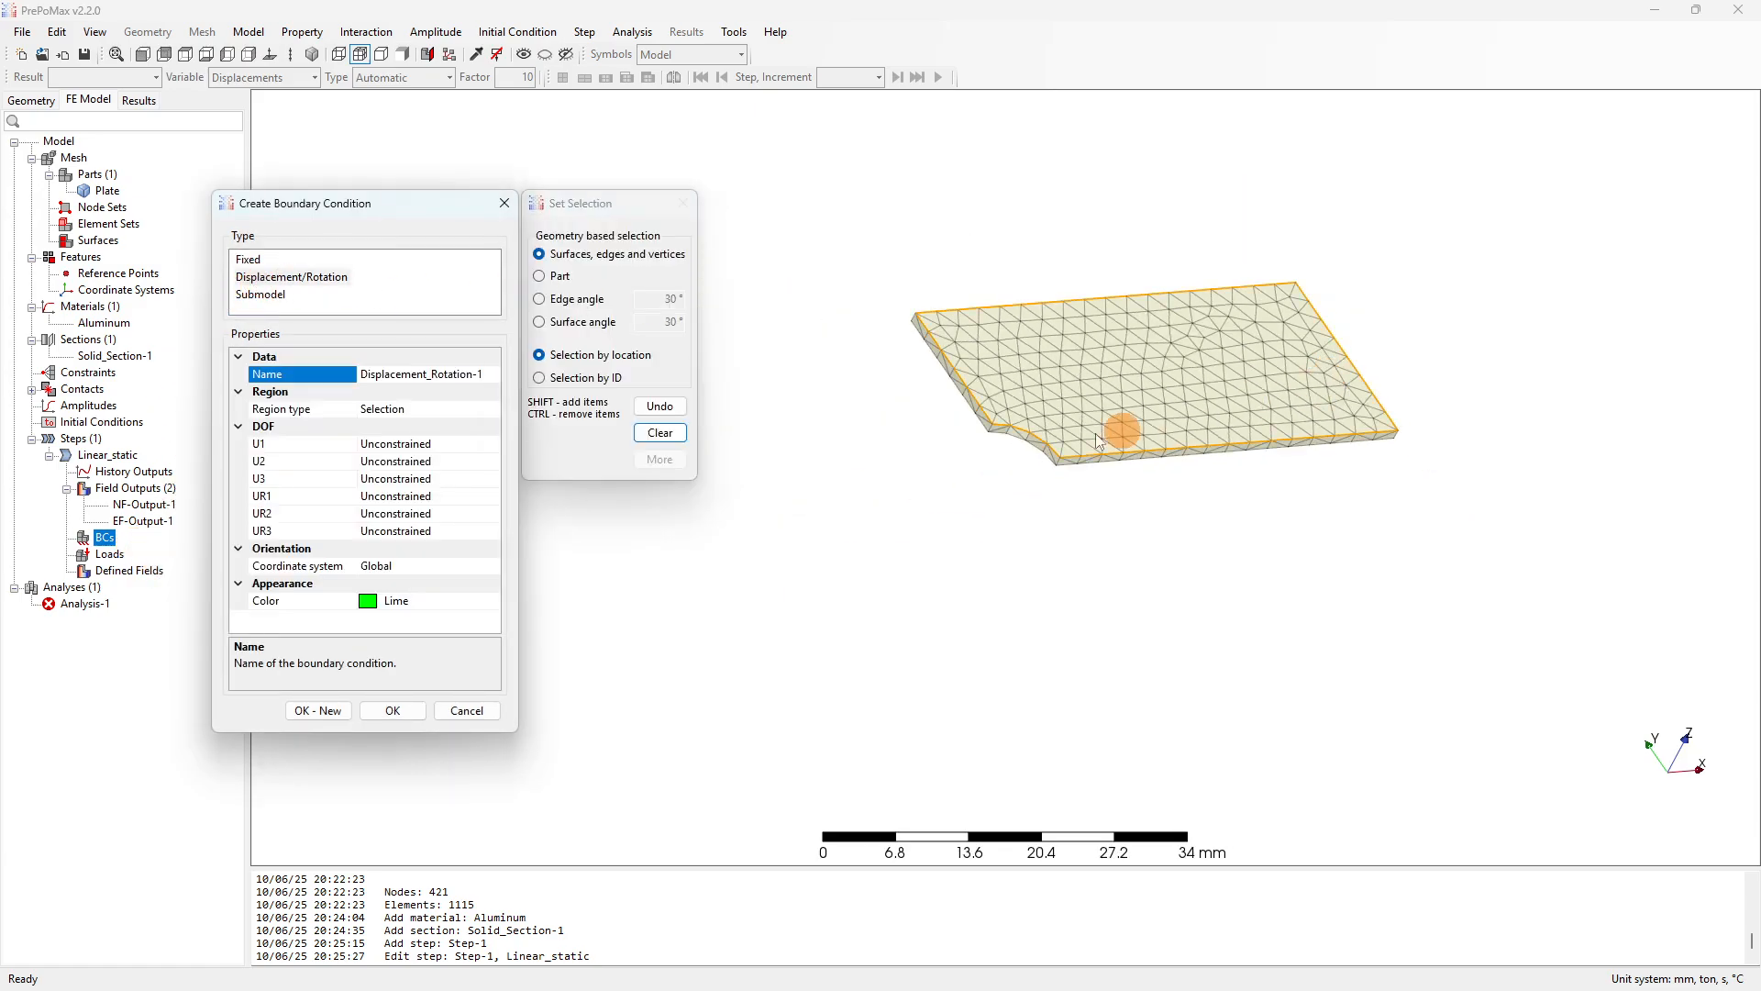
scroll(905, 381, up, 5)
scroll(1004, 332, up, 2)
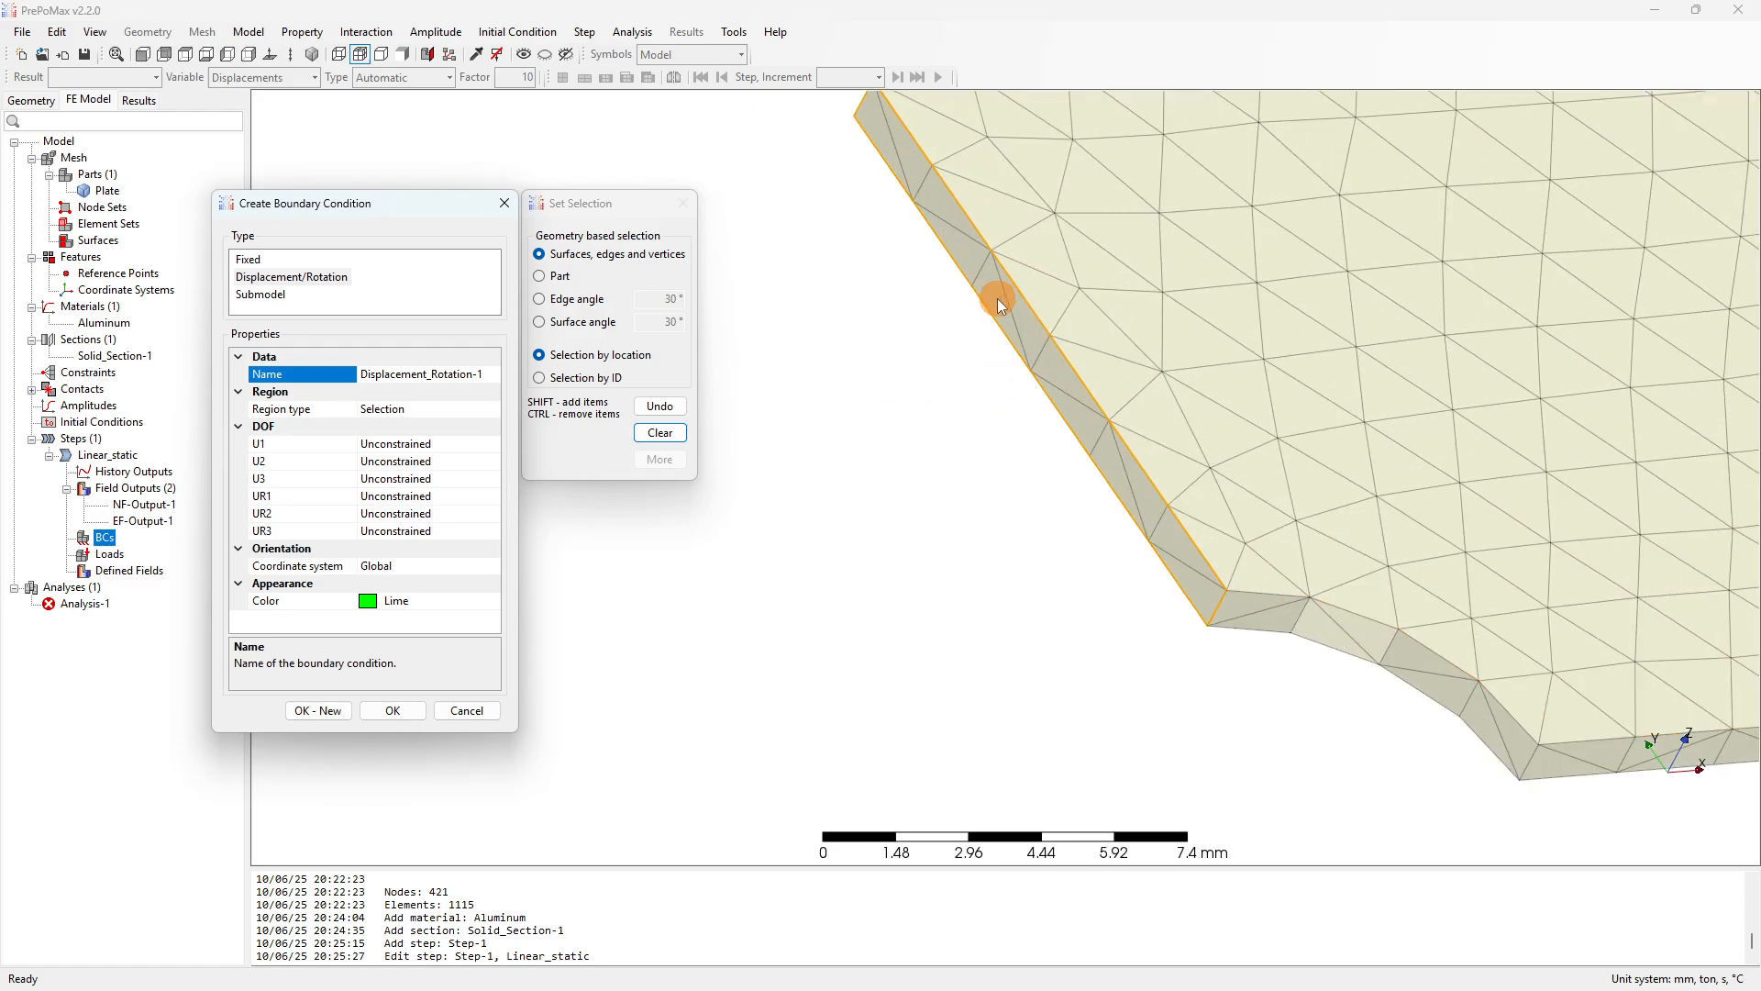
click(998, 303)
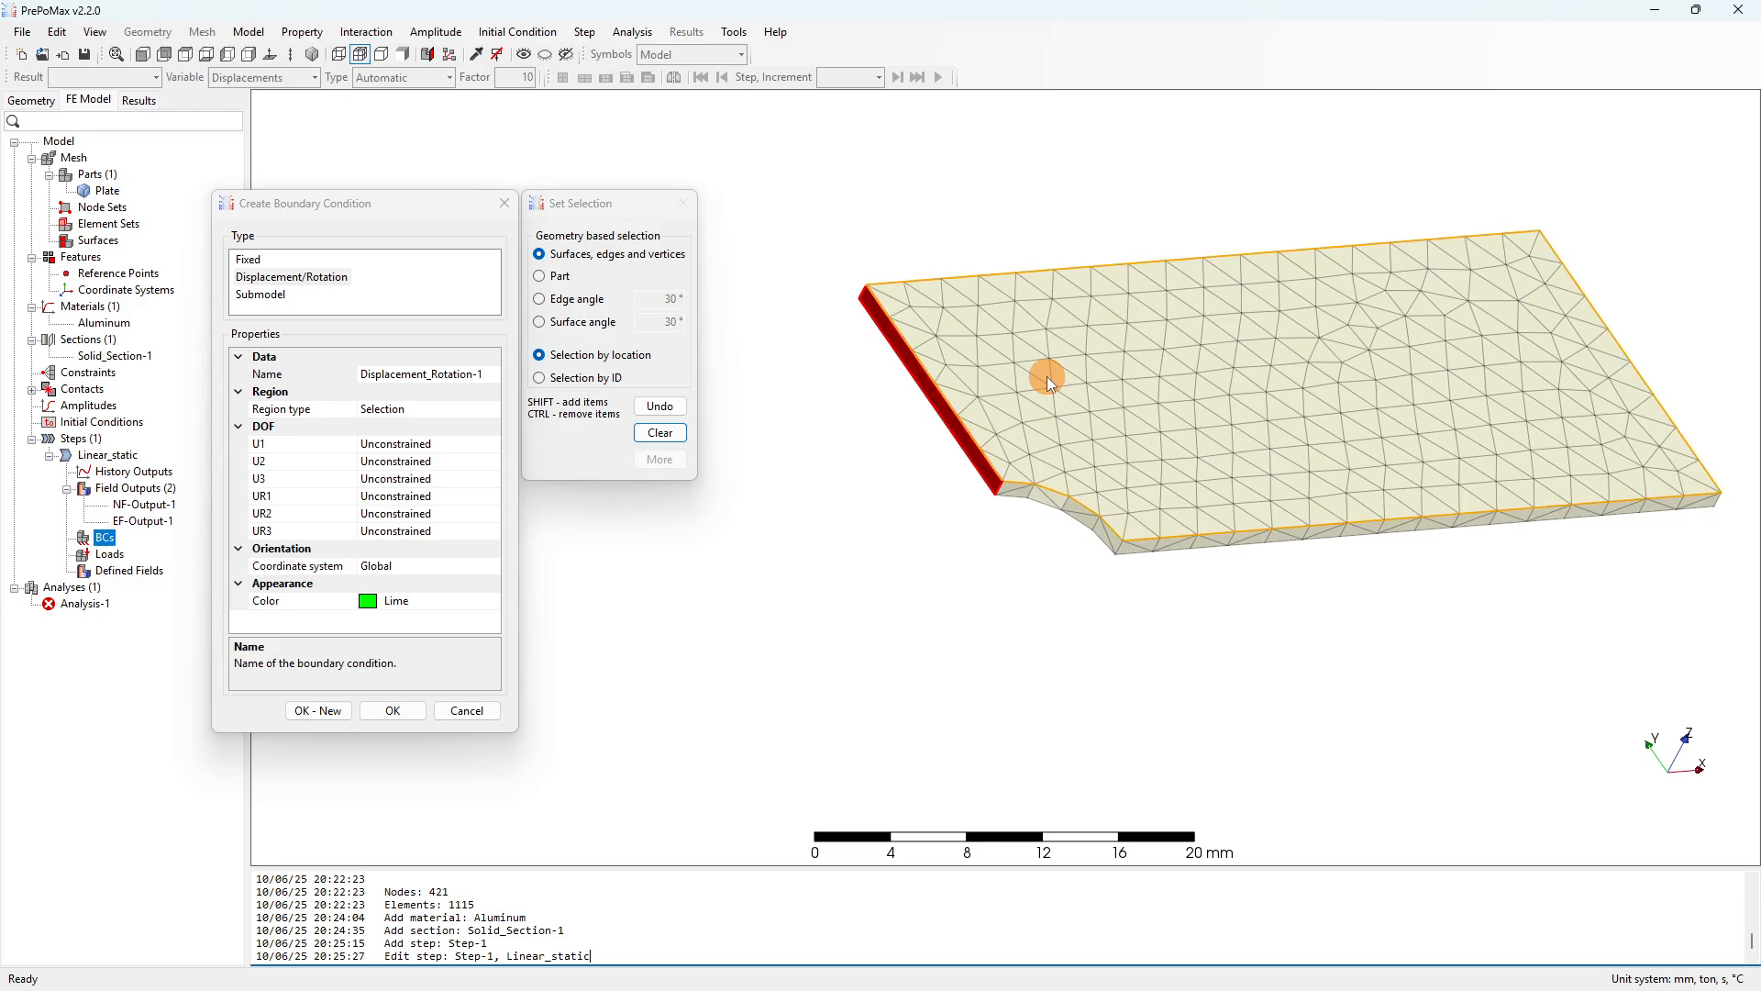
Set U1 to 0 mm, name it x-symm-bc, and create it.
click(382, 447)
click(493, 444)
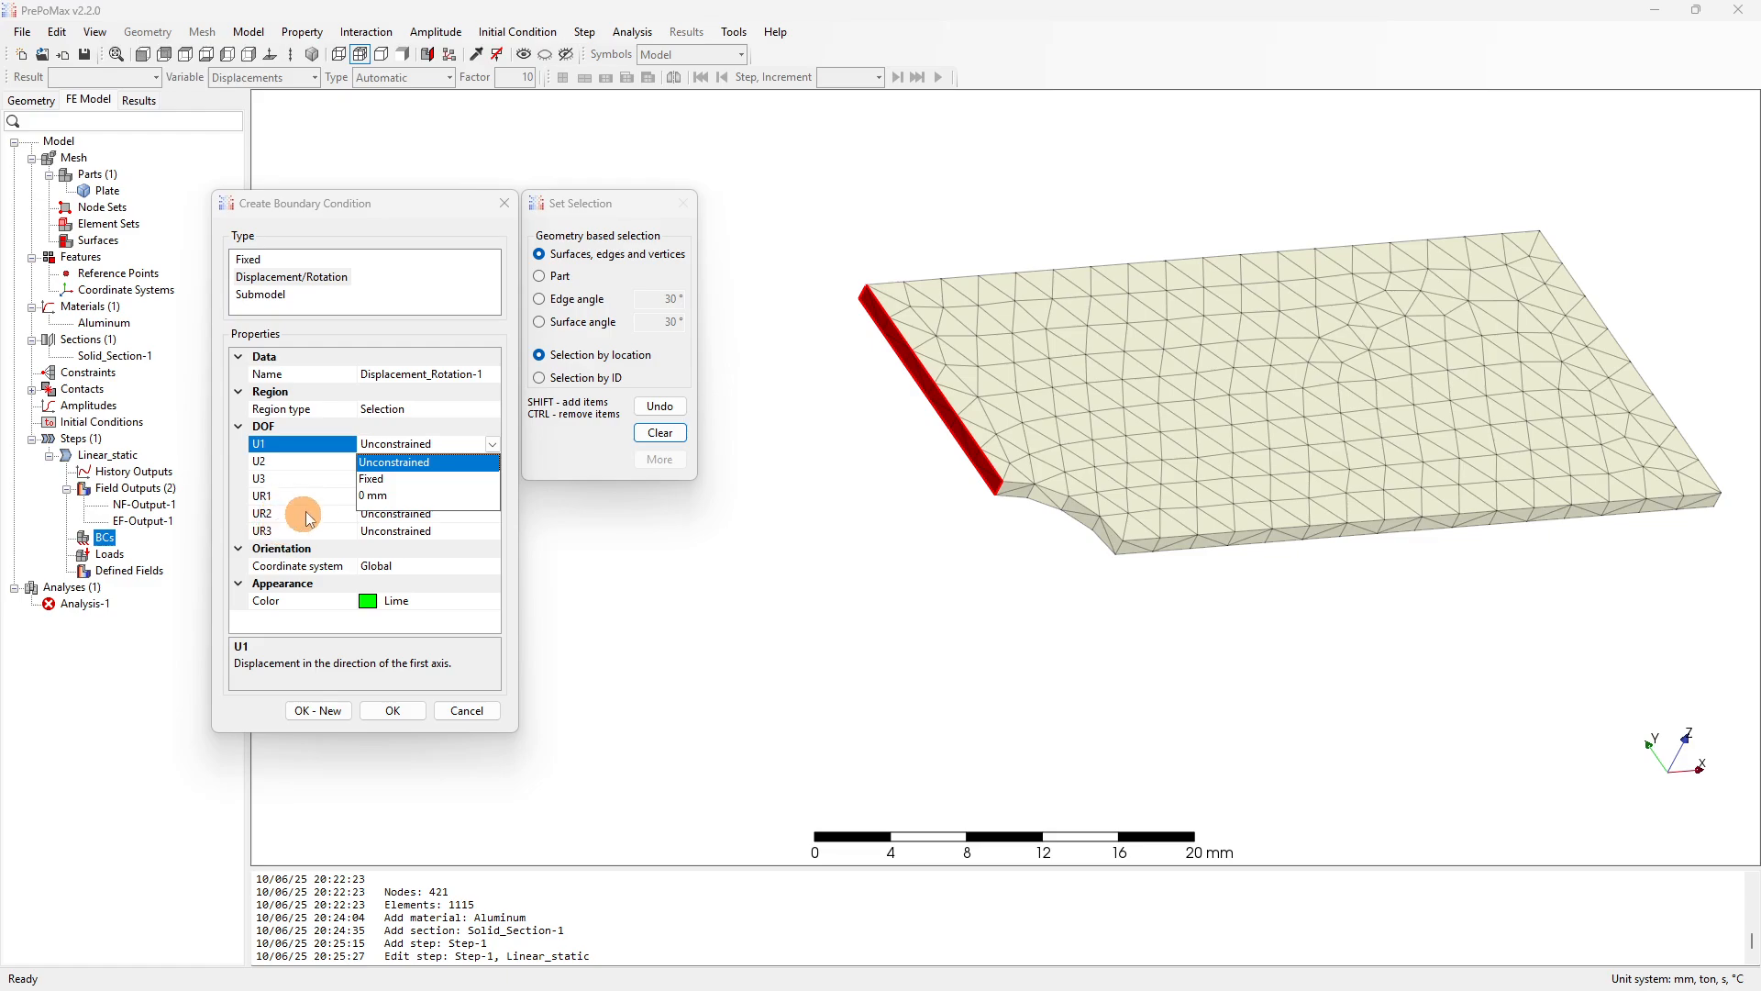
click(437, 441)
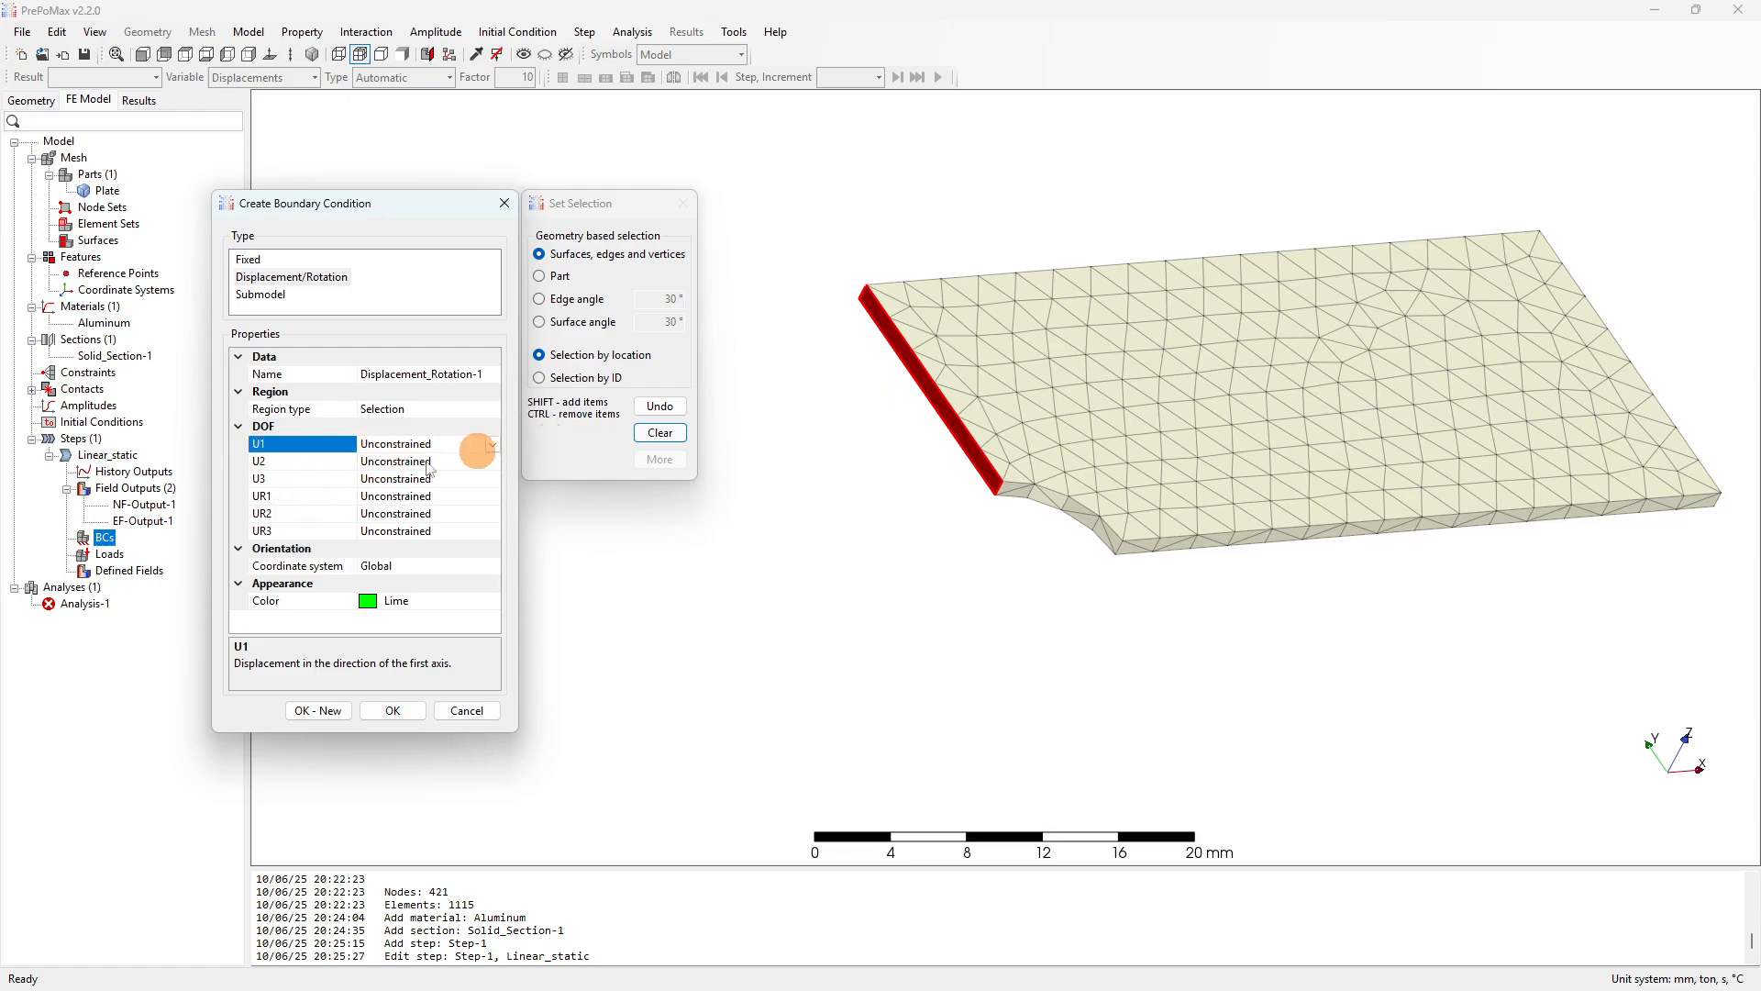
click(492, 444)
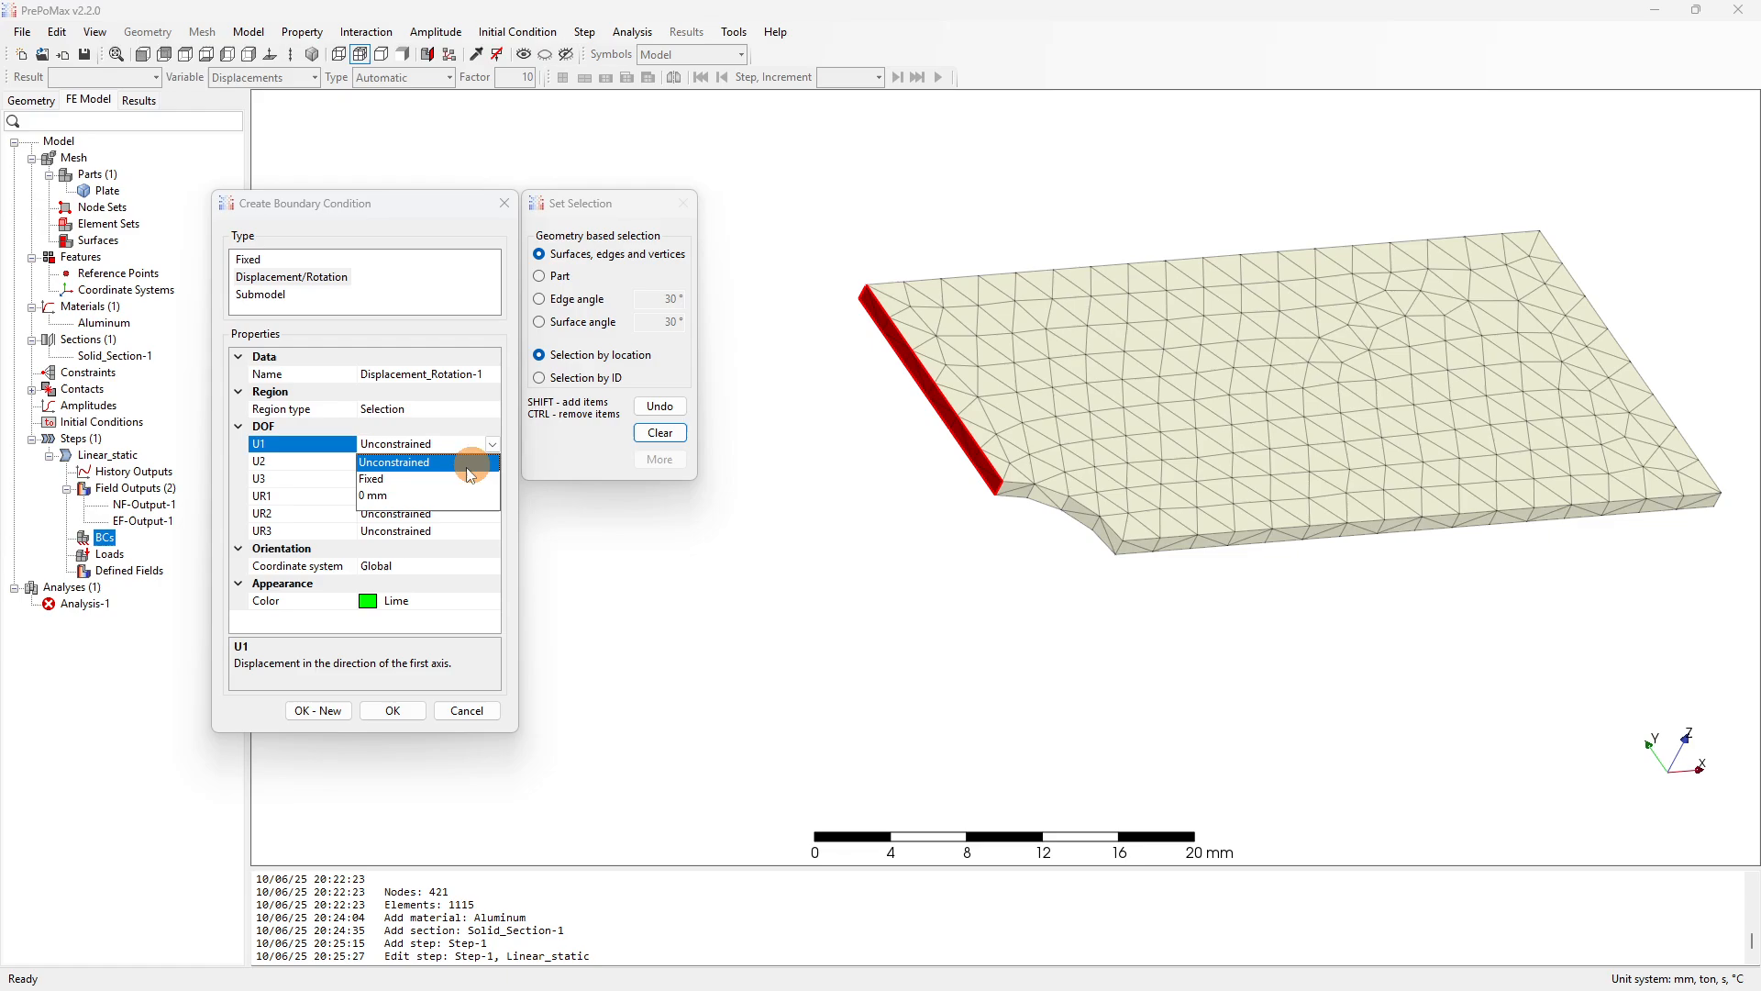
click(378, 482)
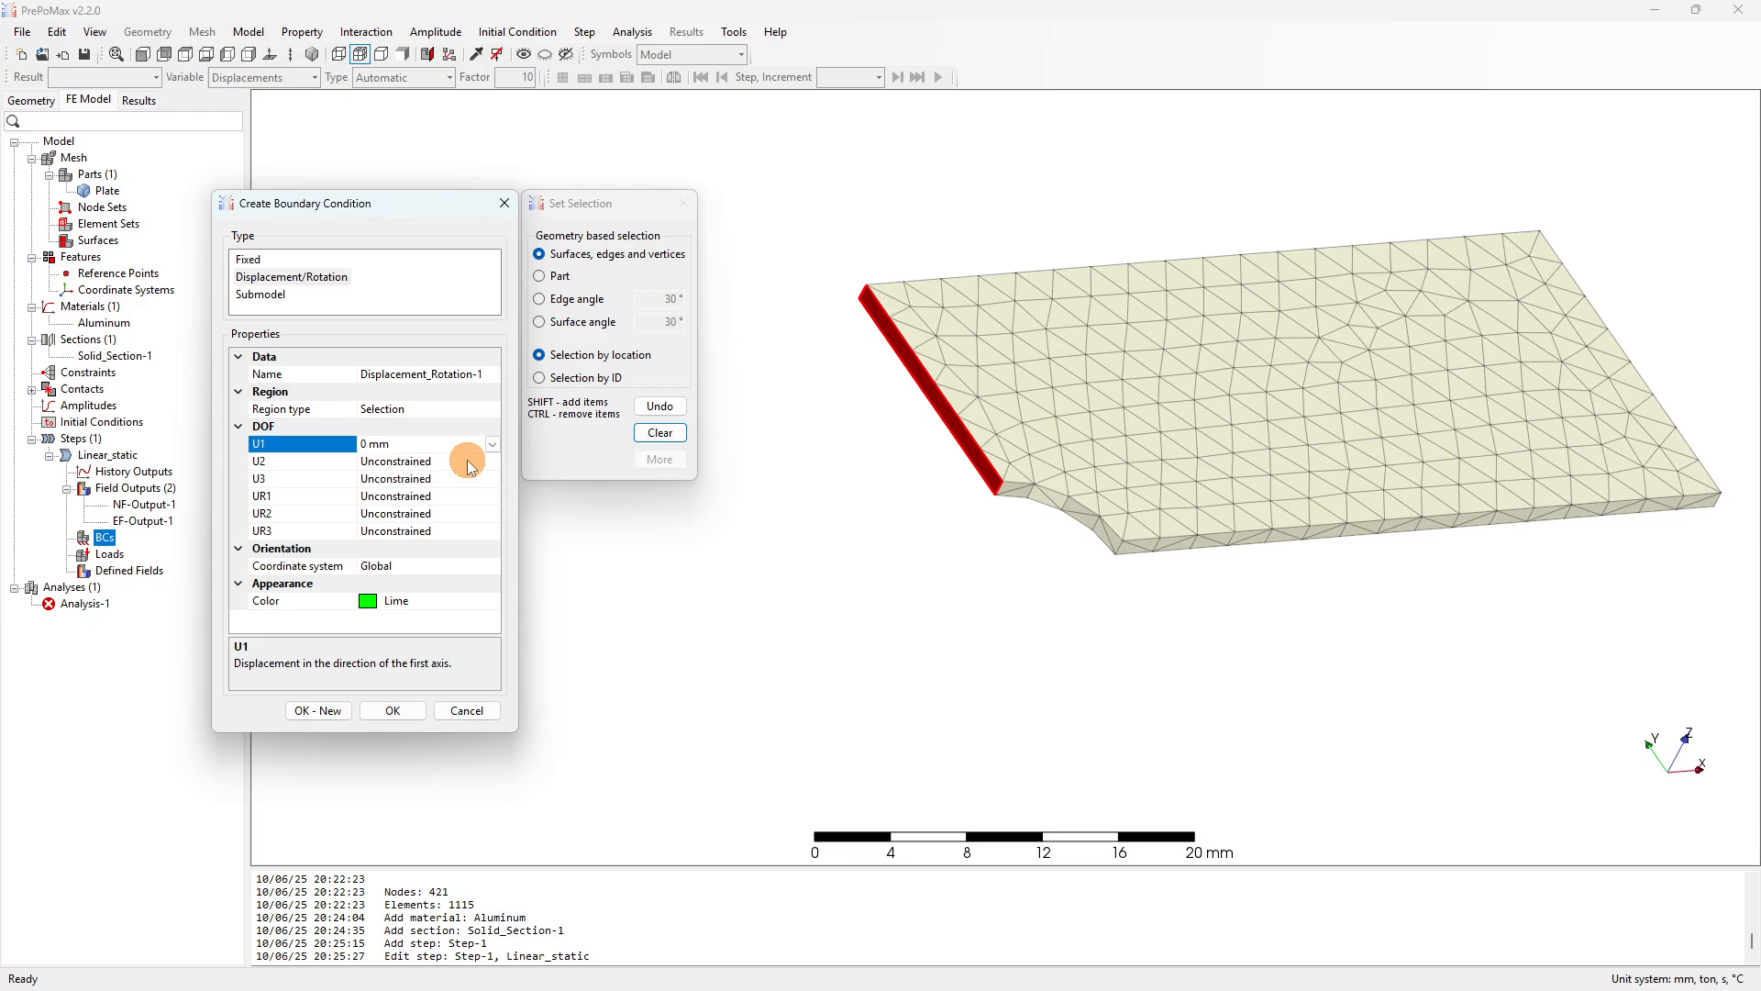
click(487, 374)
drag(488, 374, 312, 390)
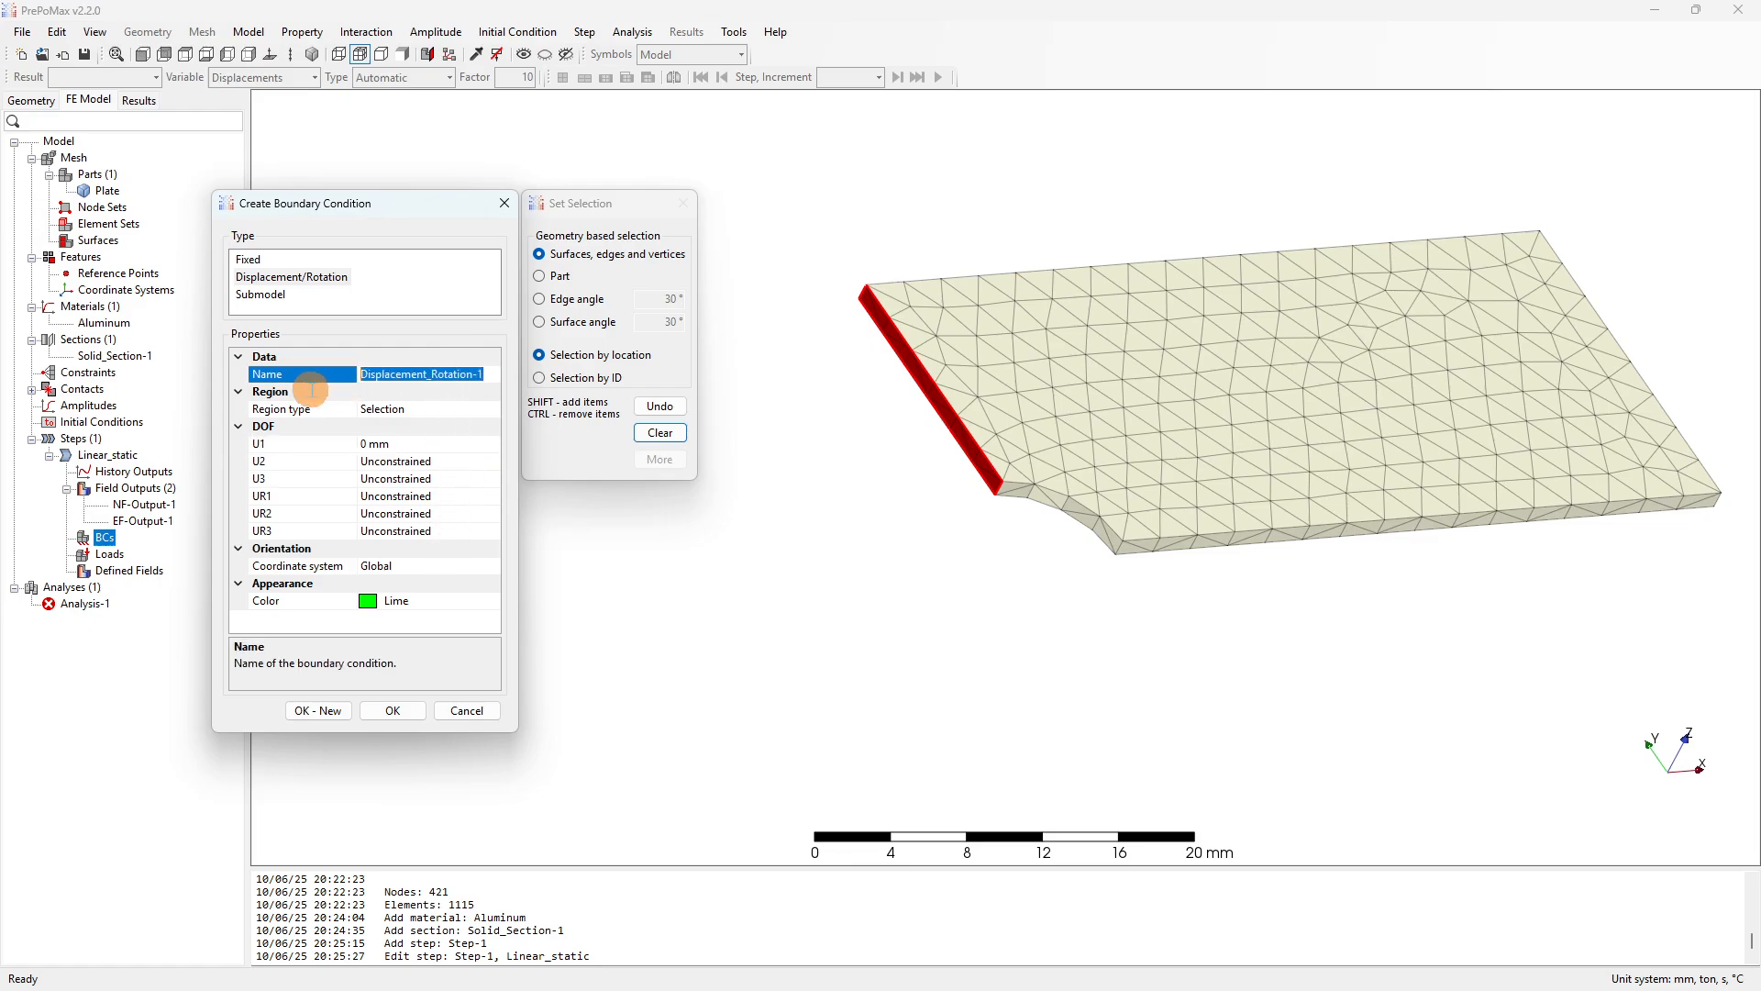
text(x-symm-bc)
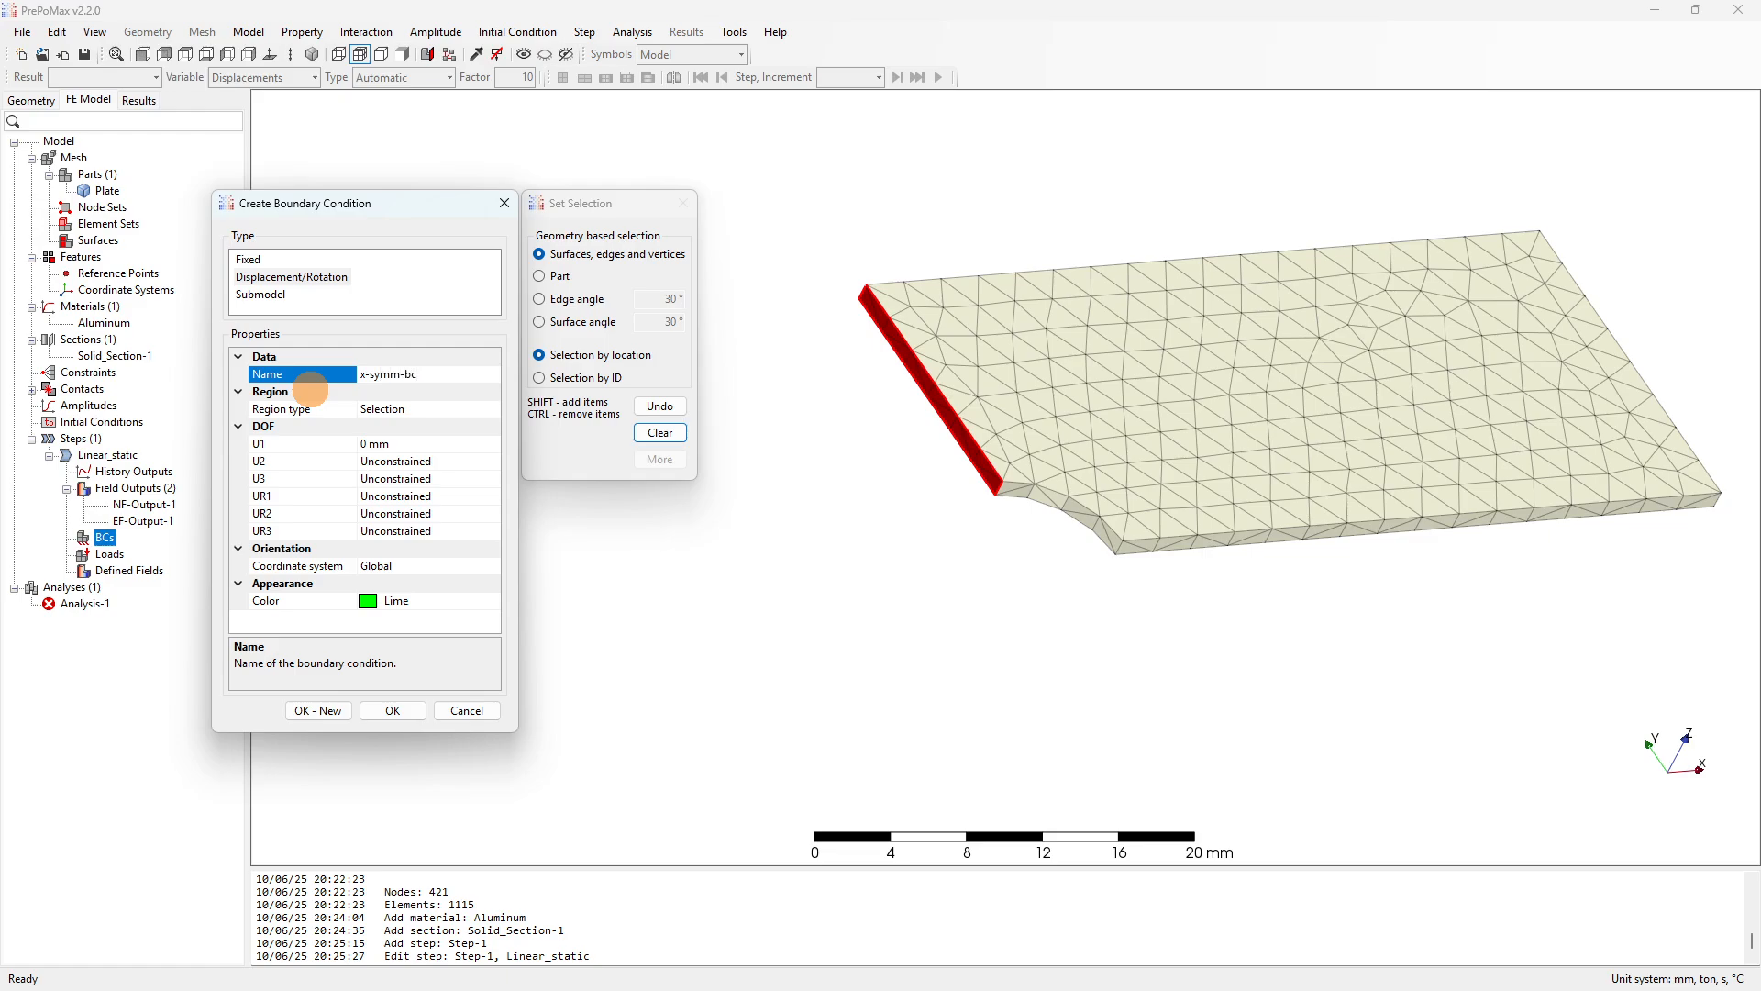
click(392, 713)
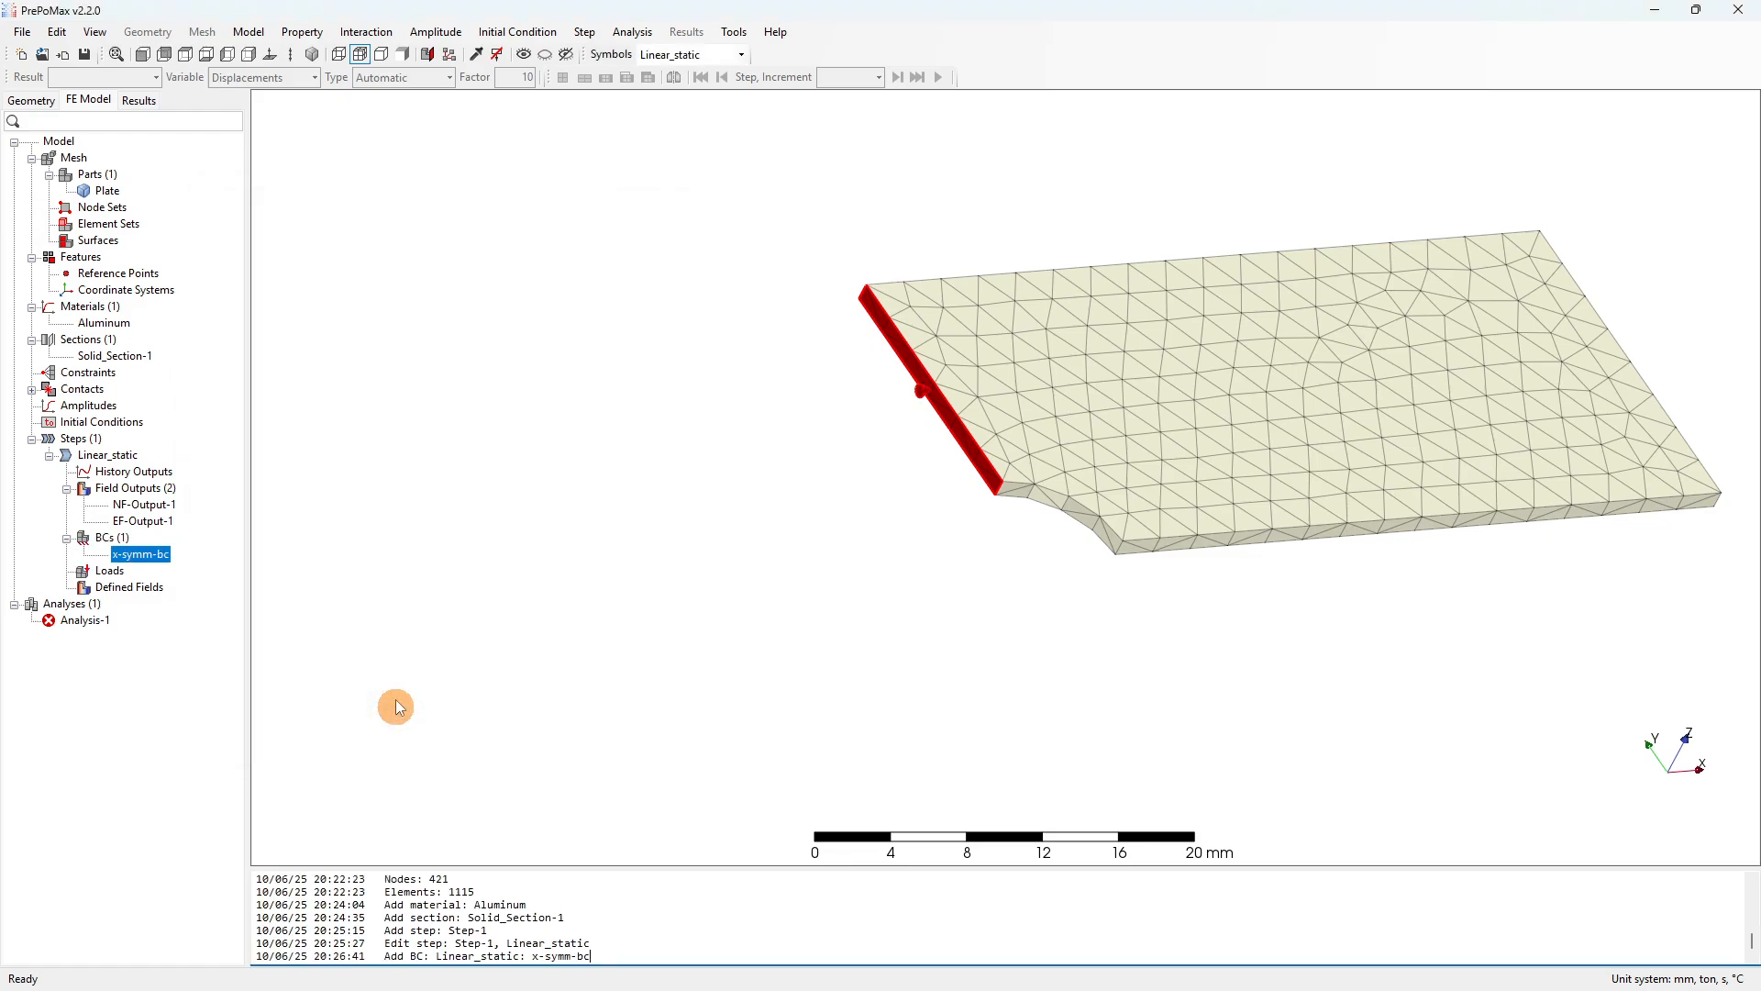
scroll(486, 246, down, 5)
scroll(905, 350, up, 4)
Start a second Displacement/Rotation boundary condition for the plate's bottom face.
scroll(427, 261, up, 2)
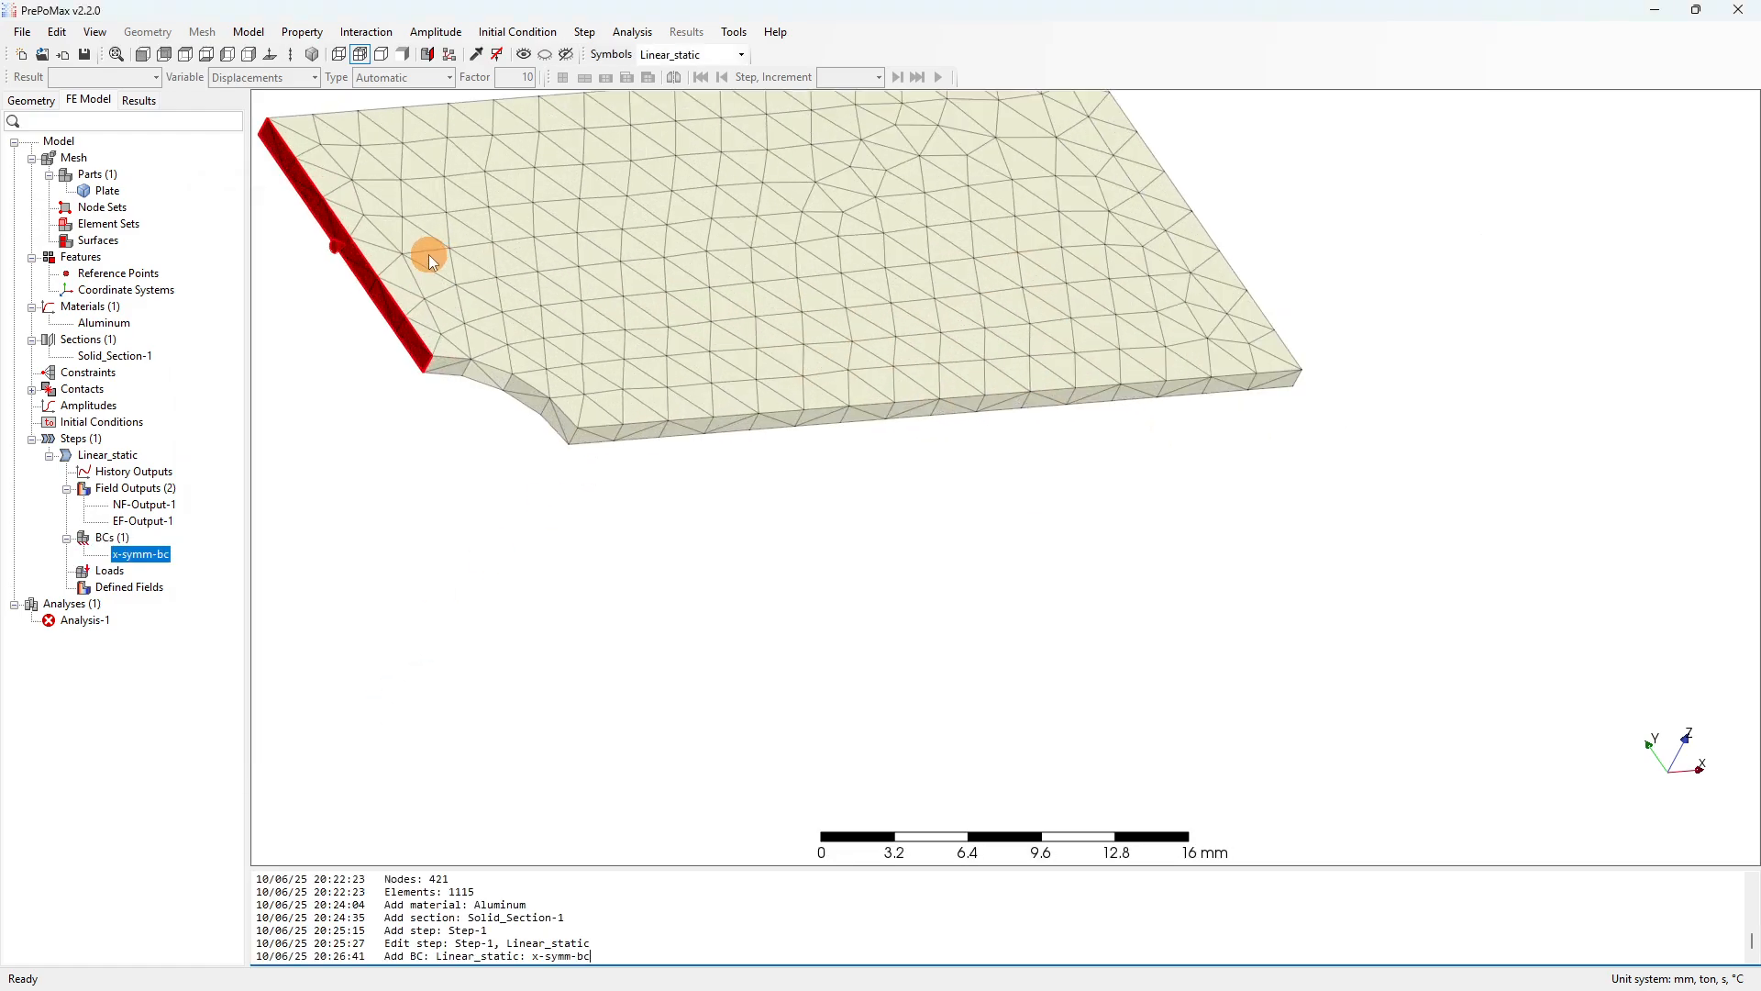
right_click(118, 544)
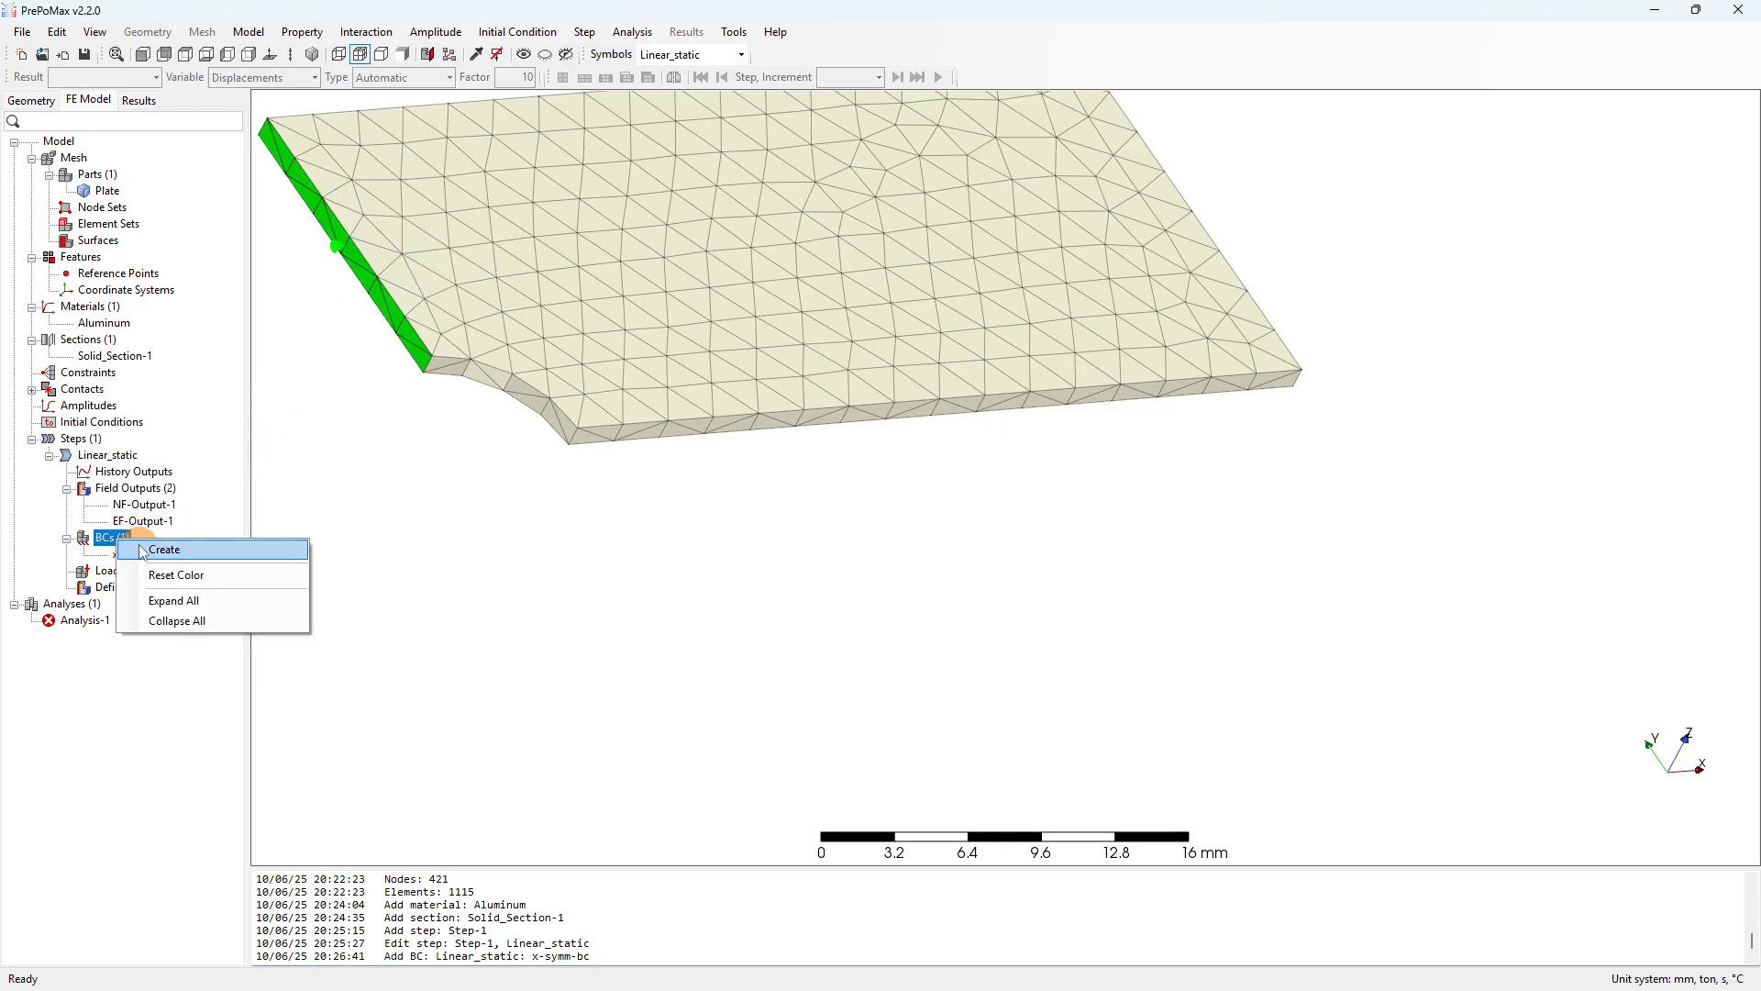
click(142, 547)
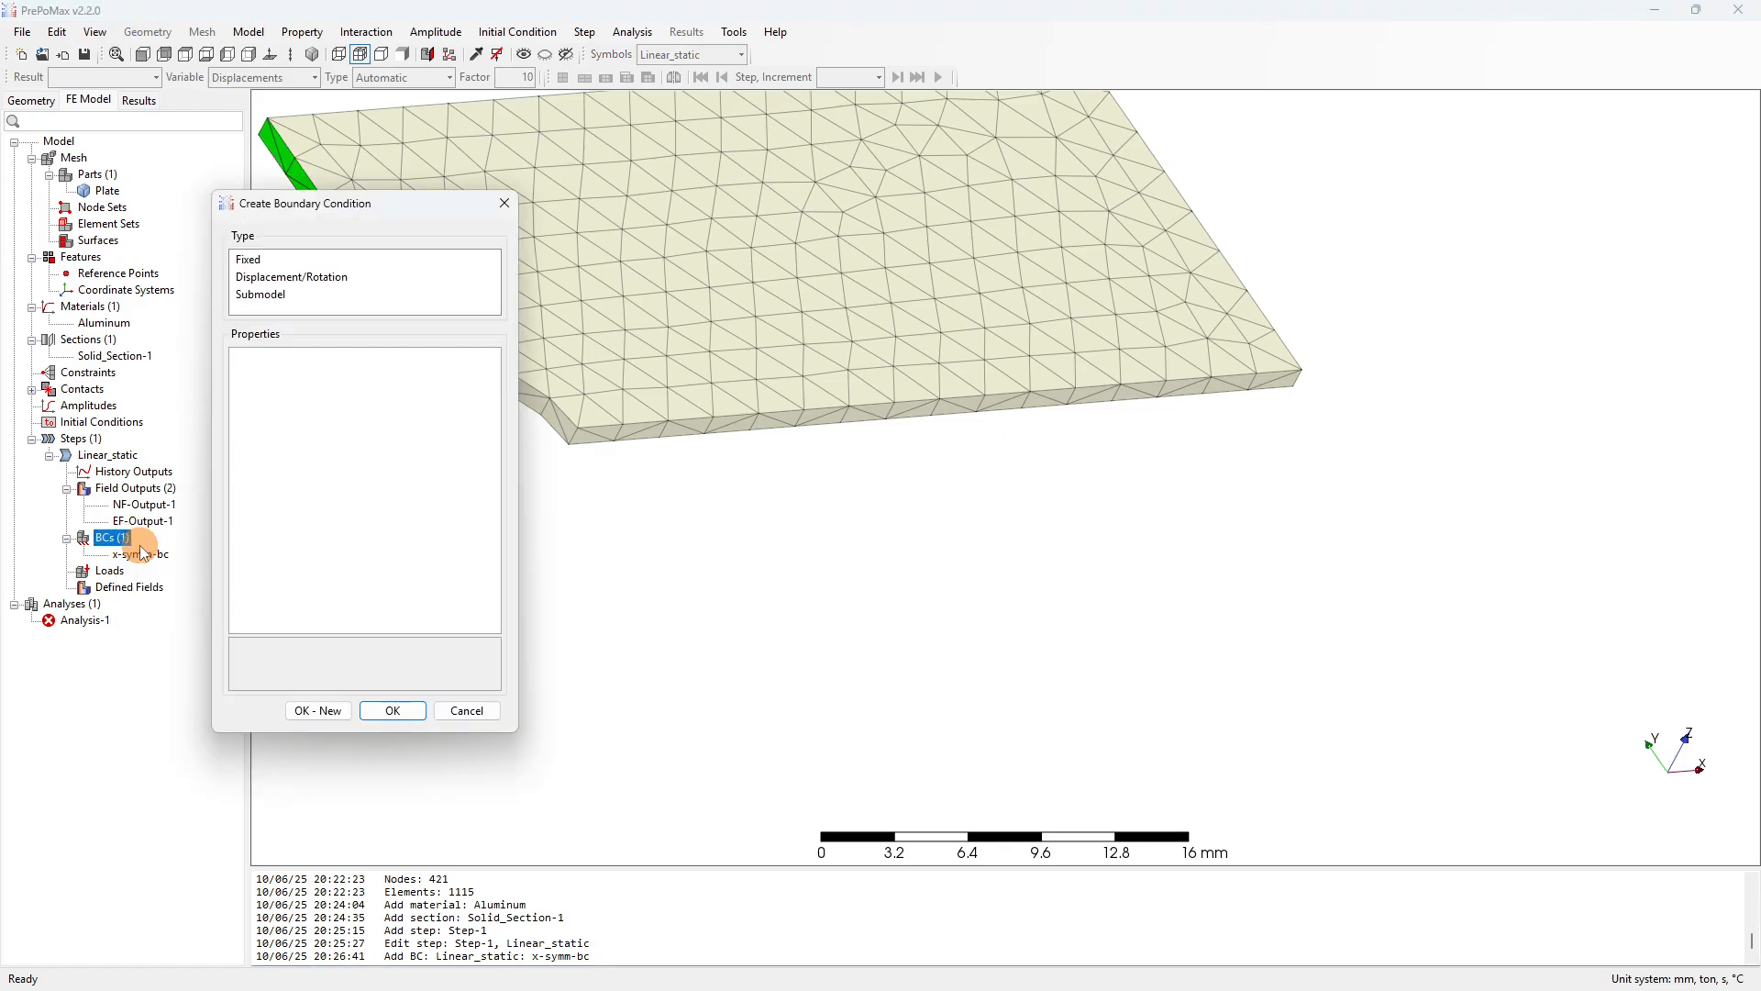
click(264, 276)
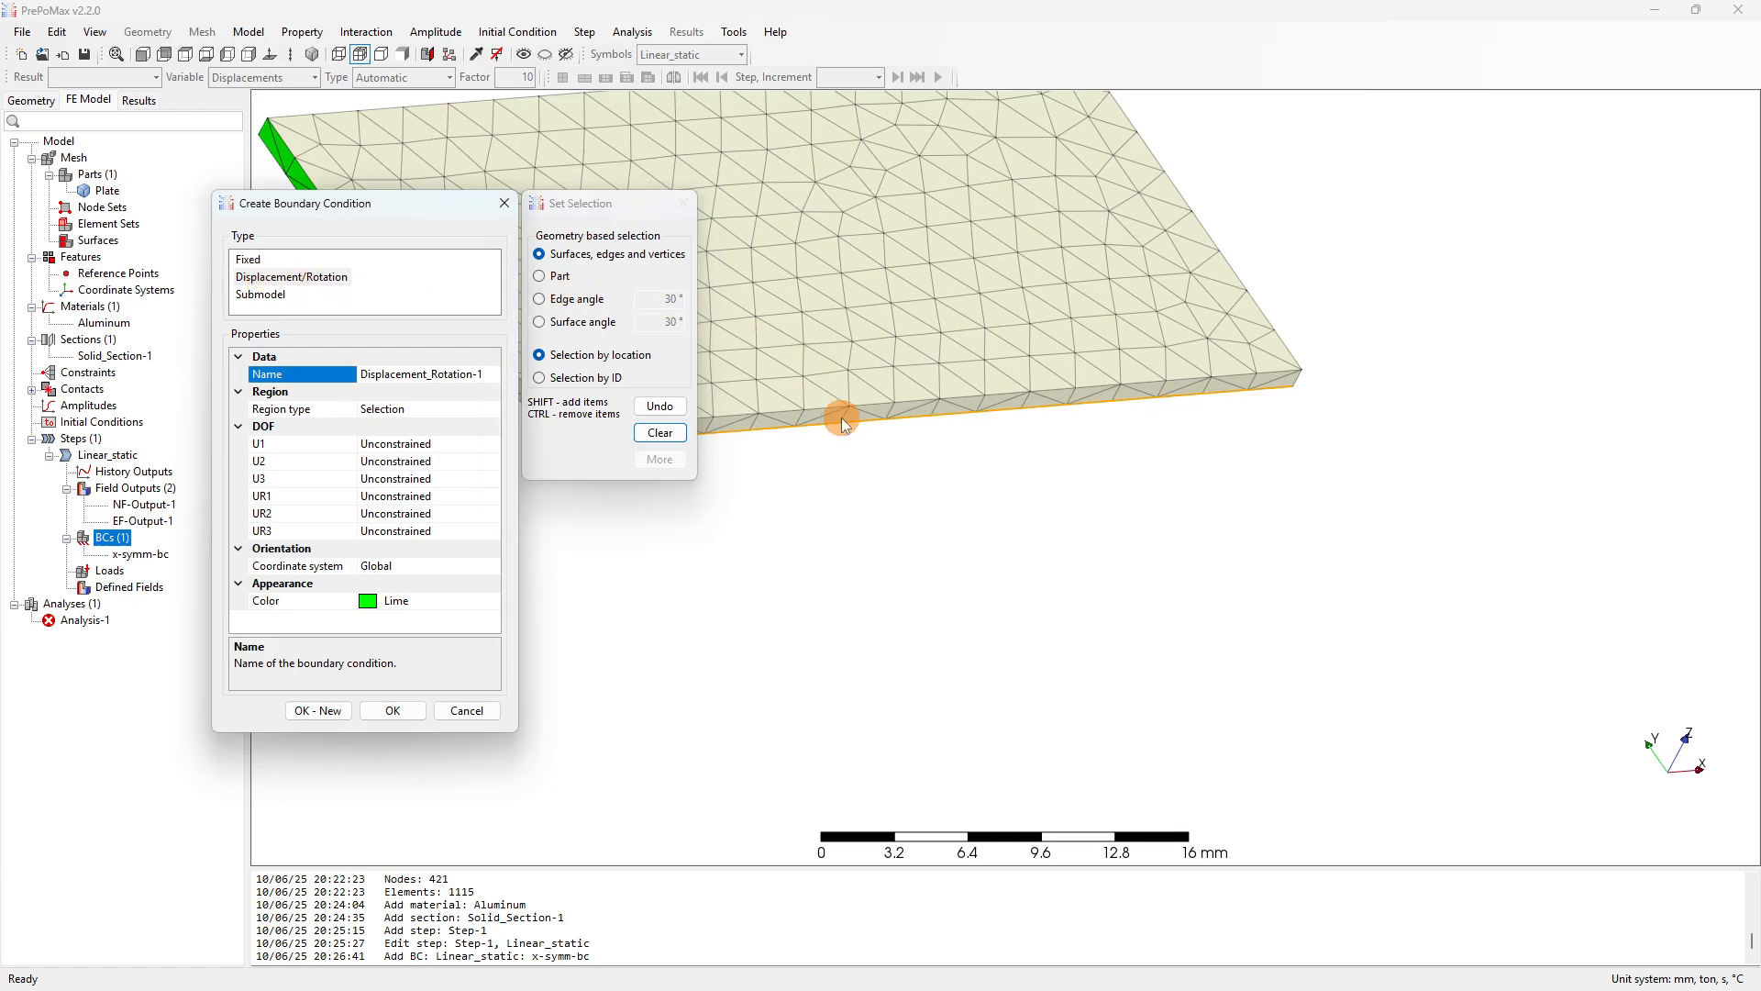
scroll(1275, 512, down, 4)
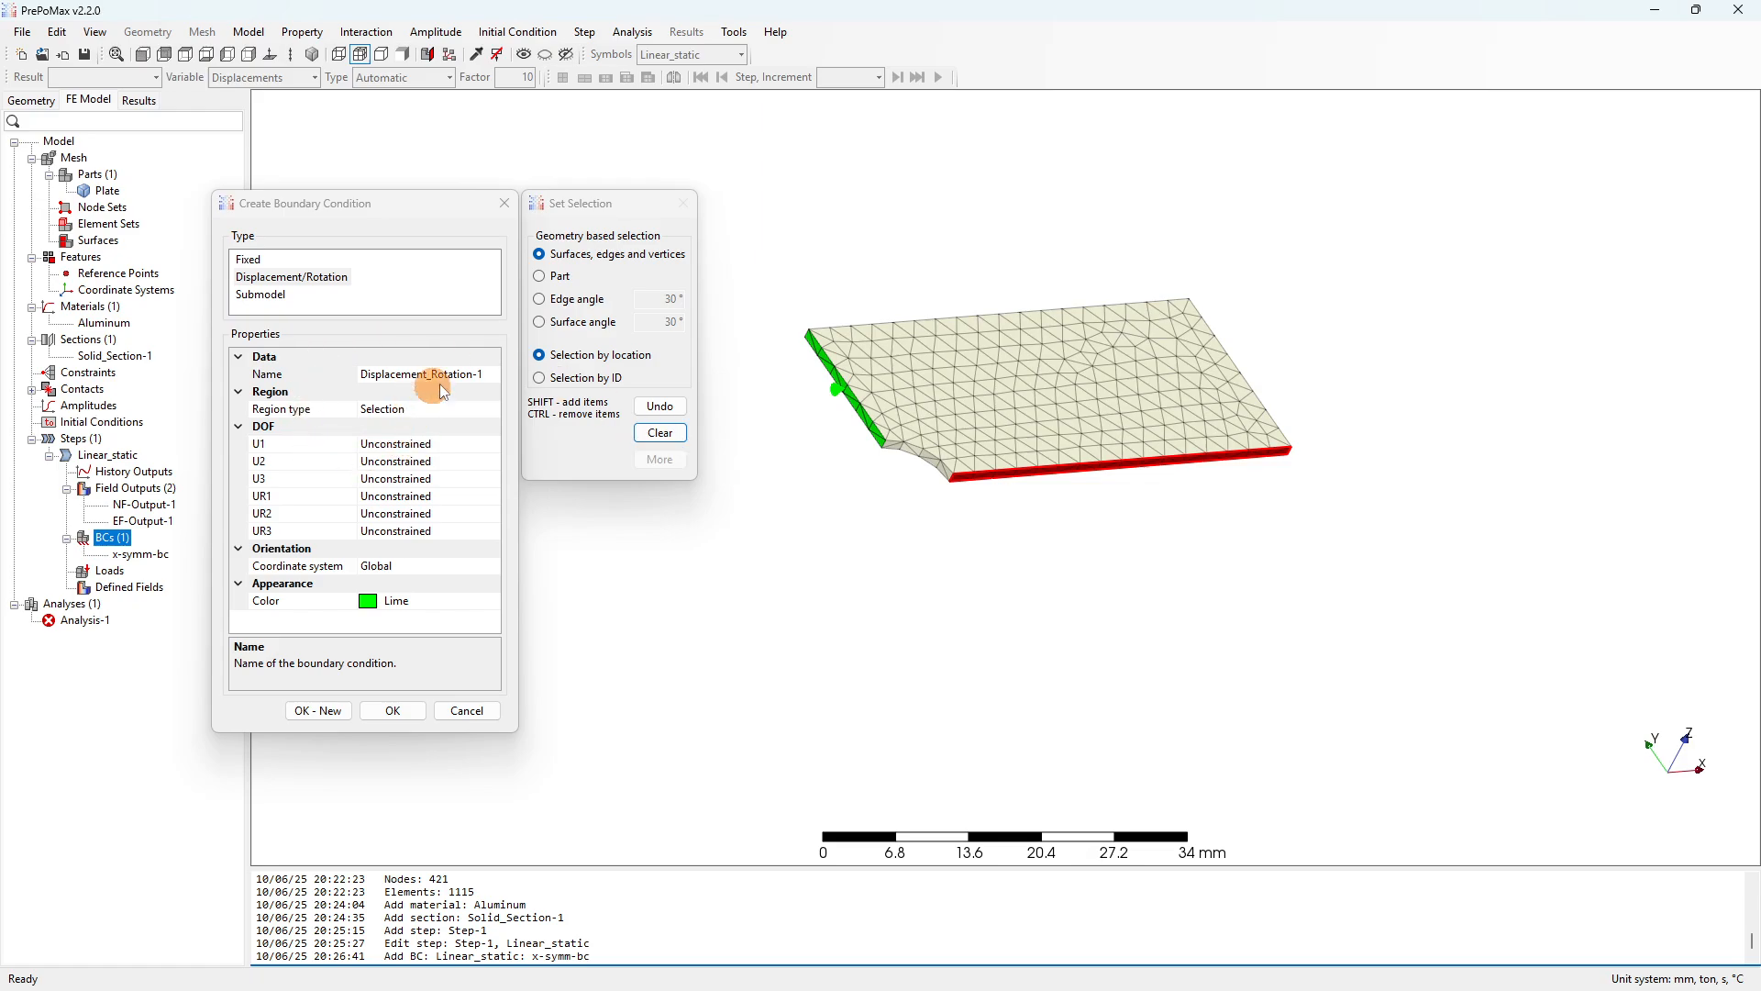
Name it y-symm-bc with U2 = 0 mm, create it, and view the plate in the XY plane.
click(496, 379)
click(280, 365)
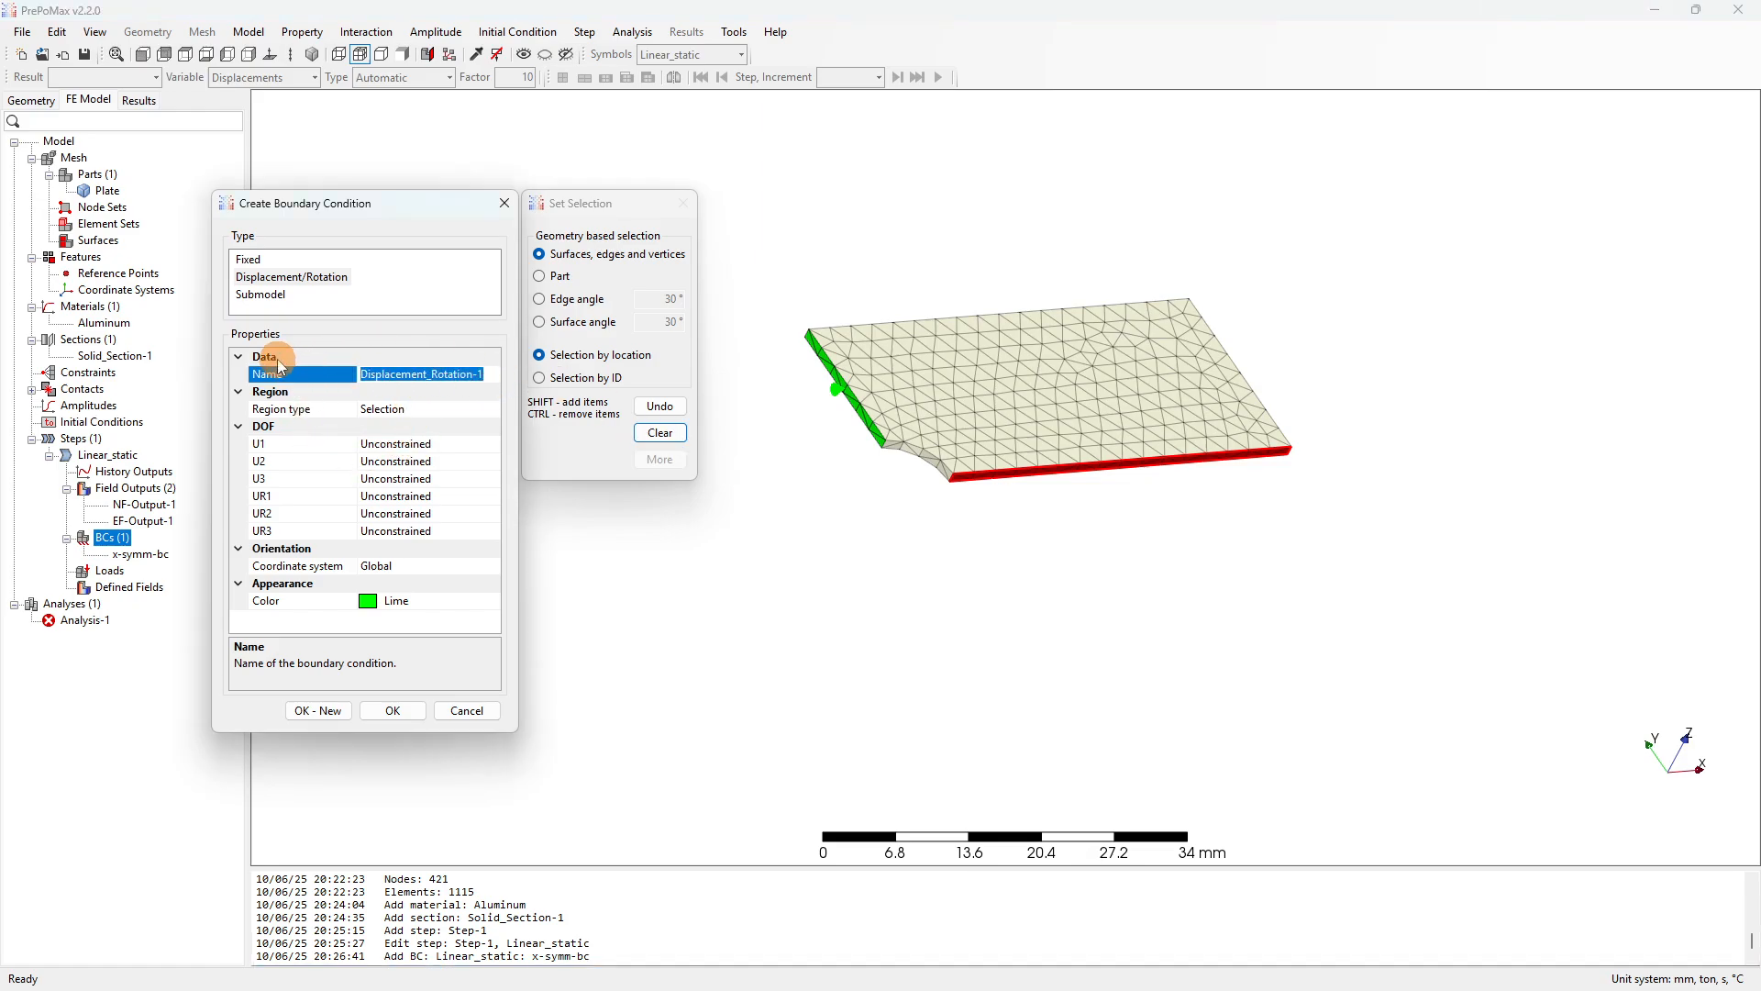
text(y-symm-bc)
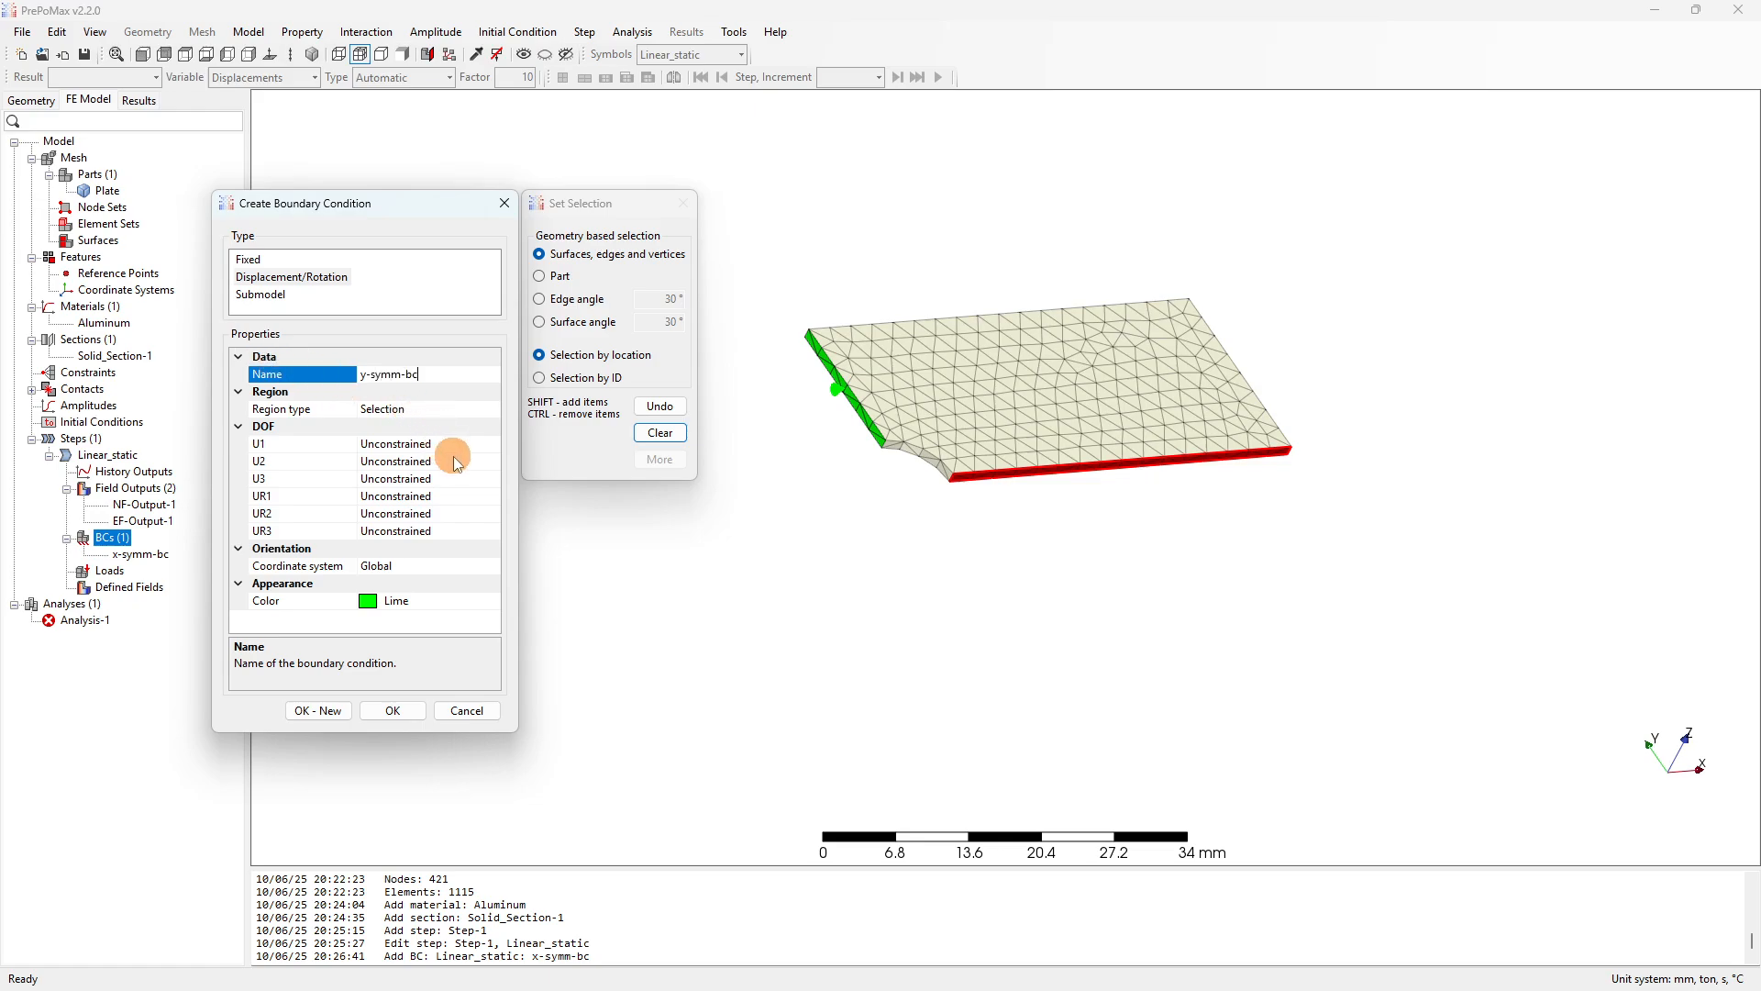
click(488, 464)
click(492, 462)
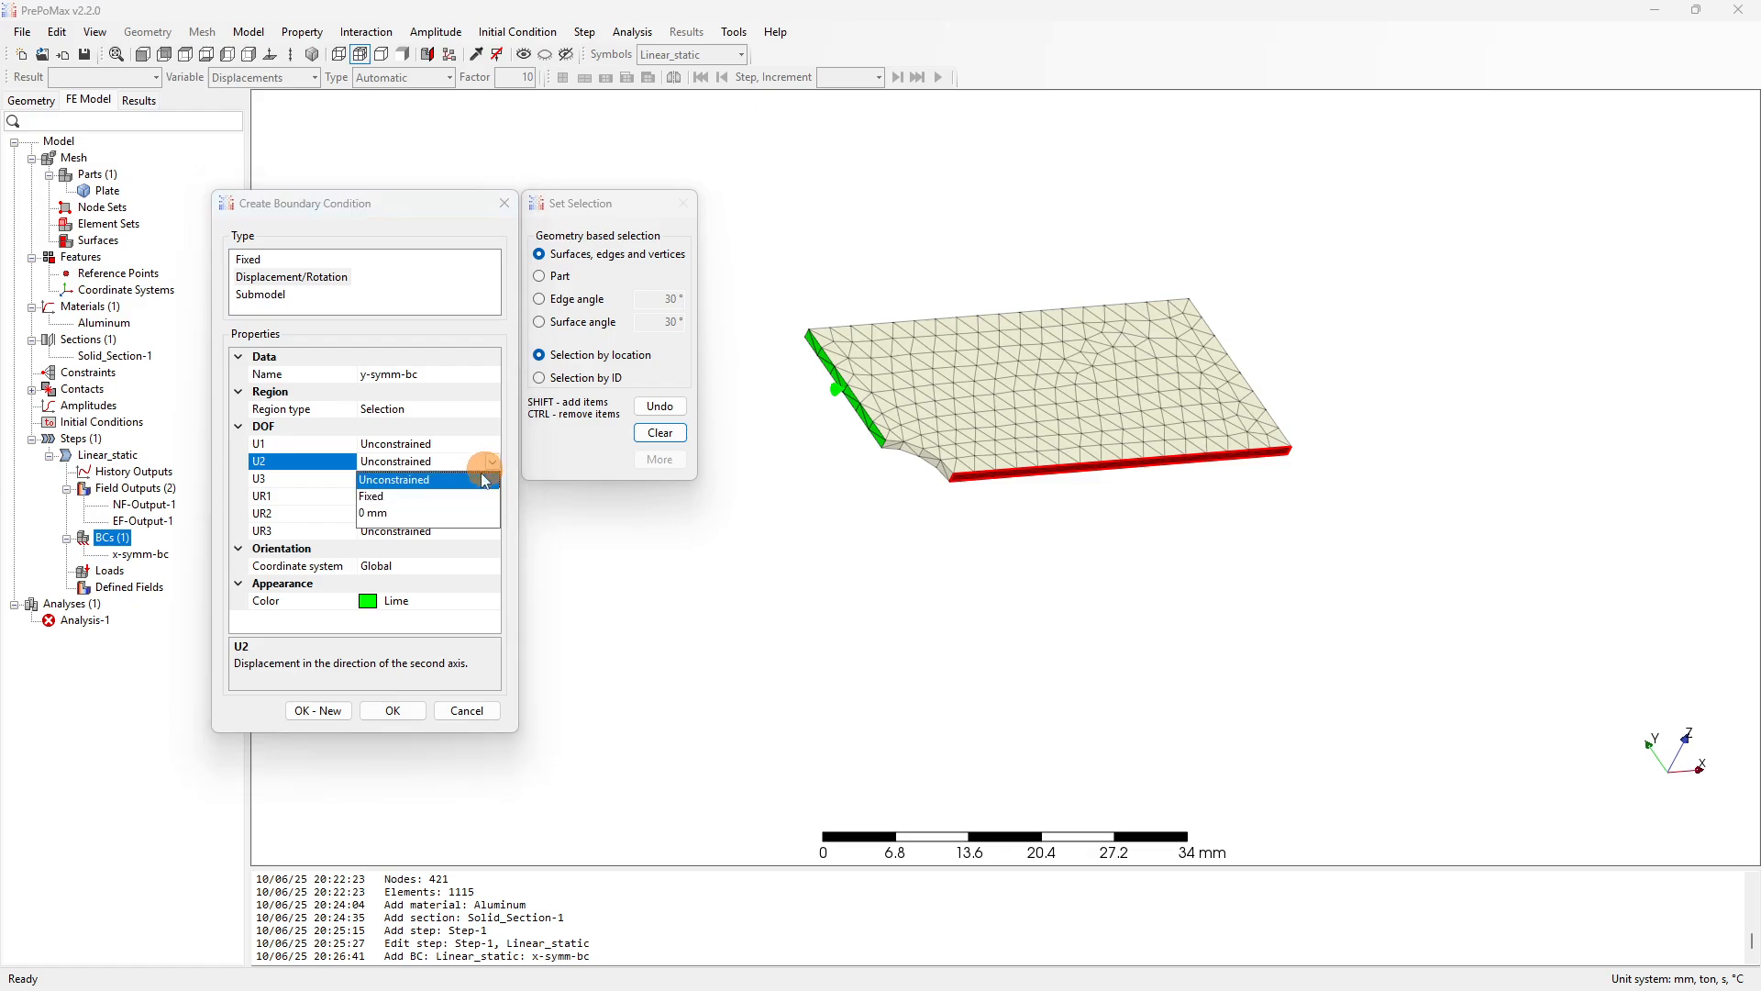
click(397, 514)
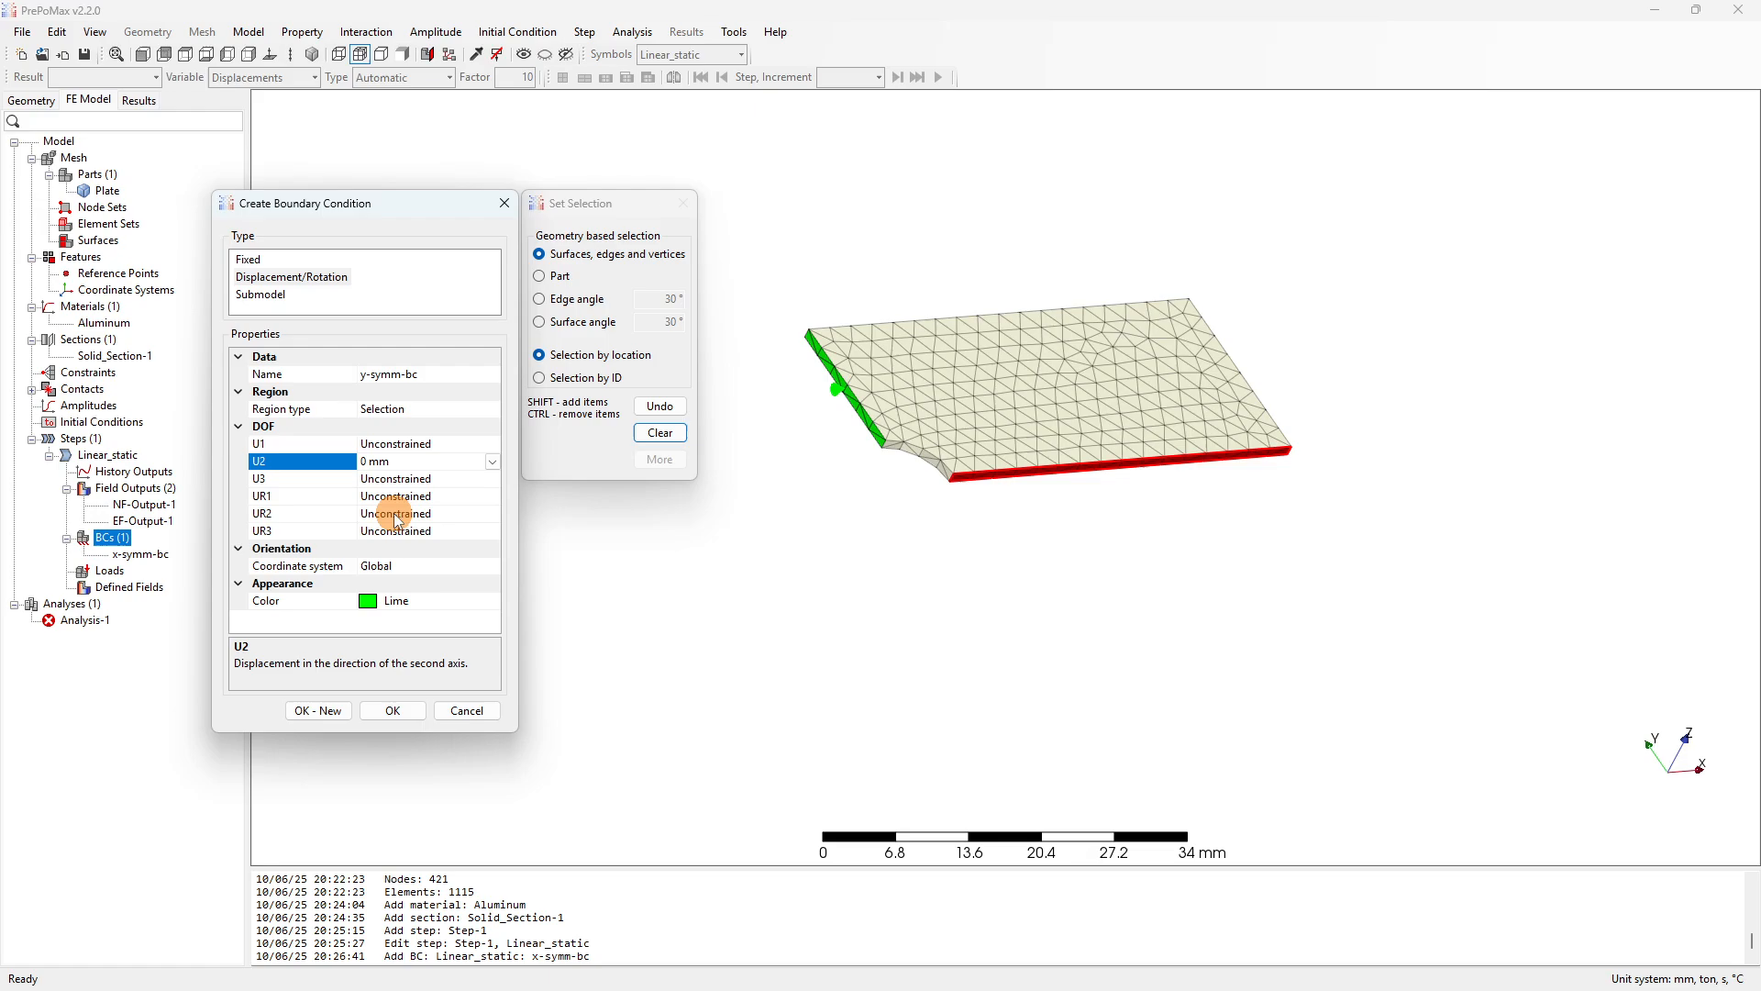
click(392, 712)
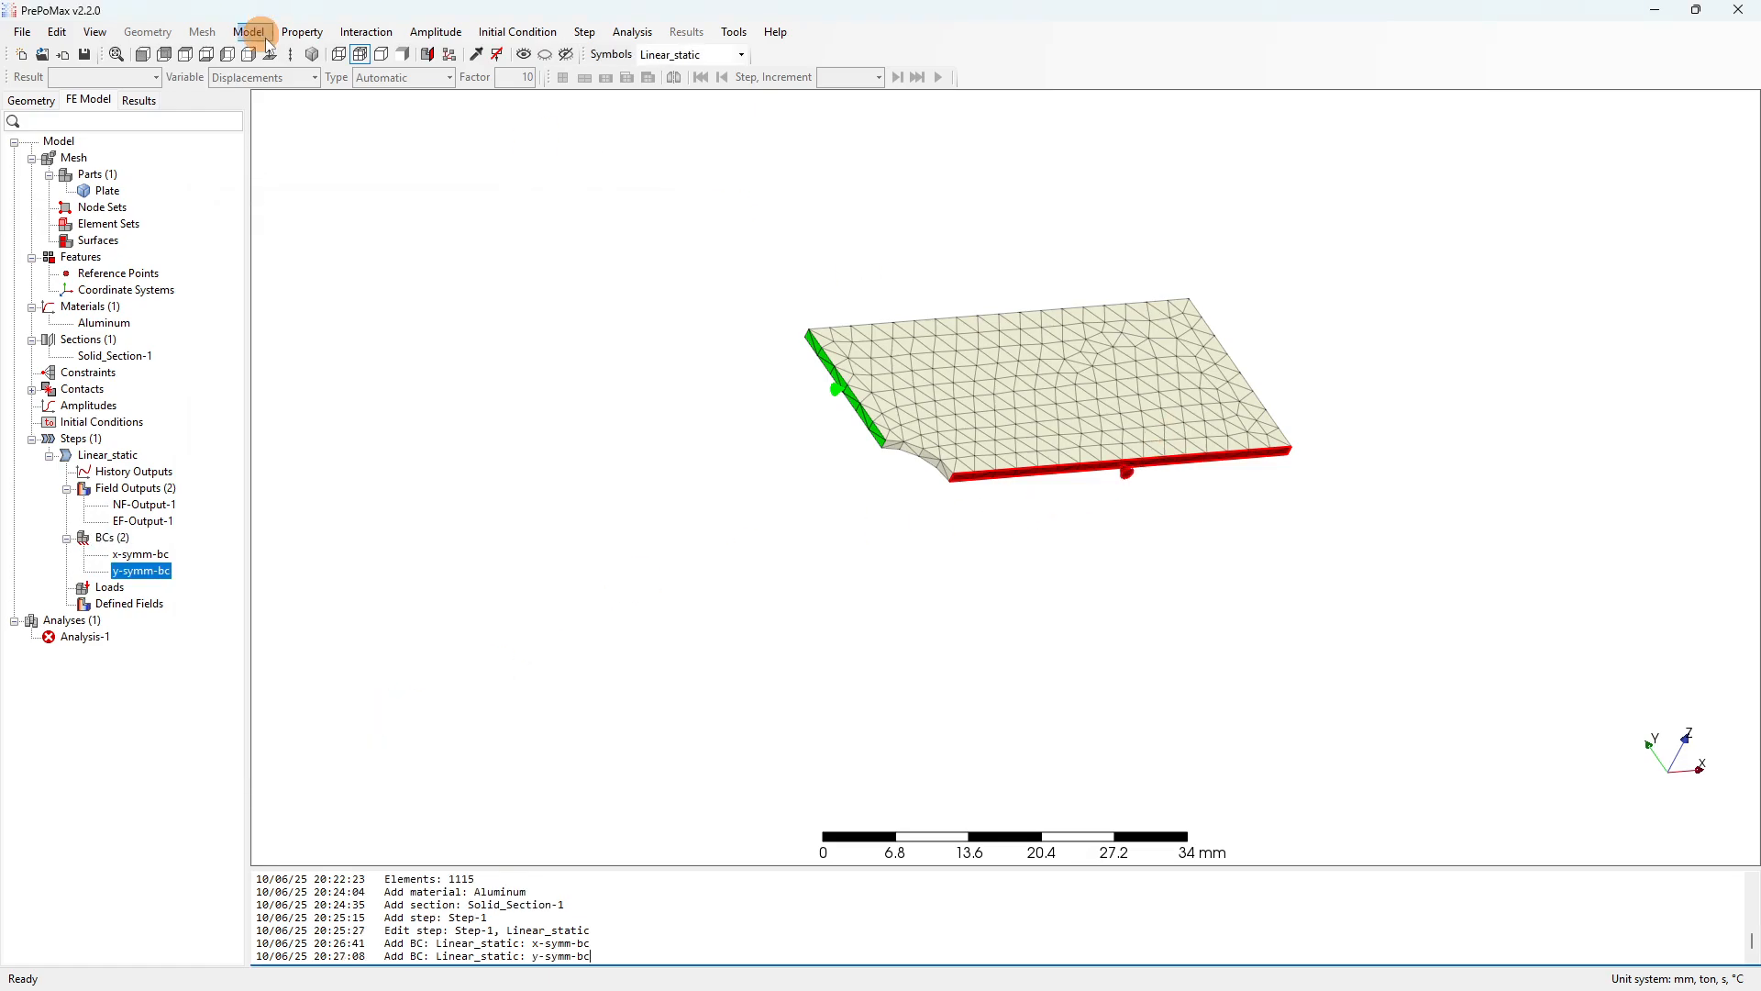
click(143, 55)
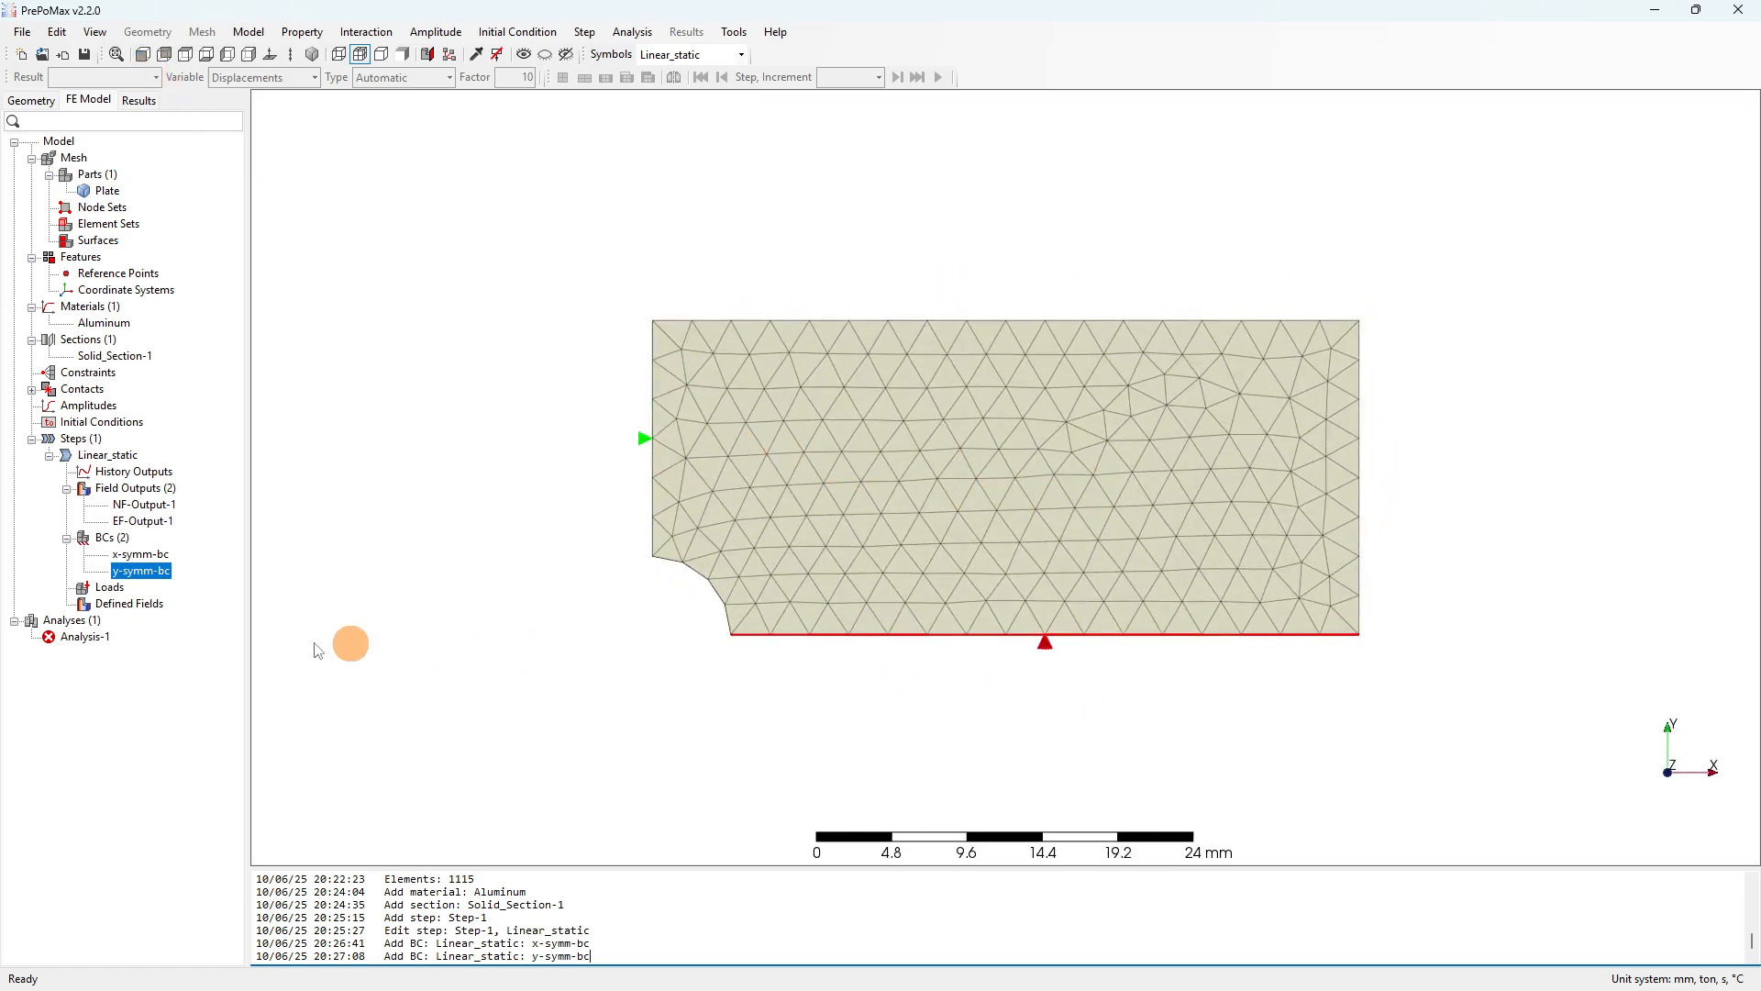
Start a new load and settle on the Concentrated Force type.
right_click(117, 588)
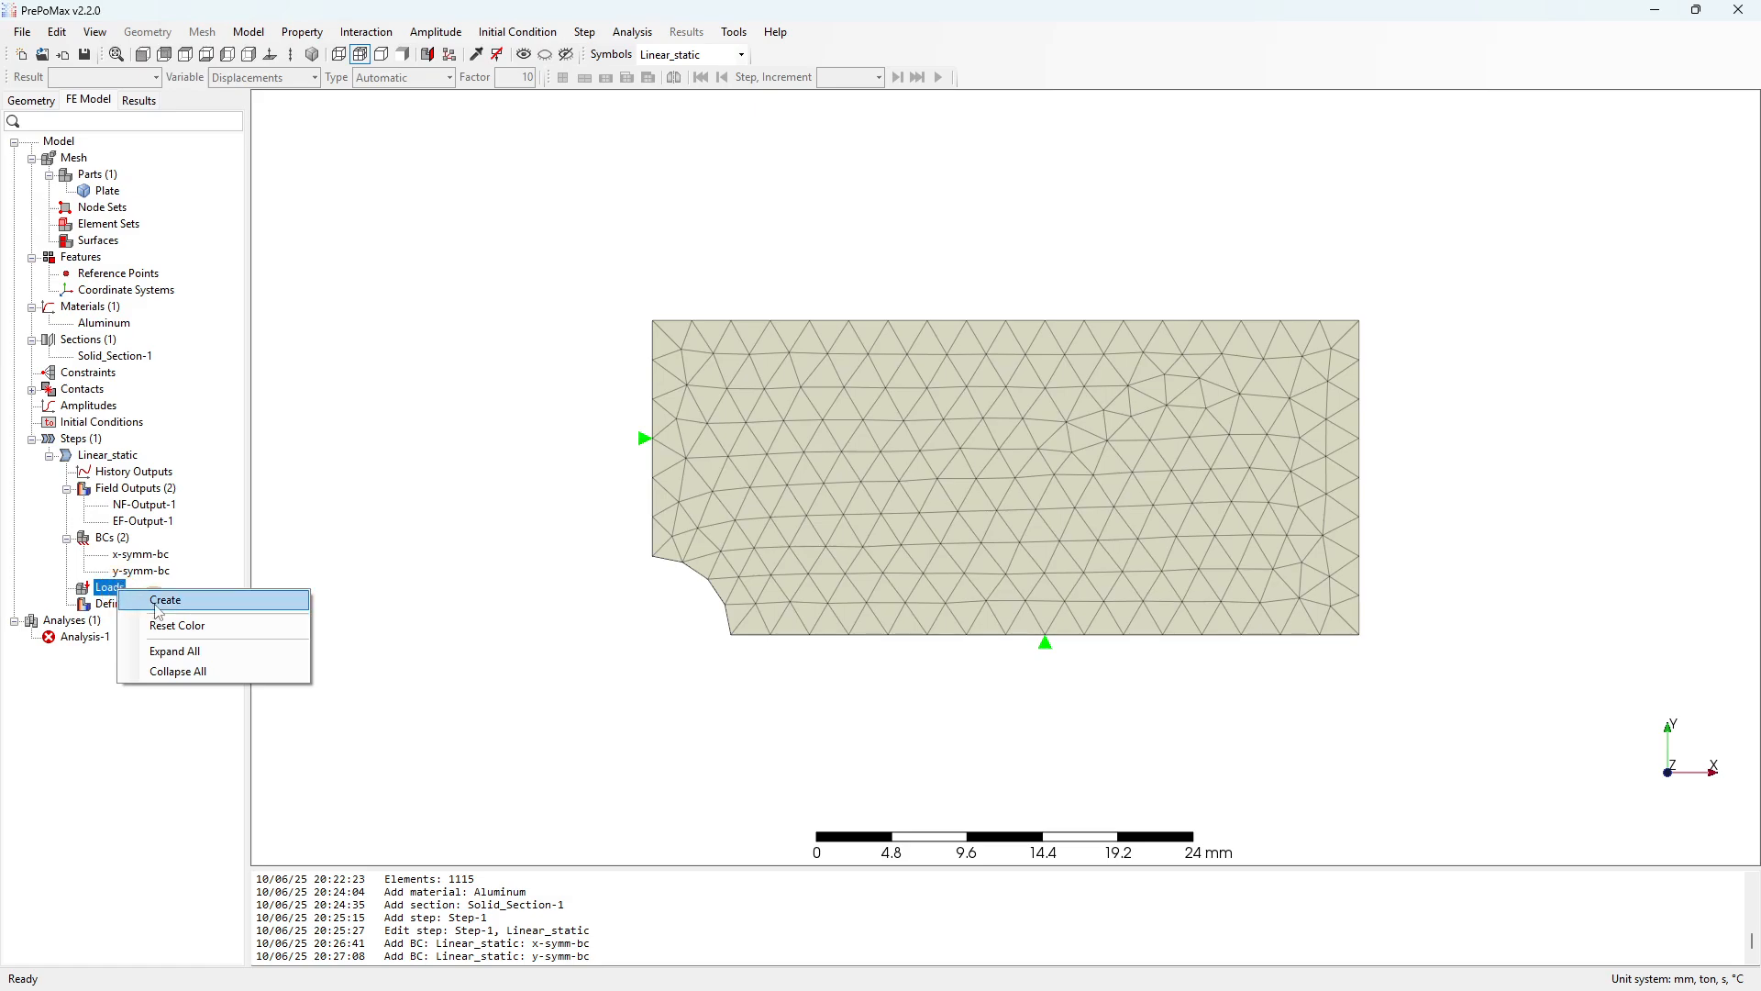
click(157, 602)
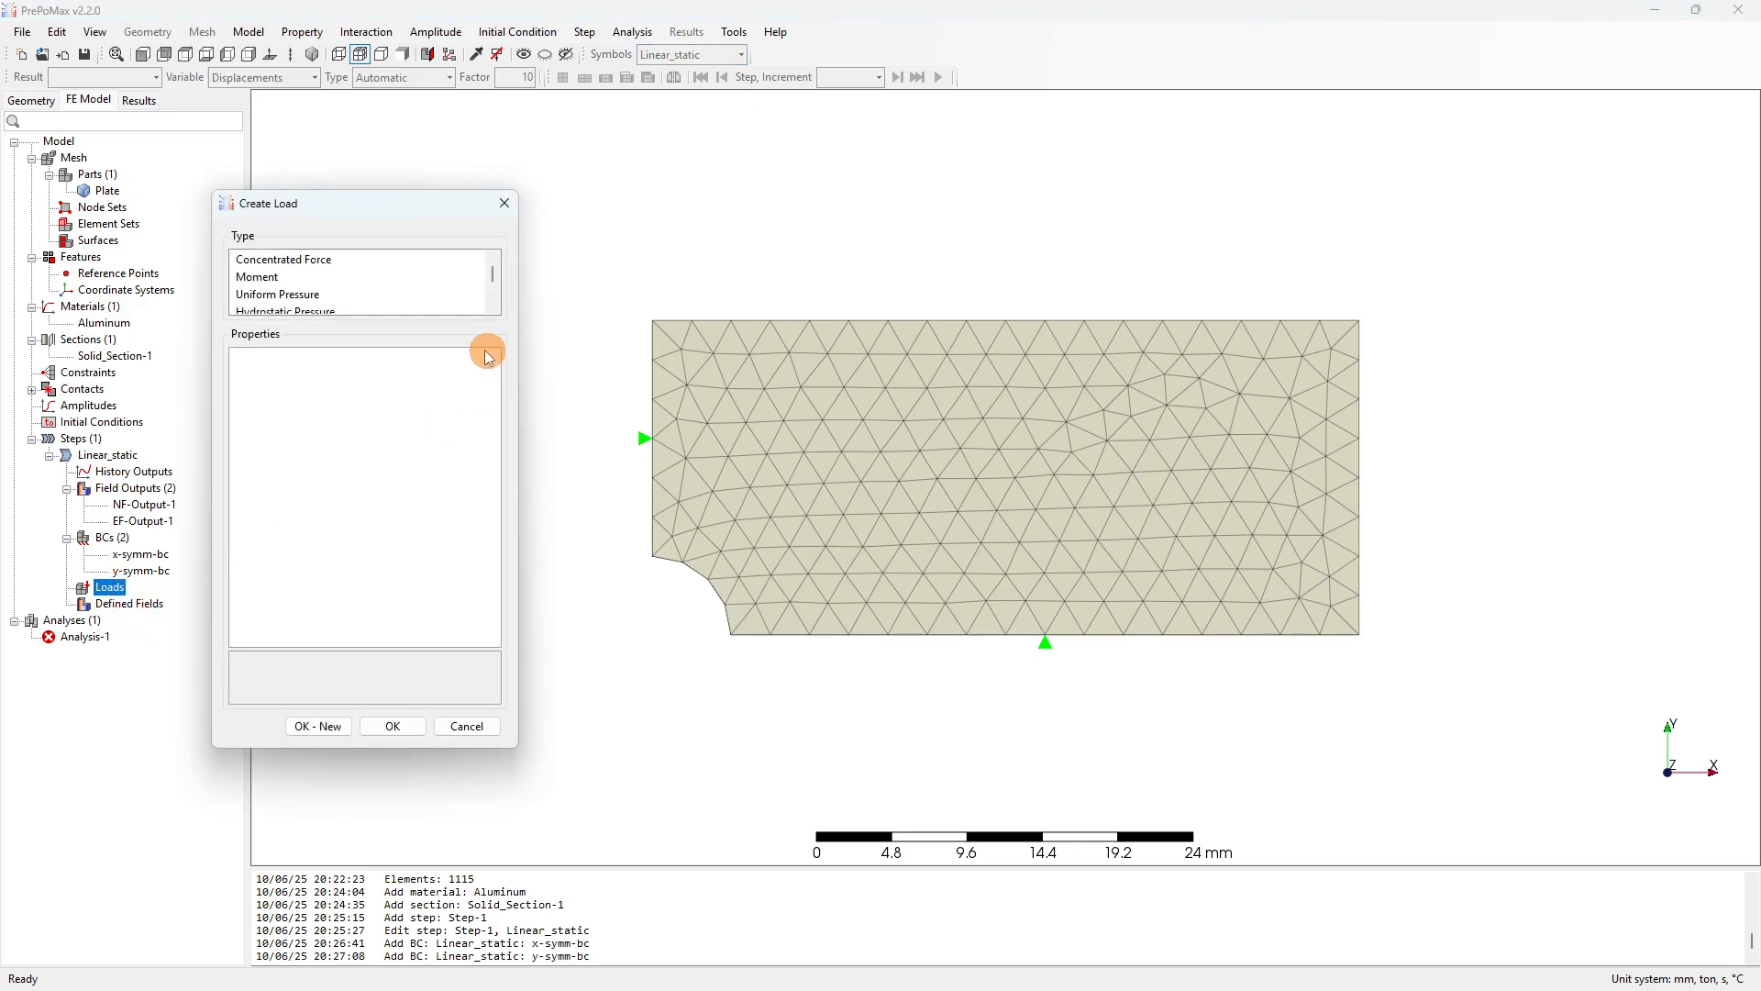
click(275, 260)
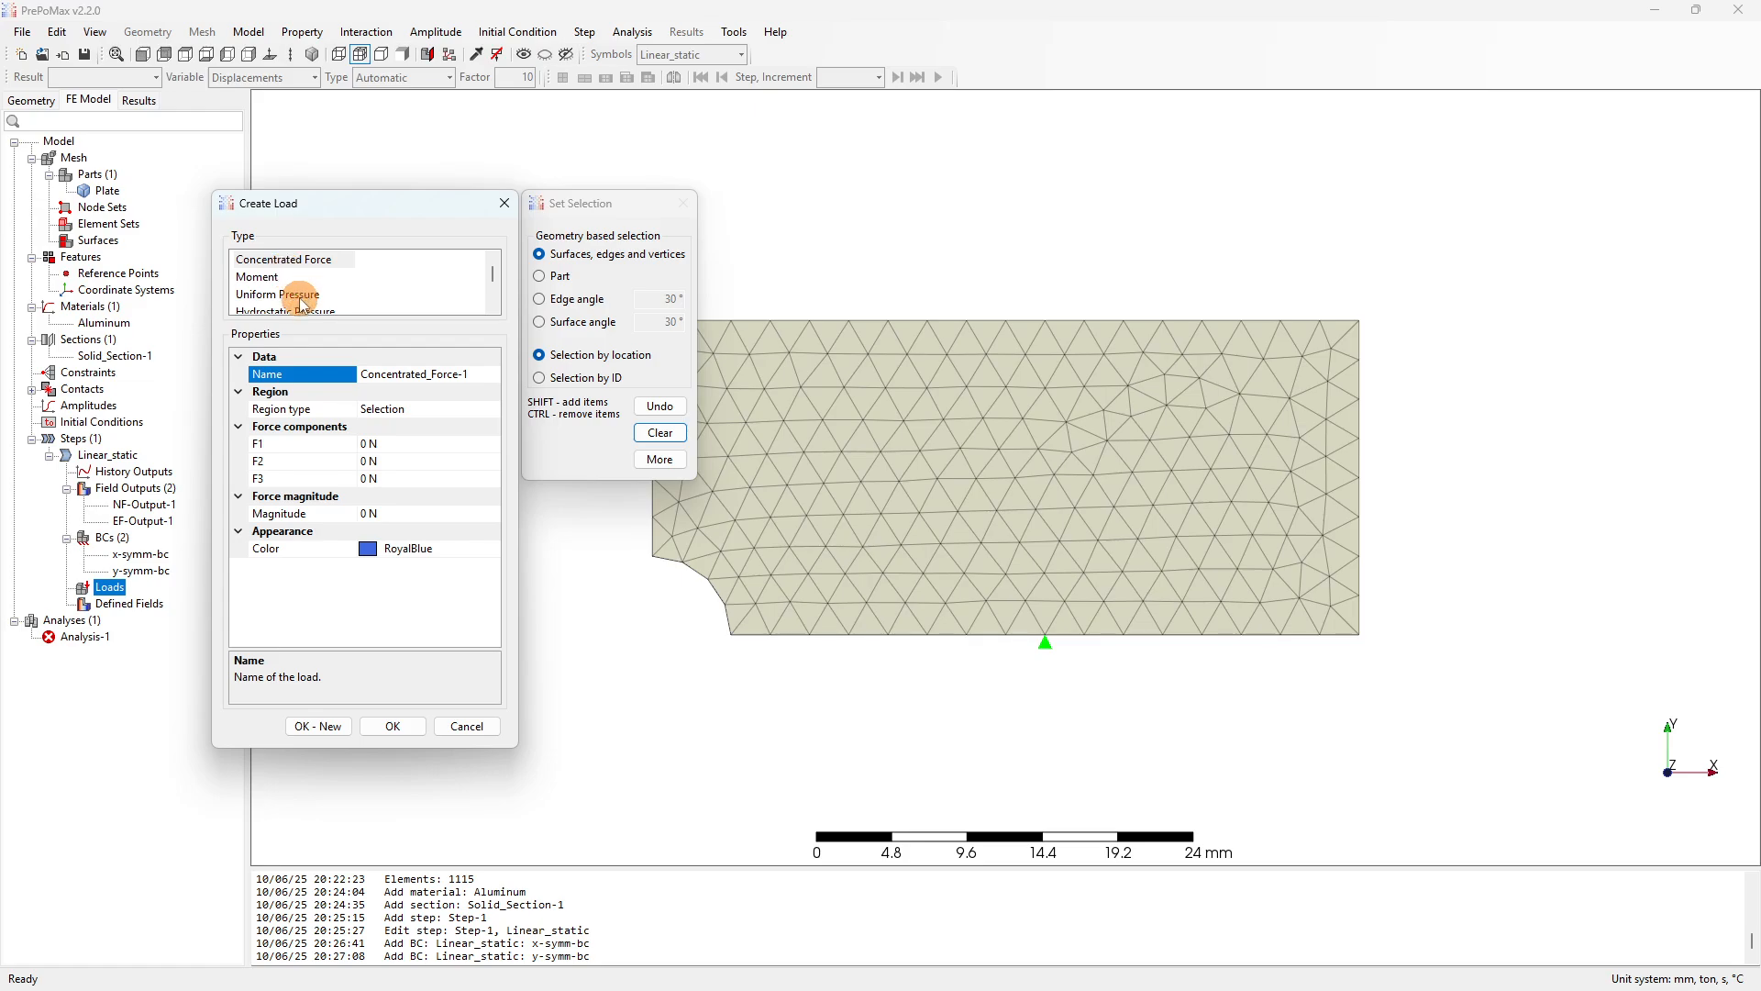
click(301, 295)
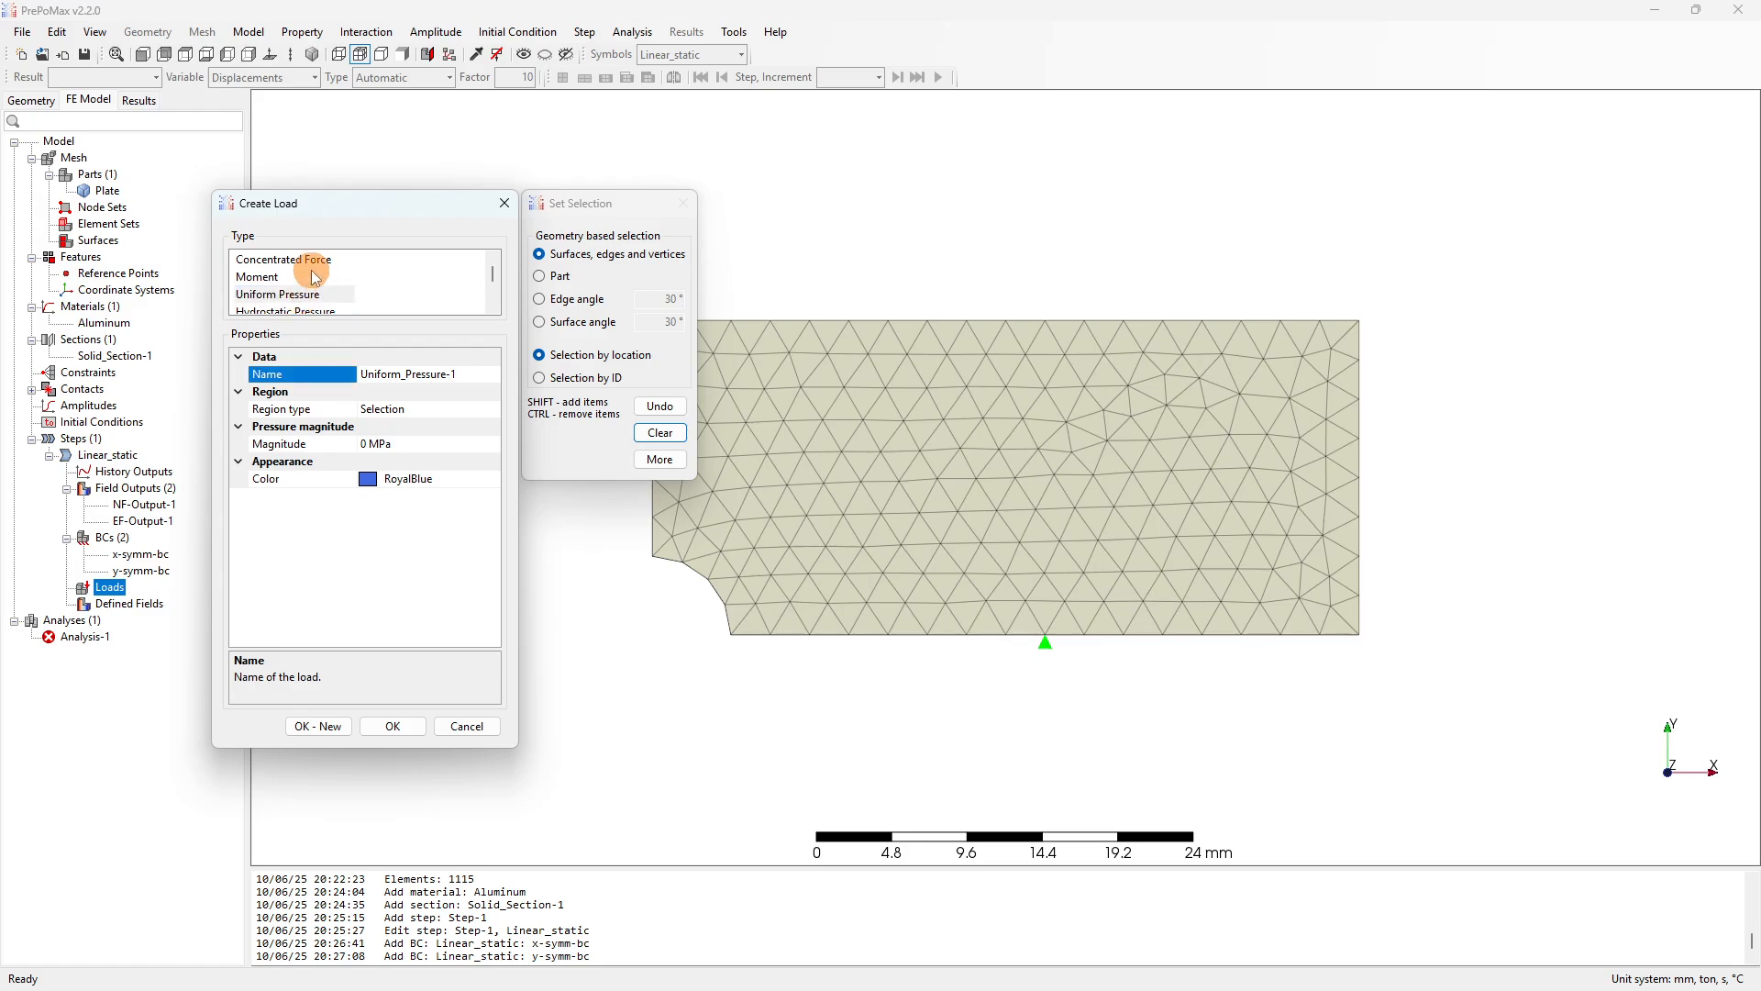
click(307, 260)
Pick the plate's right edge as the load region and begin editing the magnitude.
middle_drag(1347, 437, 1278, 464)
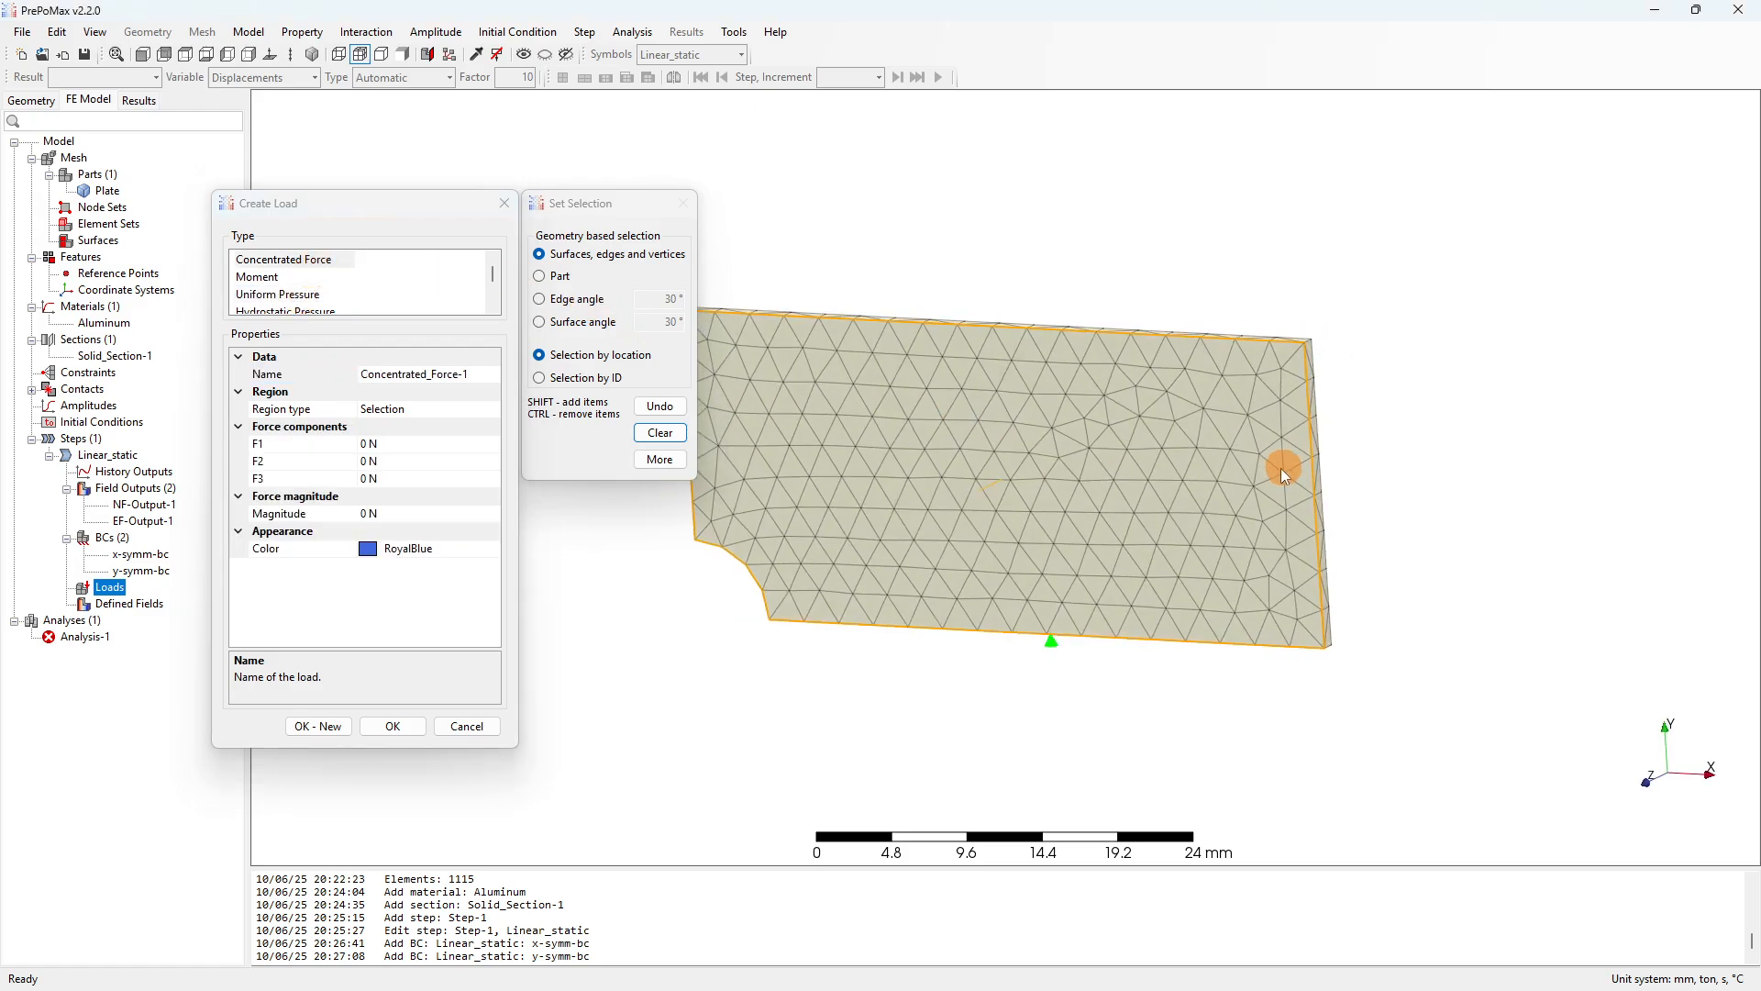
scroll(1292, 369, up, 3)
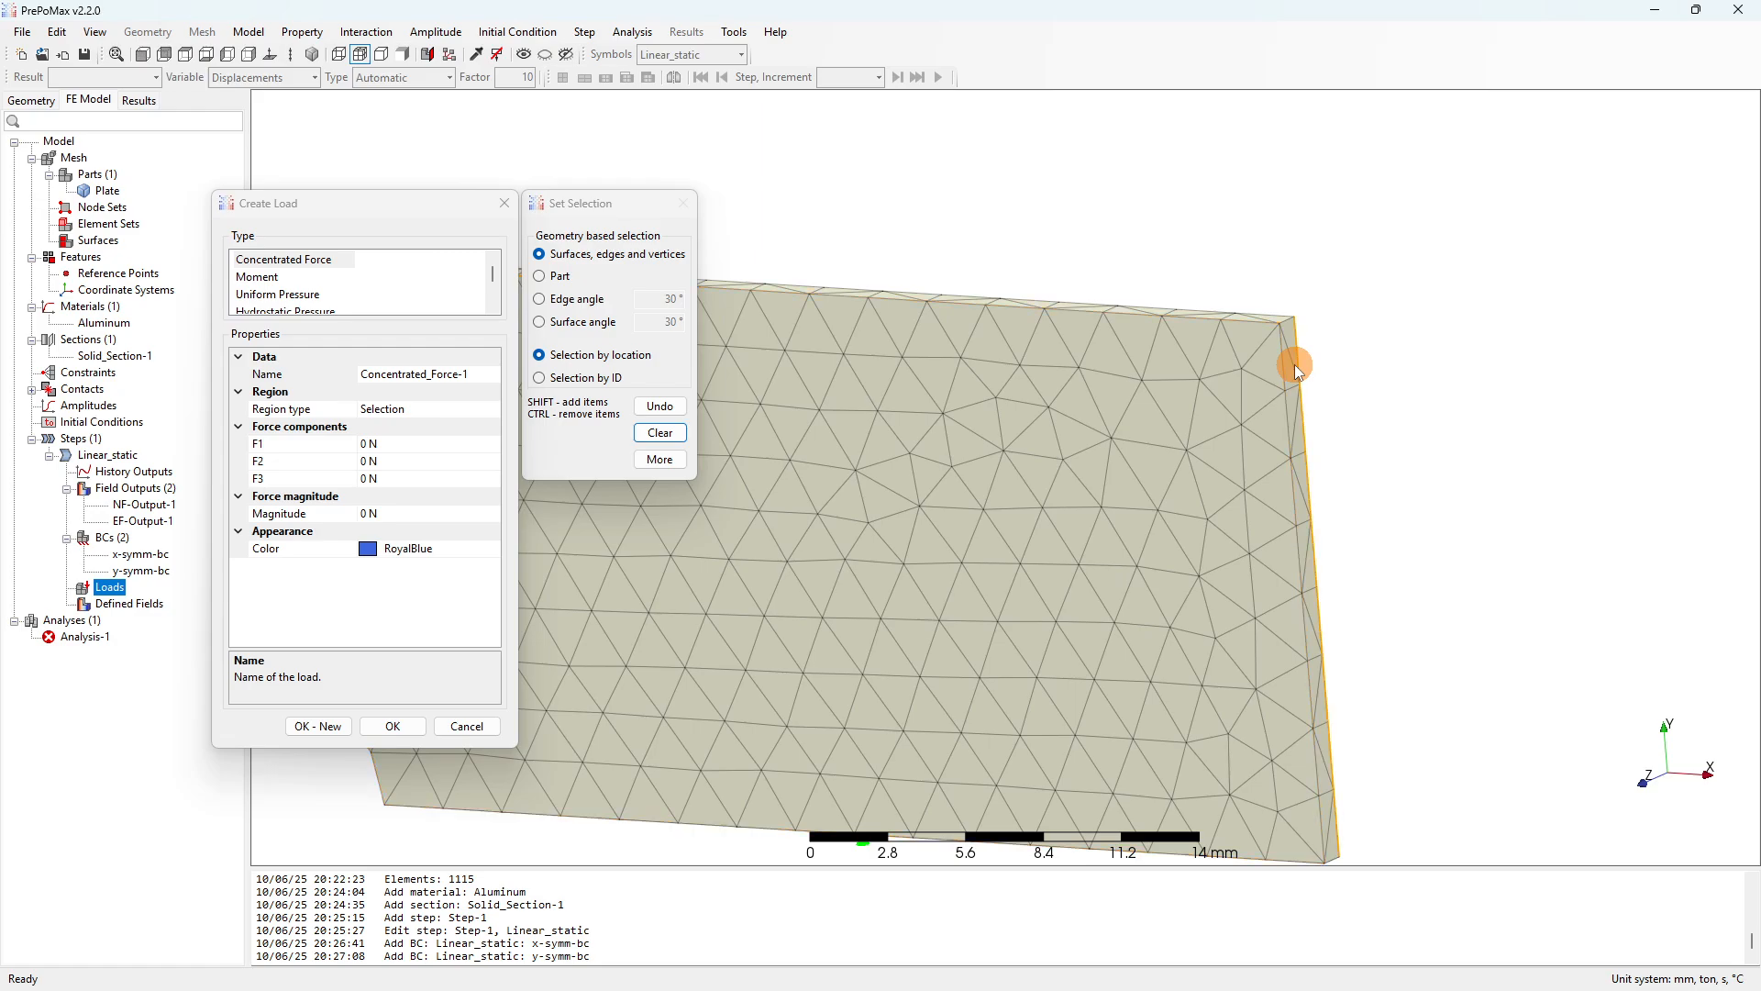
click(1297, 372)
scroll(1146, 303, down, 3)
scroll(1192, 394, up, 3)
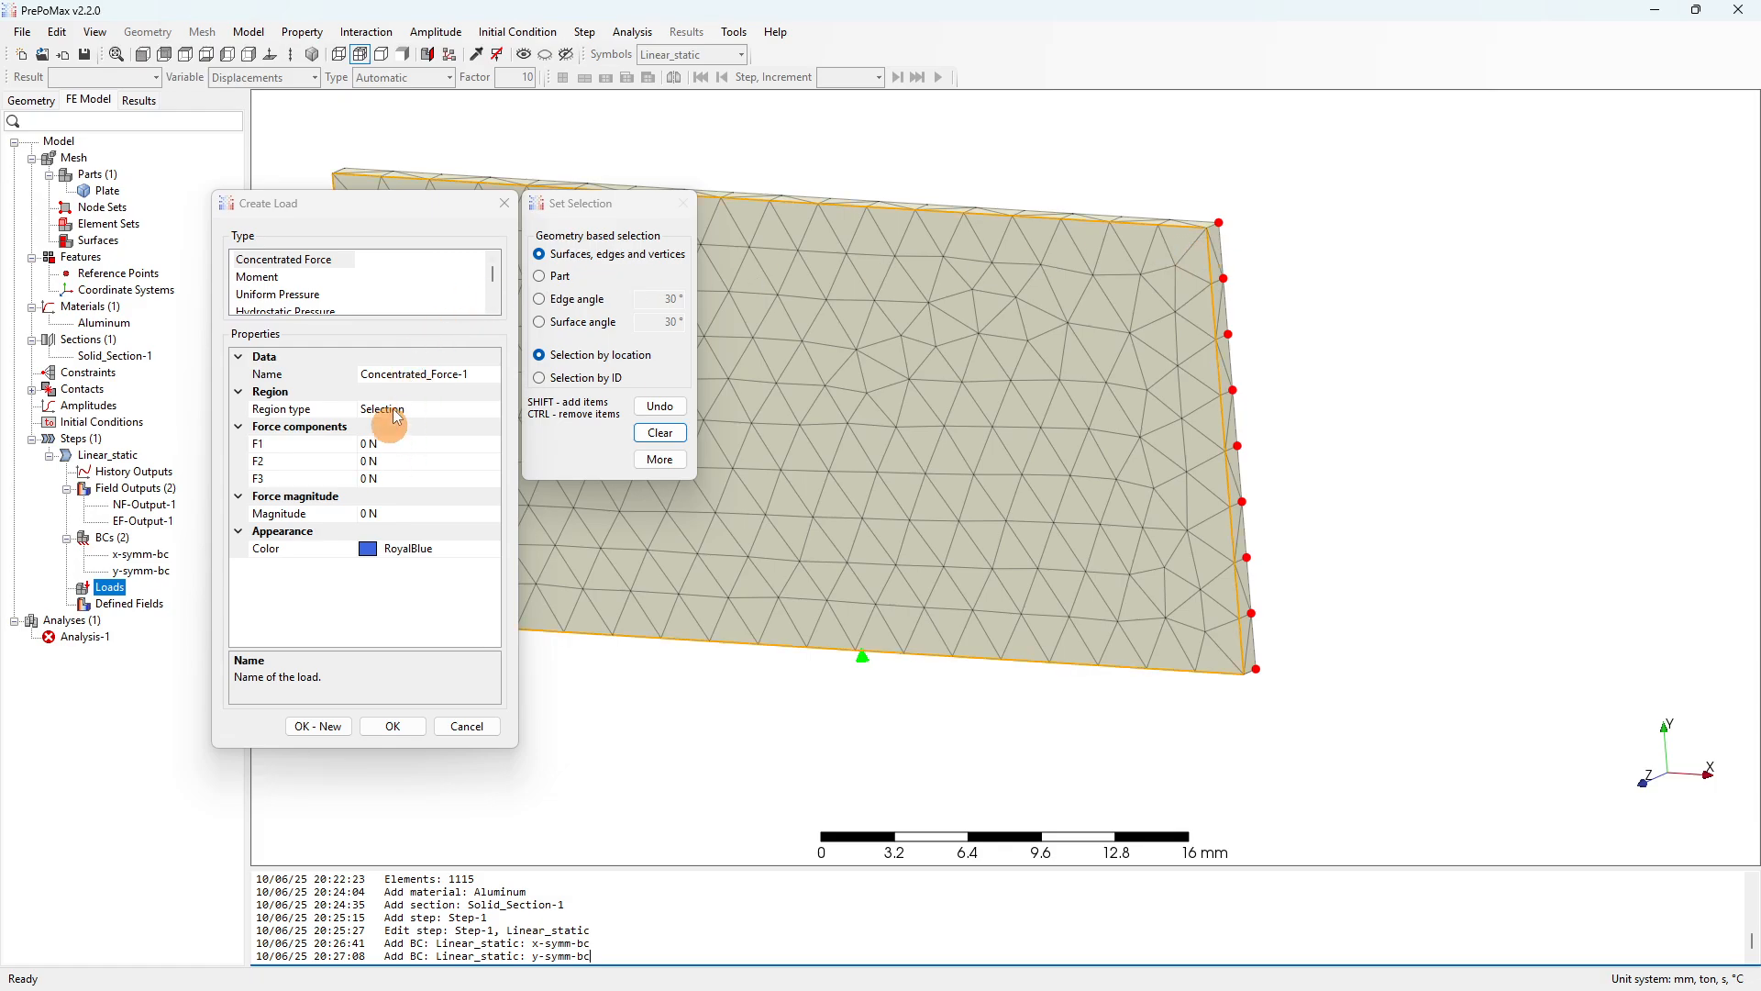
click(373, 515)
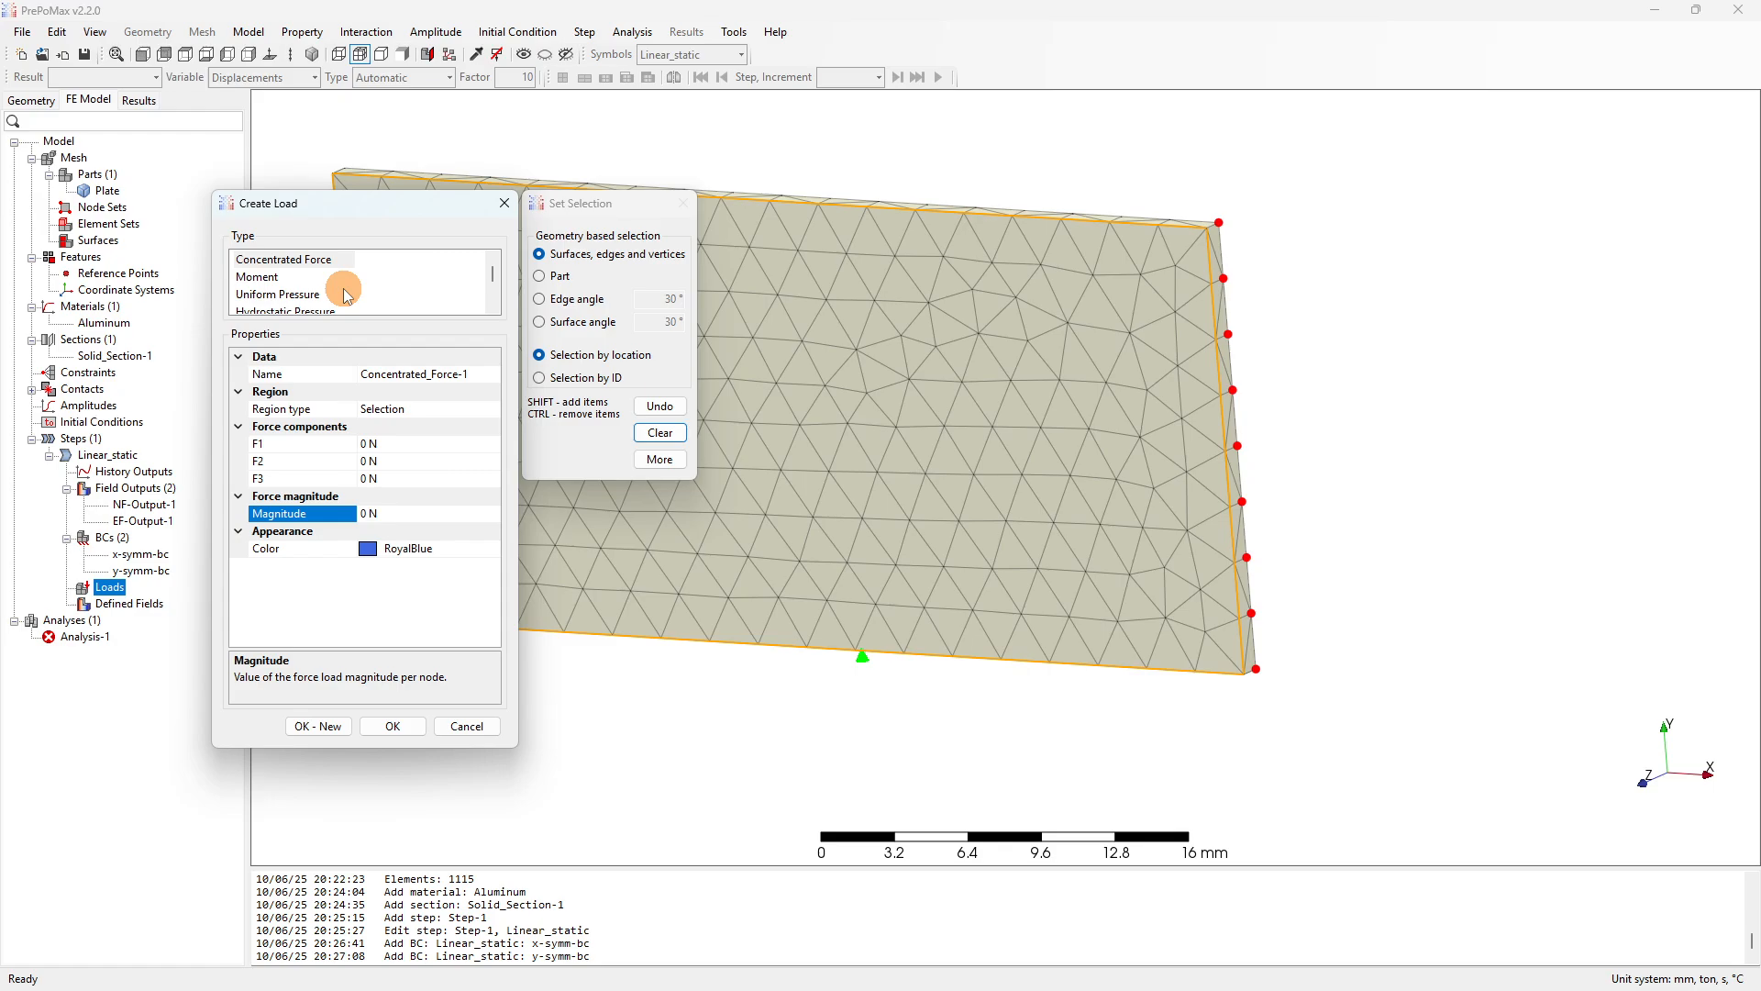
Switch the load to Uniform Pressure and select the plate's right edge surface.
click(286, 295)
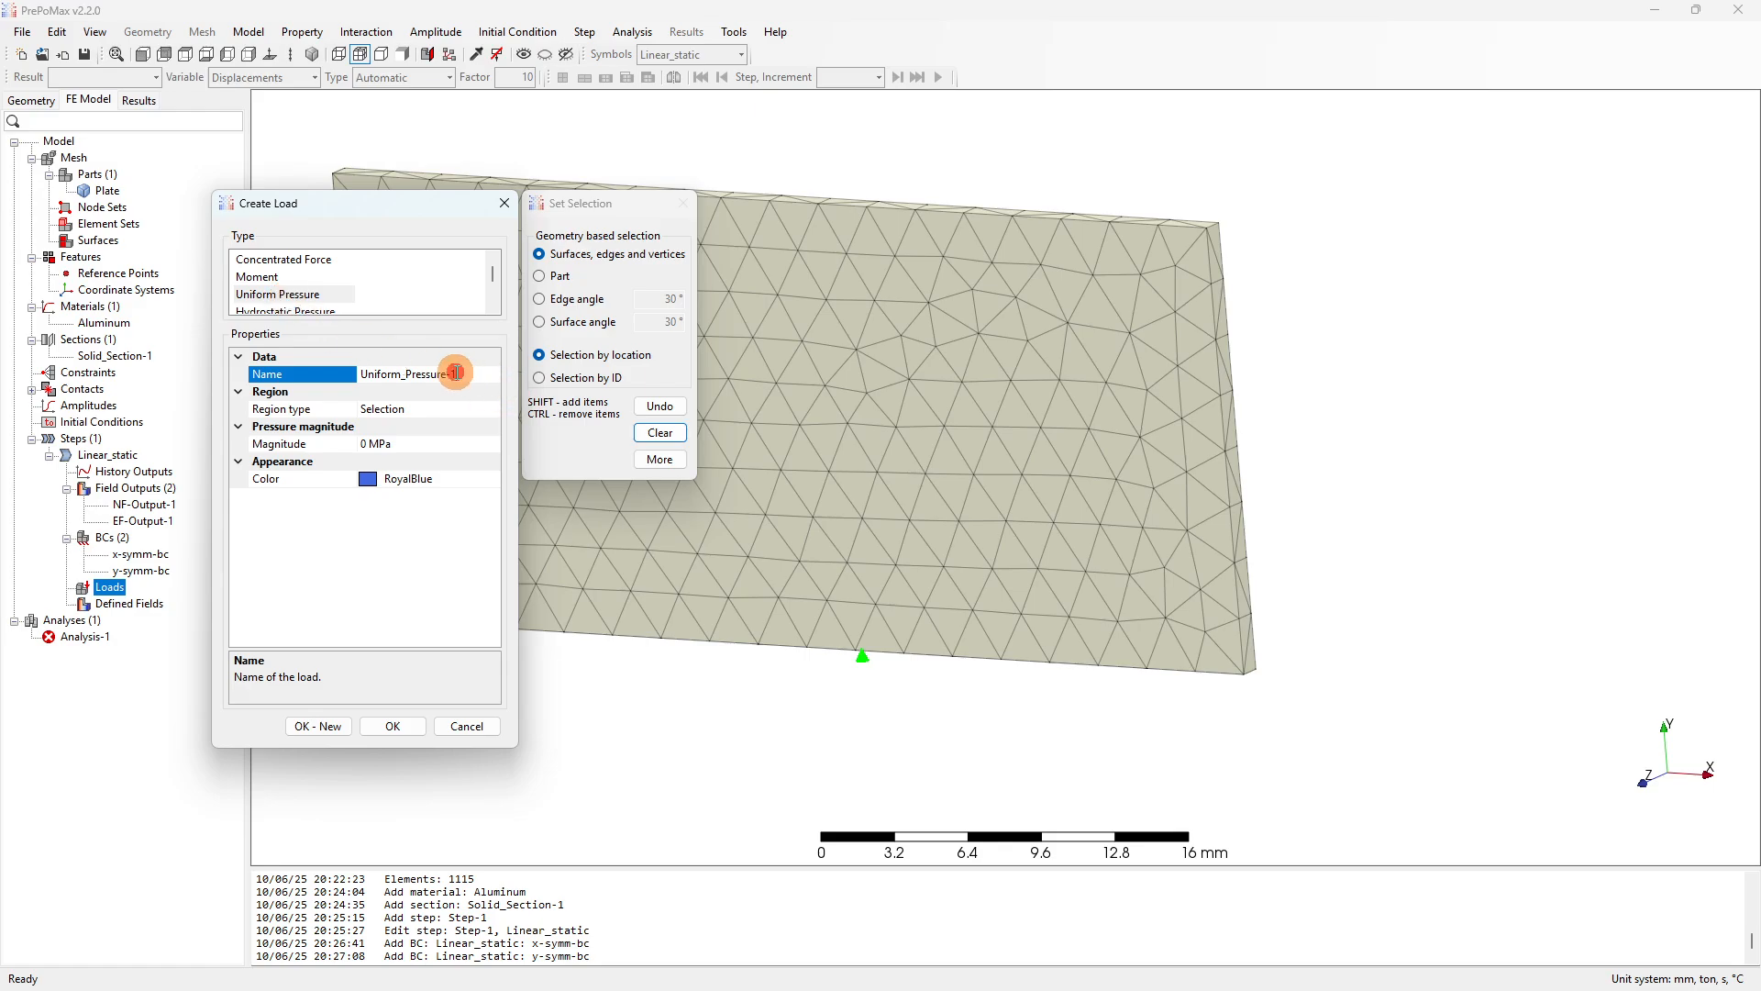
click(356, 372)
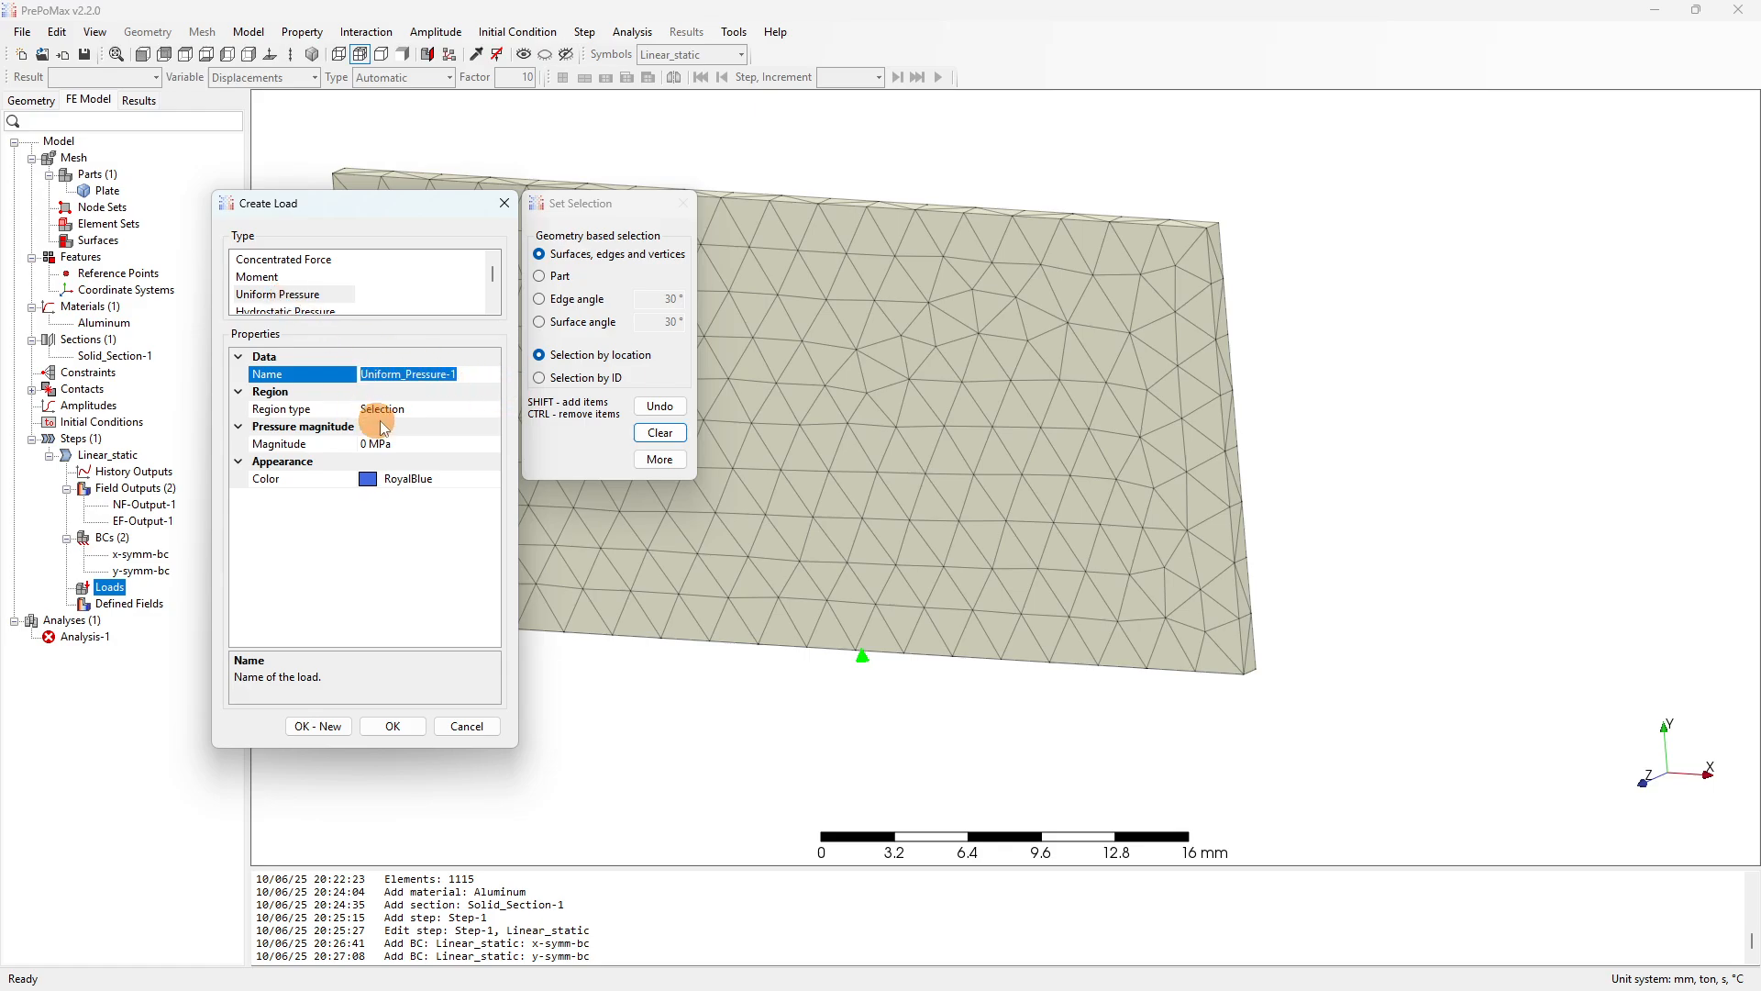
click(409, 408)
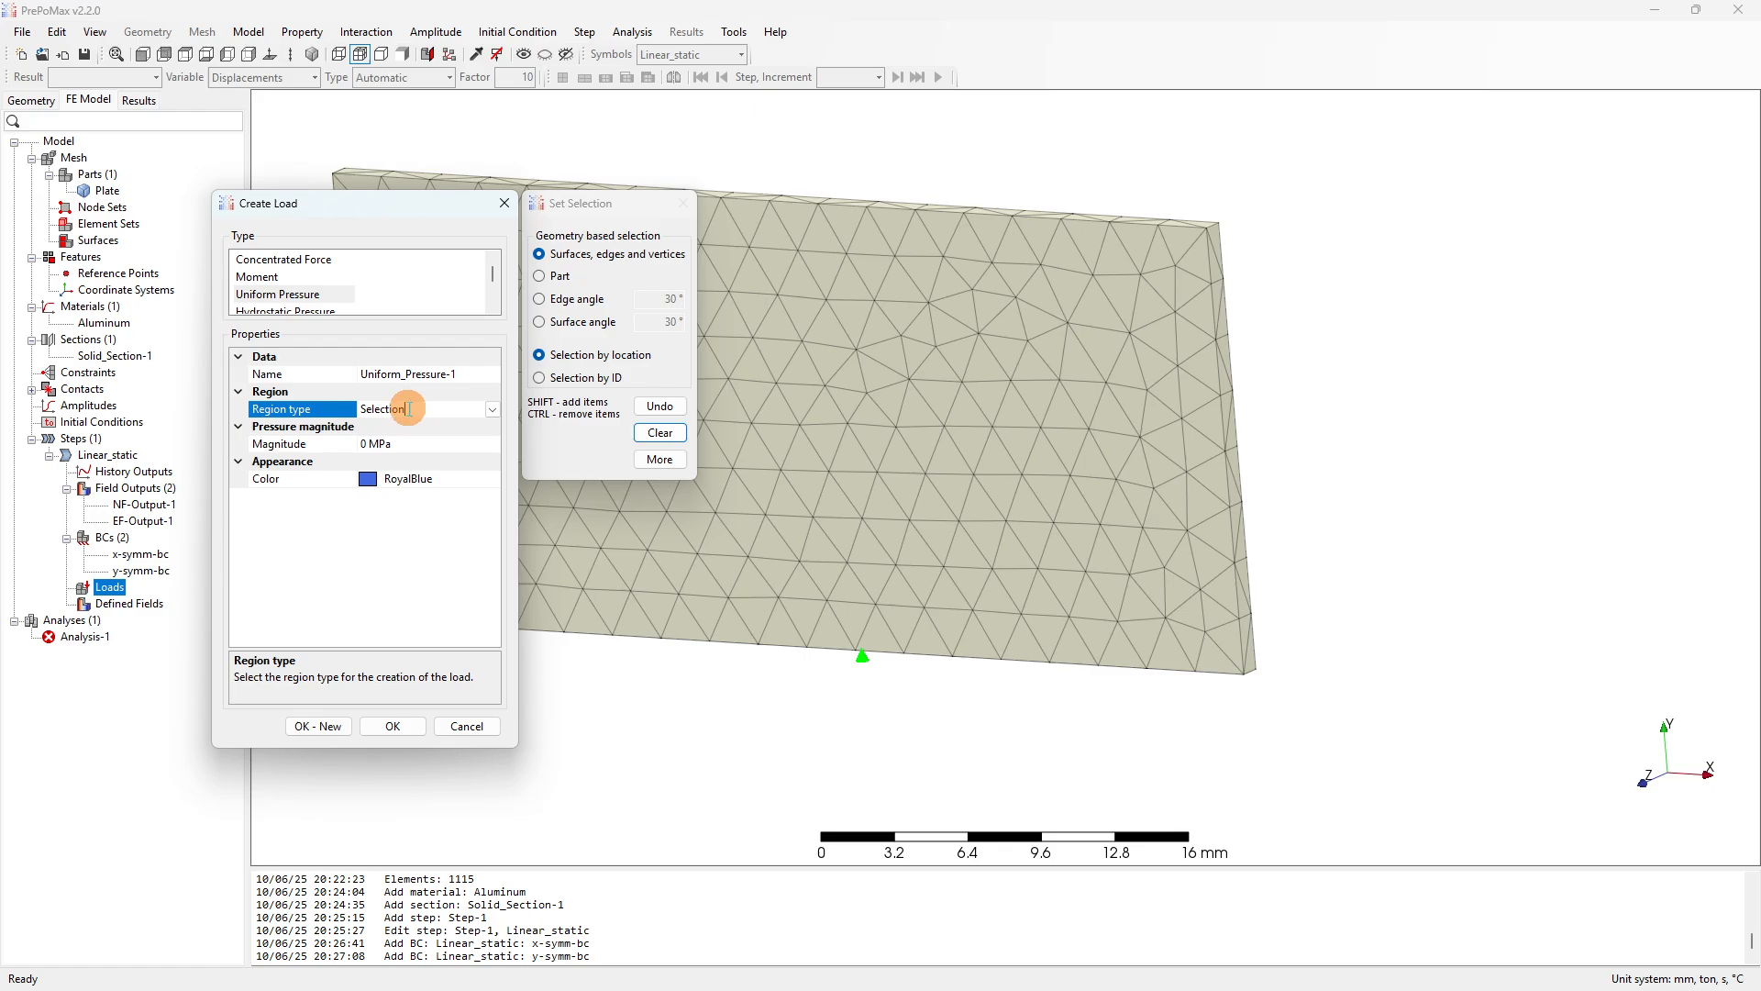
click(1217, 299)
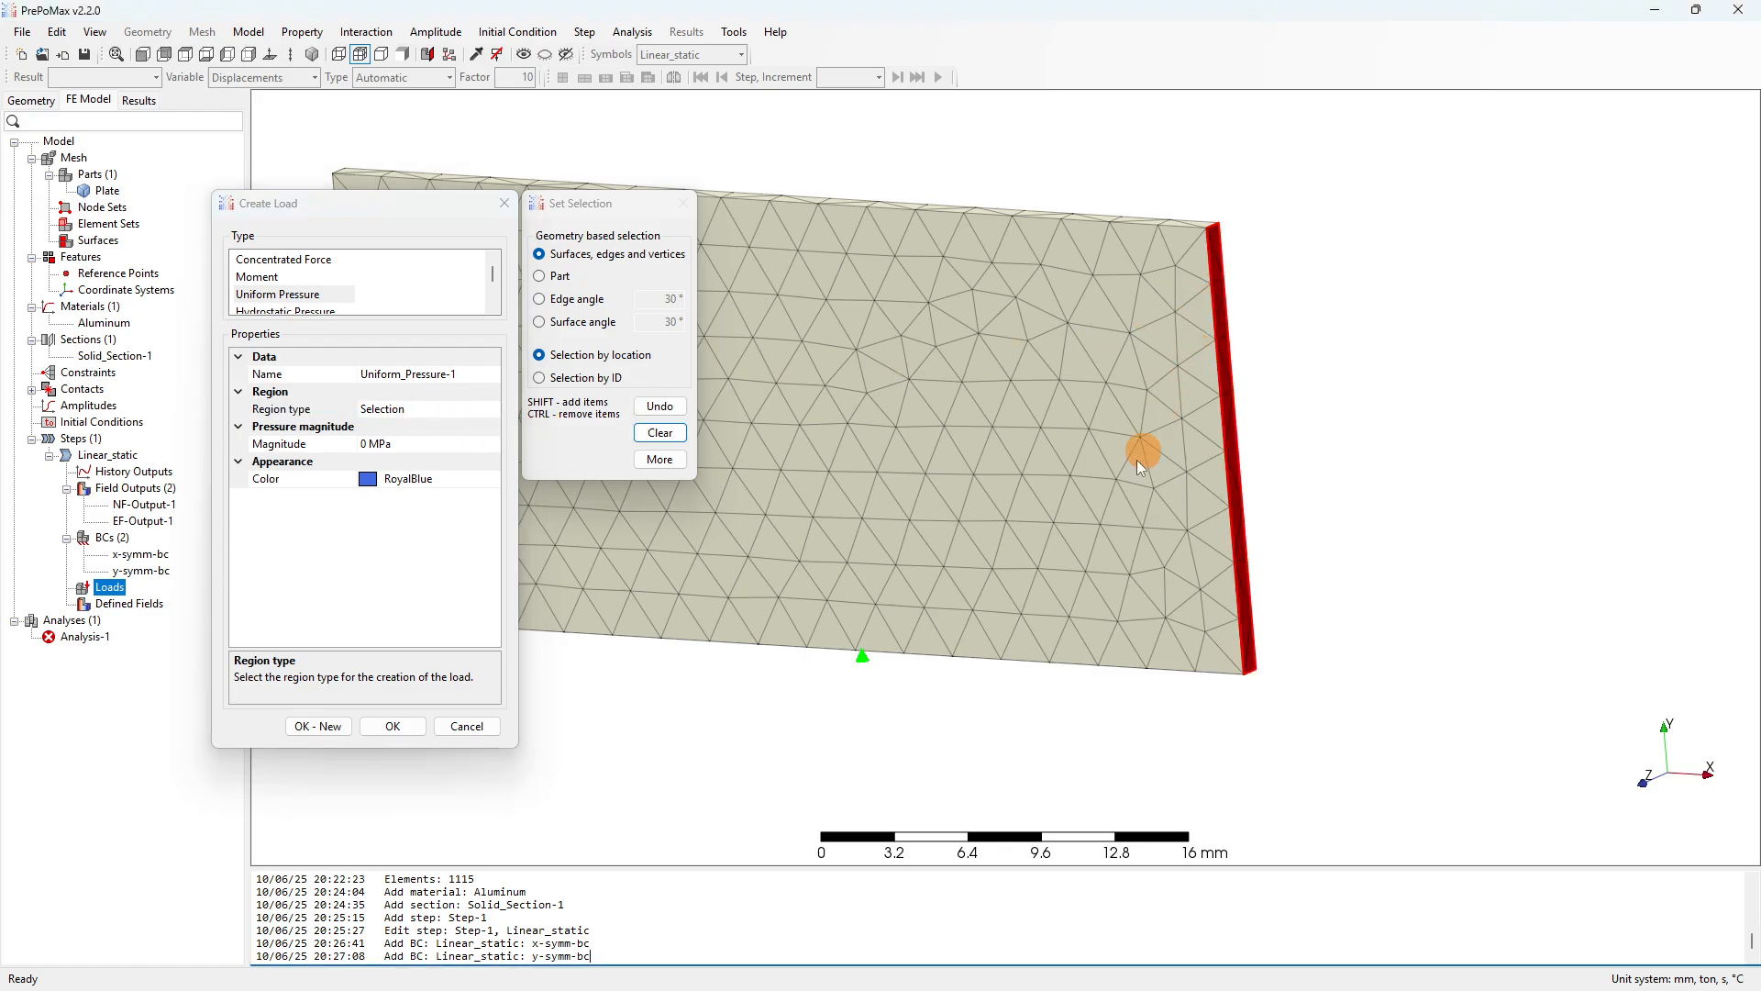
click(370, 444)
drag(364, 441, 349, 443)
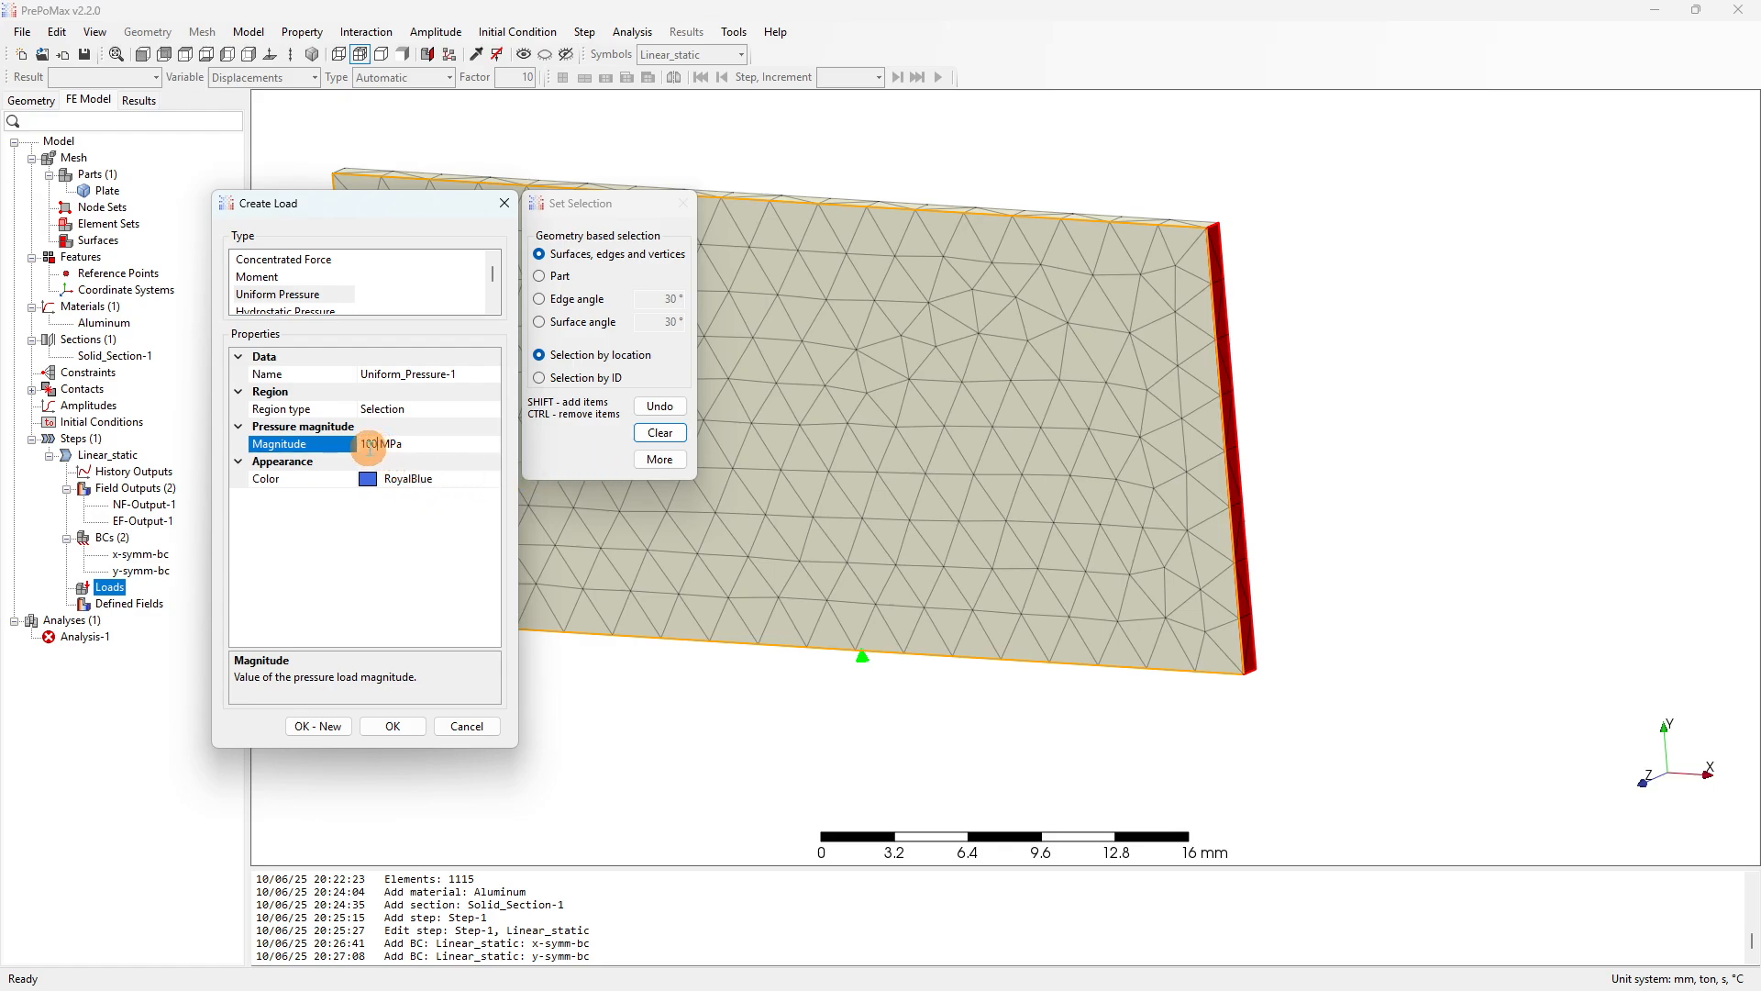
Set the pressure magnitude to -100 MPa and create Uniform_Pressure-1.
click(144, 54)
click(163, 54)
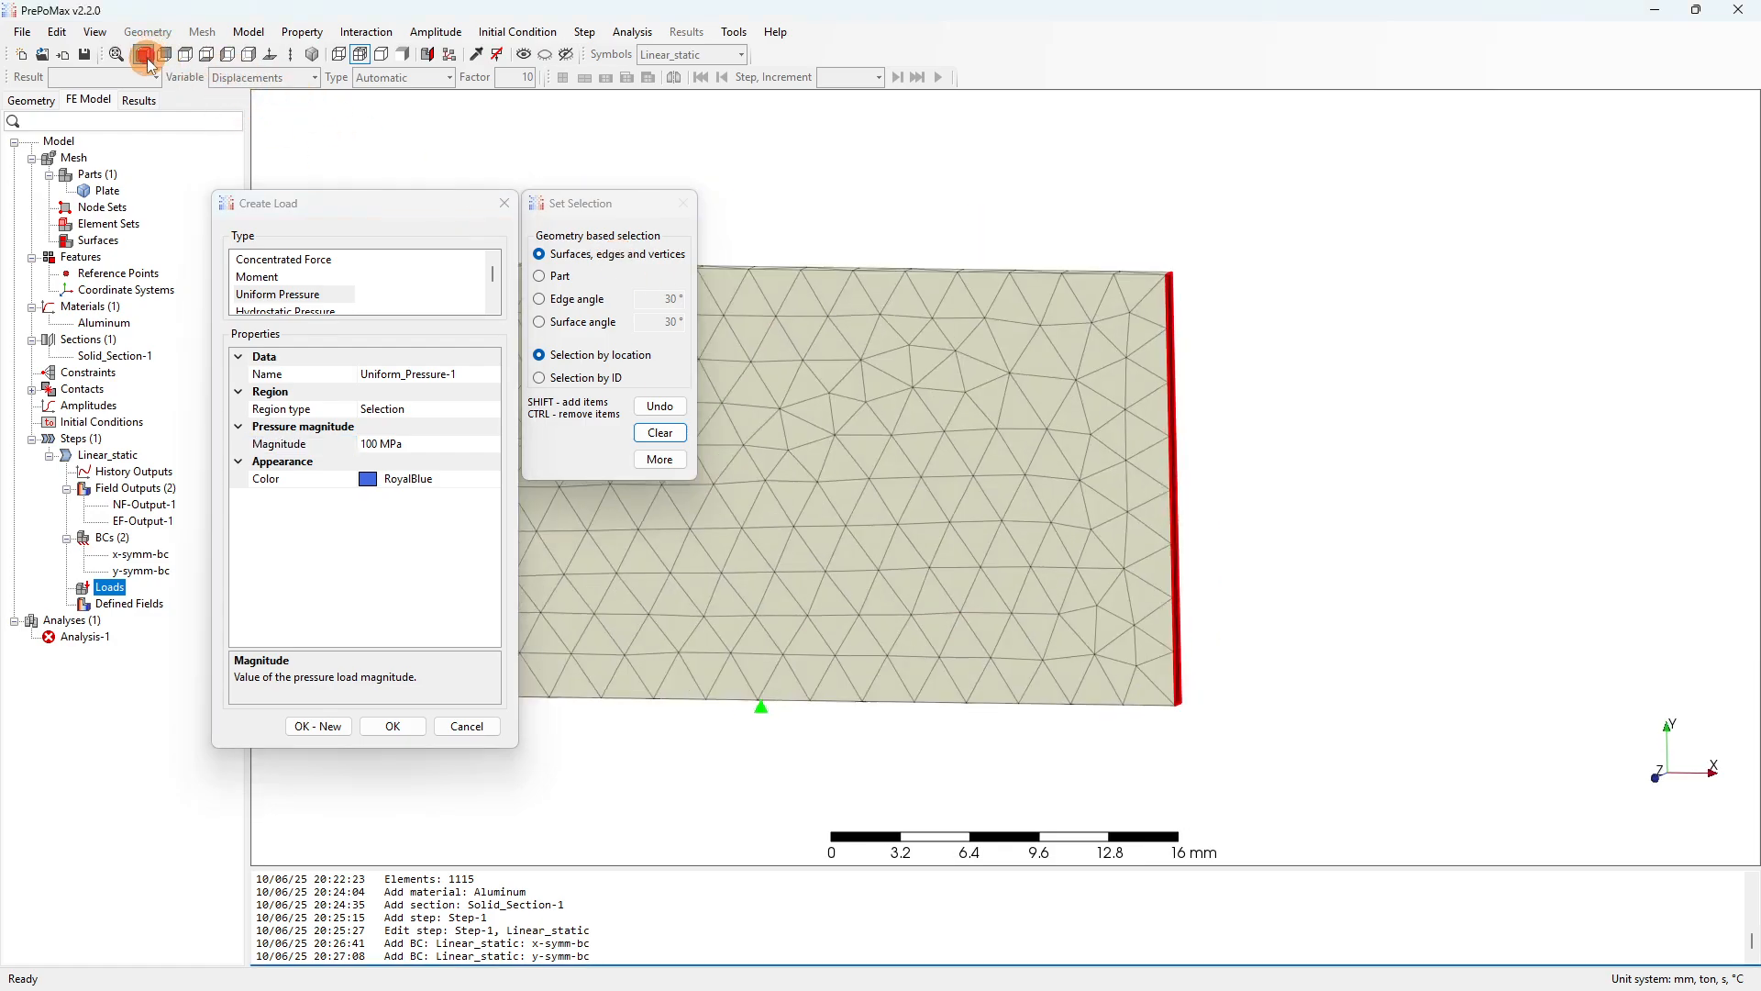
click(367, 444)
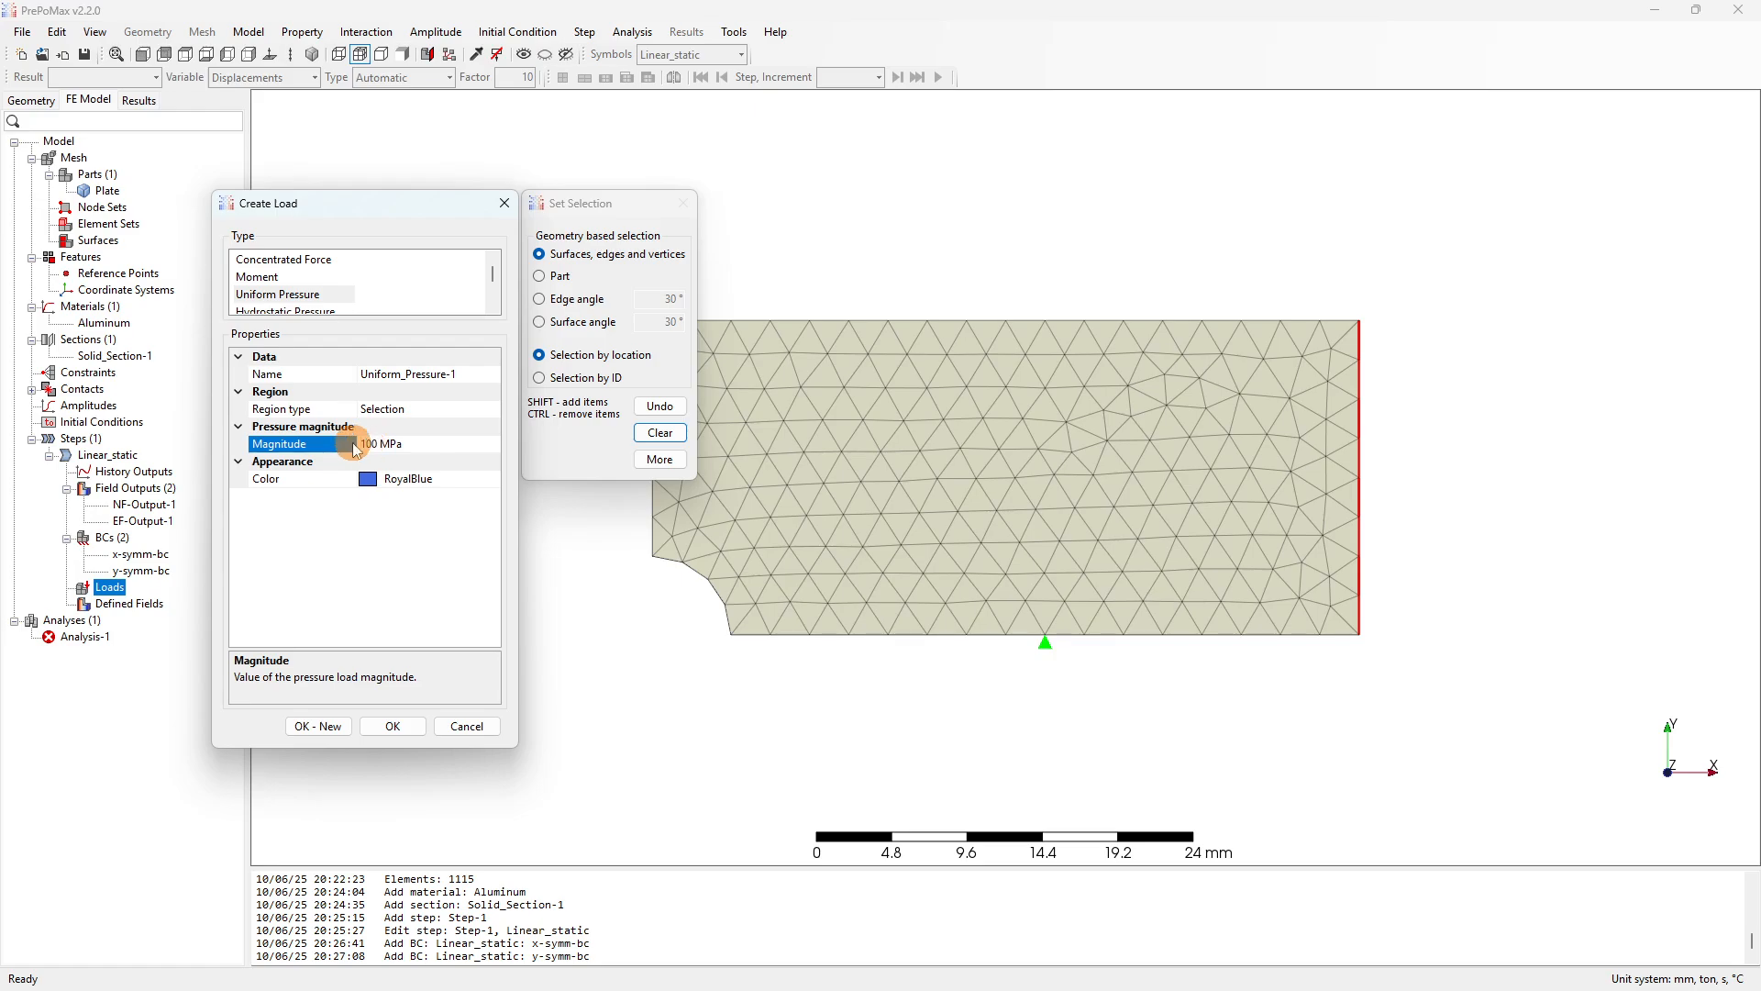
click(395, 725)
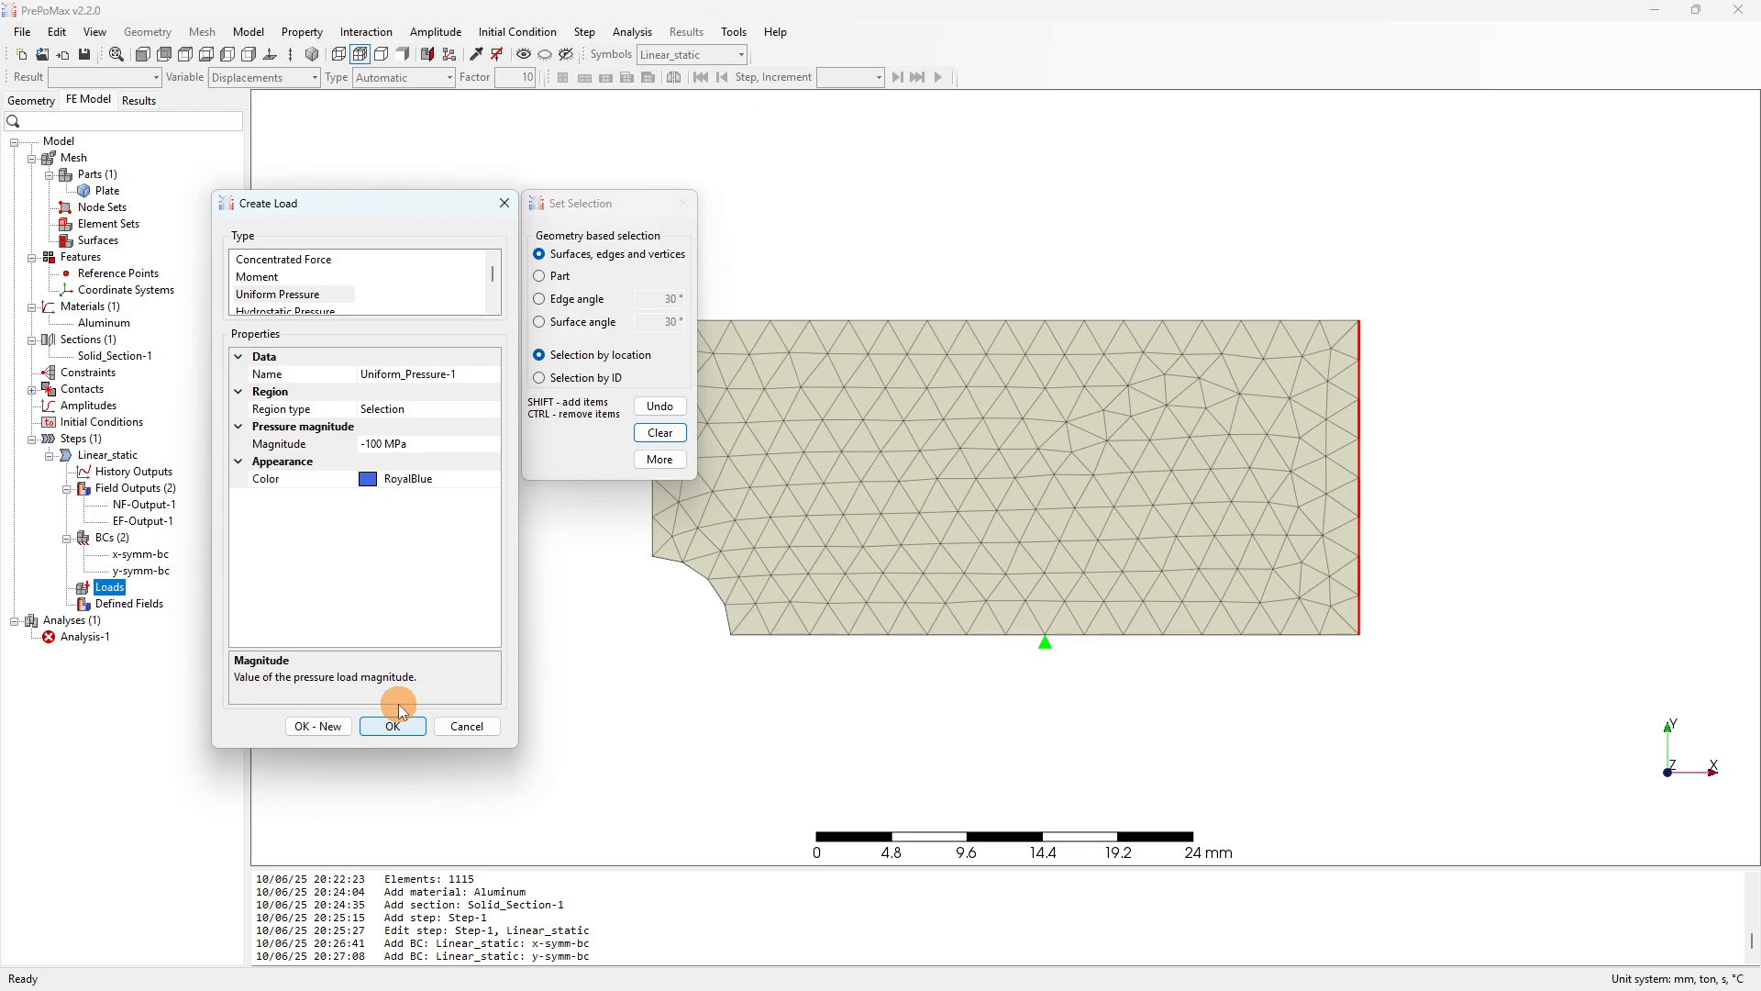
key(alt+p)
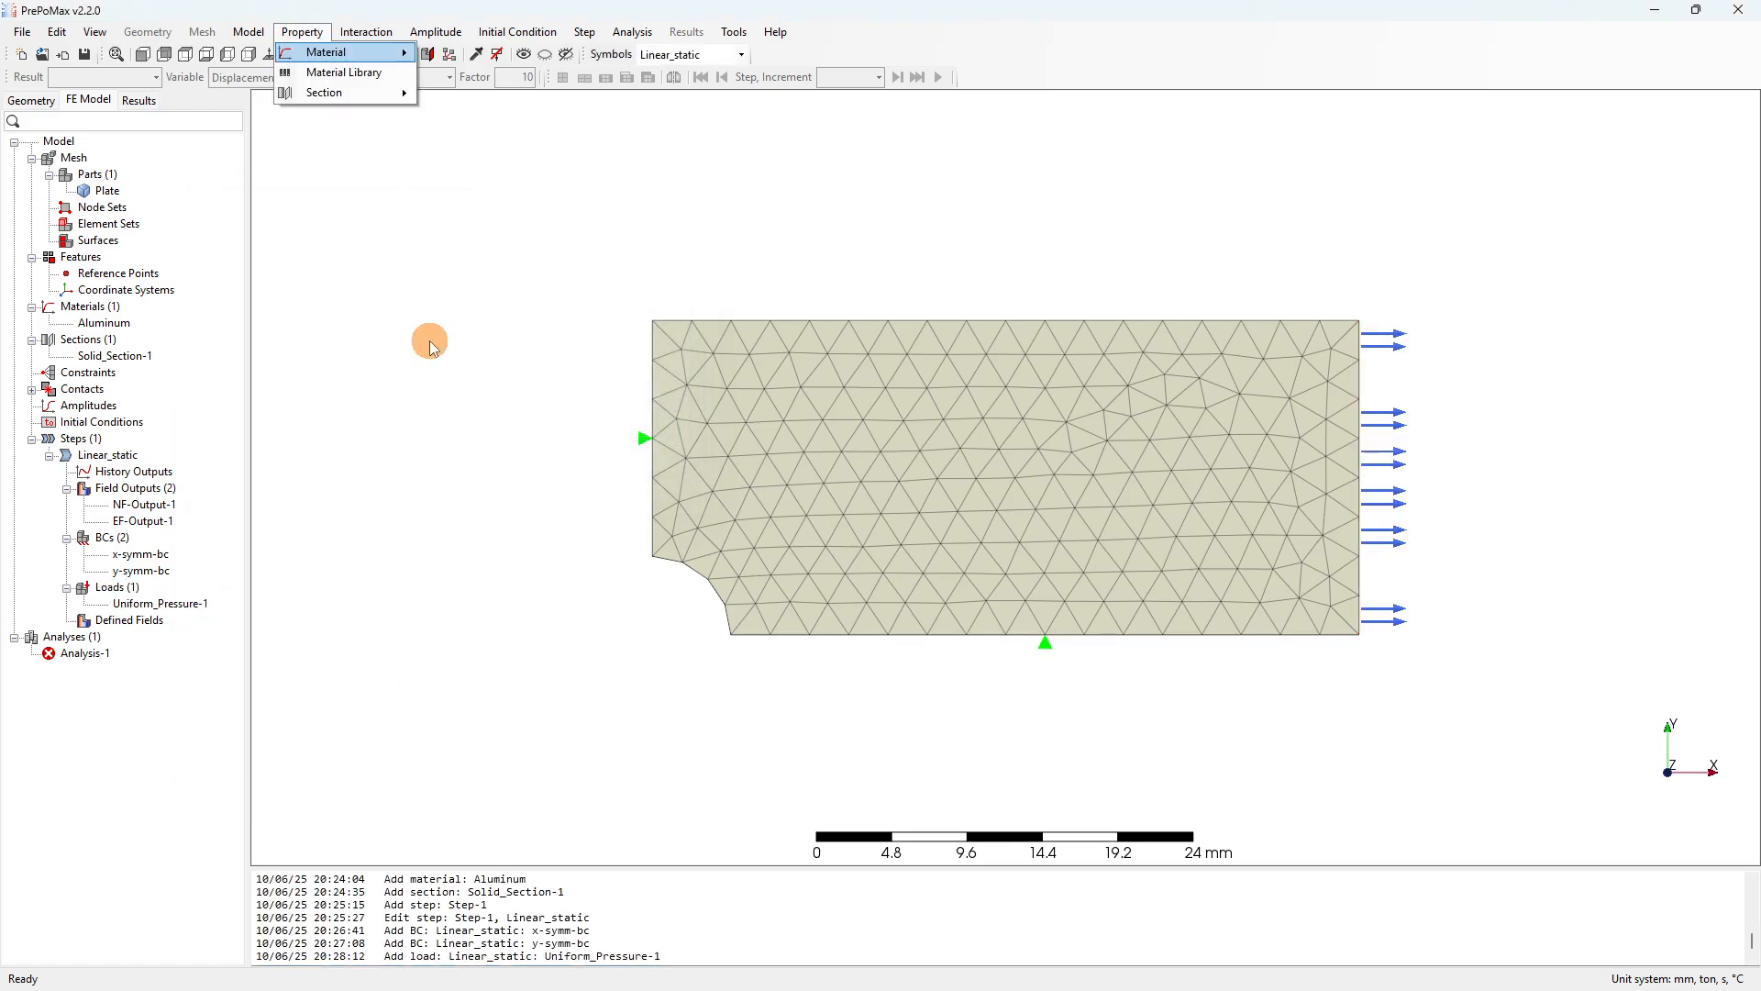
click(438, 345)
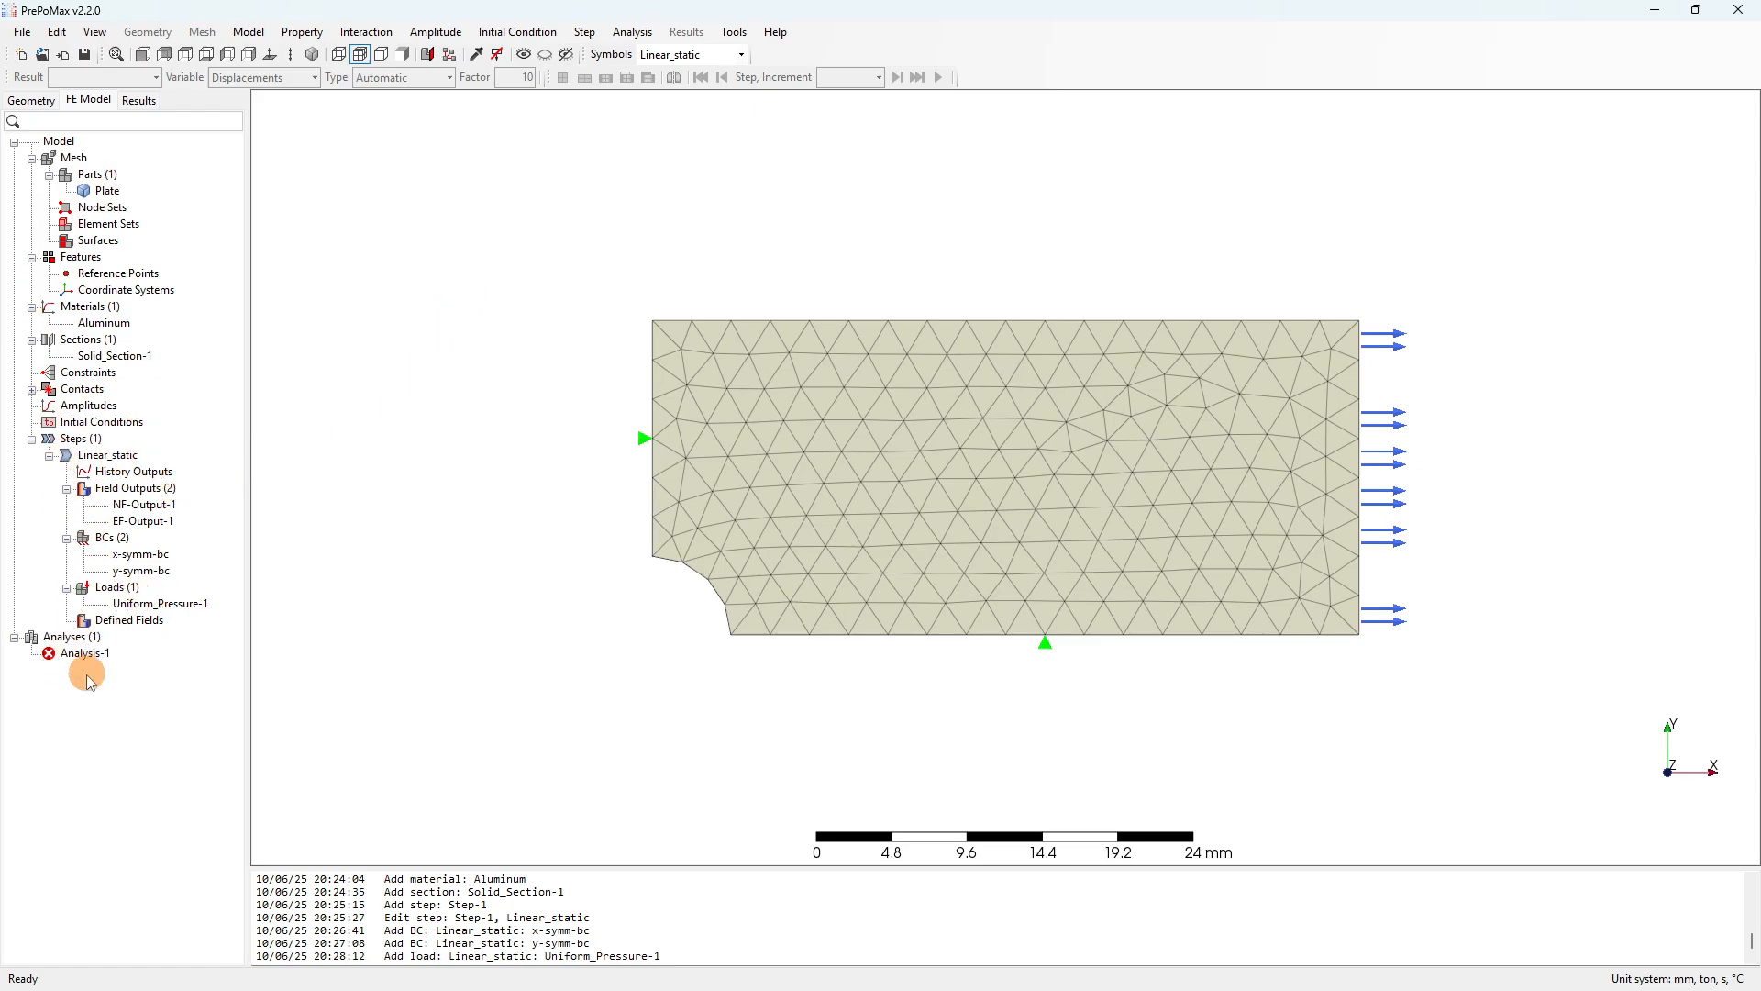
click(71, 637)
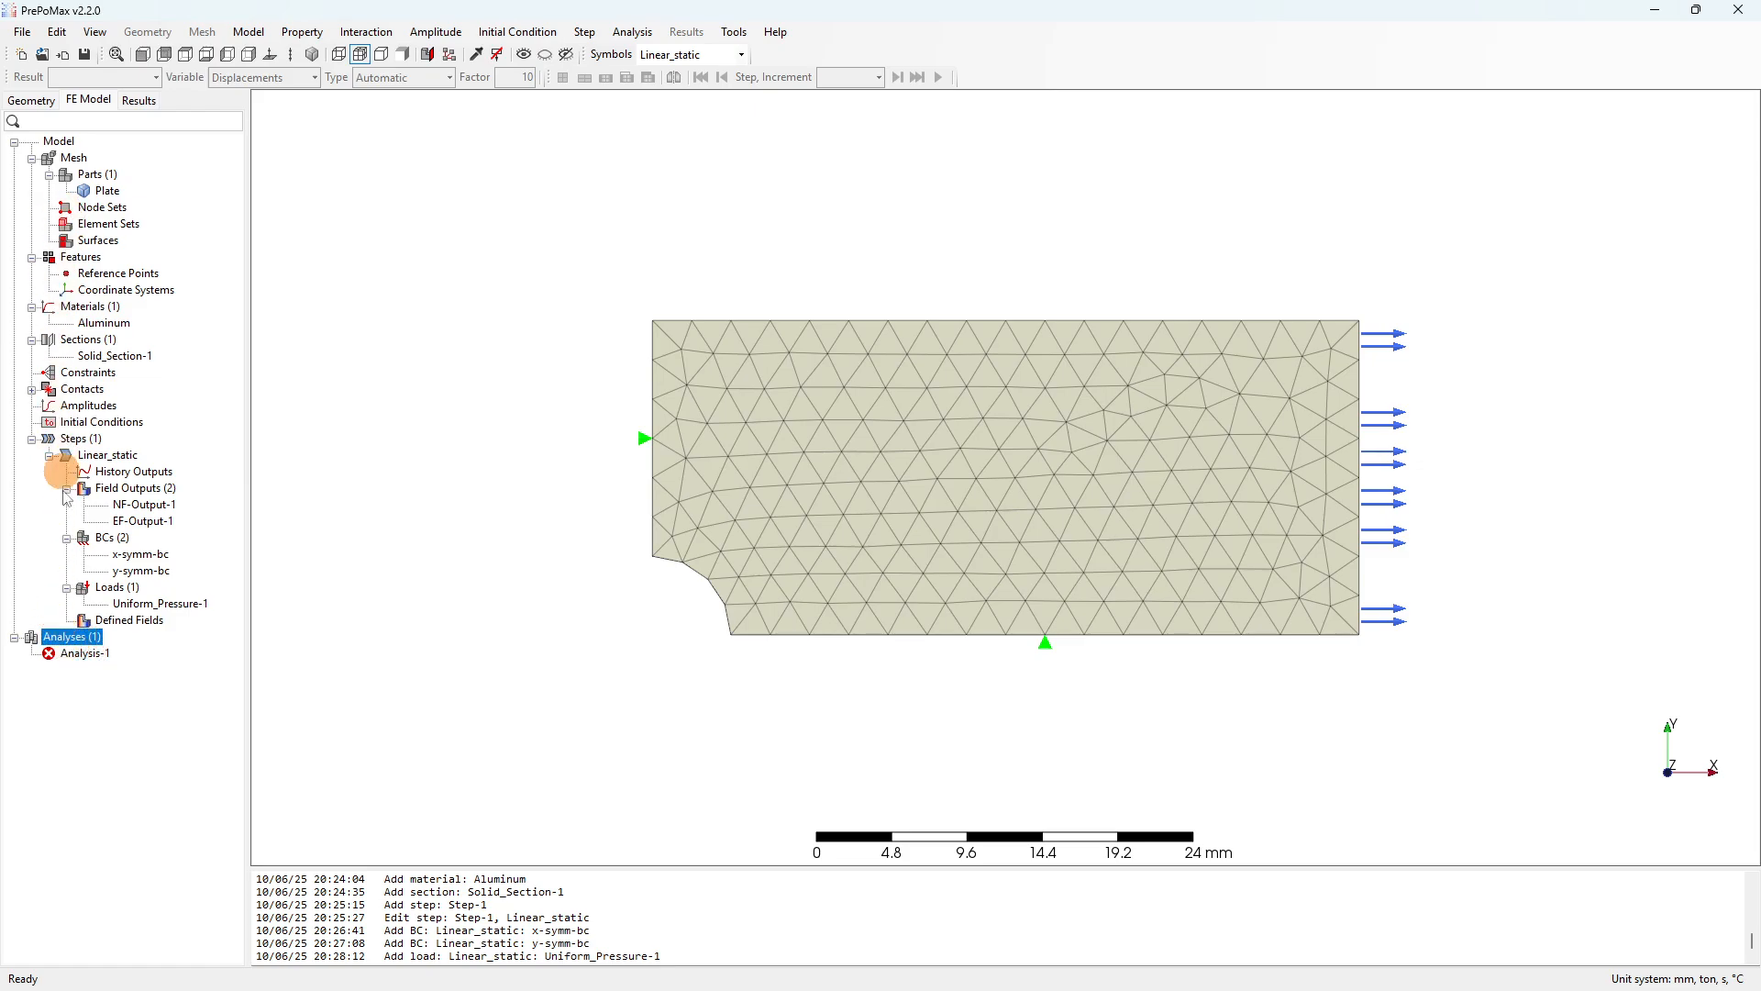
click(81, 653)
Rename Analysis-1 to Tet-C3D4.
right_click(88, 654)
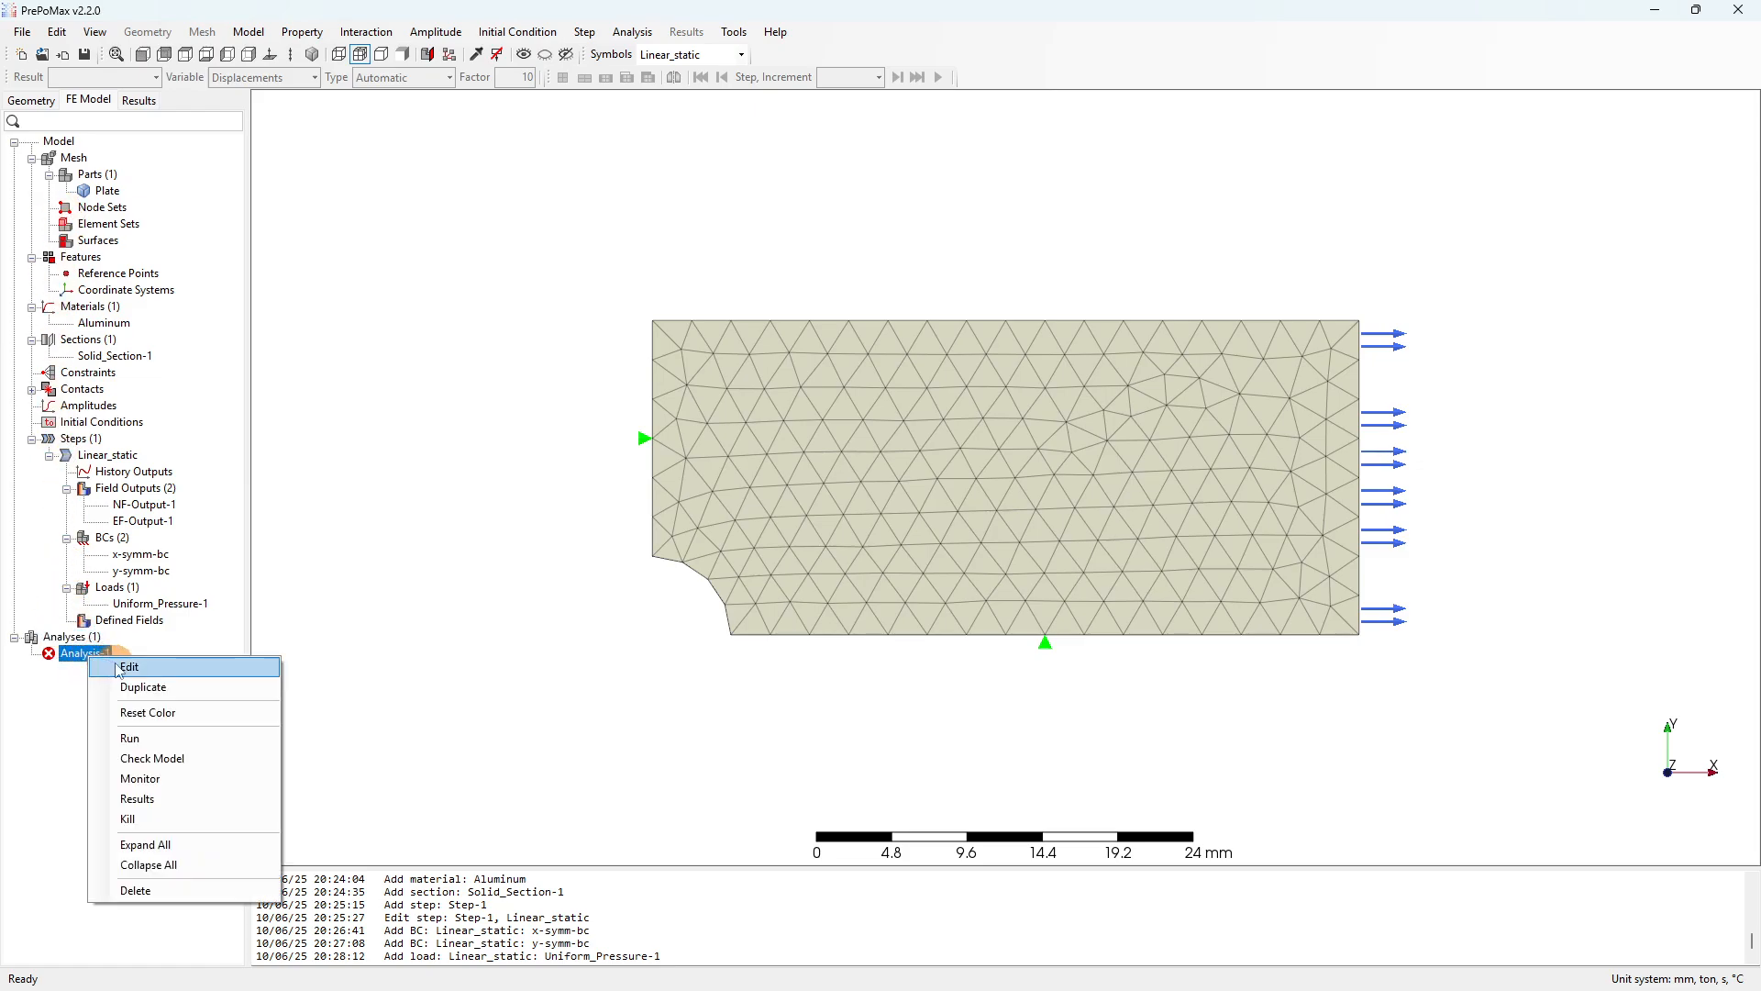
click(129, 667)
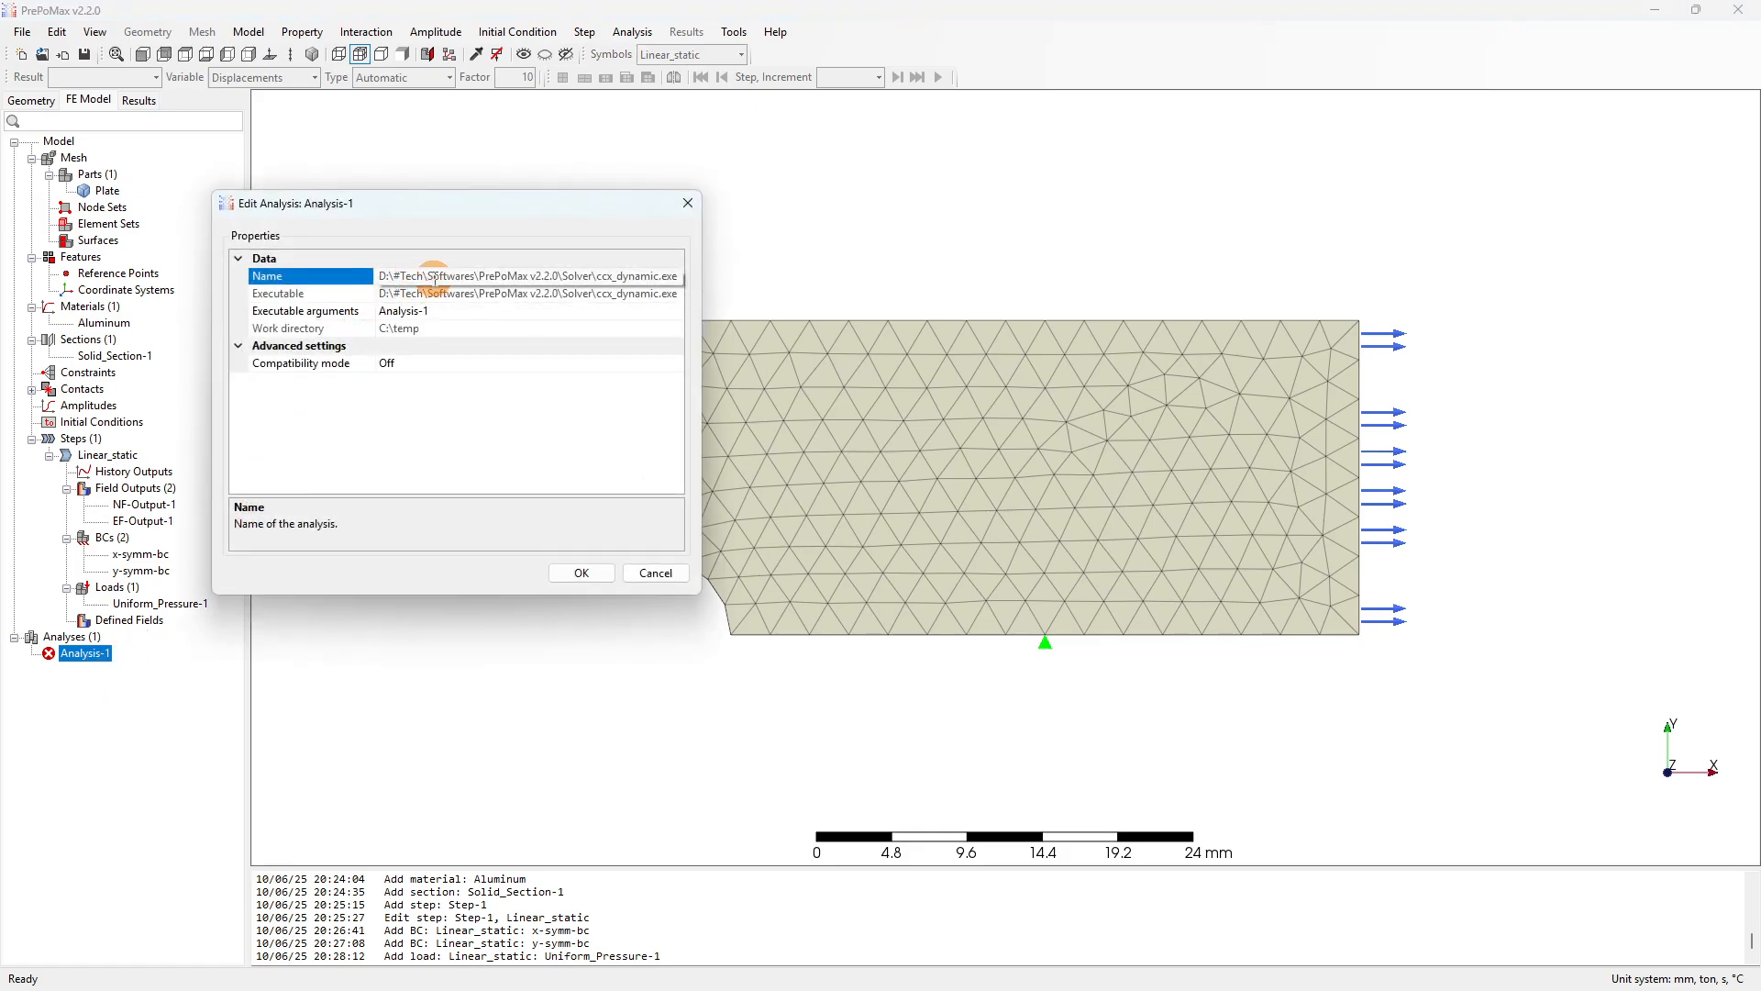
click(374, 275)
text(Tet-C3D4)
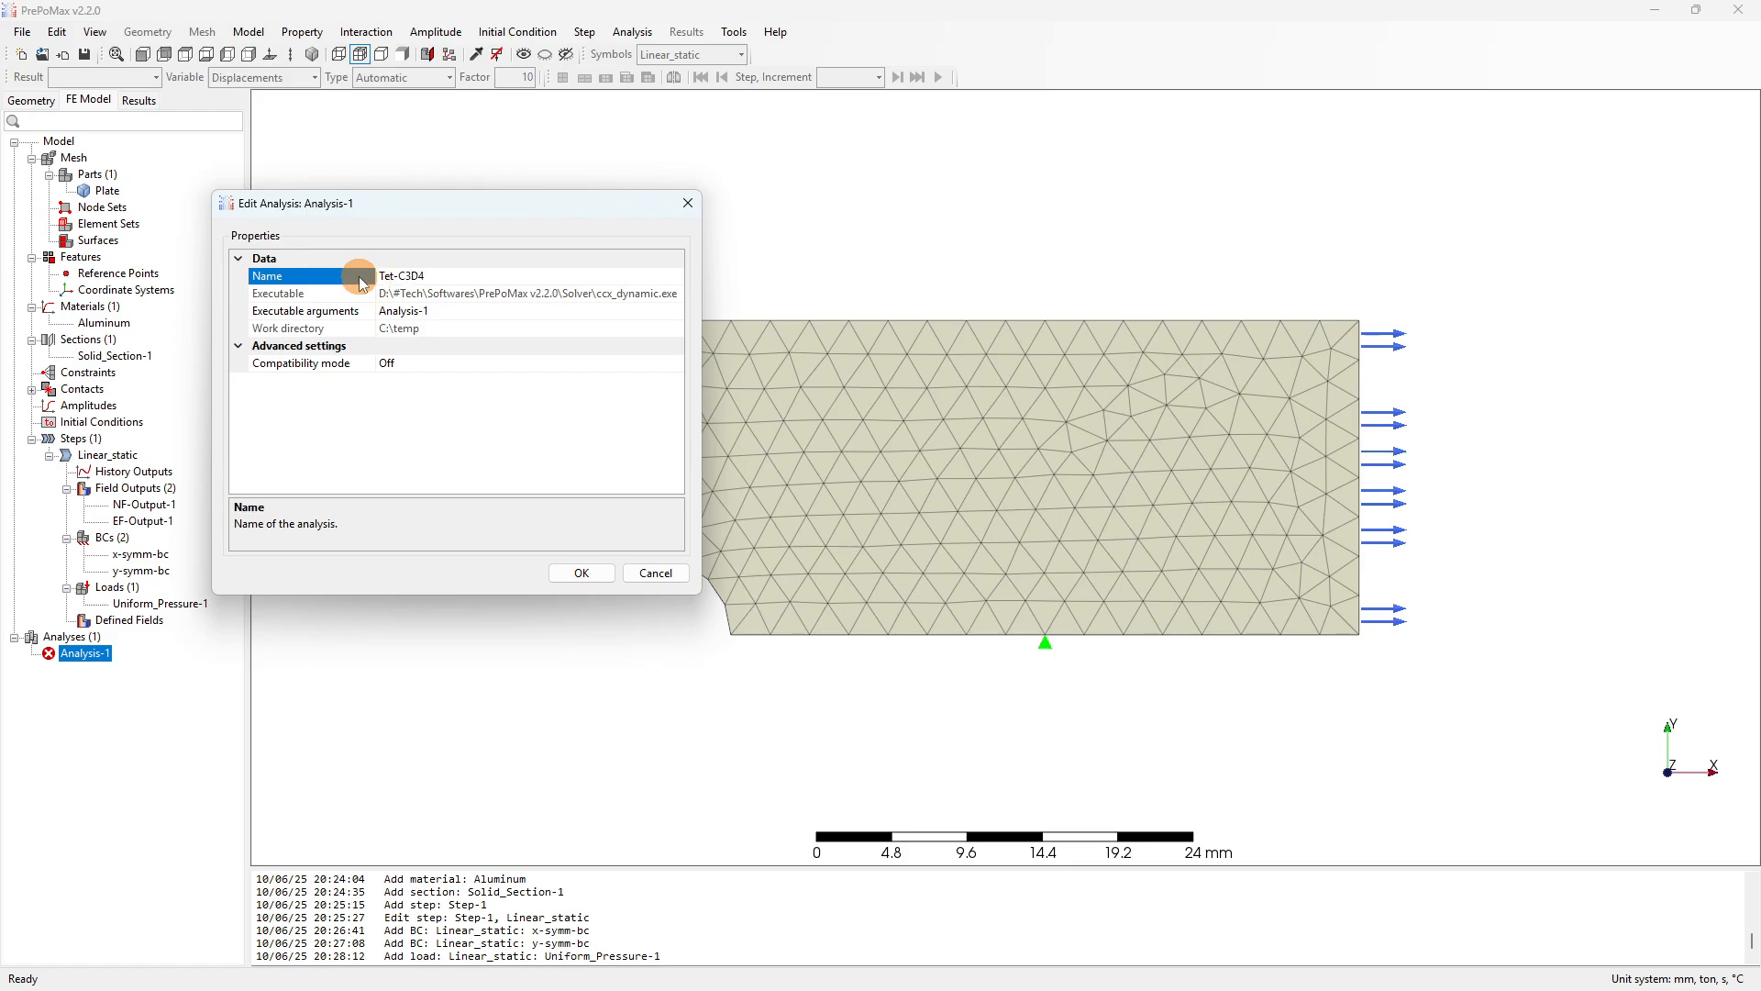
double_click(412, 275)
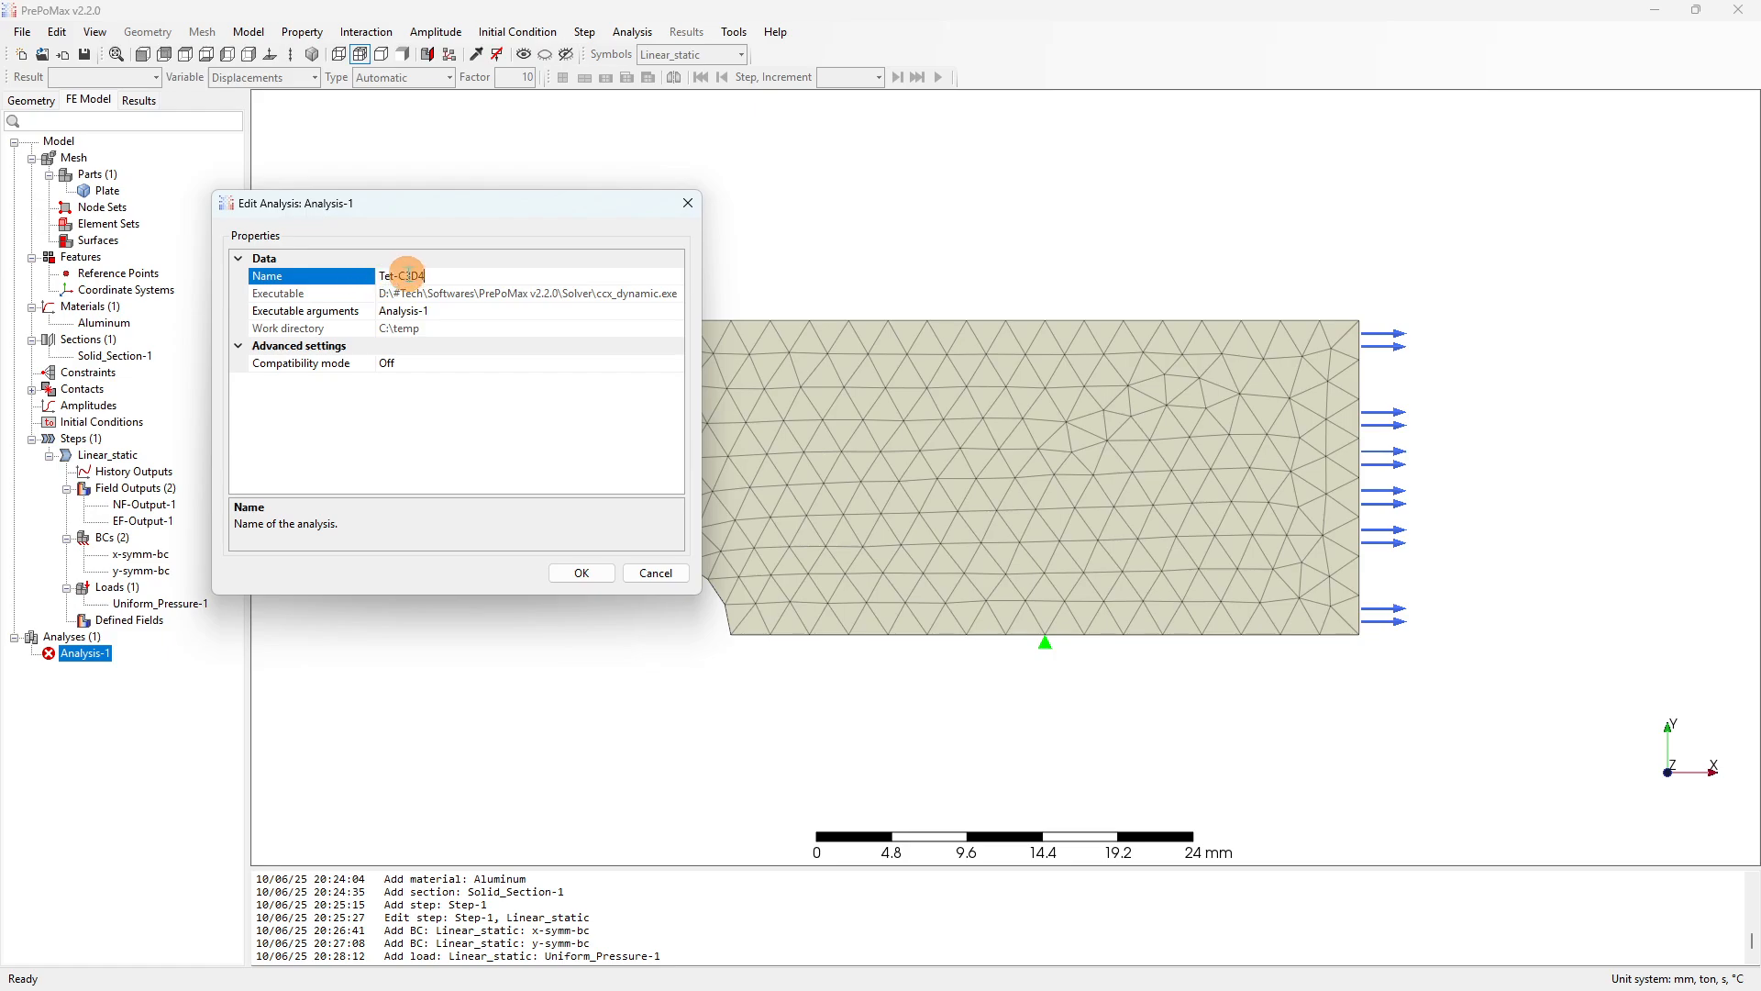
drag(401, 275, 415, 275)
click(401, 275)
drag(401, 275, 412, 275)
click(421, 276)
key(BackSpace)
key(ctrl+z)
Set the executable arguments to Tet-C3D4 and apply the changes.
drag(398, 275, 424, 274)
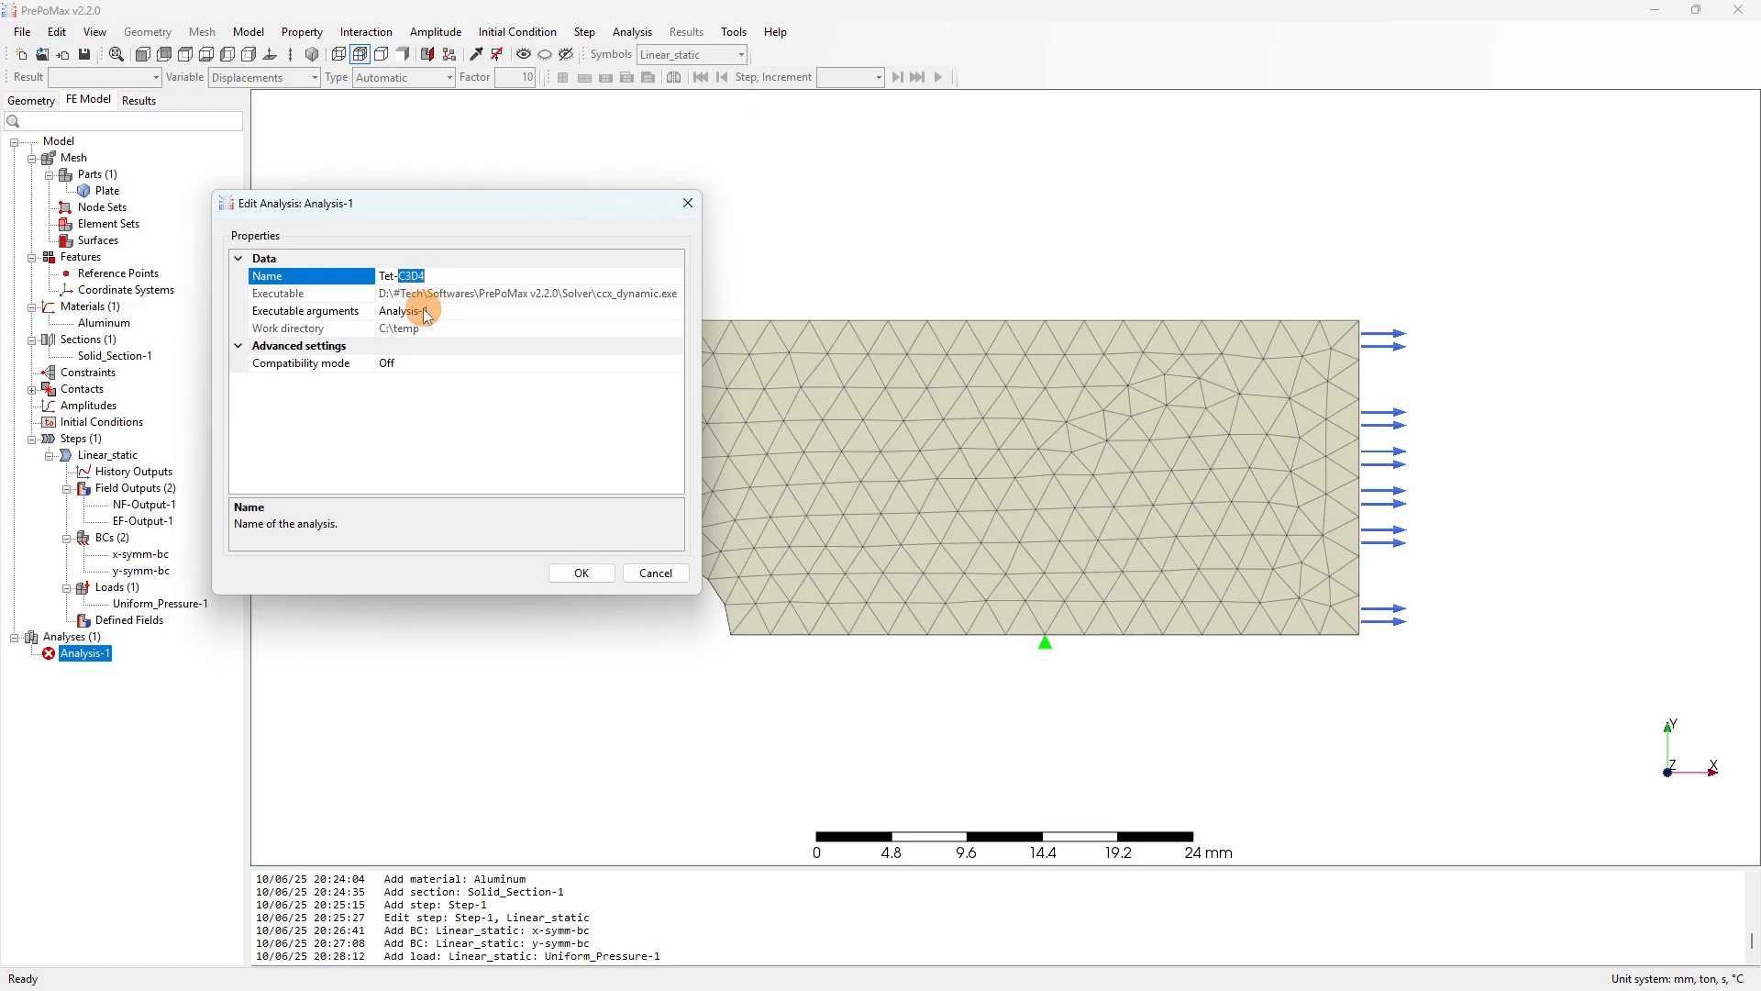
click(433, 312)
text(Tet-C3D4)
click(584, 573)
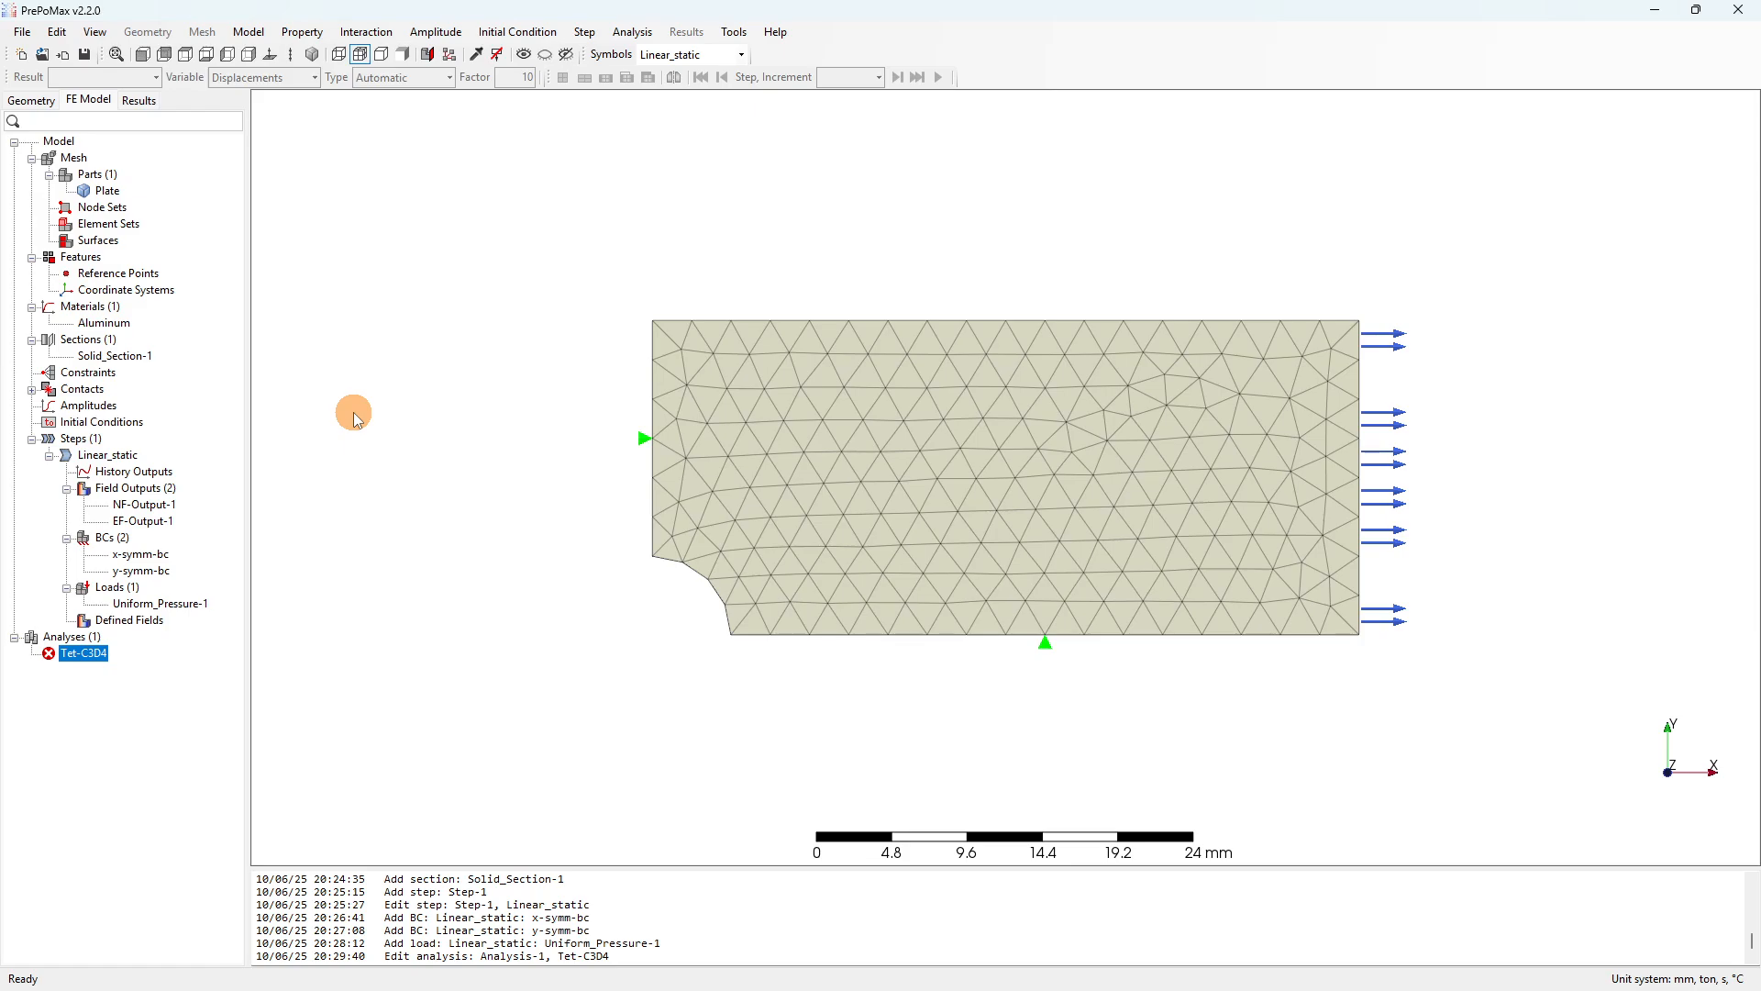
click(743, 32)
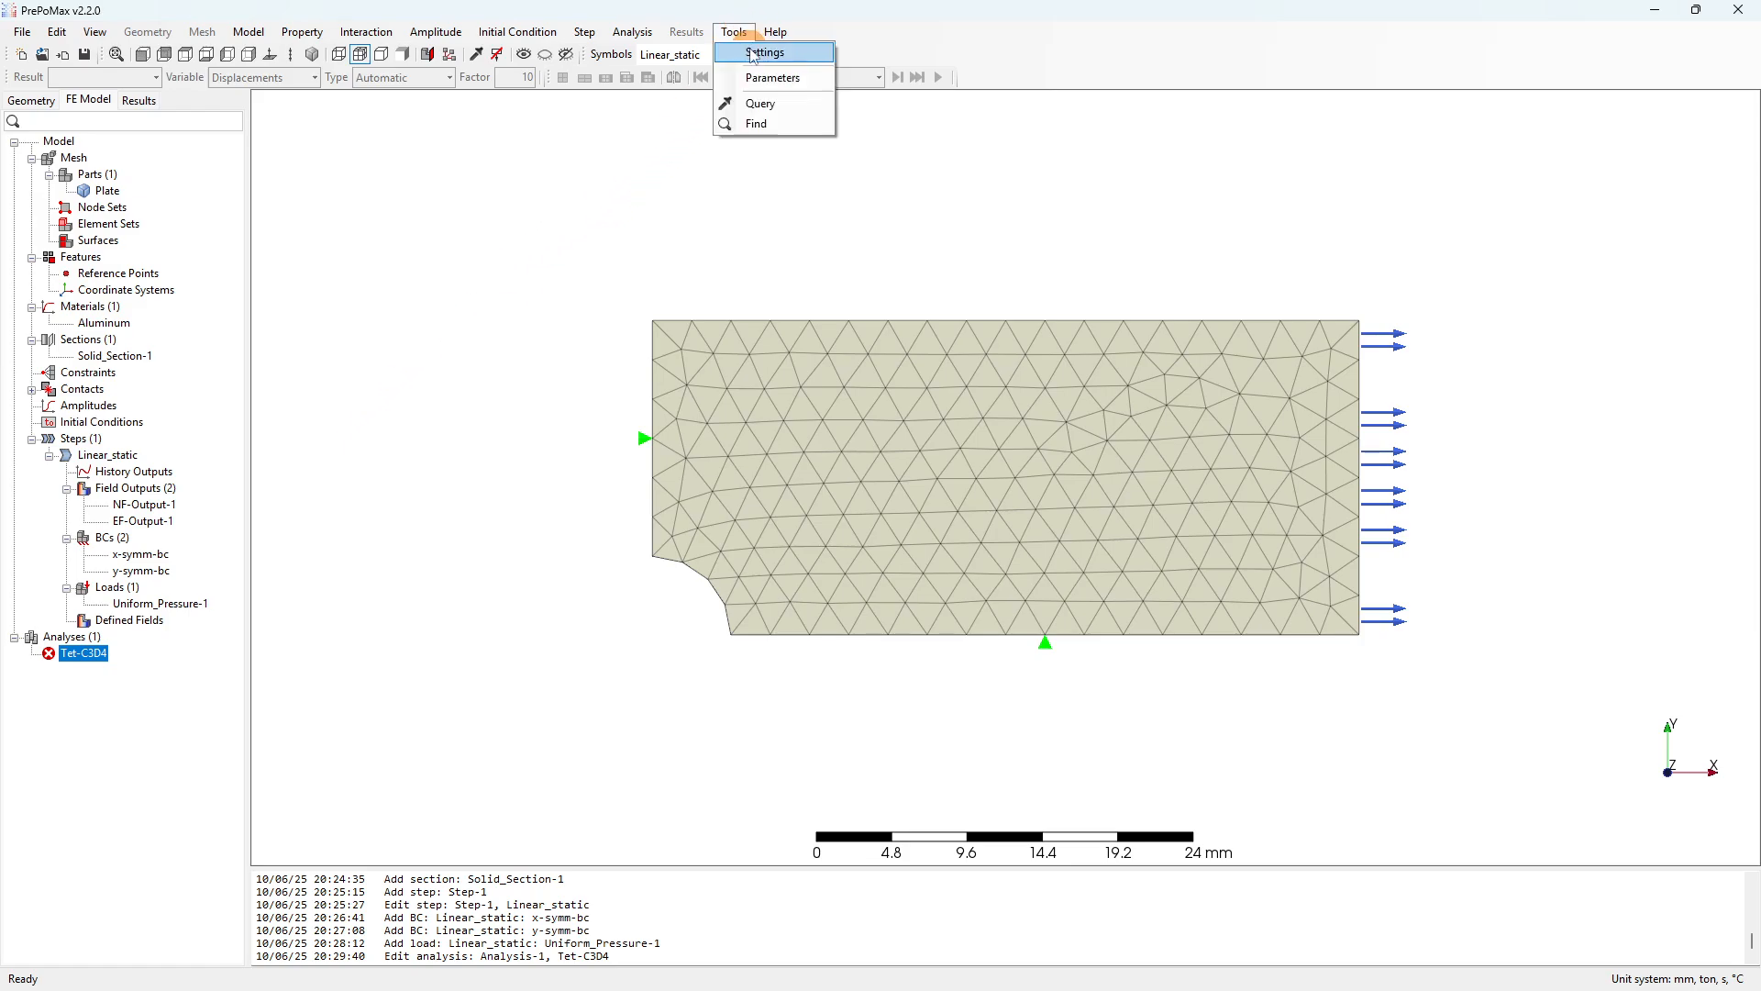
click(752, 53)
drag(536, 203, 498, 171)
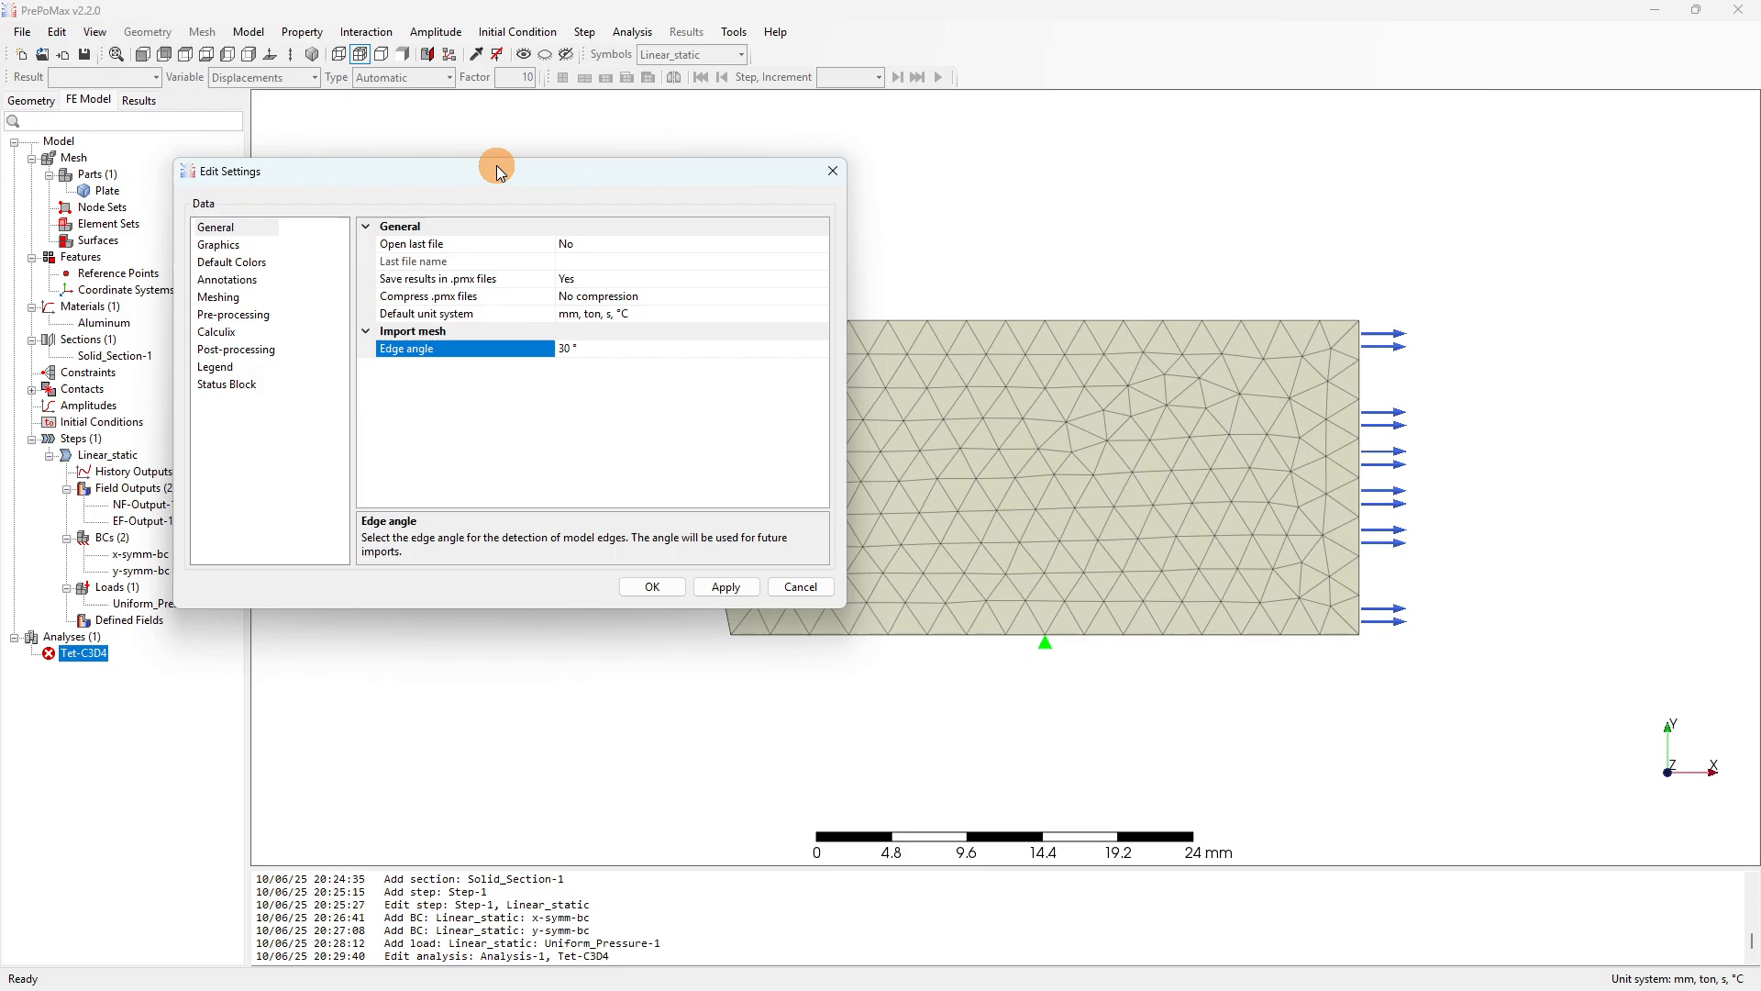
click(219, 335)
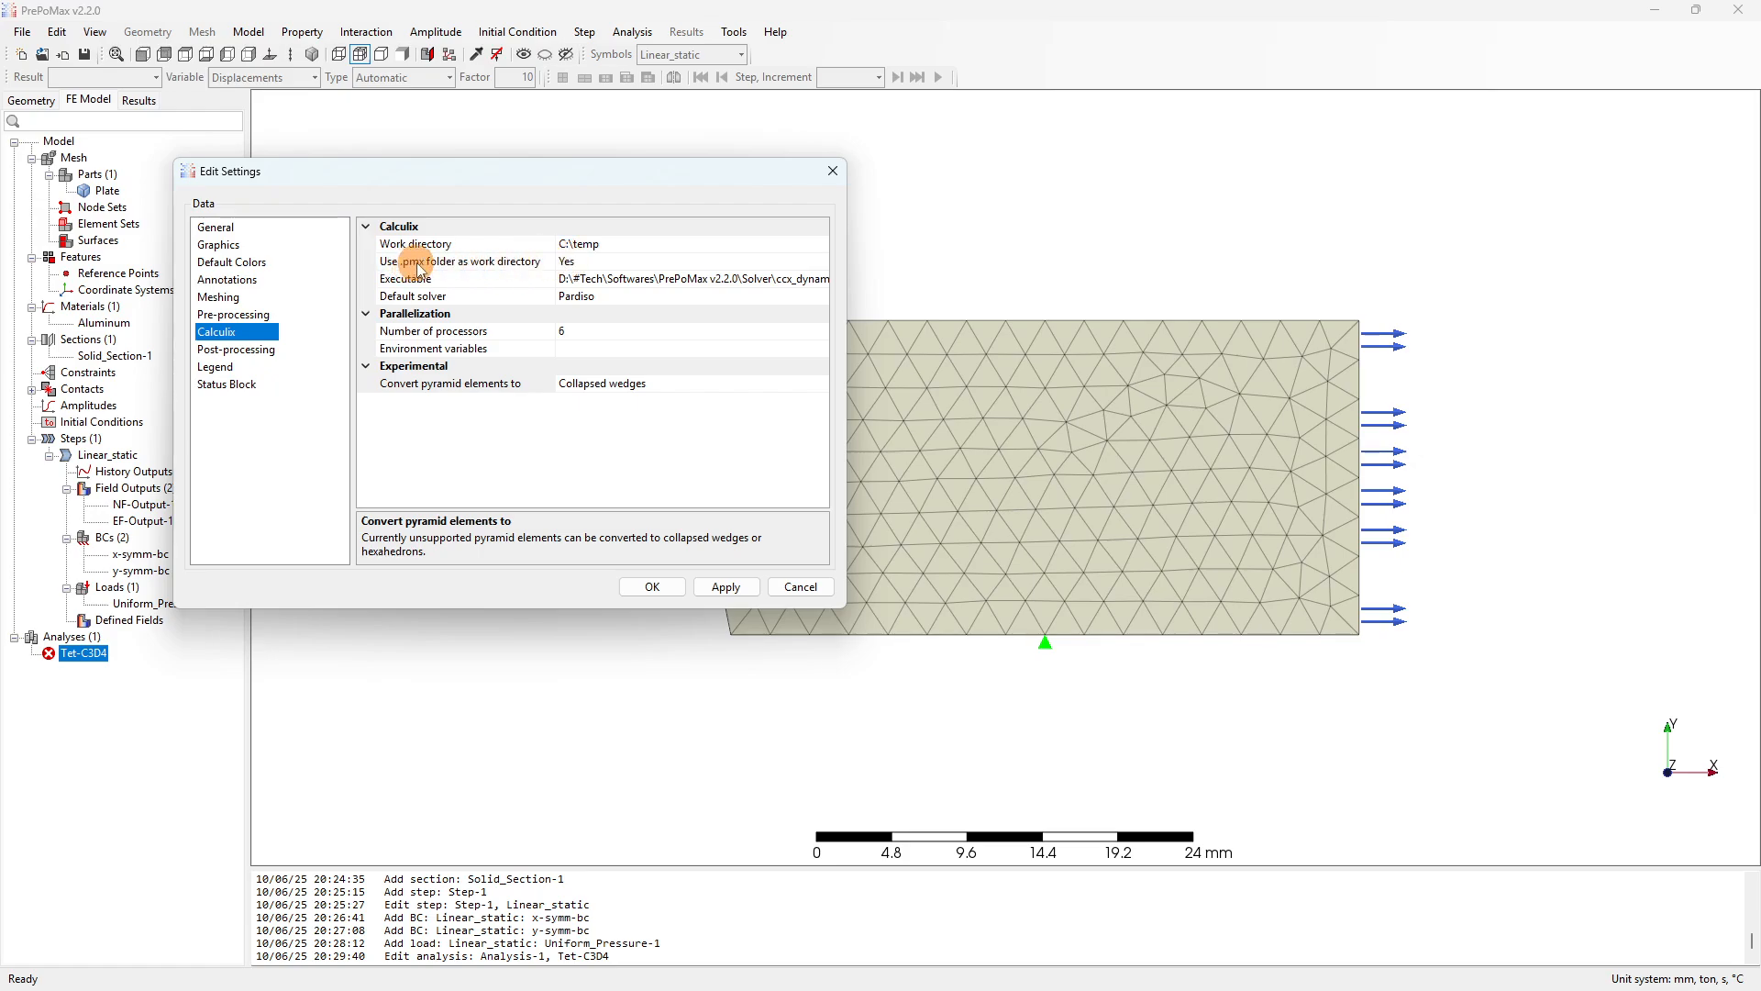
click(584, 264)
click(833, 173)
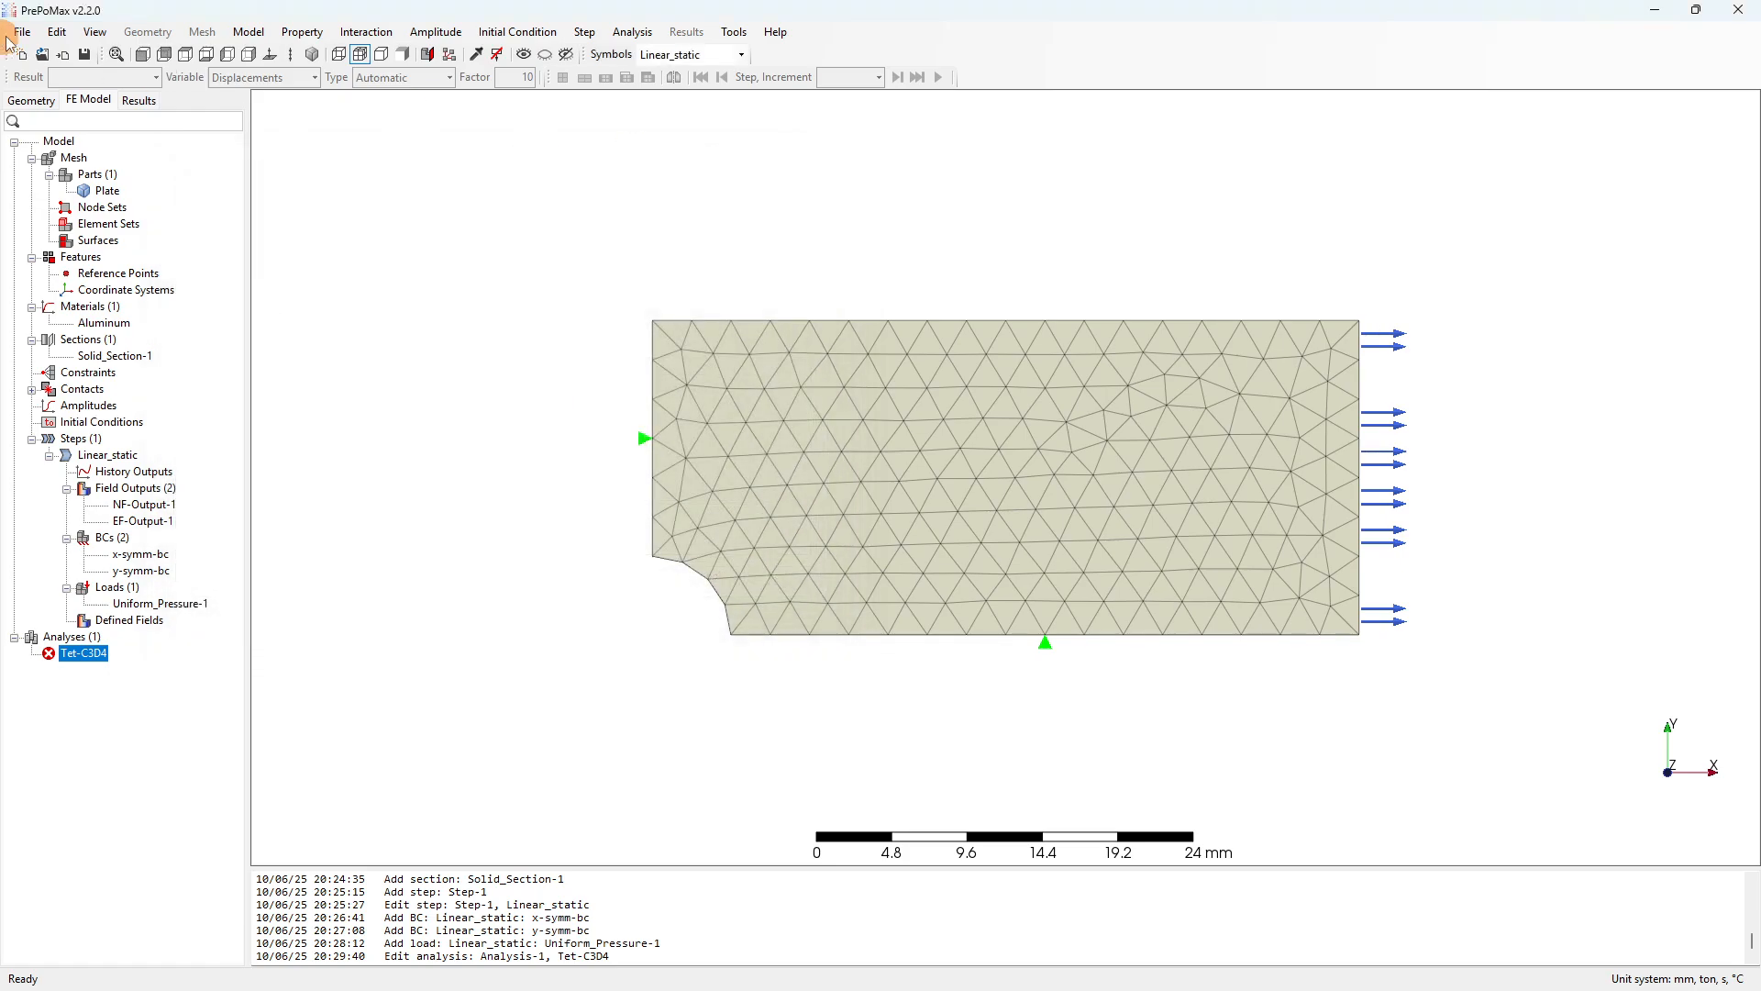
Use Save As to save the model under the file name Tet-C3D4.
click(22, 31)
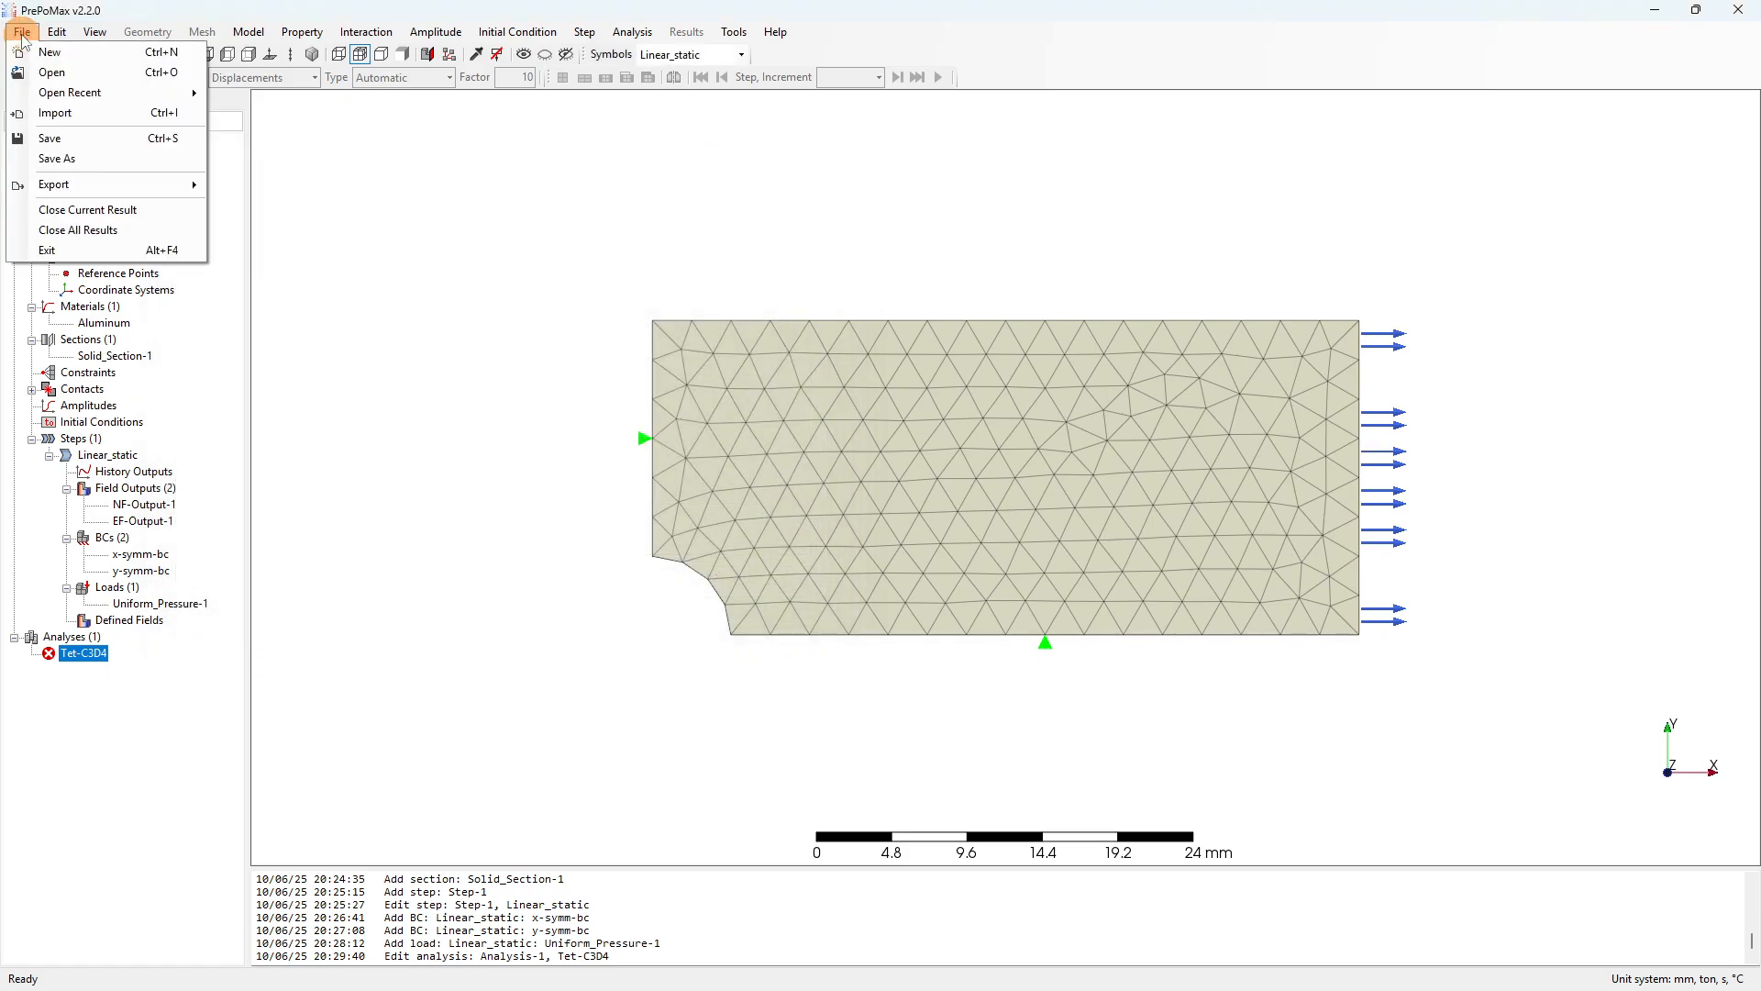
click(64, 138)
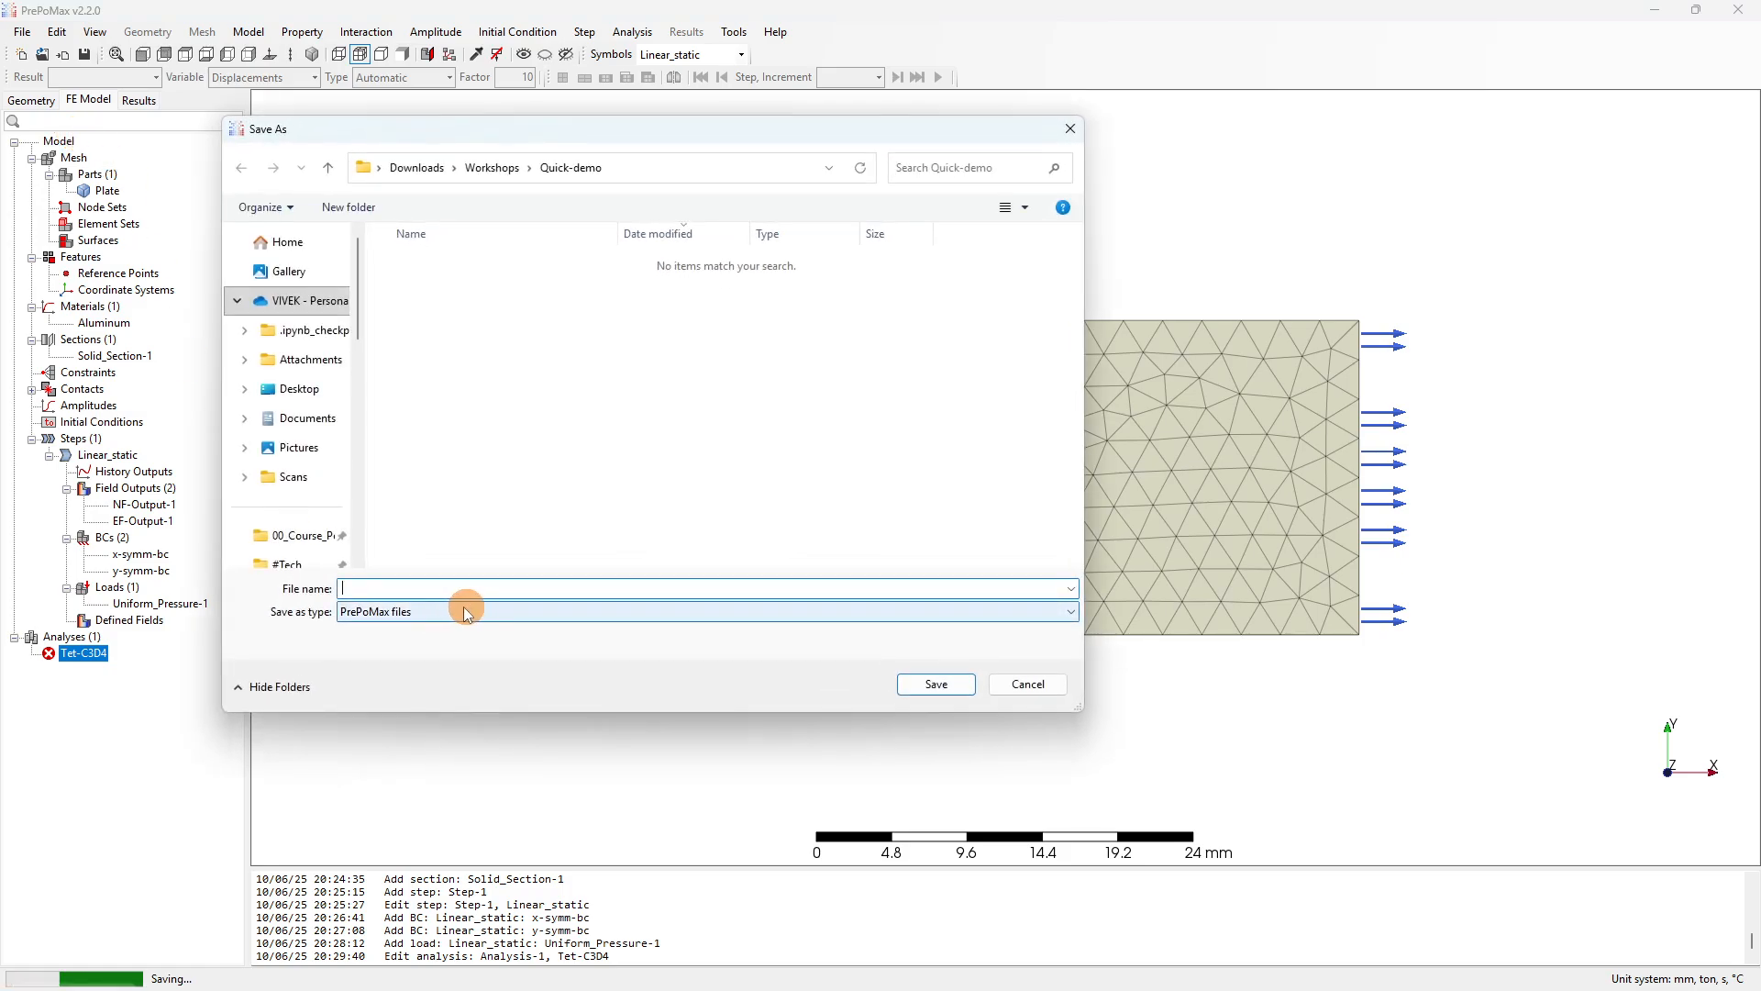
click(401, 588)
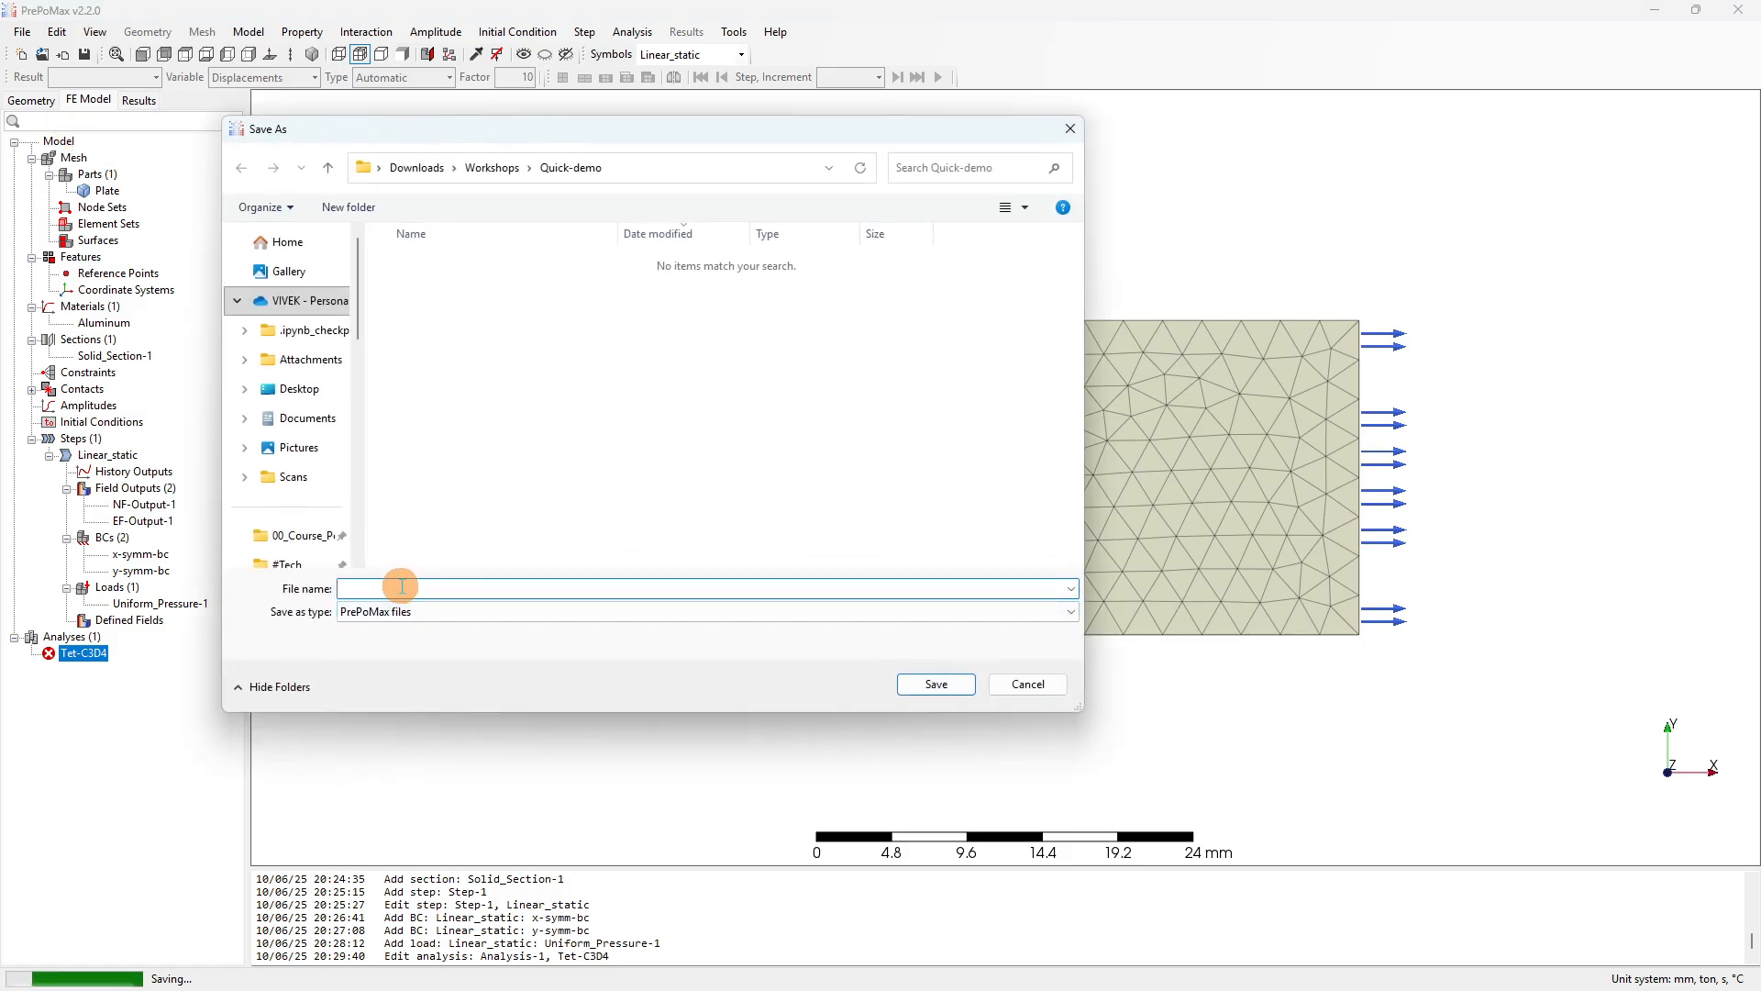
text(Tet-C3D4)
click(929, 684)
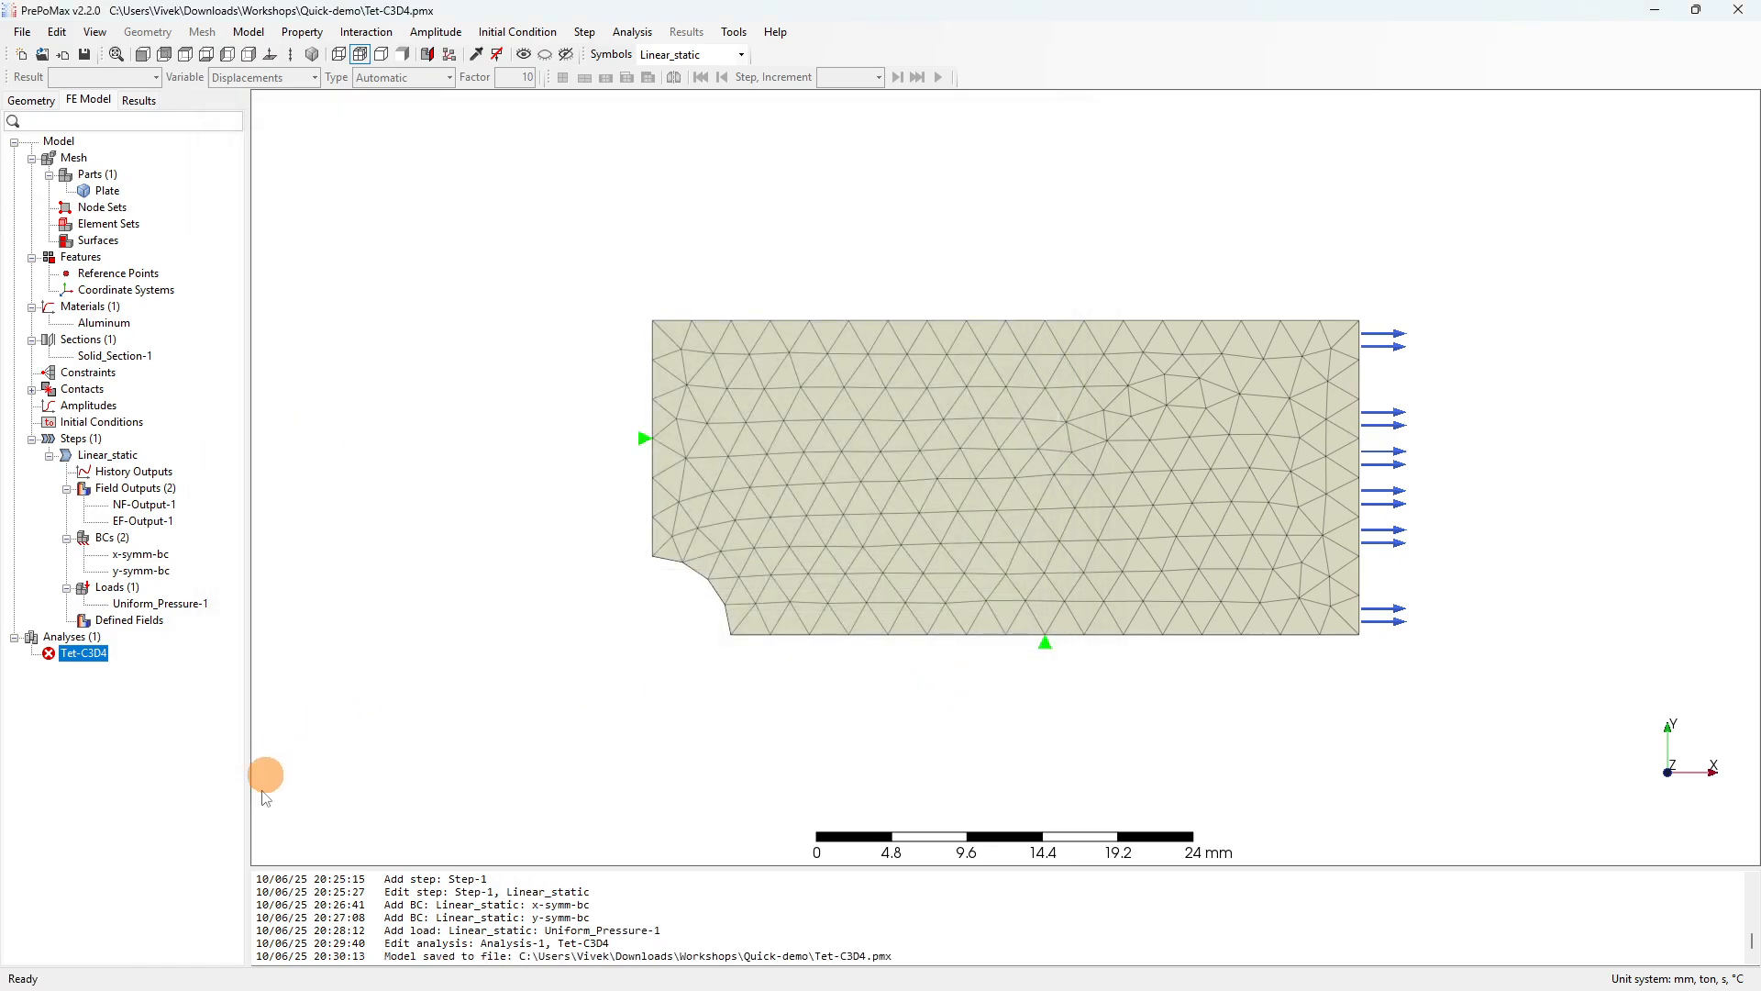
Check in File Explorer that Tet-C3D4 is a 175 KB PMX file in Quick-demo, then minimize Explorer.
click(357, 972)
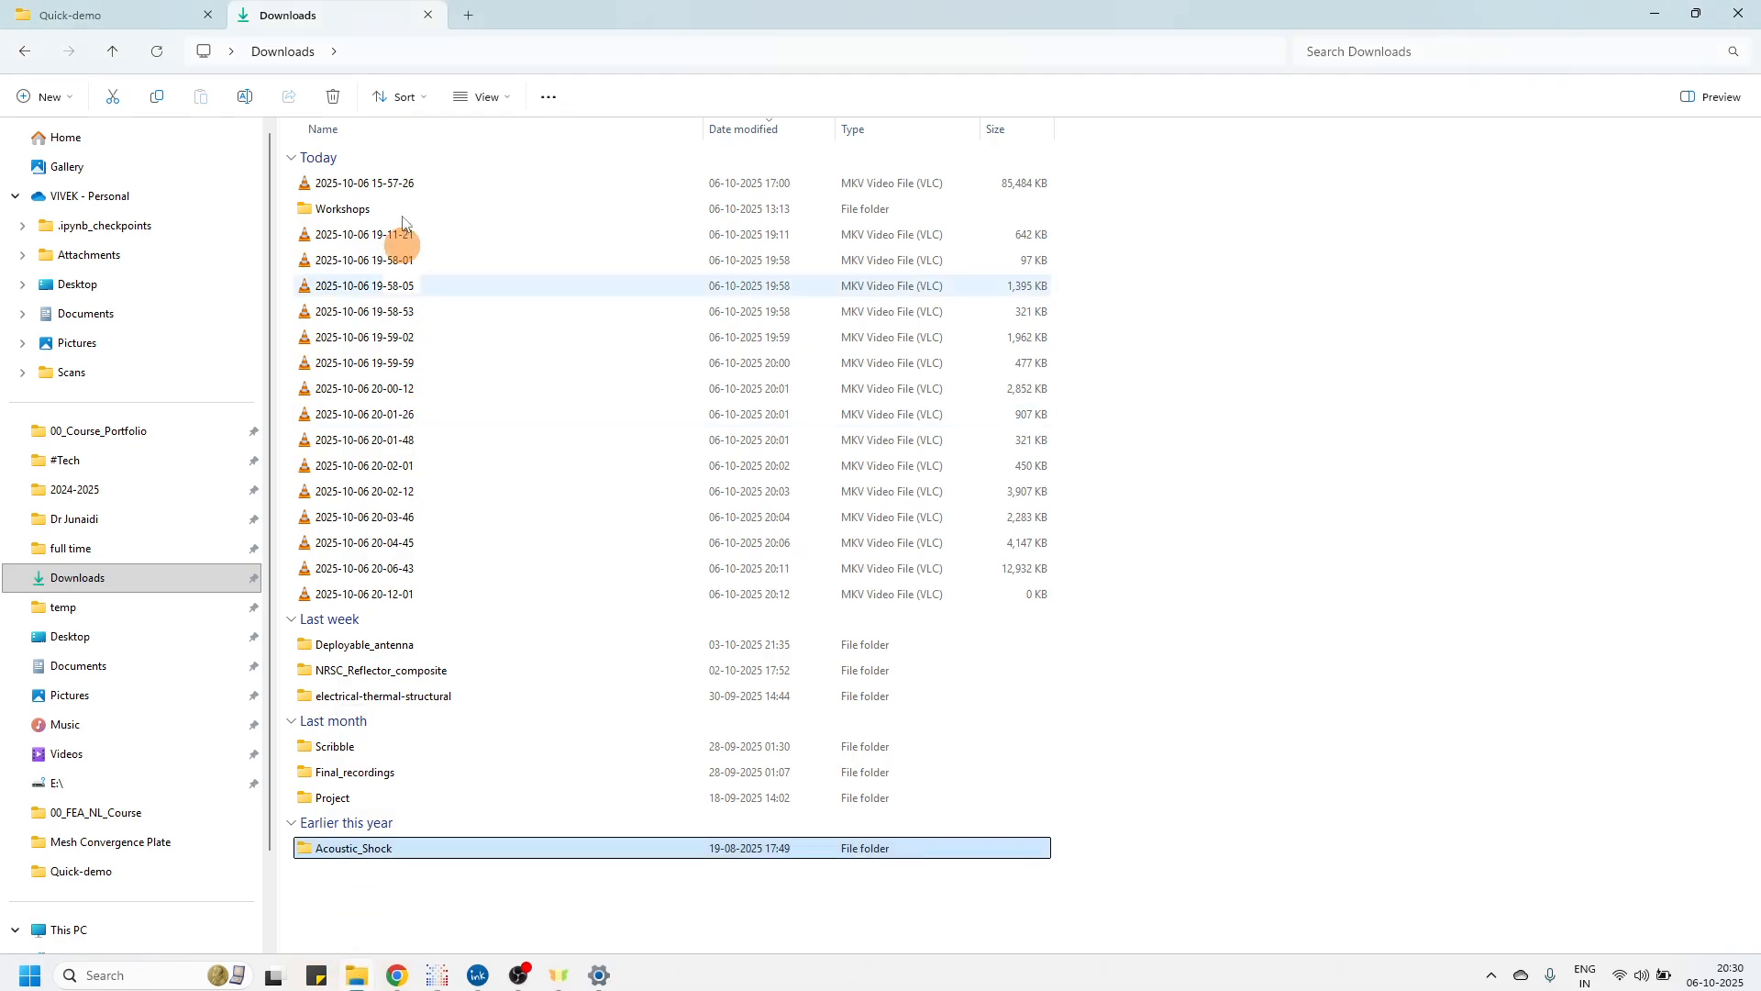
click(126, 13)
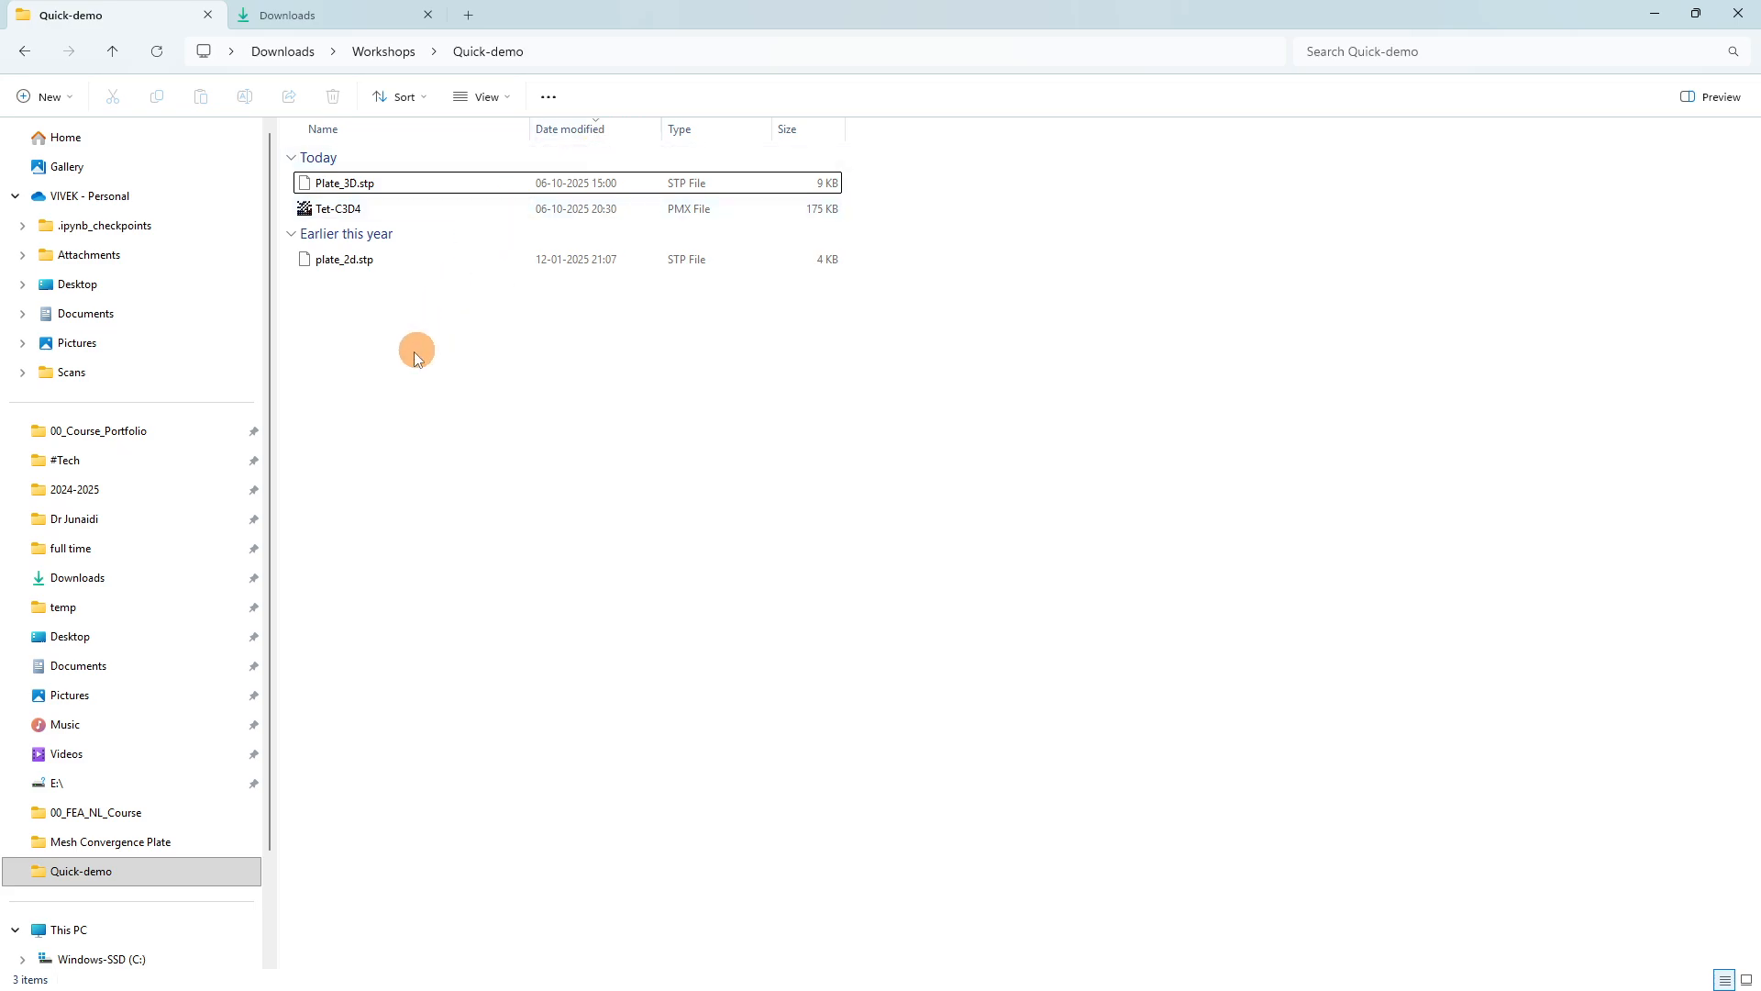
click(693, 213)
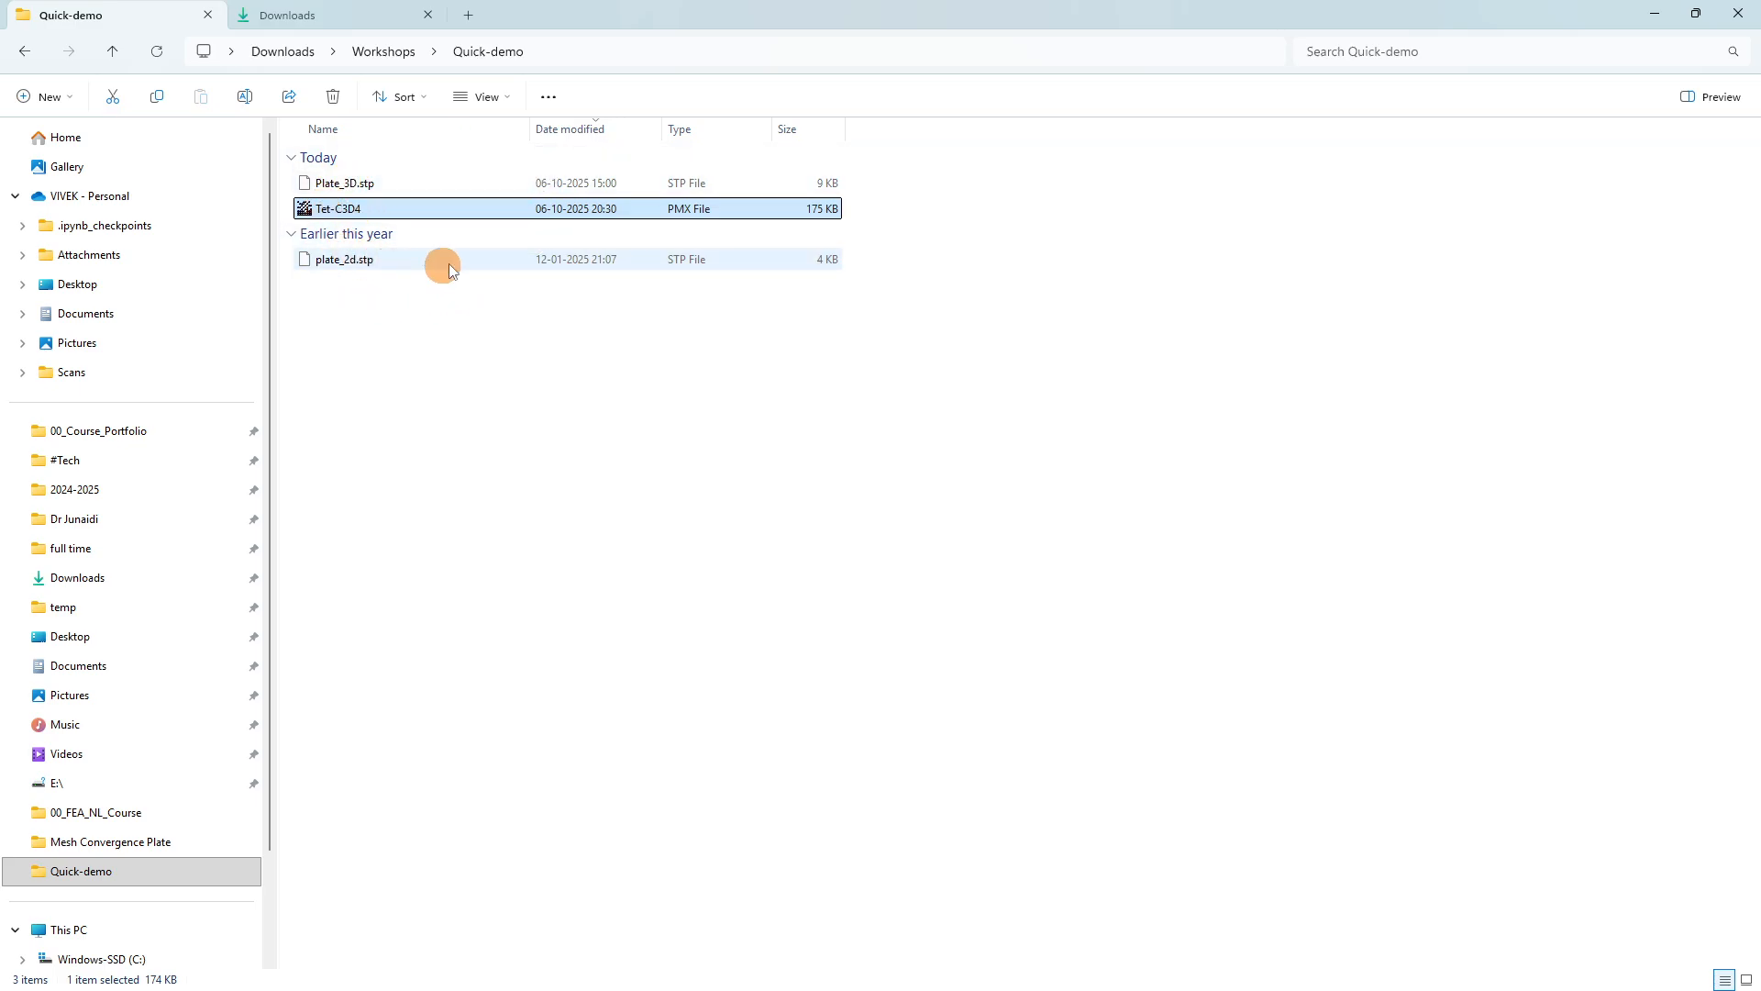
click(1651, 14)
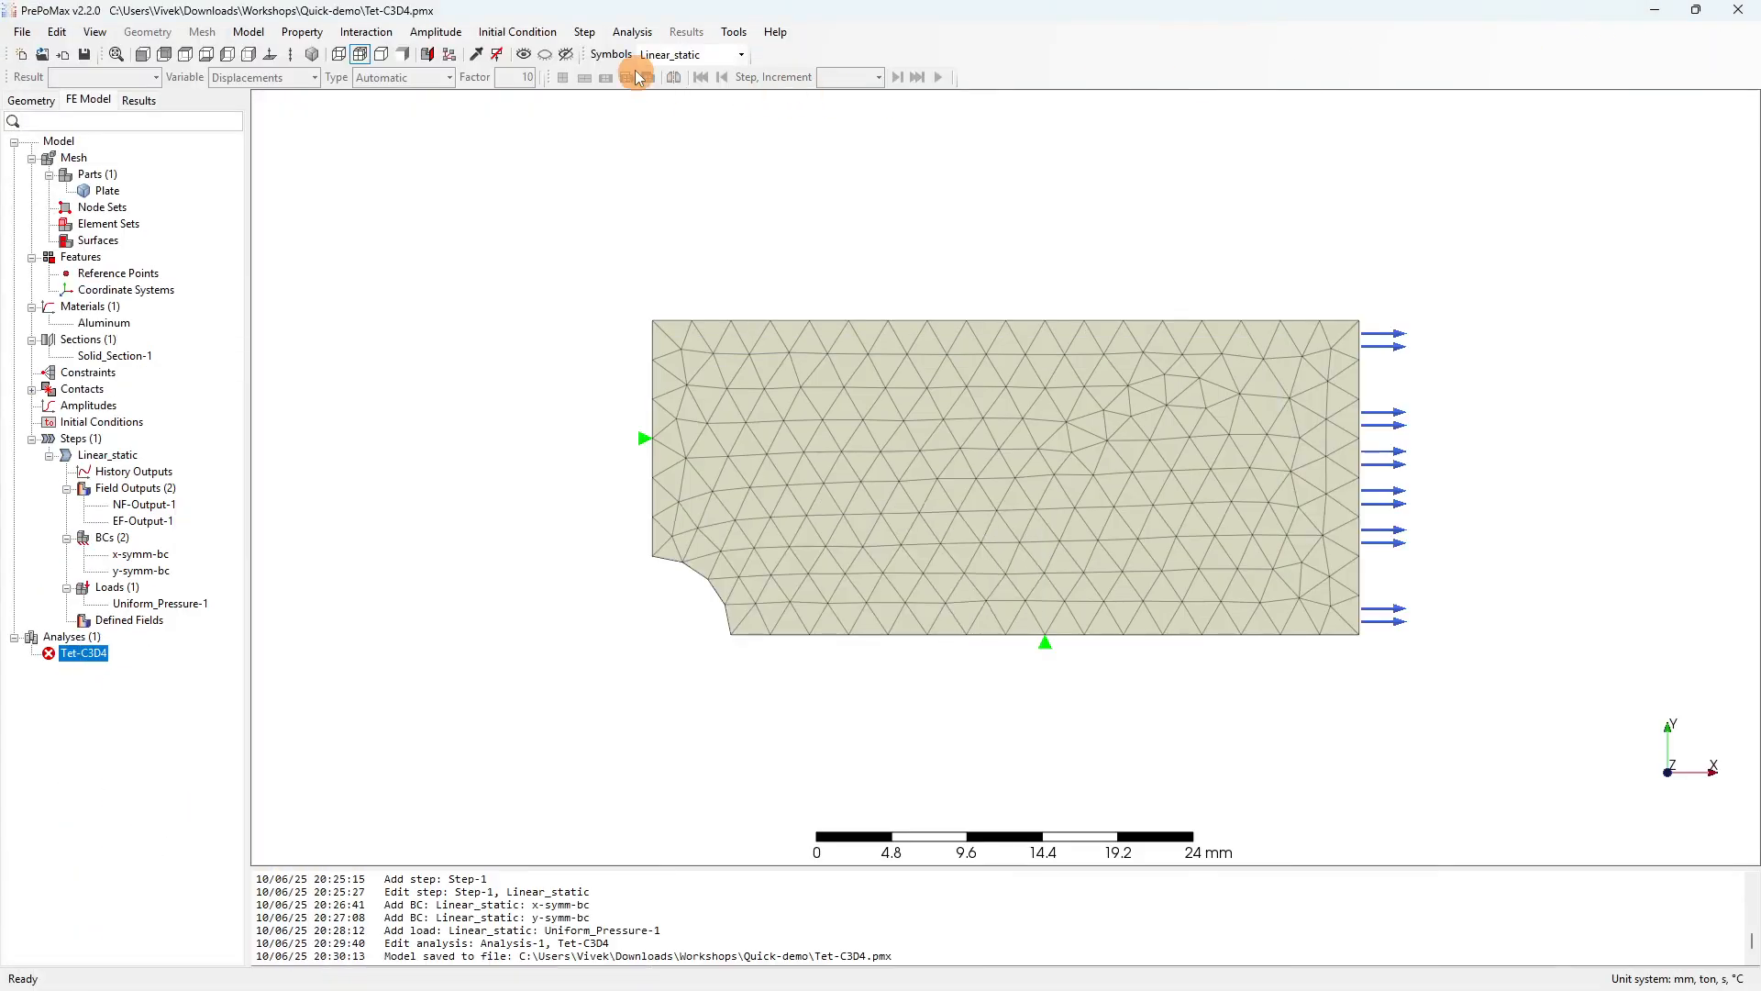
click(734, 31)
click(754, 52)
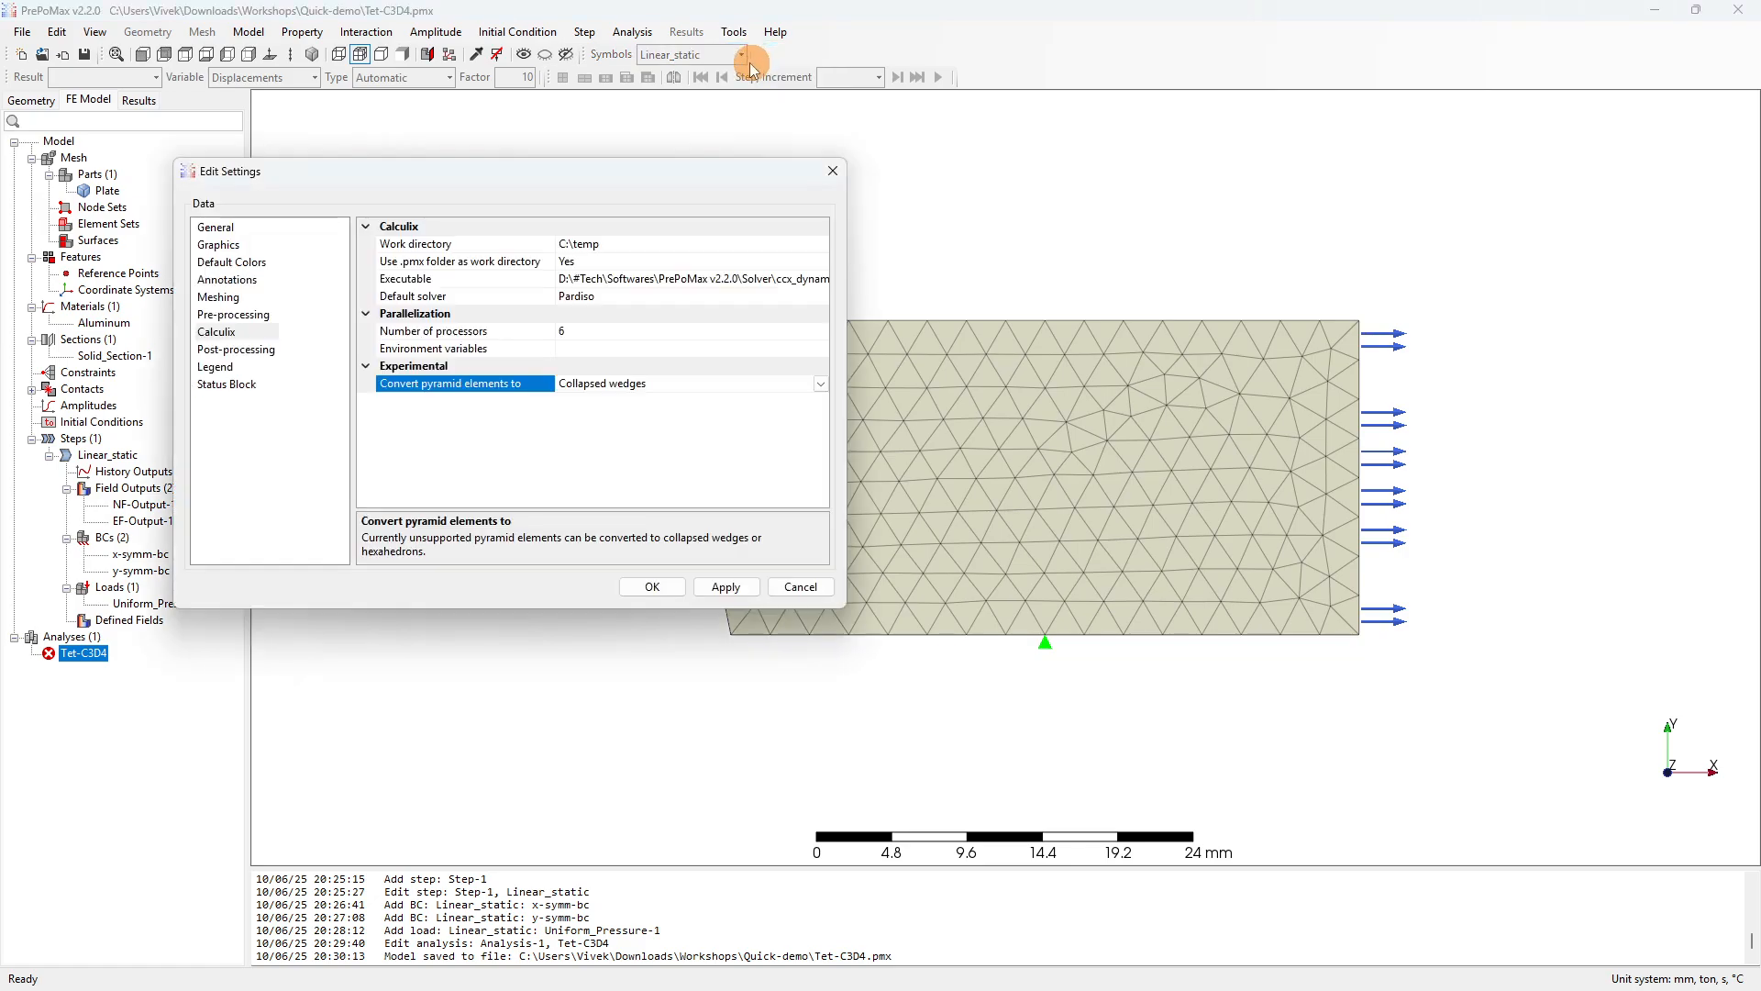
click(253, 333)
click(591, 248)
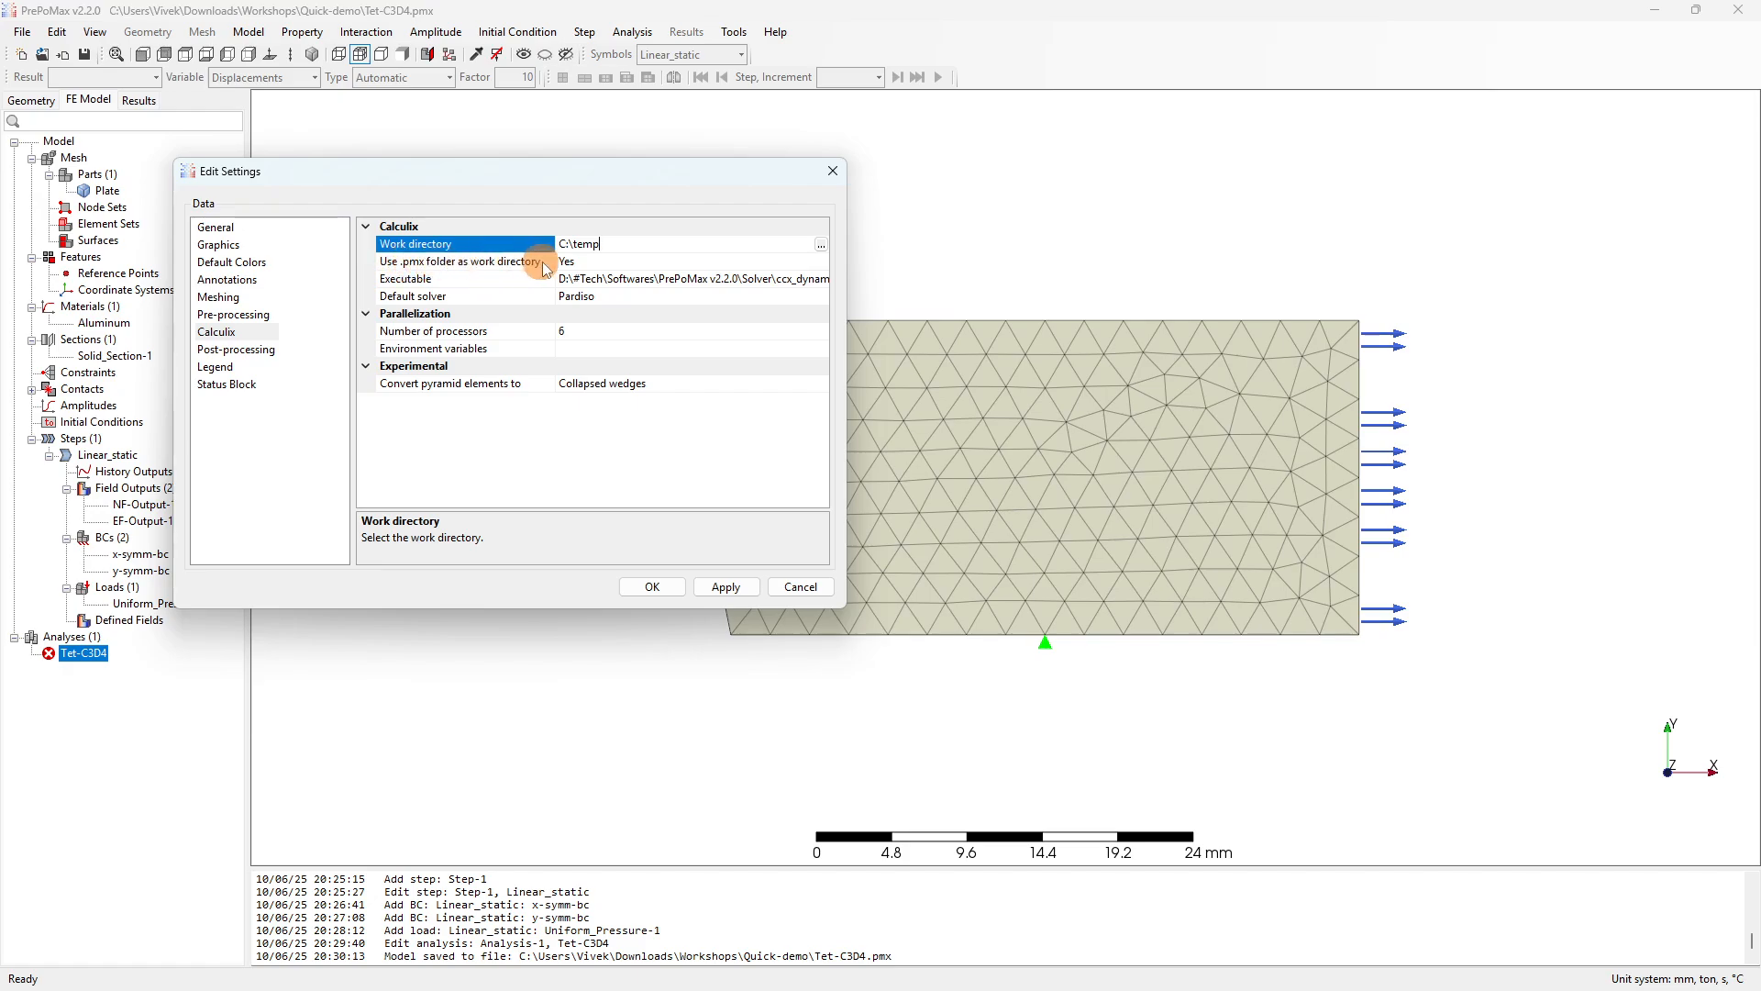
click(584, 263)
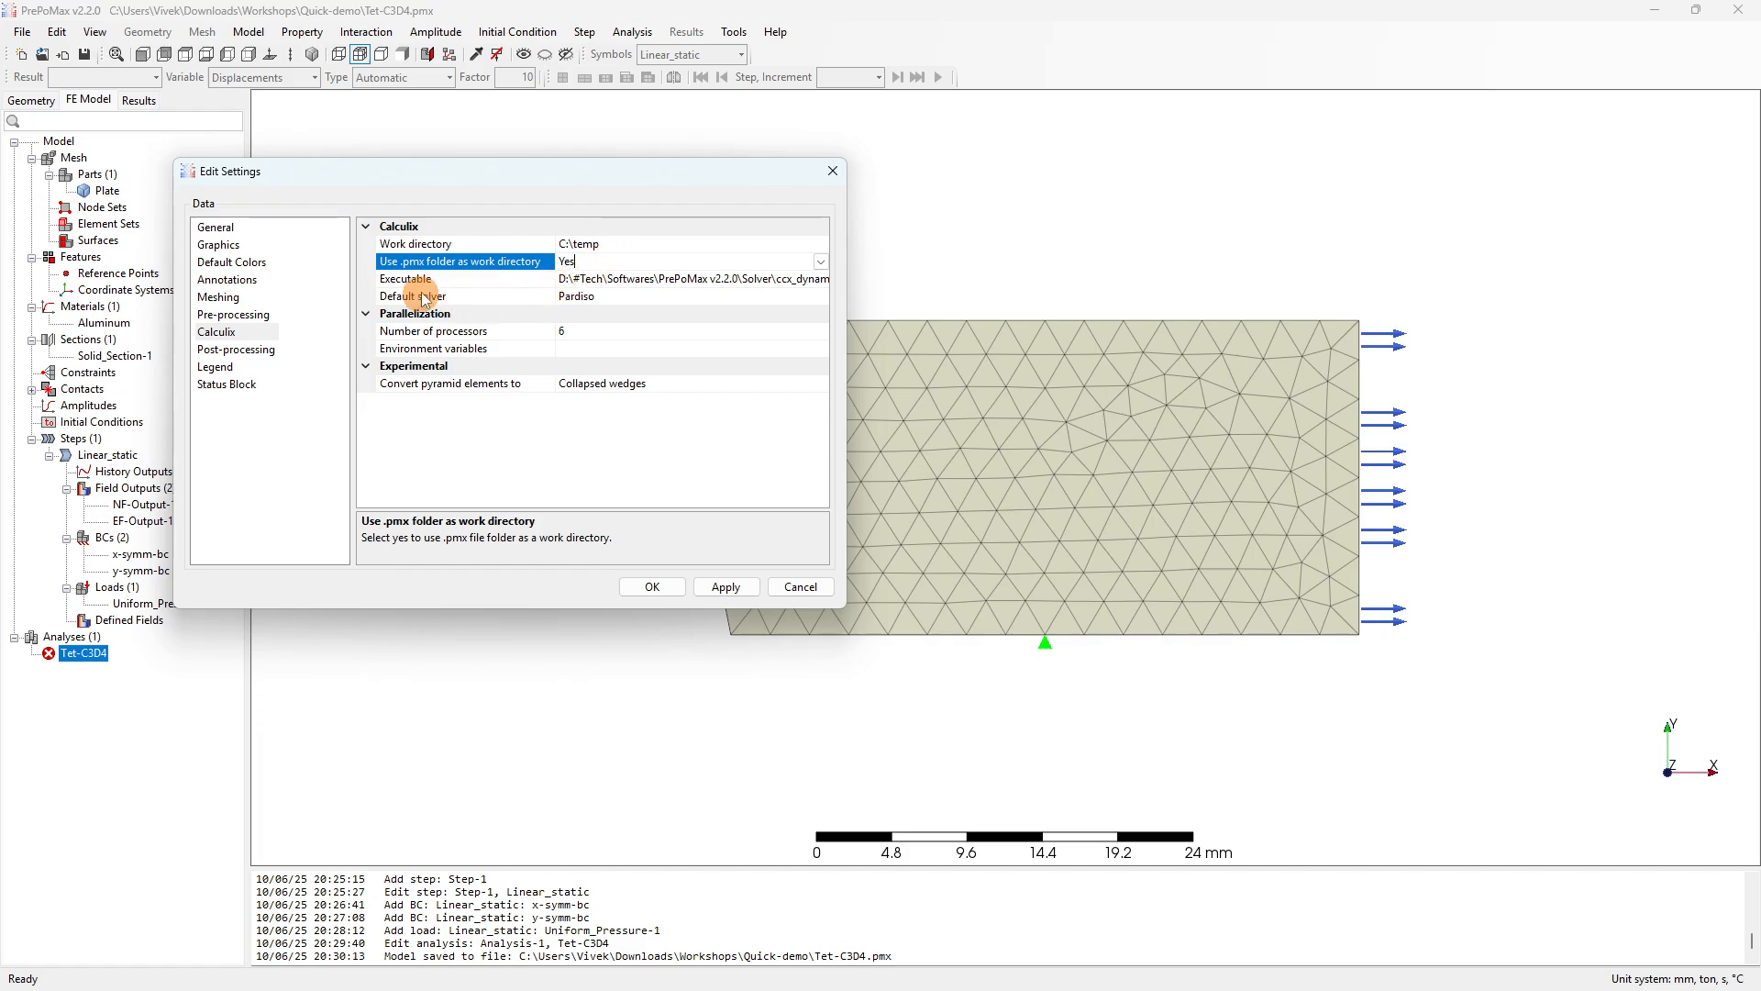
click(581, 336)
drag(580, 335, 549, 332)
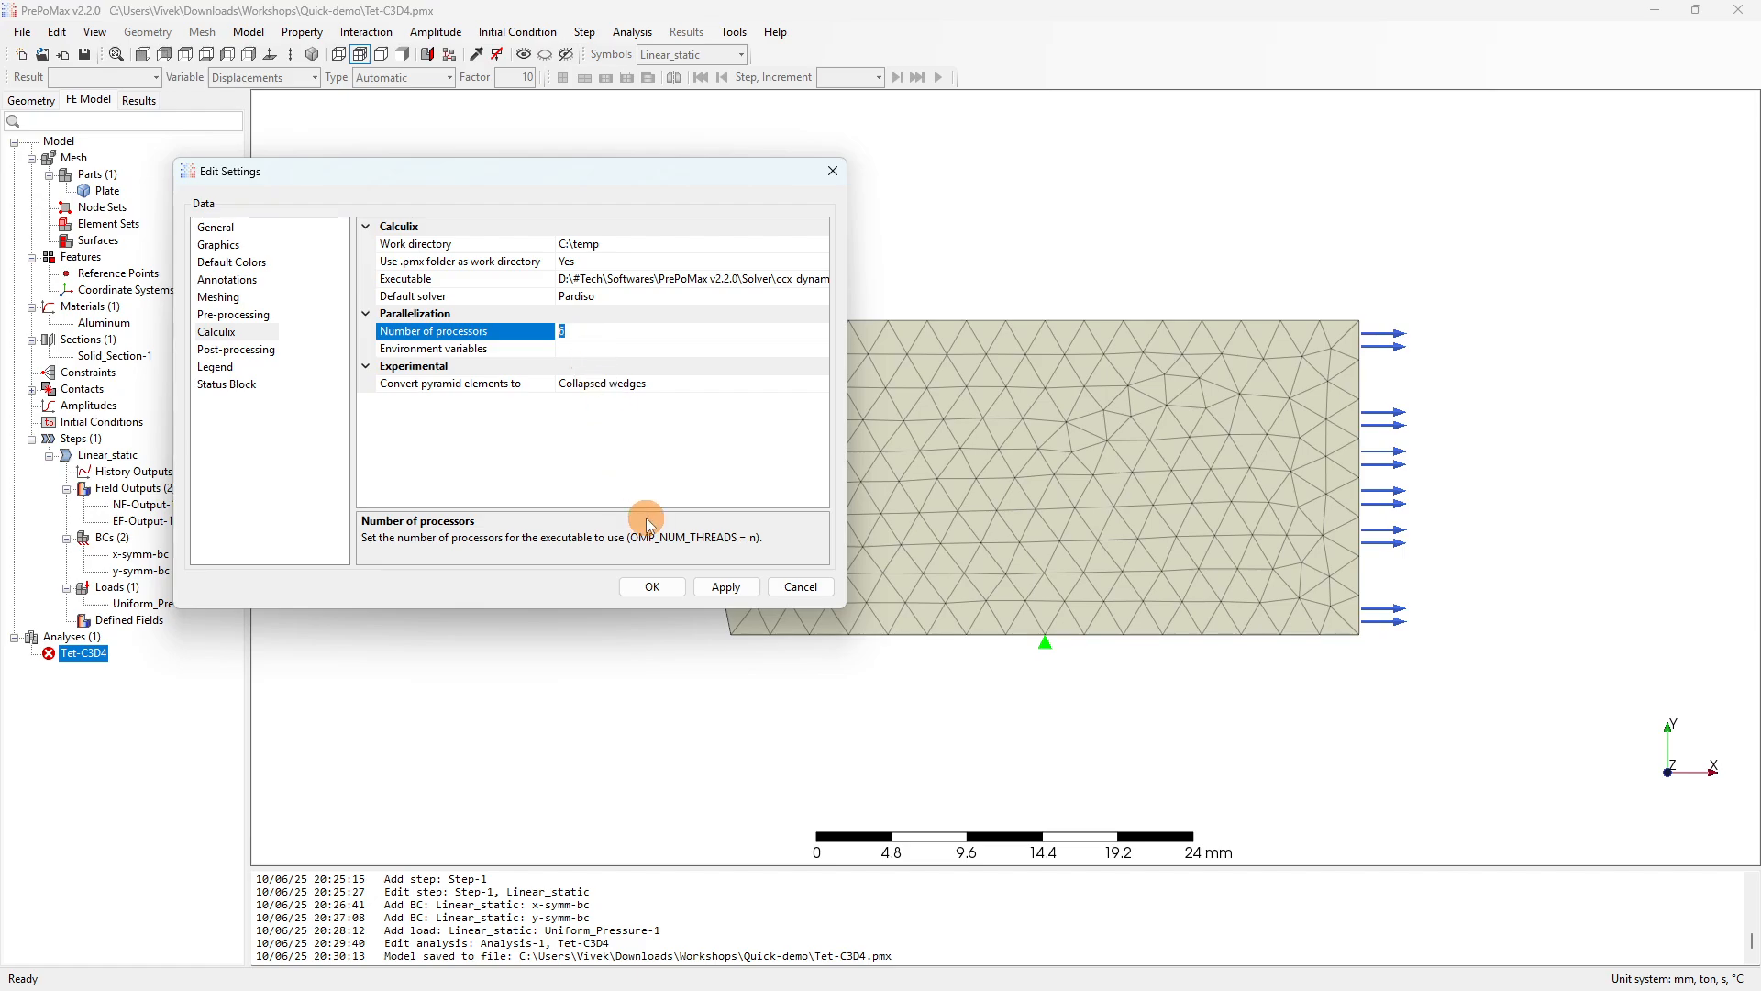
click(651, 587)
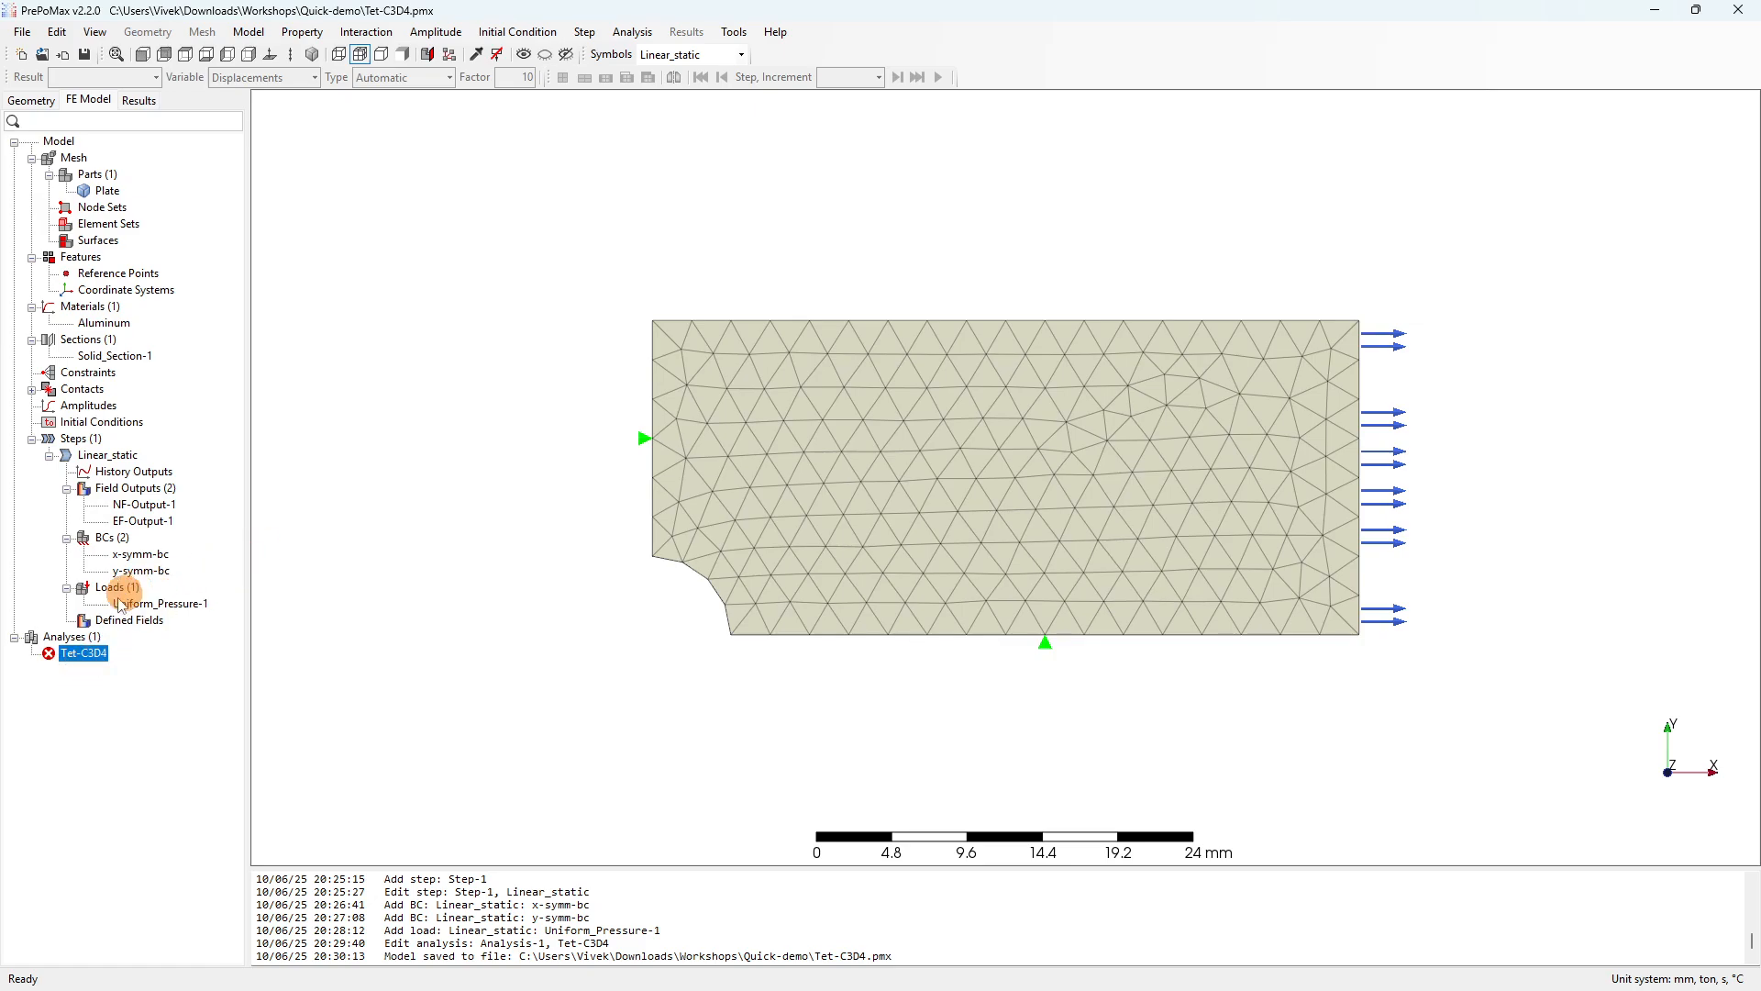
Run the Tet-C3D4 analysis and open its results, showing displacement peaking at 0.06871 mm at node 2.
right_click(78, 657)
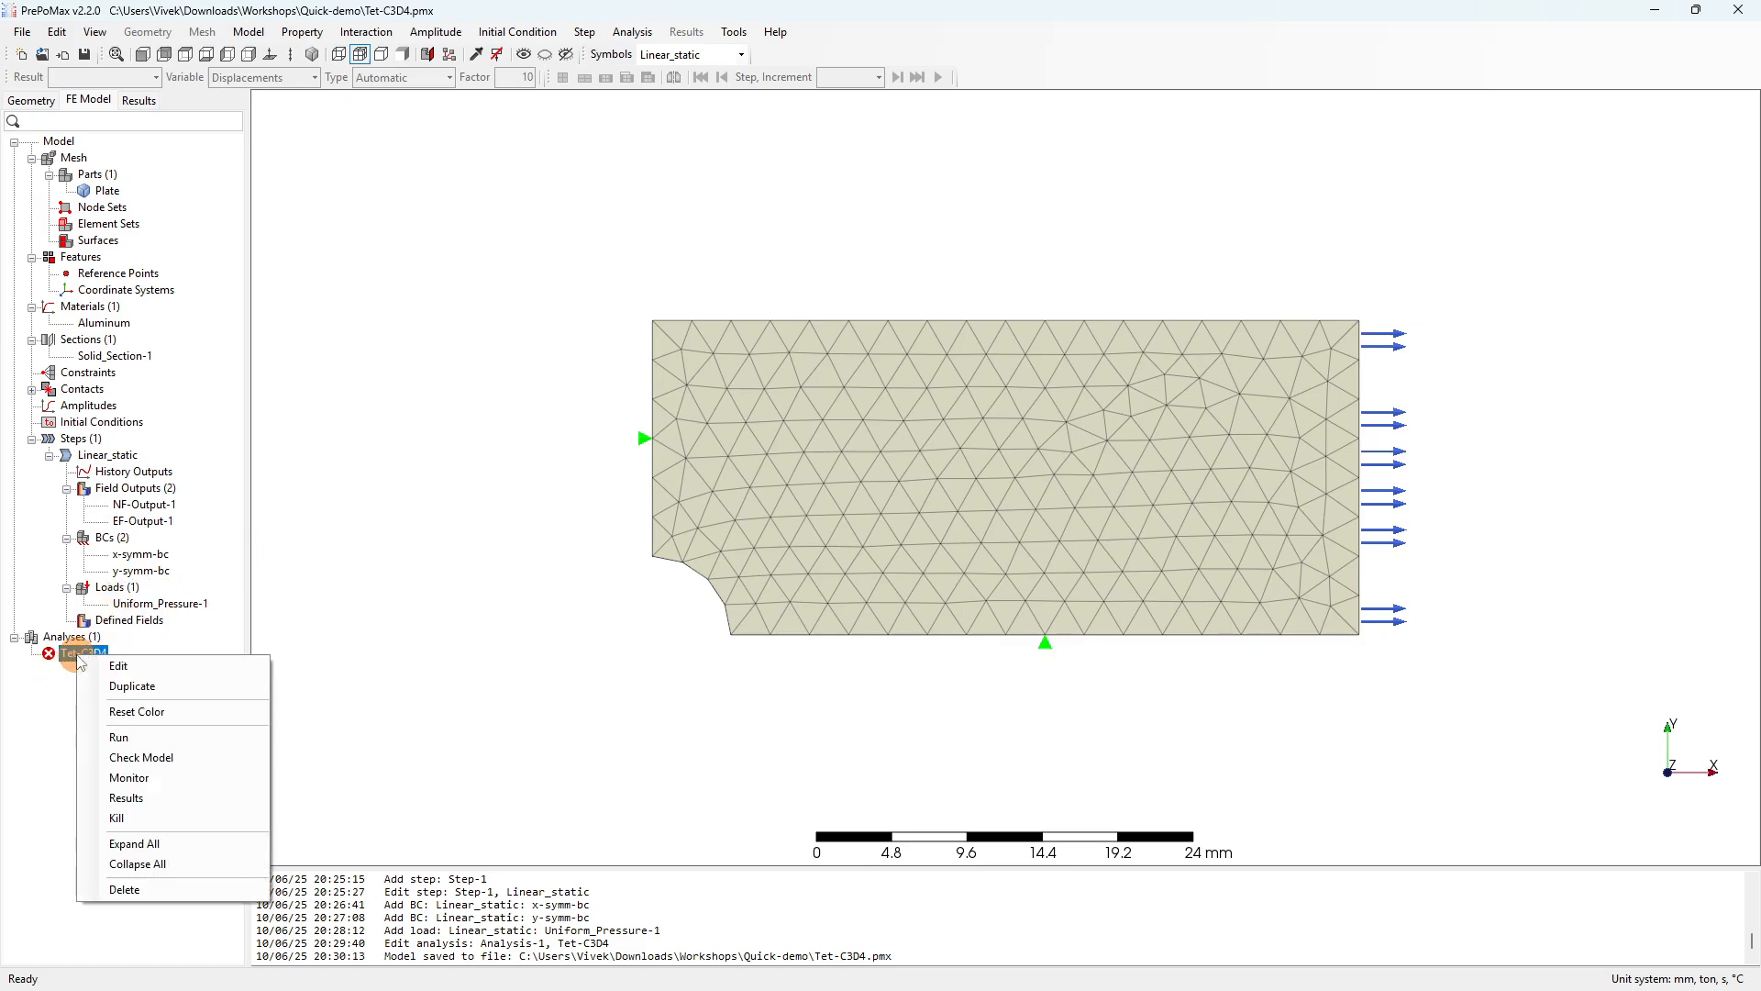
click(118, 738)
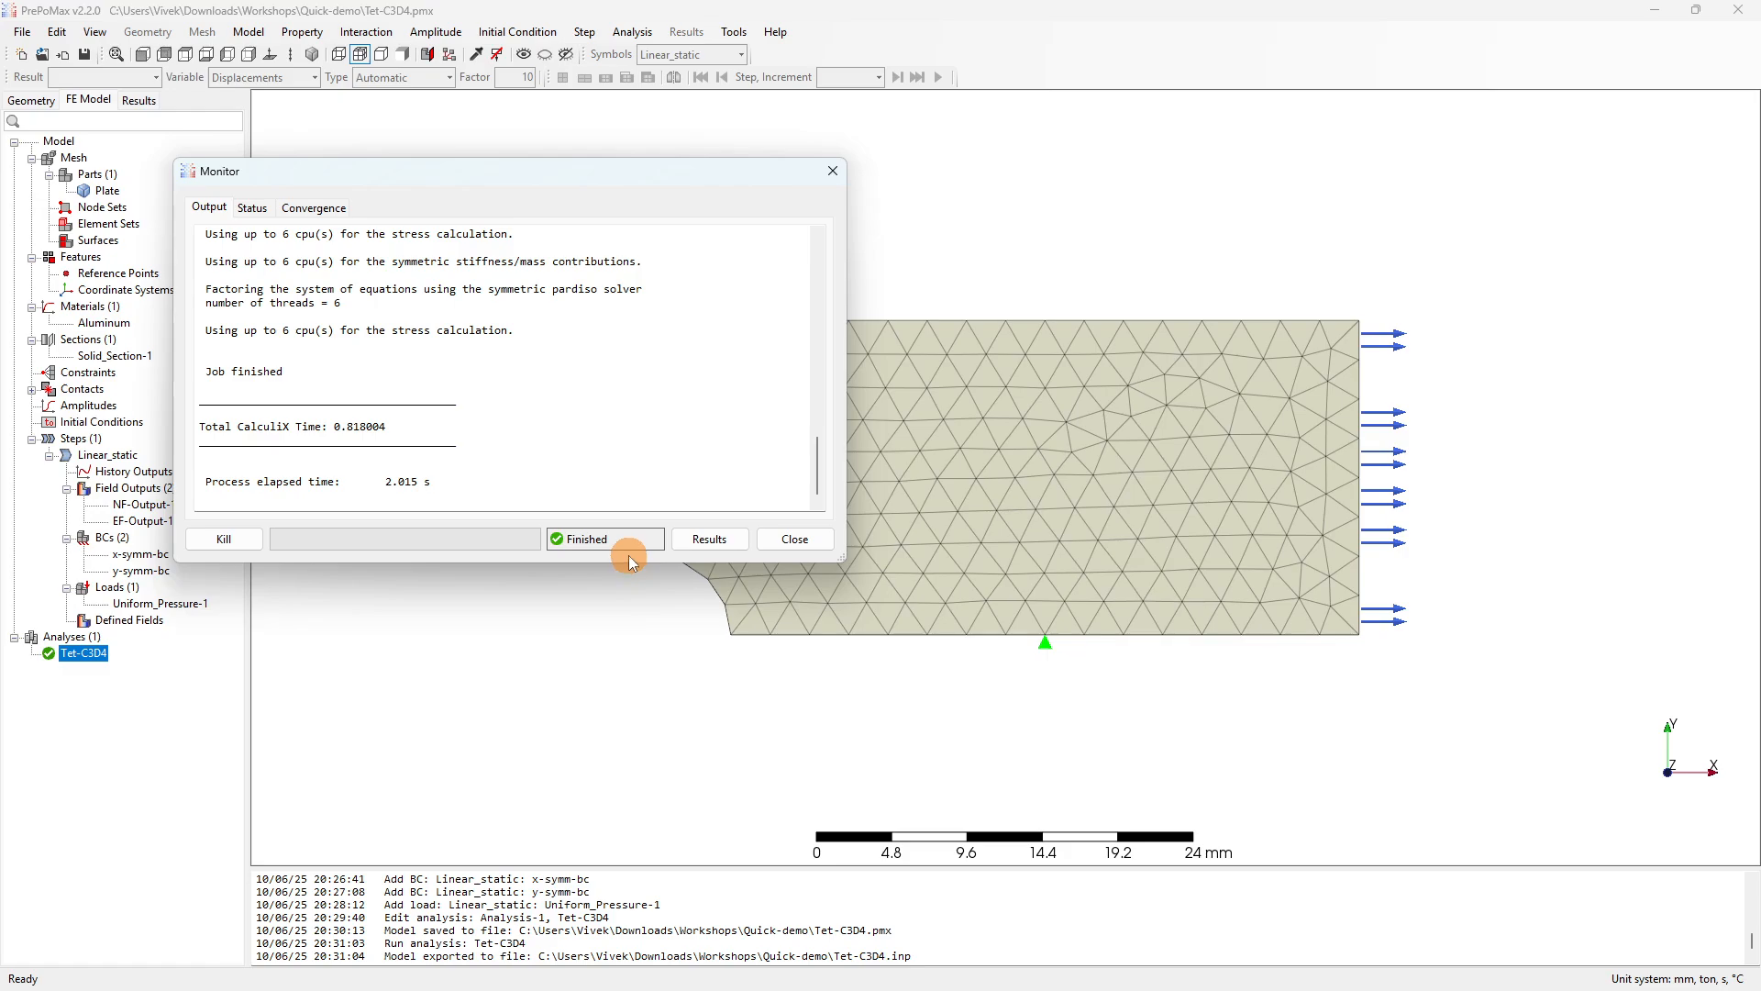
click(708, 539)
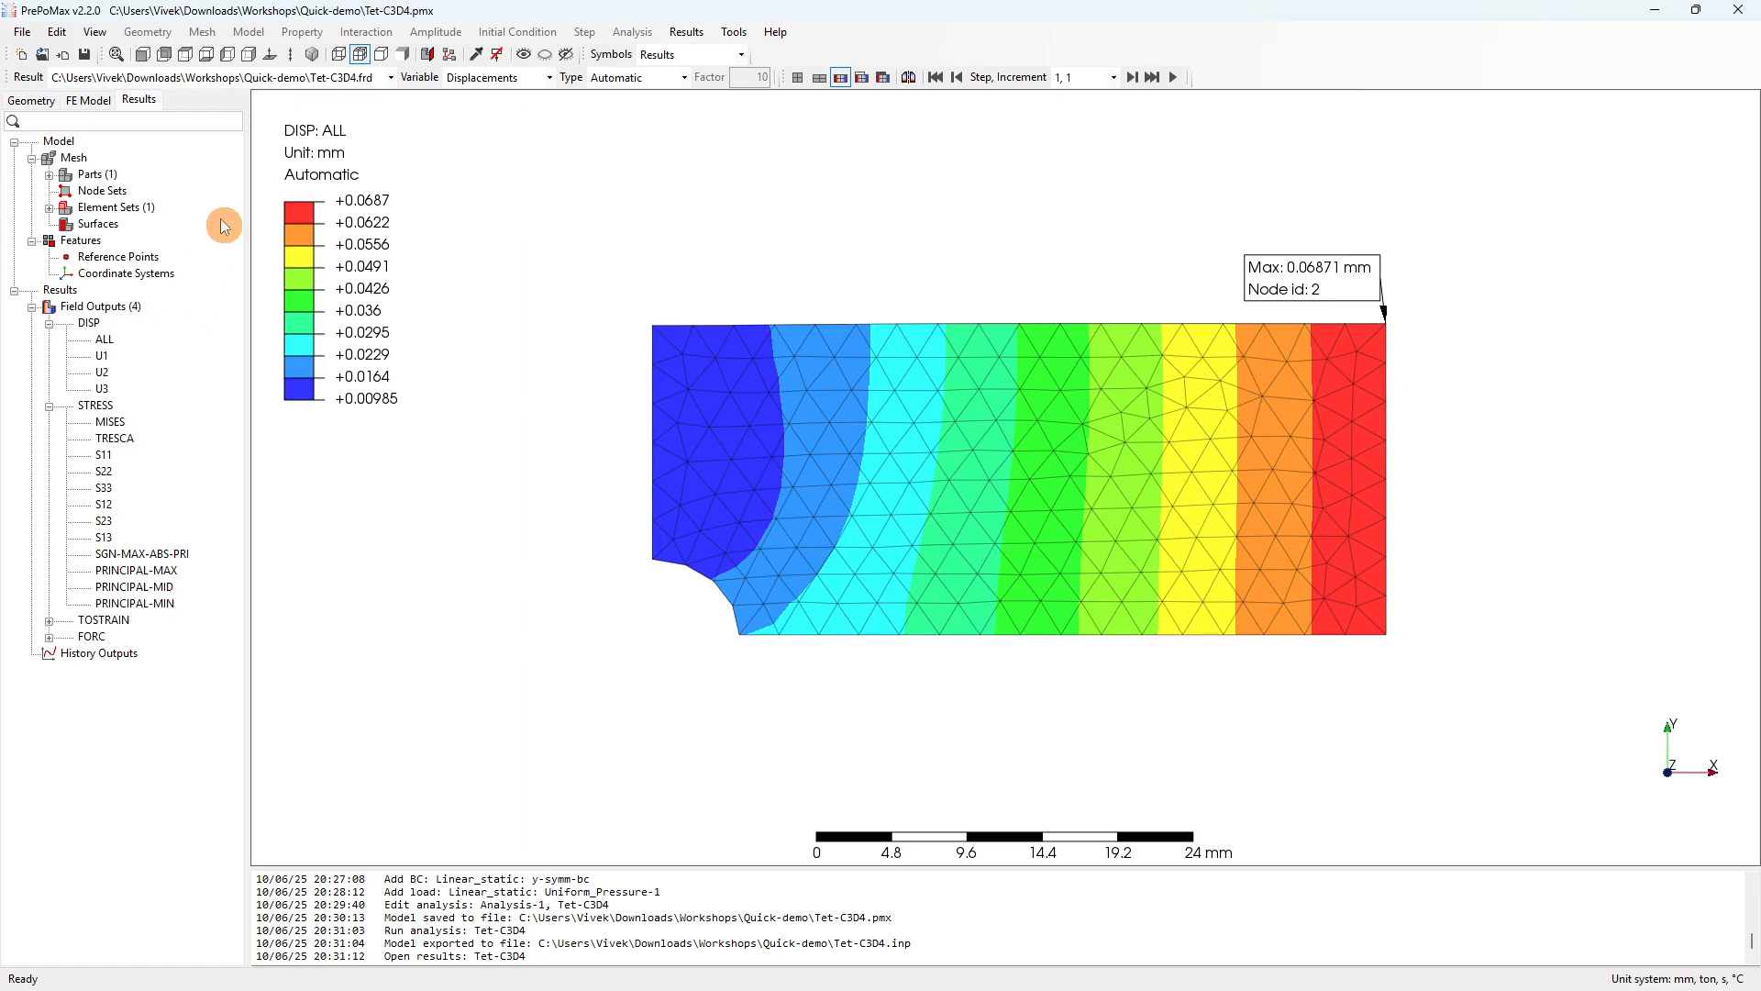
click(139, 99)
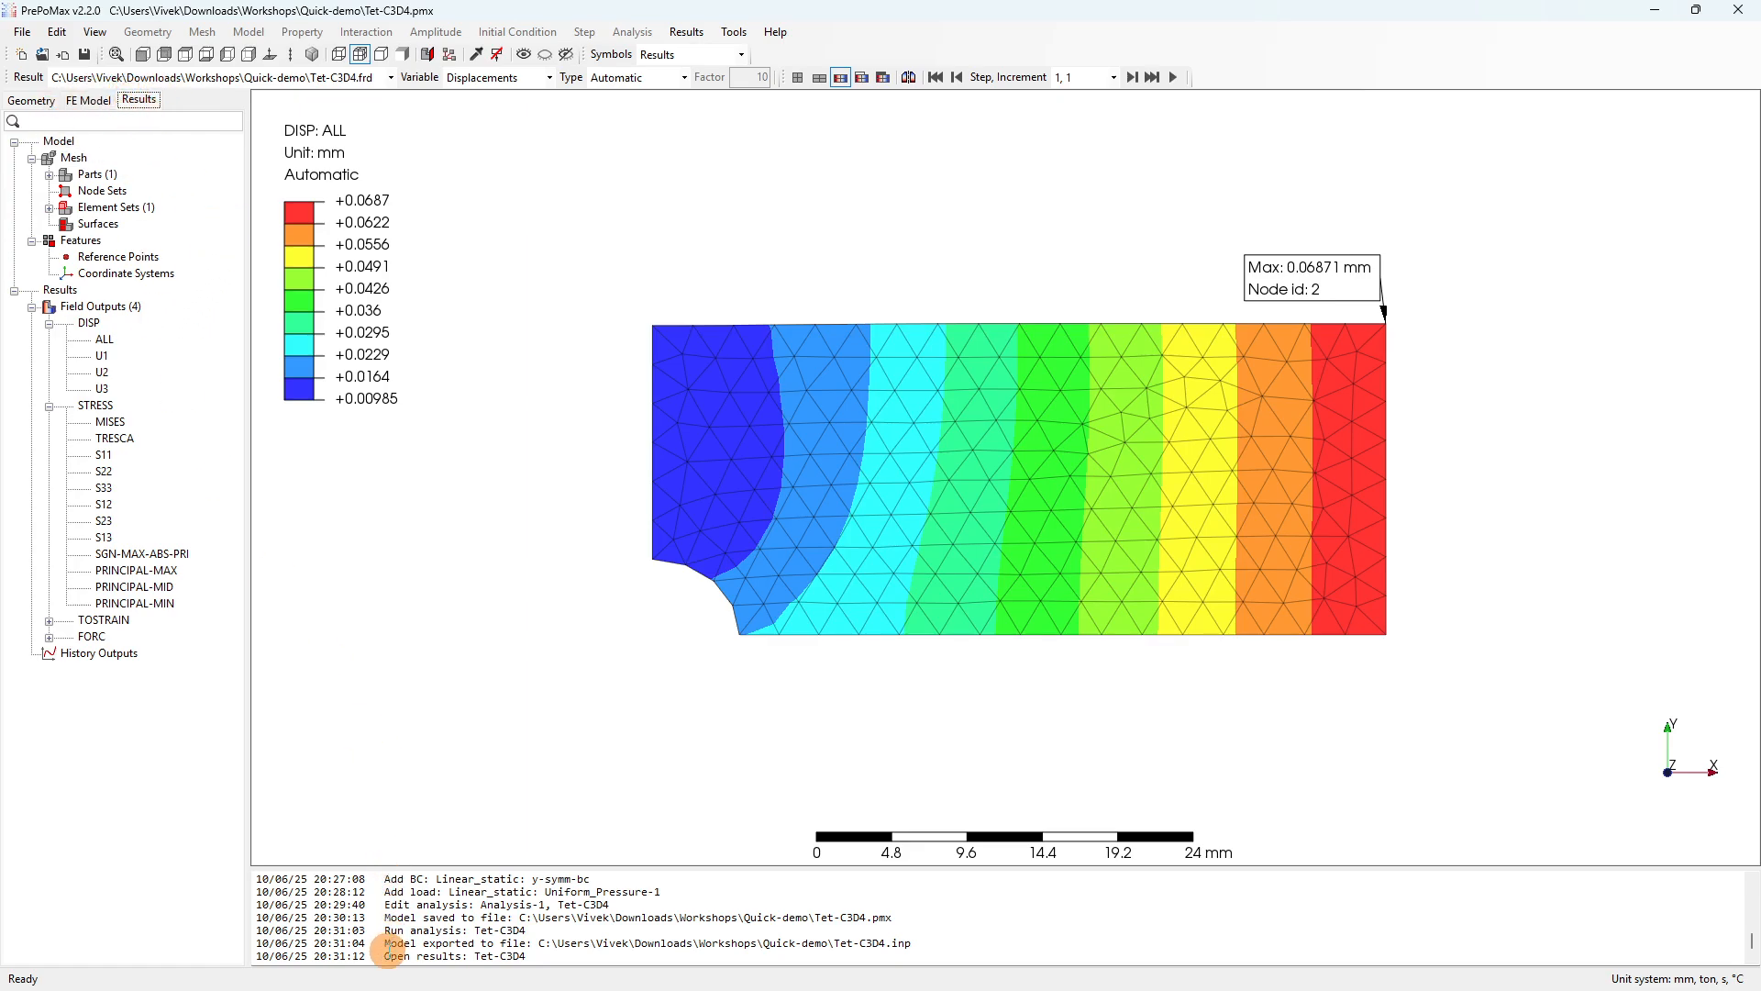
Locate Tet-C3D4.pmx and the 215 KB Tet-C3D4.frd result file in the Quick-demo folder.
mouse_move(353, 982)
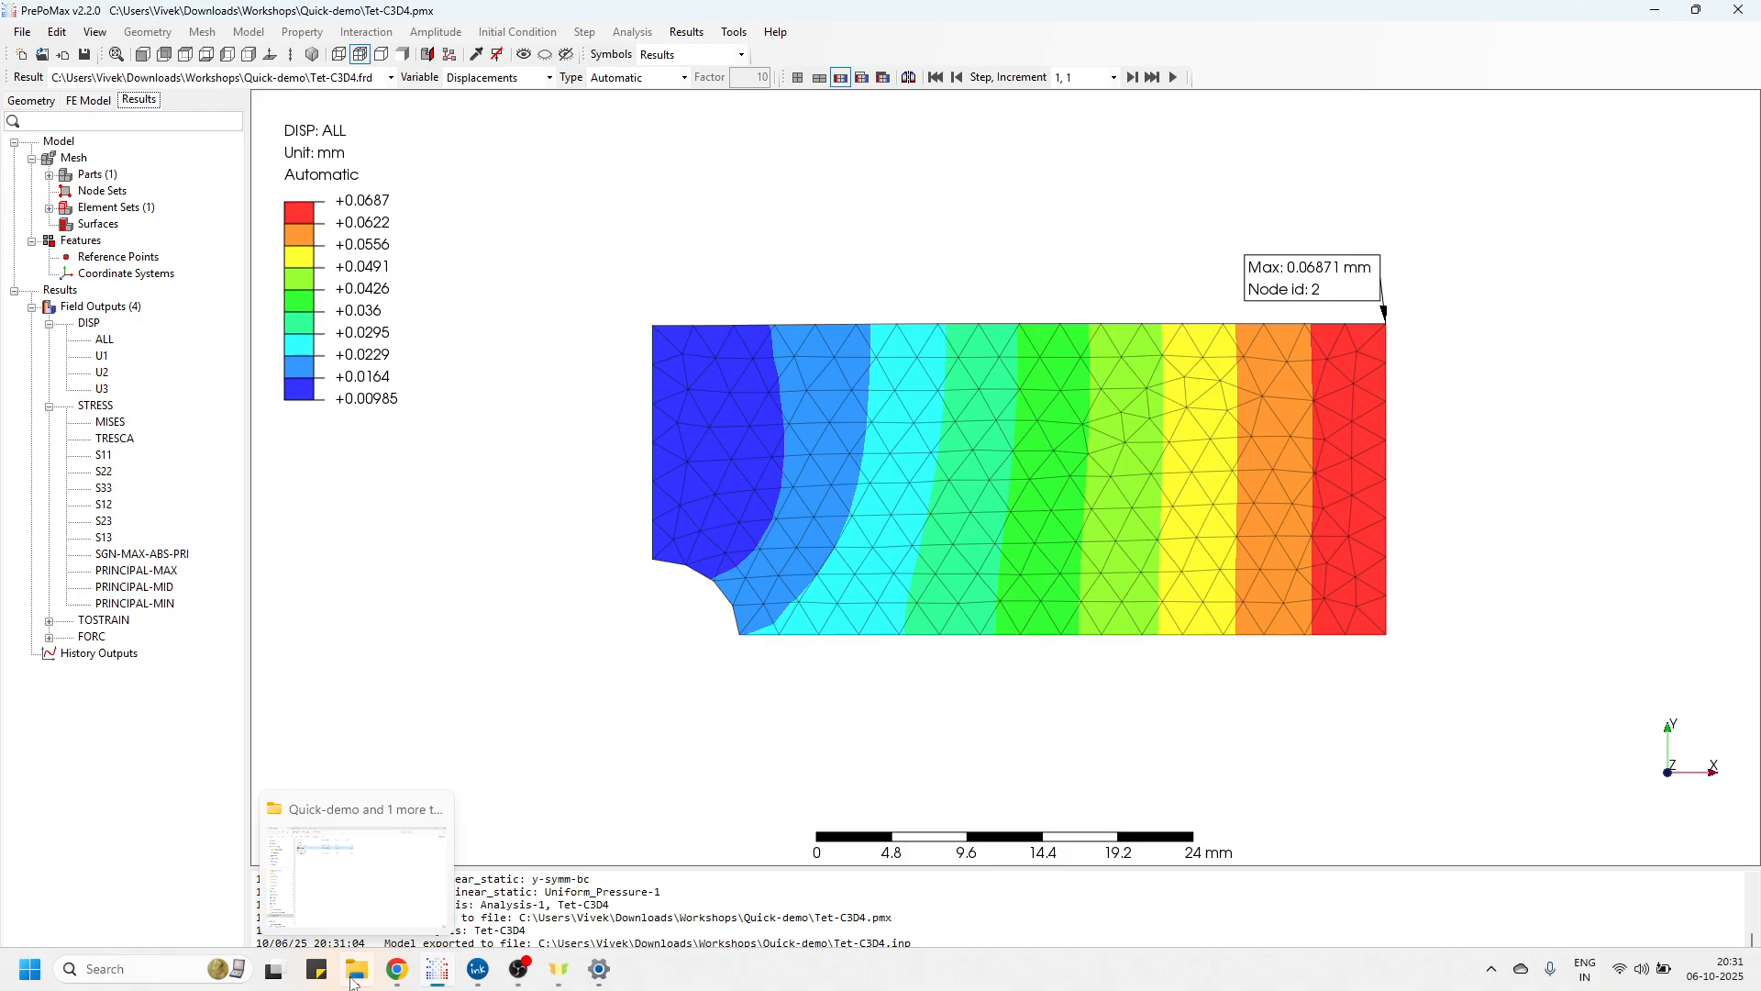
click(353, 979)
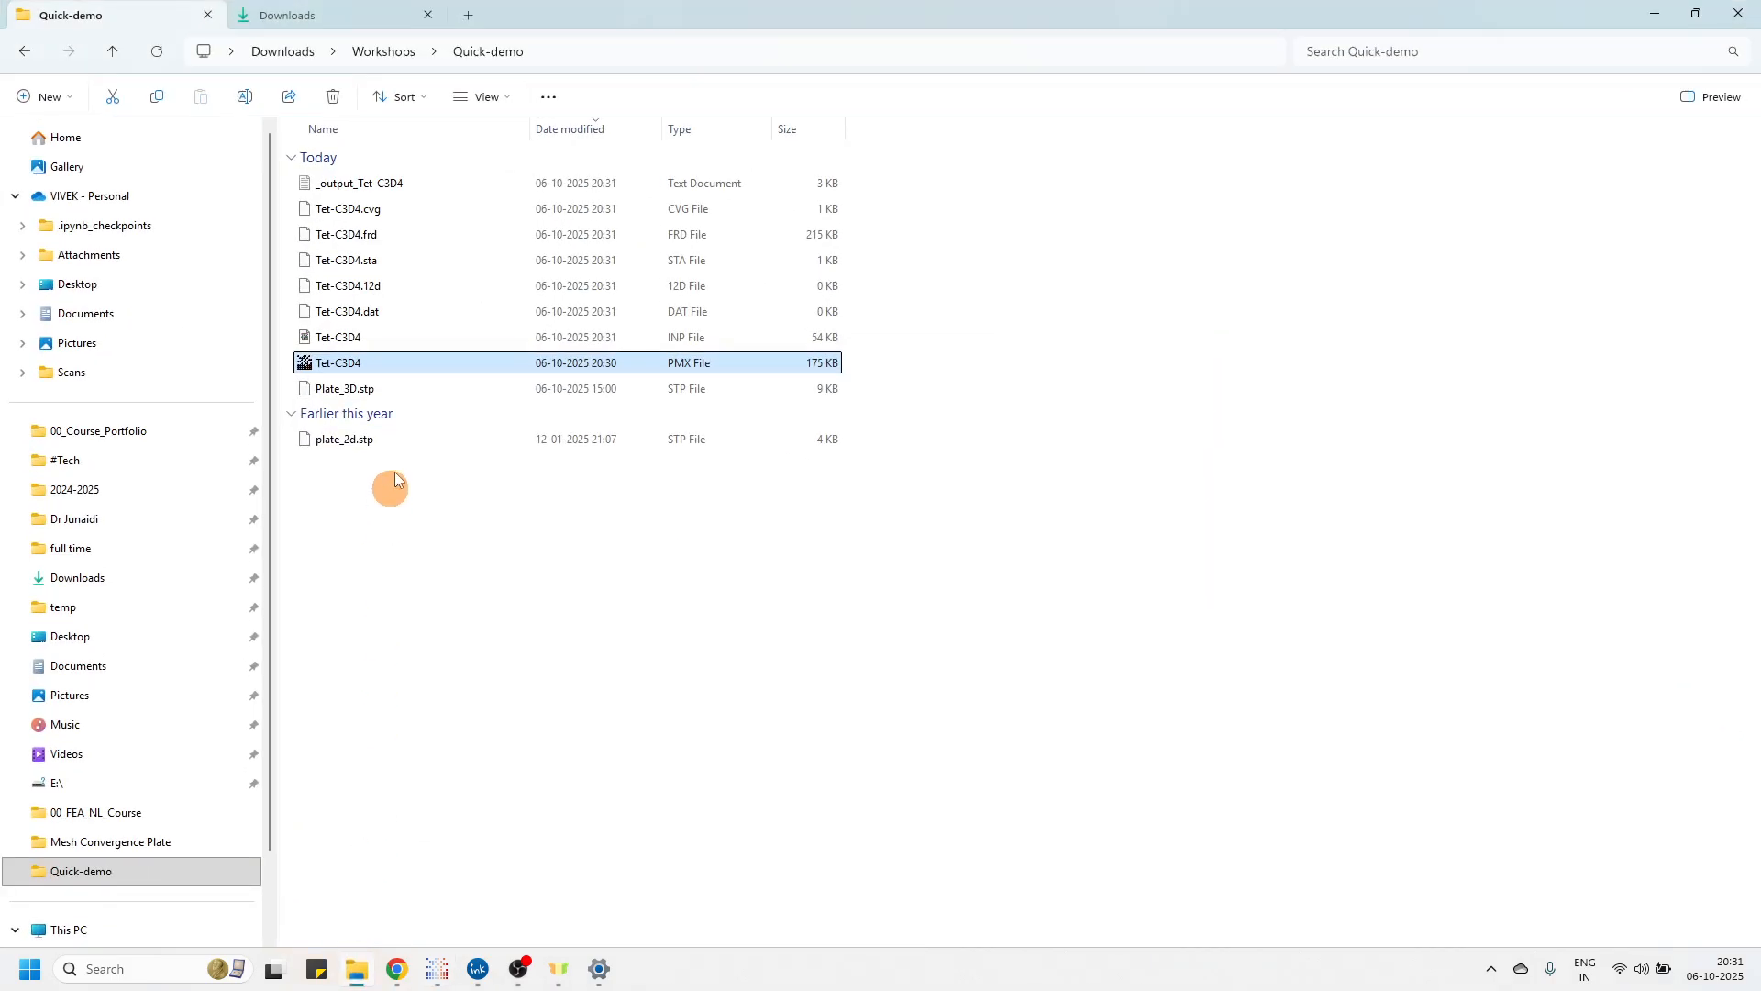
click(476, 566)
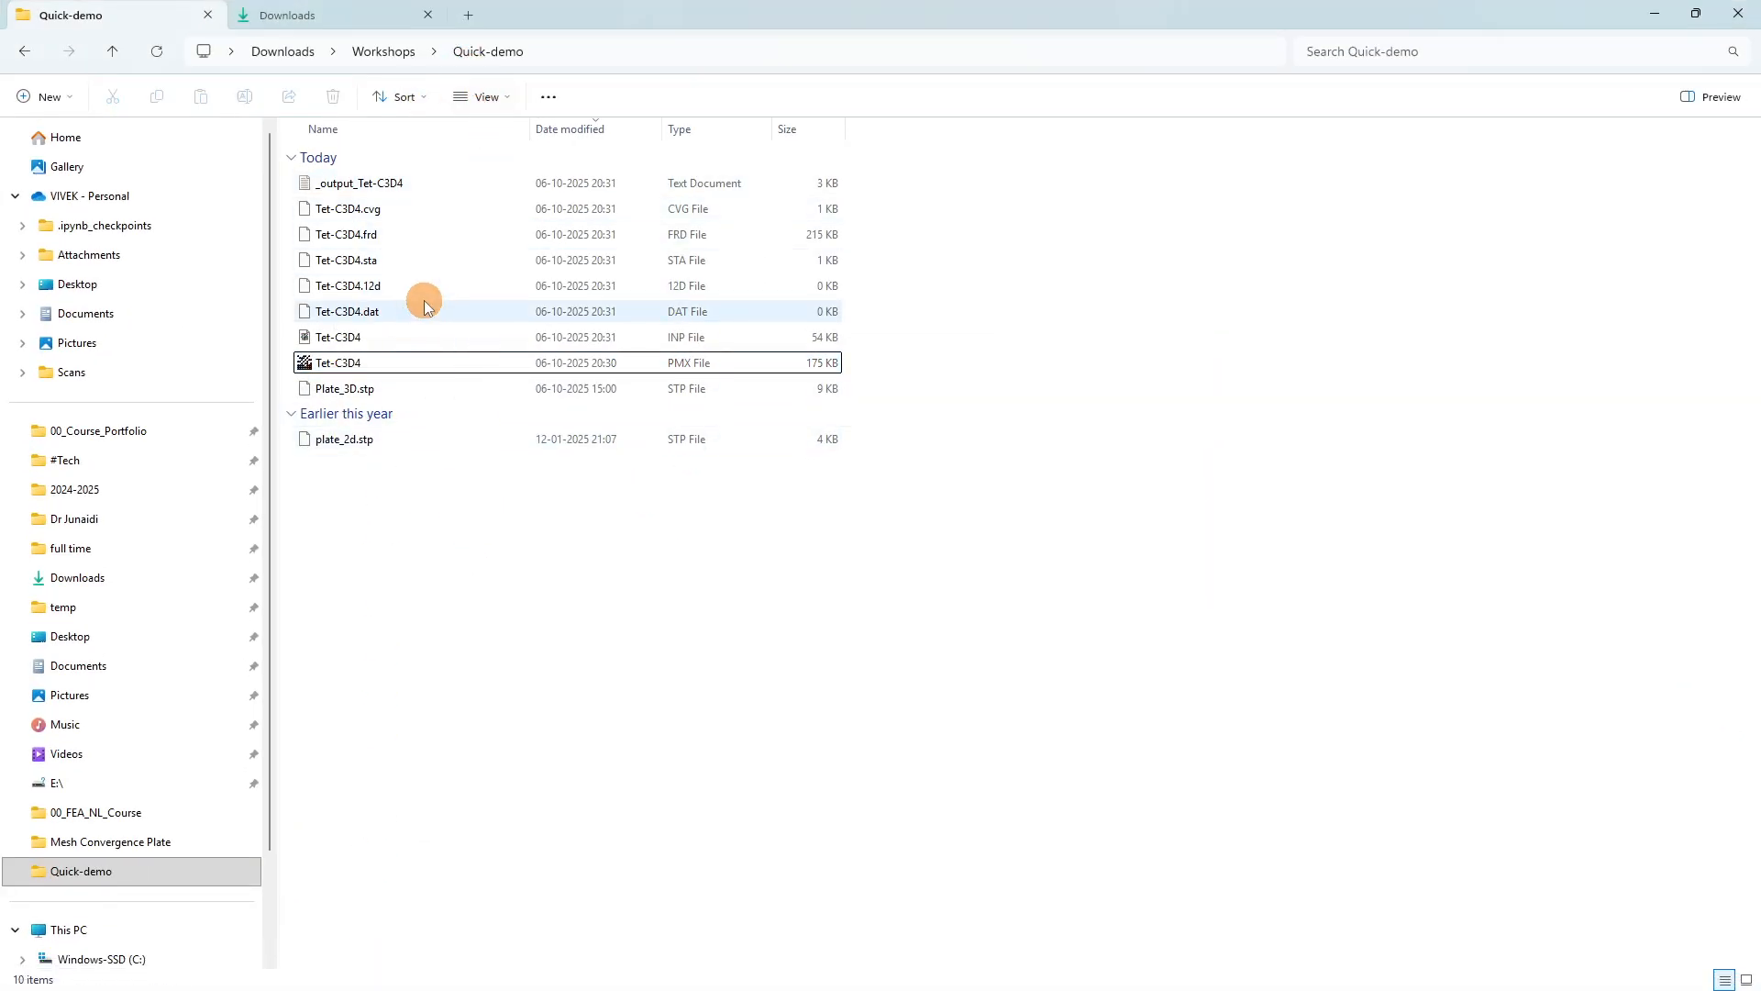
click(343, 370)
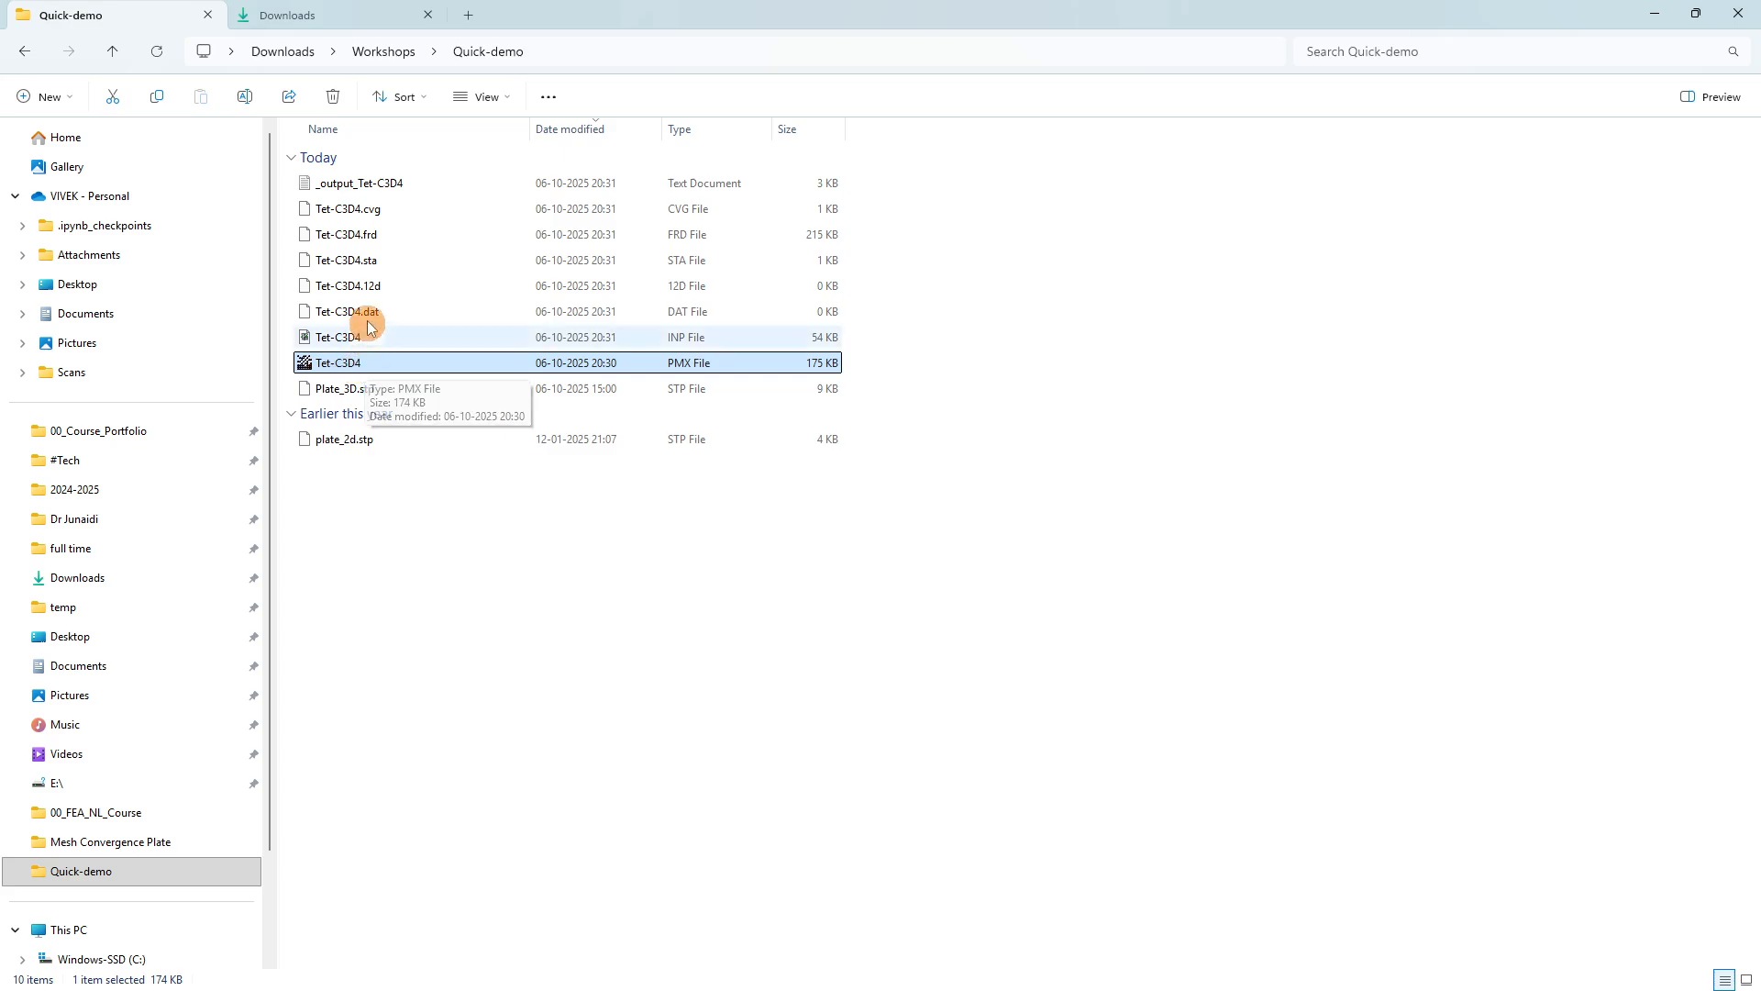
click(358, 238)
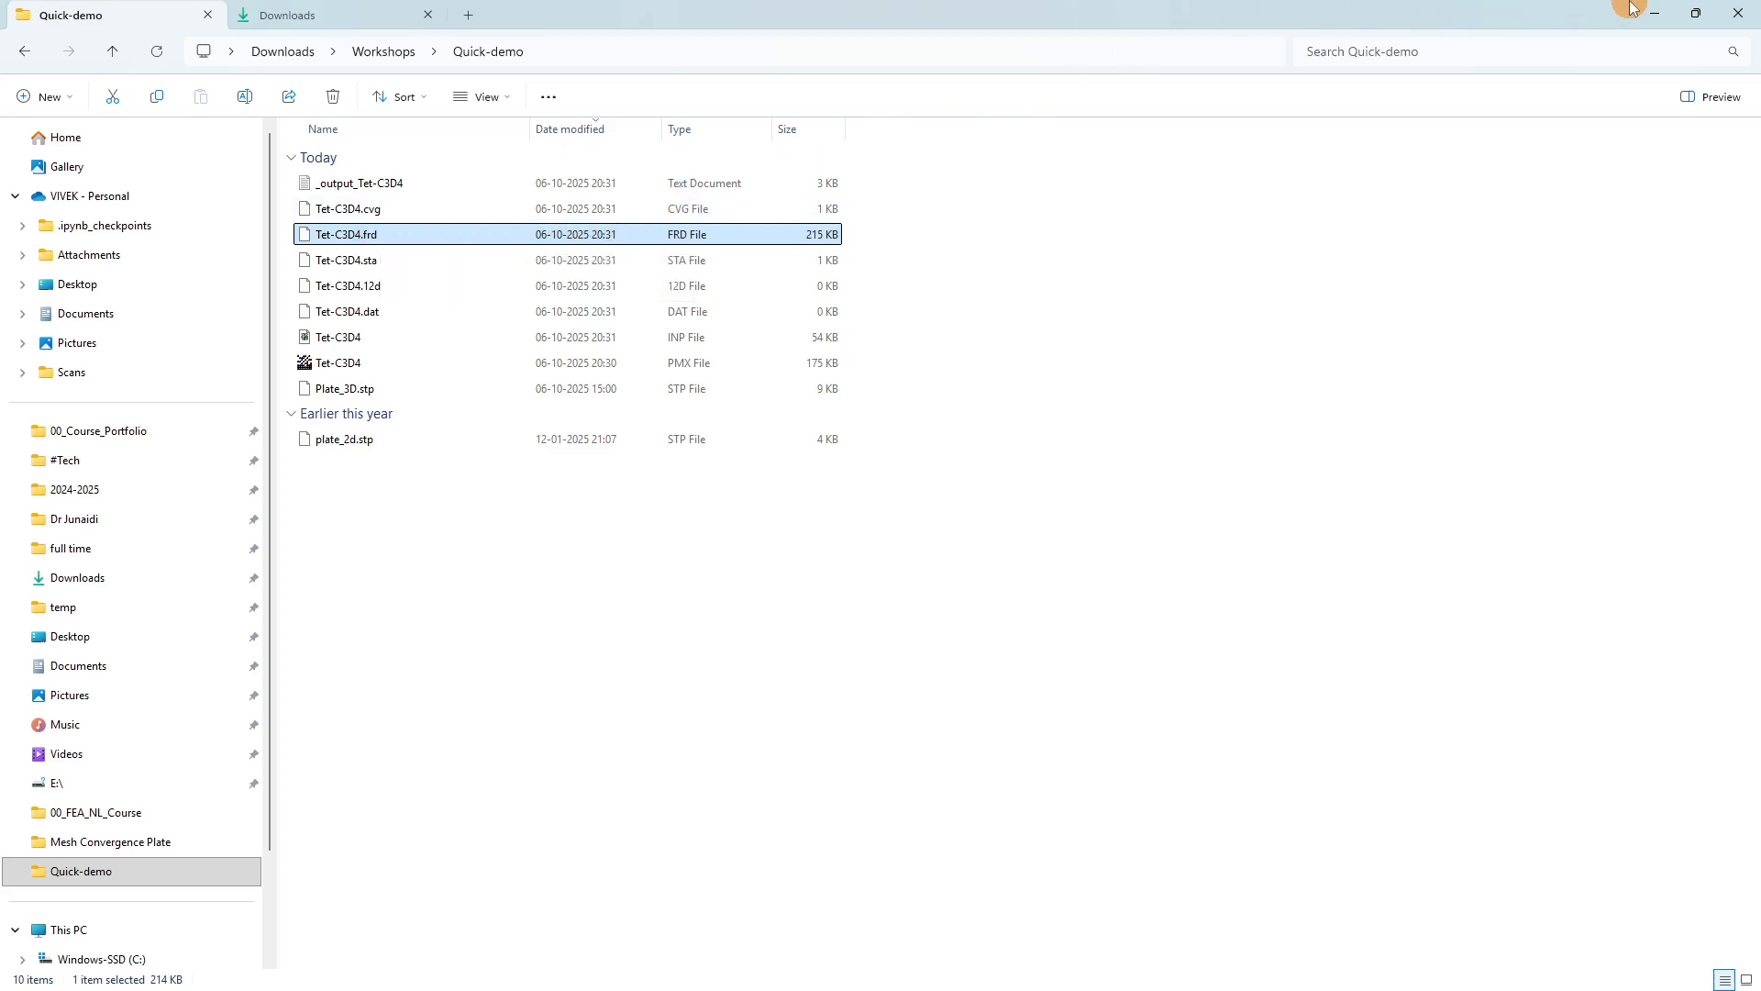
Return to PrePoMax and review the list of loaded result files.
click(1656, 12)
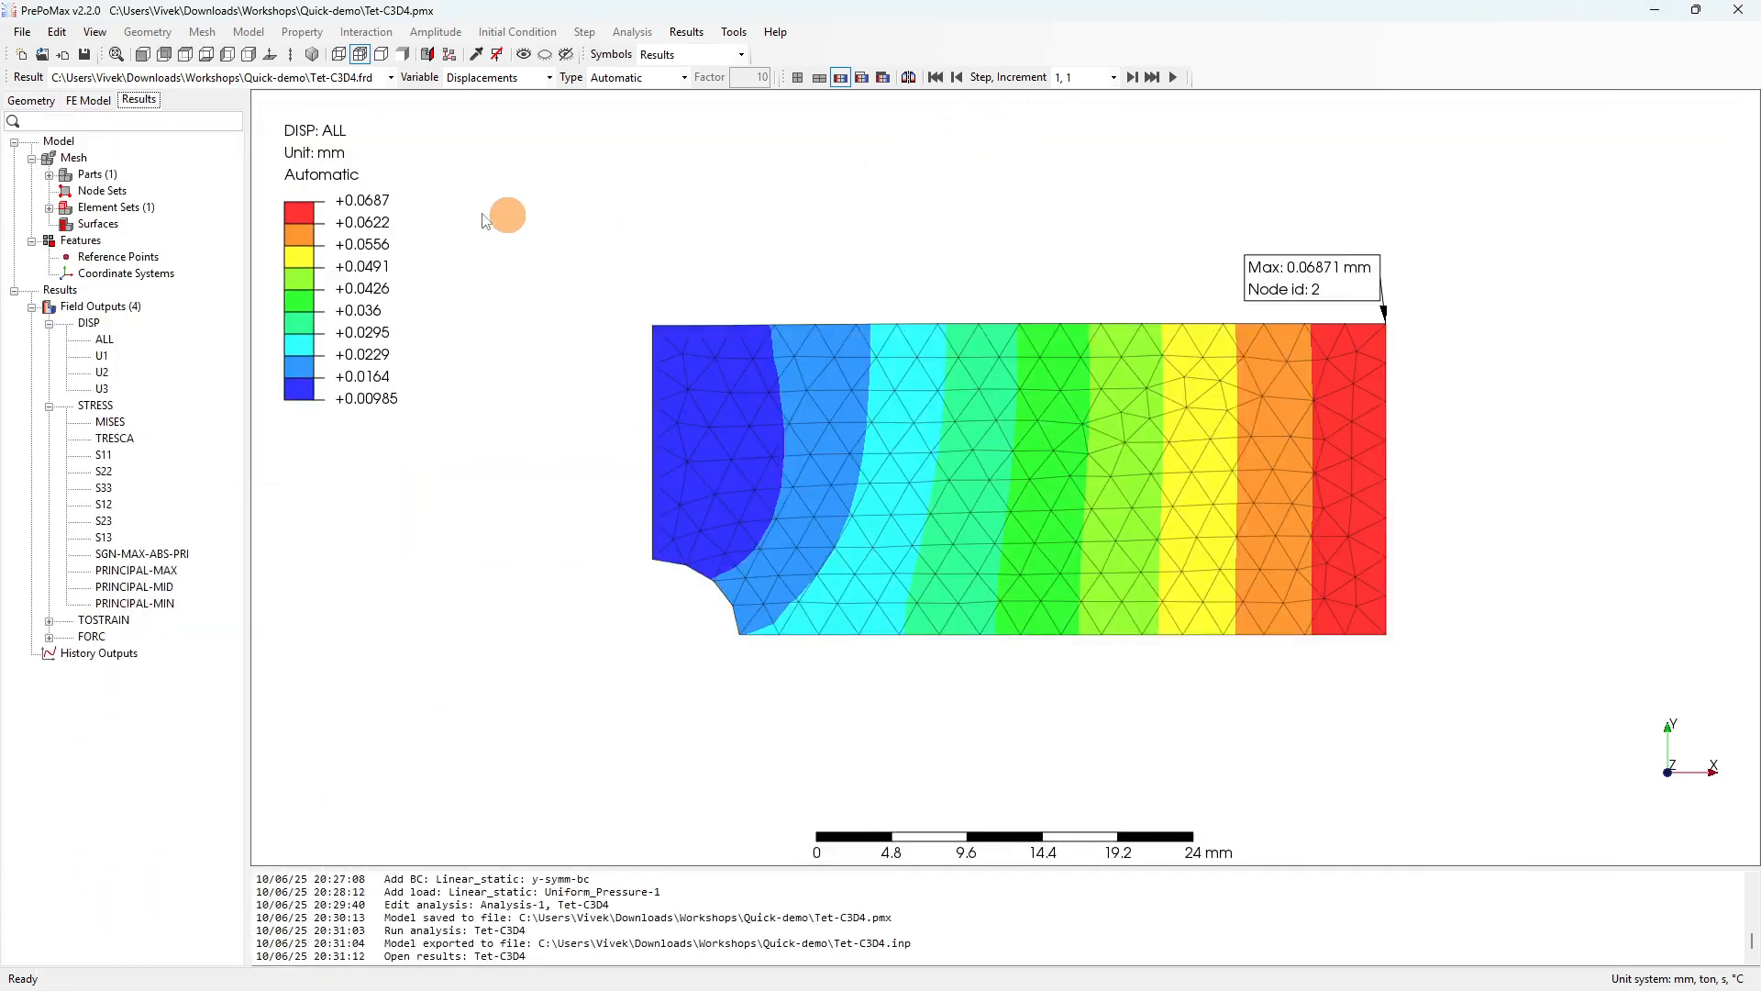
click(383, 79)
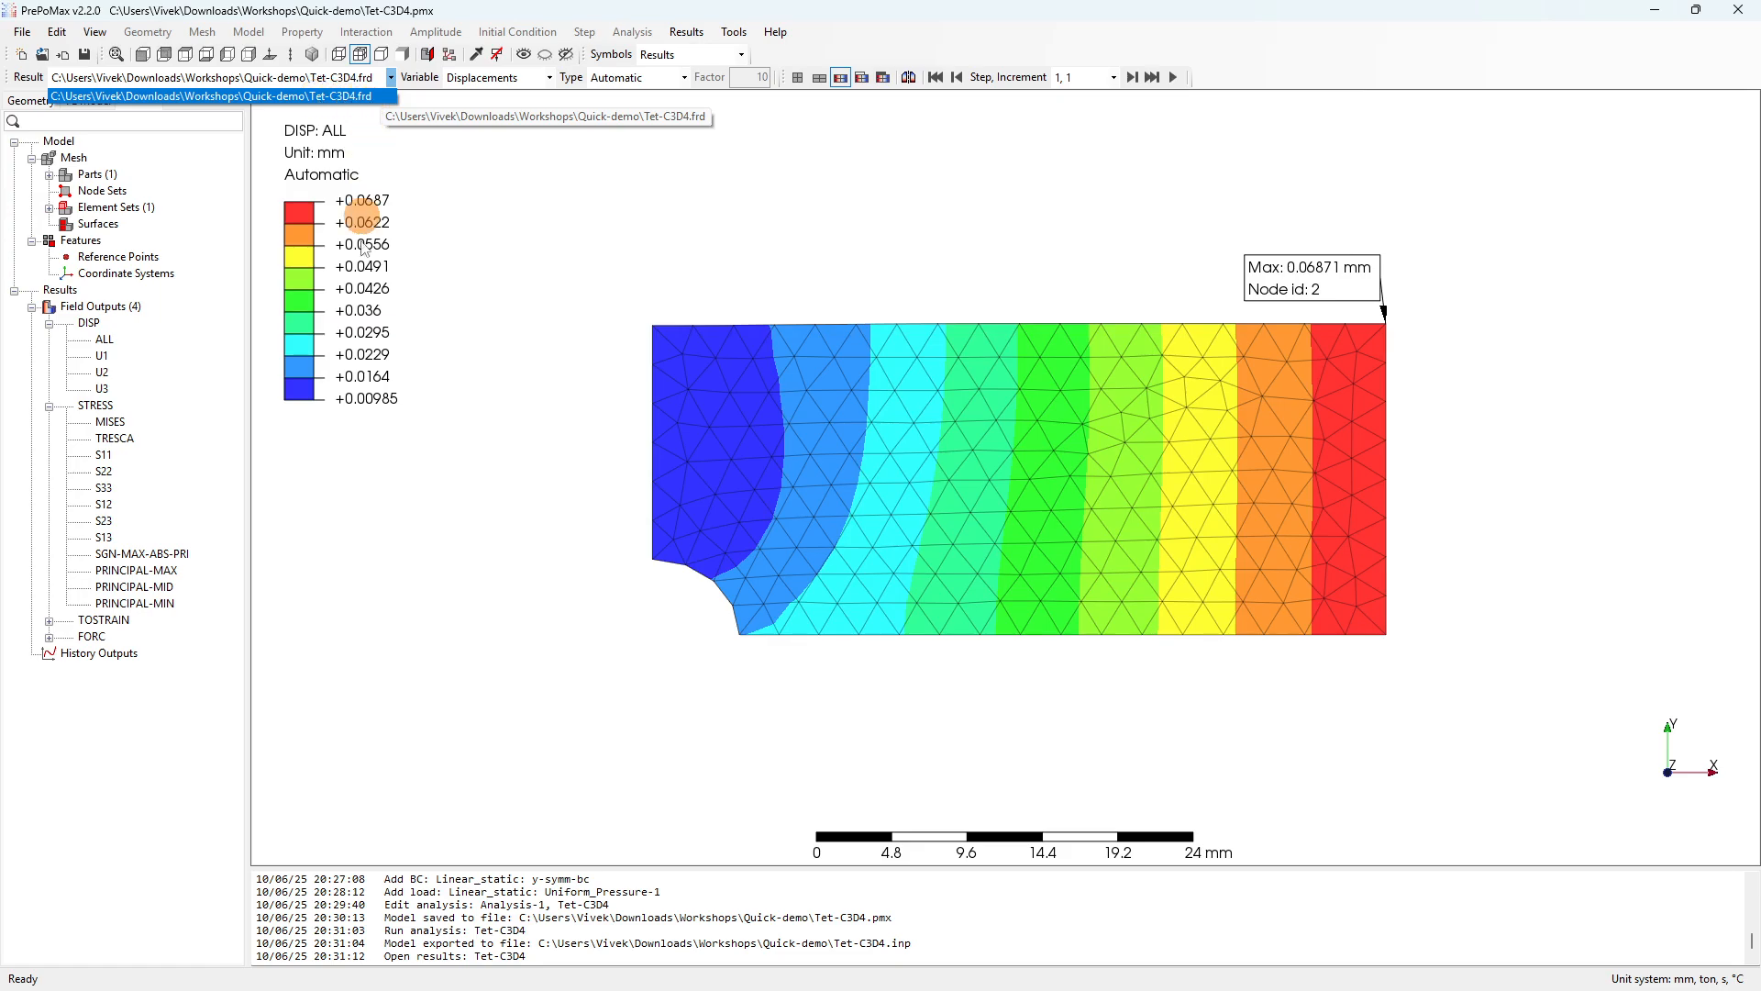
click(328, 464)
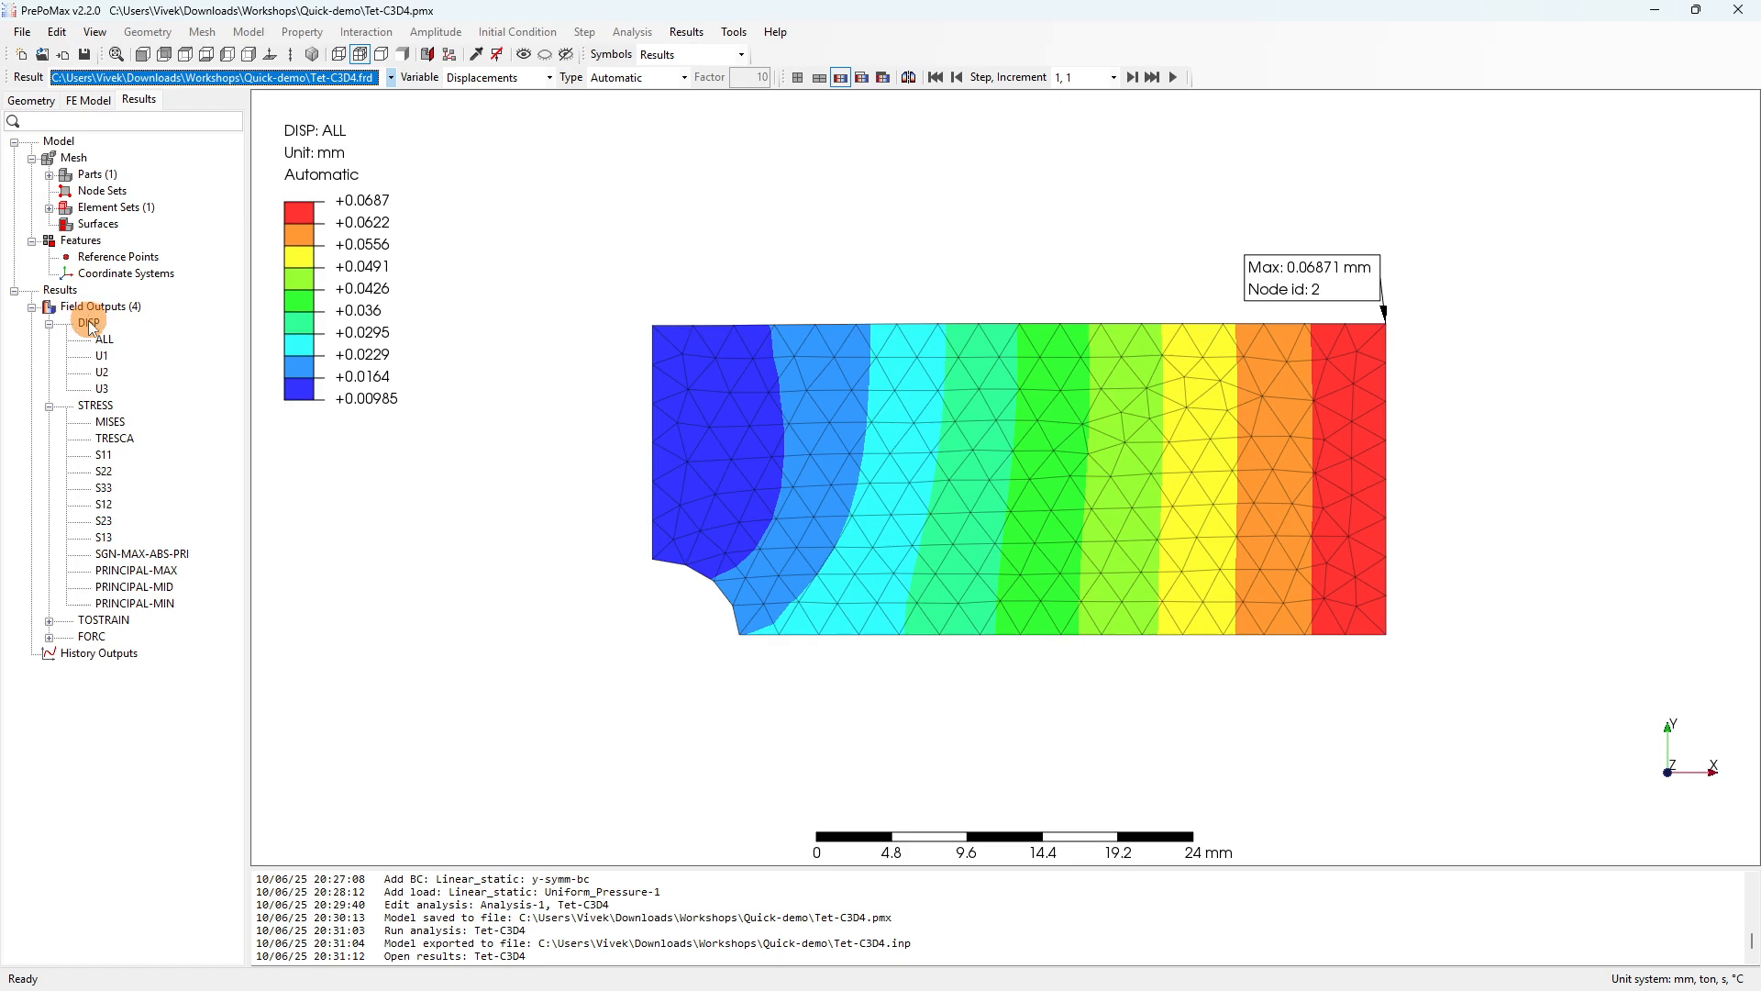
Show the von Mises stress contour (max 234.3 MPa) with its max label beside the notch, then revert to total displacement.
click(49, 637)
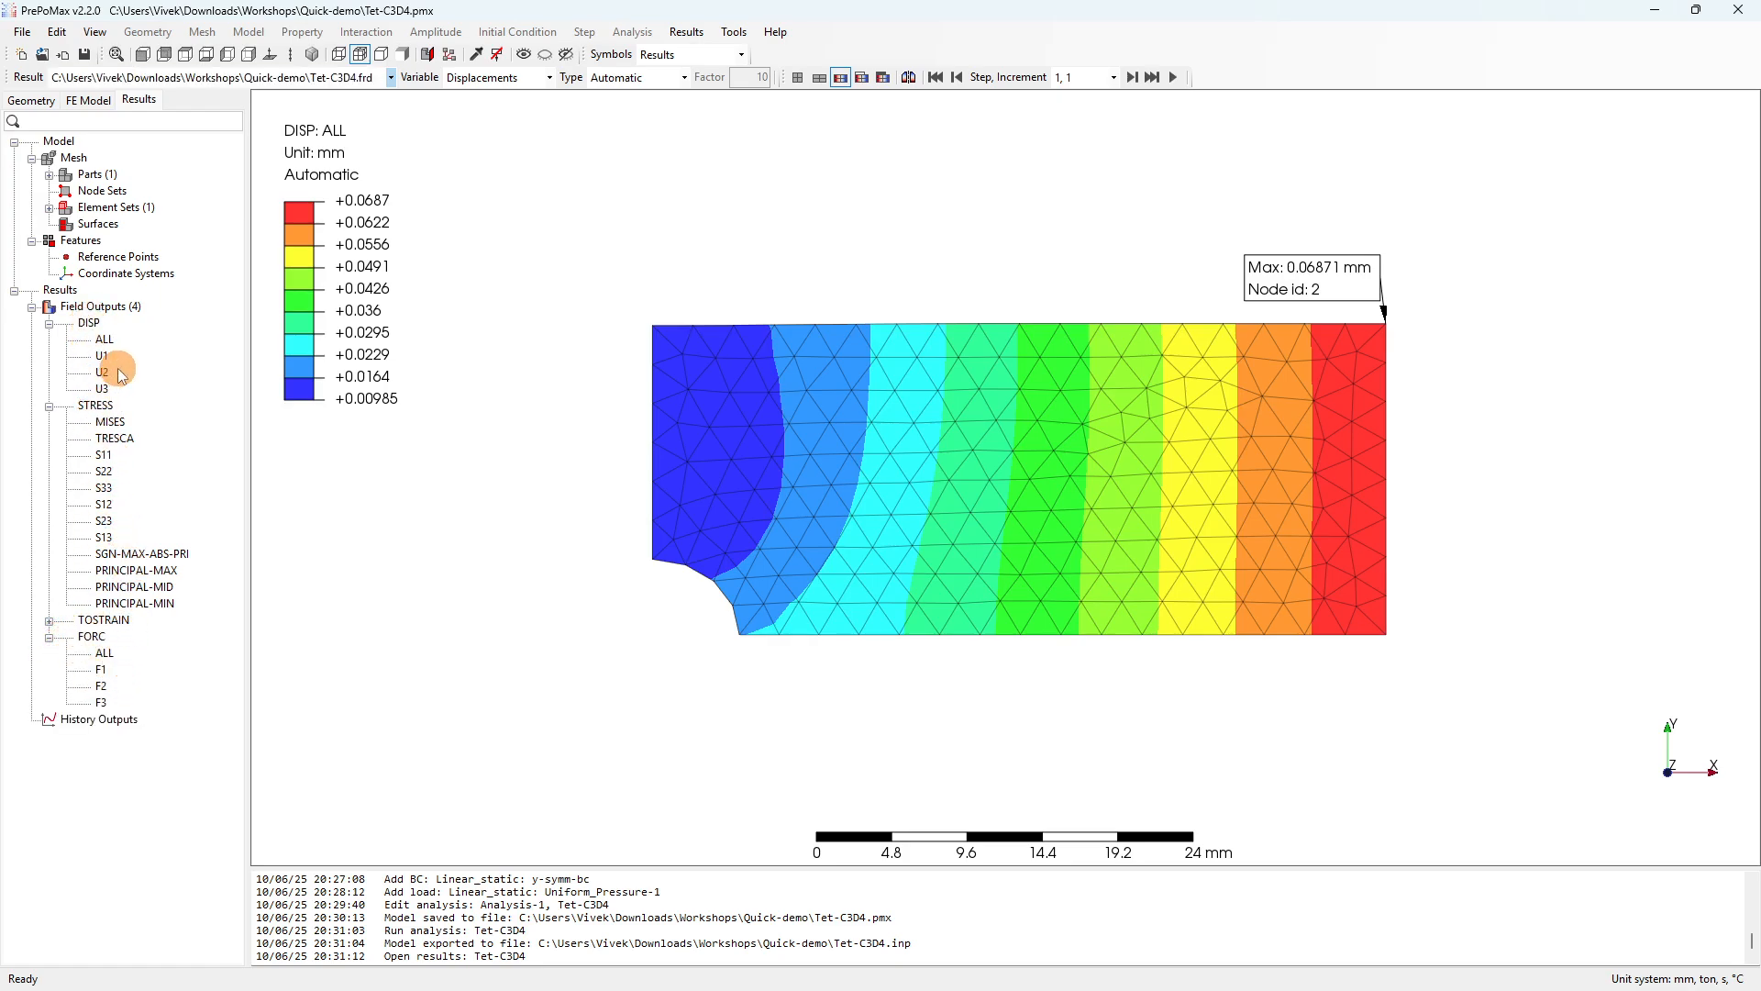
click(109, 421)
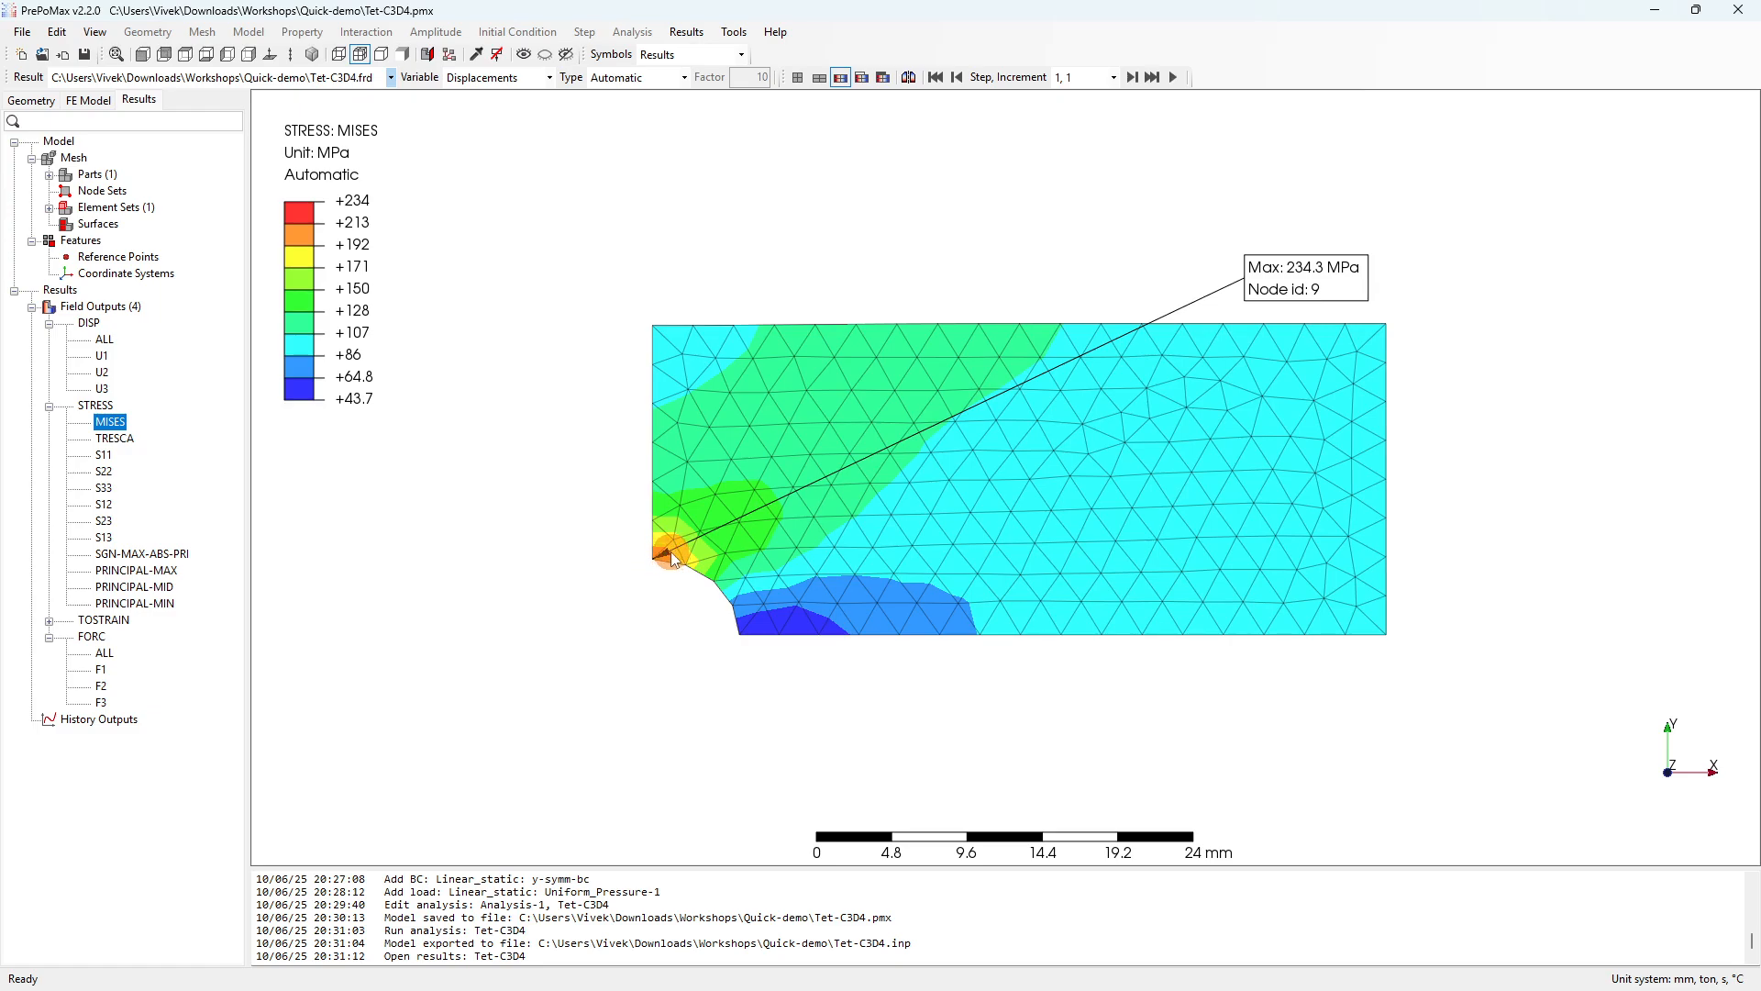
mouse_move(1334, 271)
mouse_down()
mouse_move(695, 464)
mouse_move(575, 535)
mouse_up()
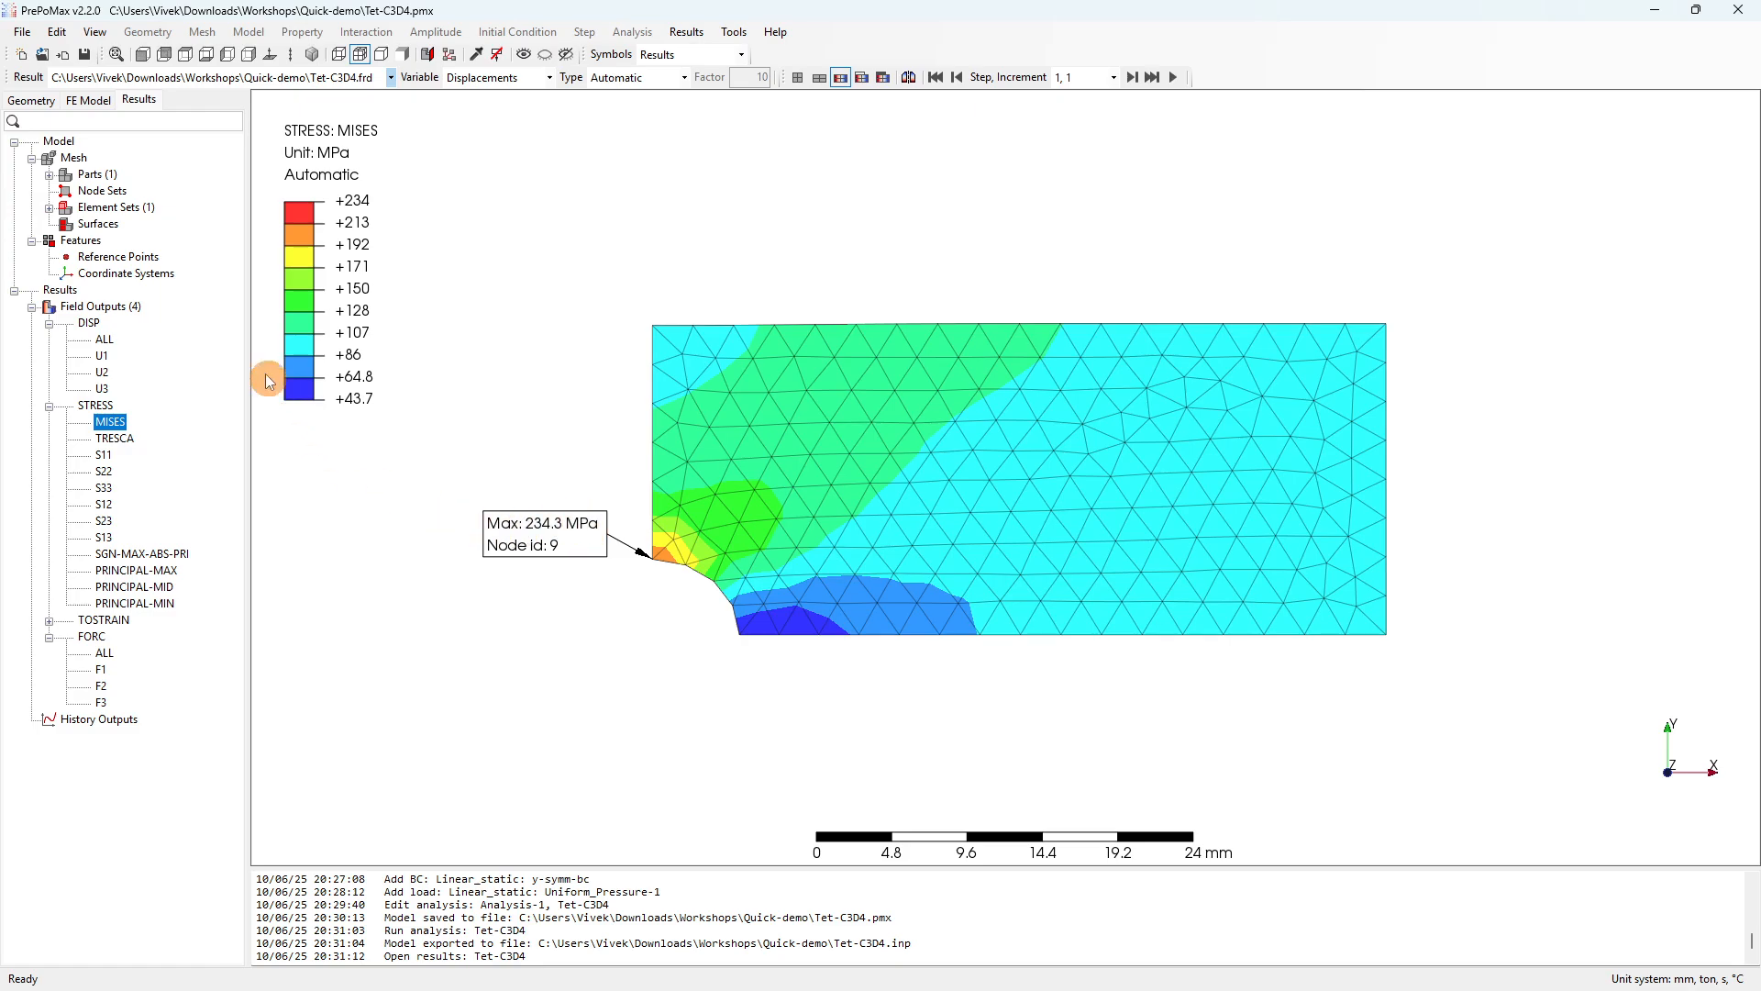
click(107, 341)
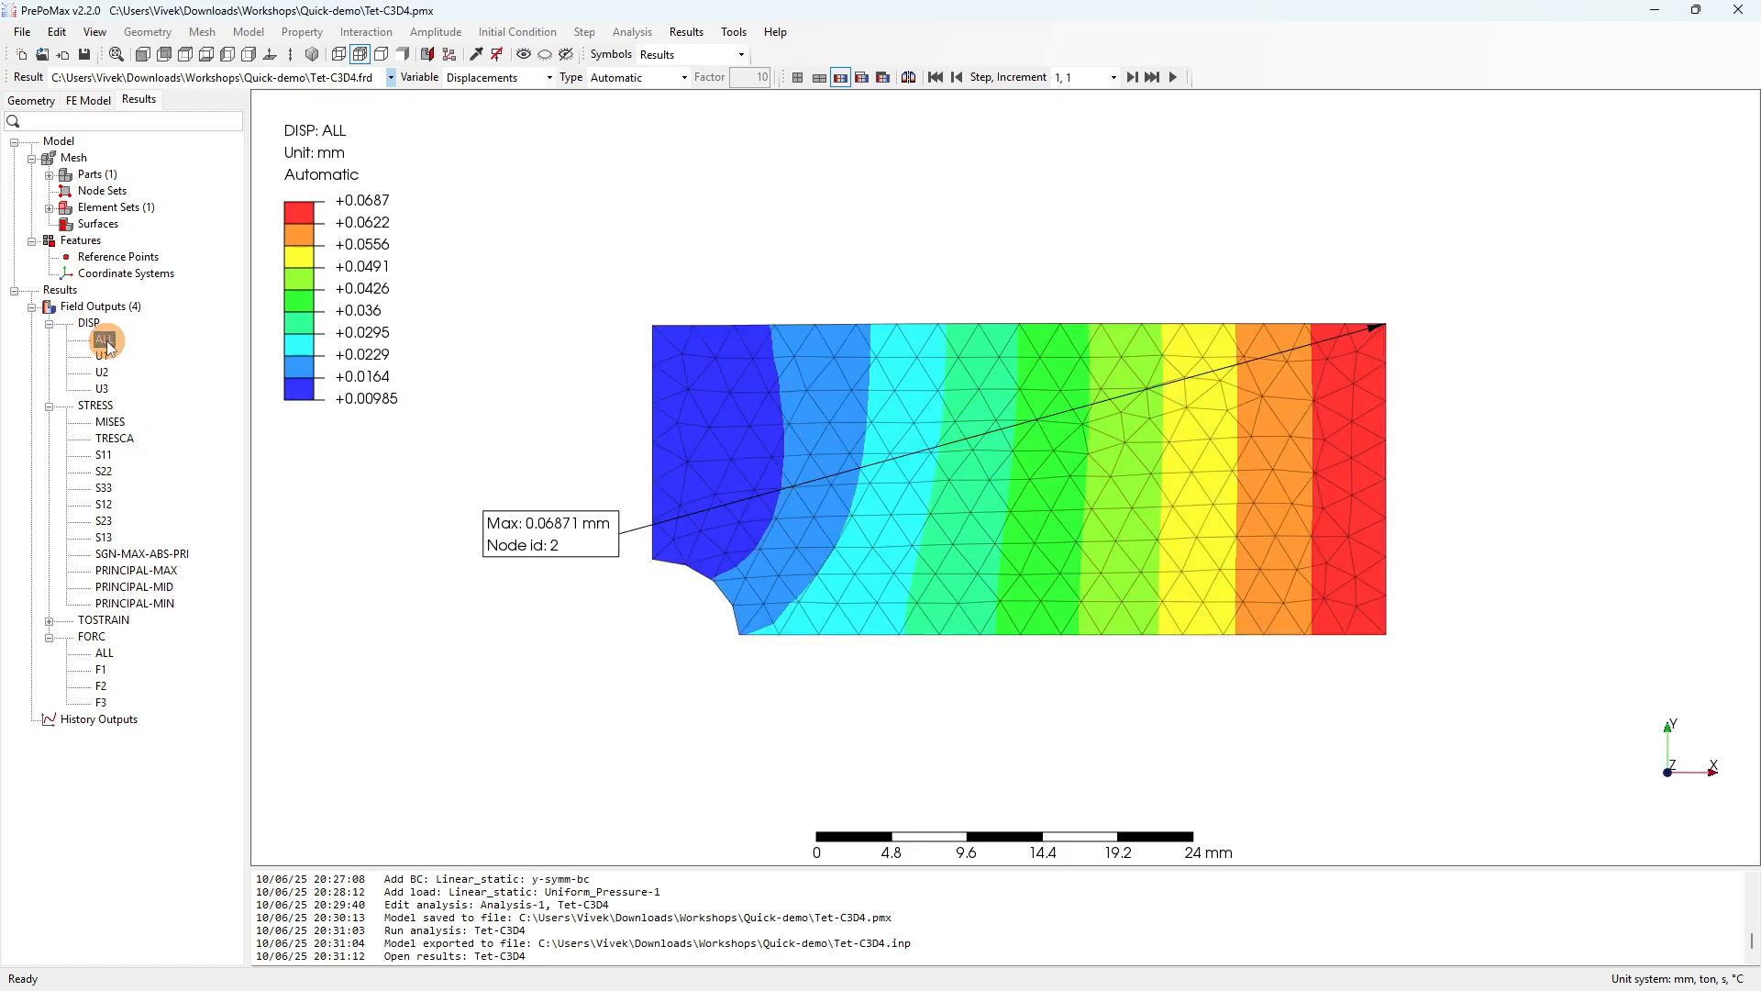